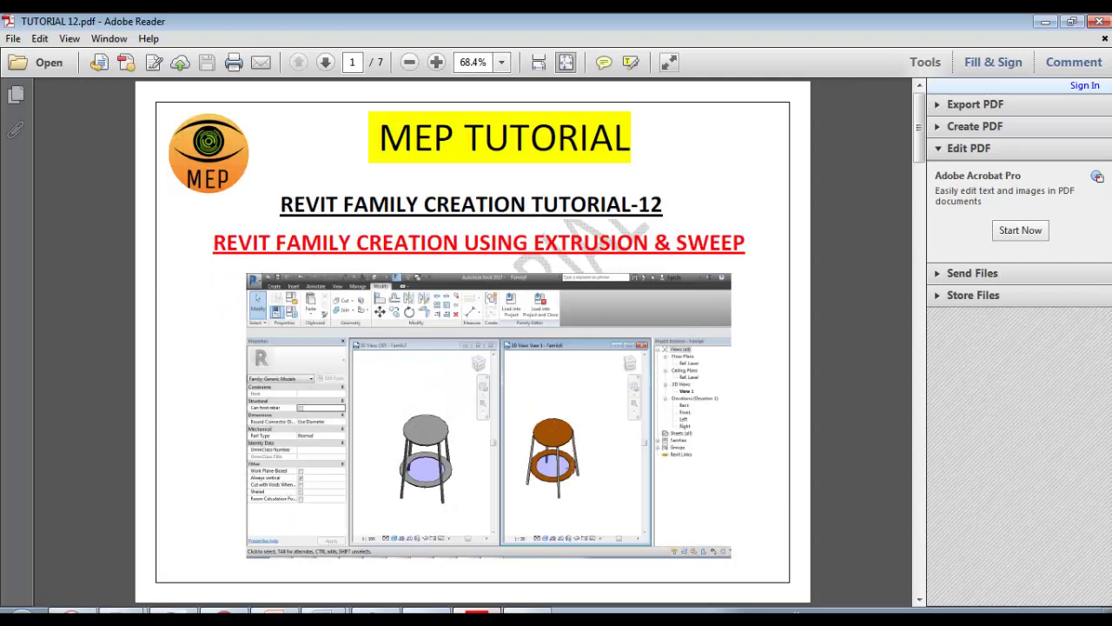
Step: Review the pages of TUTORIAL 12.pdf covering the stool's seat extrusion, plane locking and material assignment
key("Right")
key("Right")
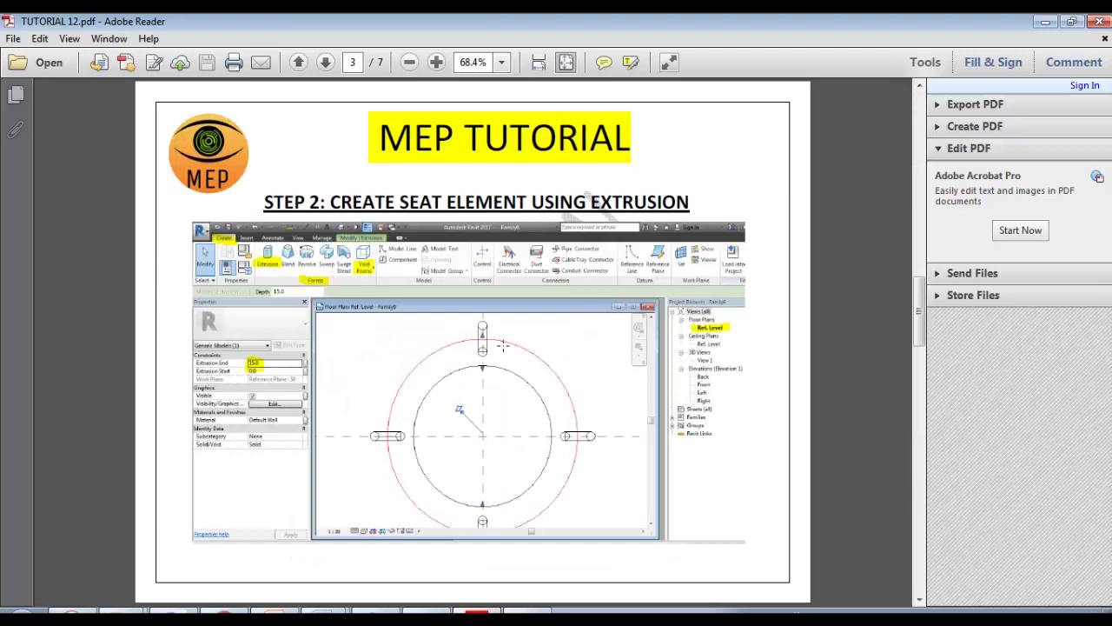
key("Right")
key("Right")
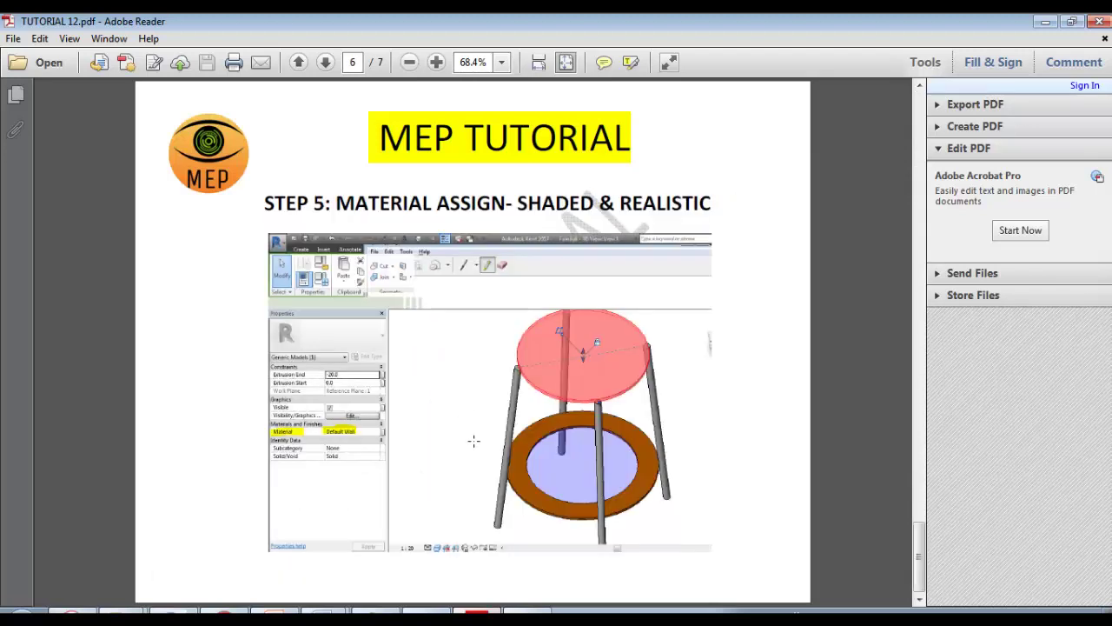
key("Left")
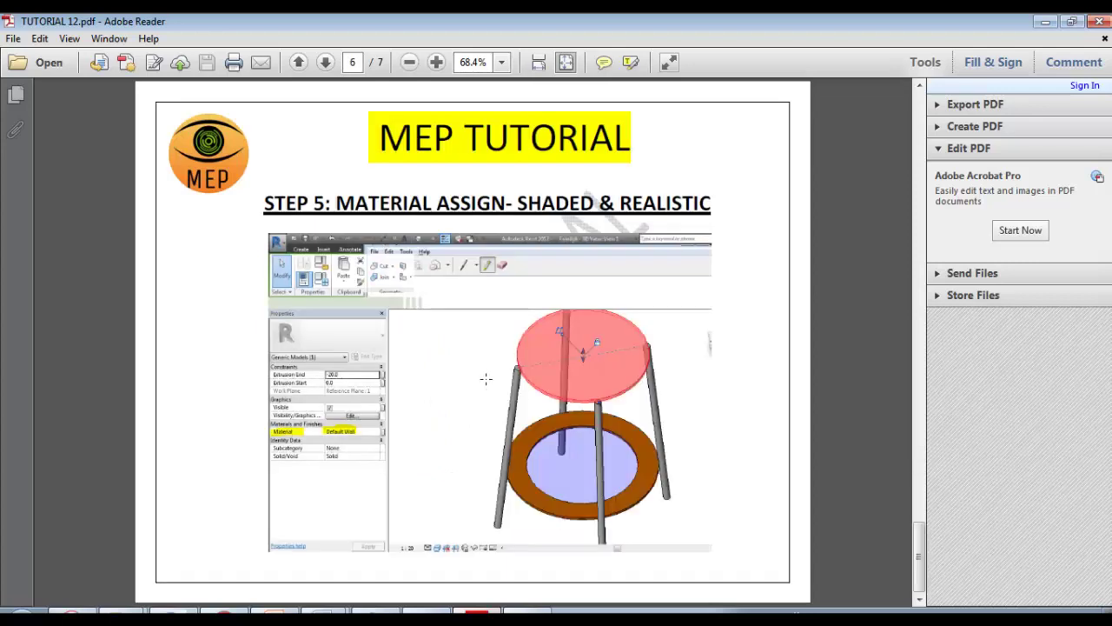
scroll(485, 379, "up", 1)
scroll(486, 378, "down", 1)
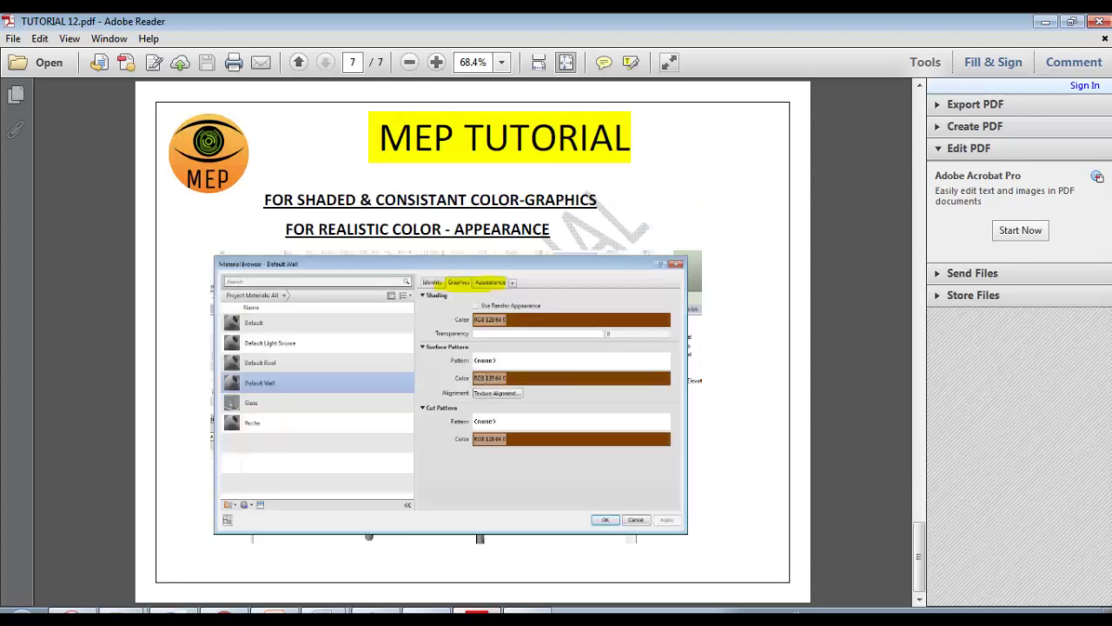
scroll(484, 379, "up", 1)
key("Left")
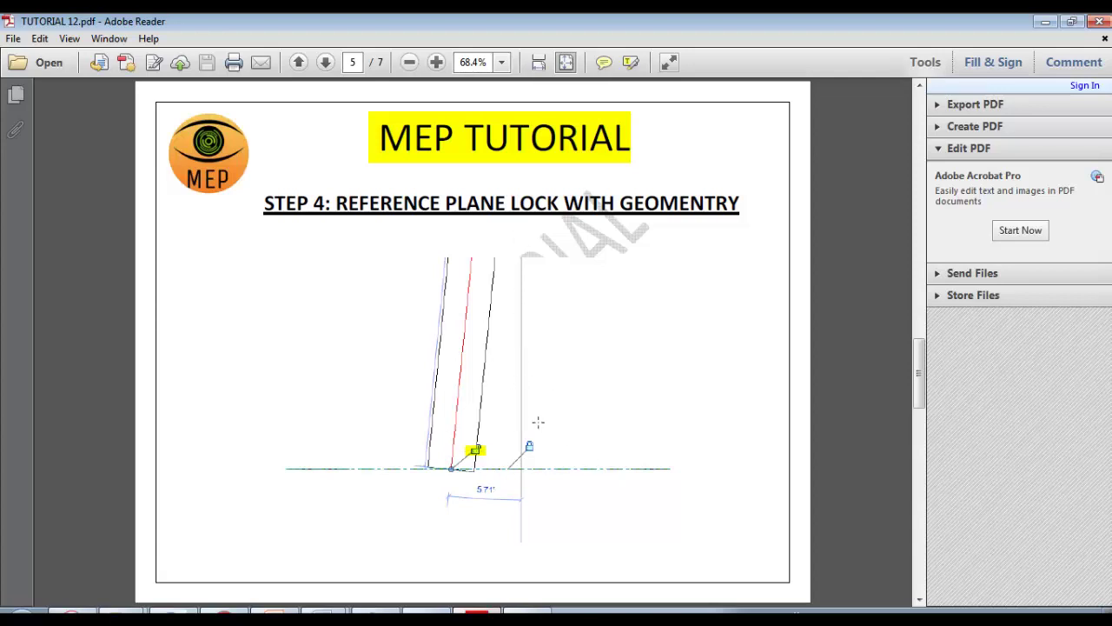
scroll(538, 422, "down", 1)
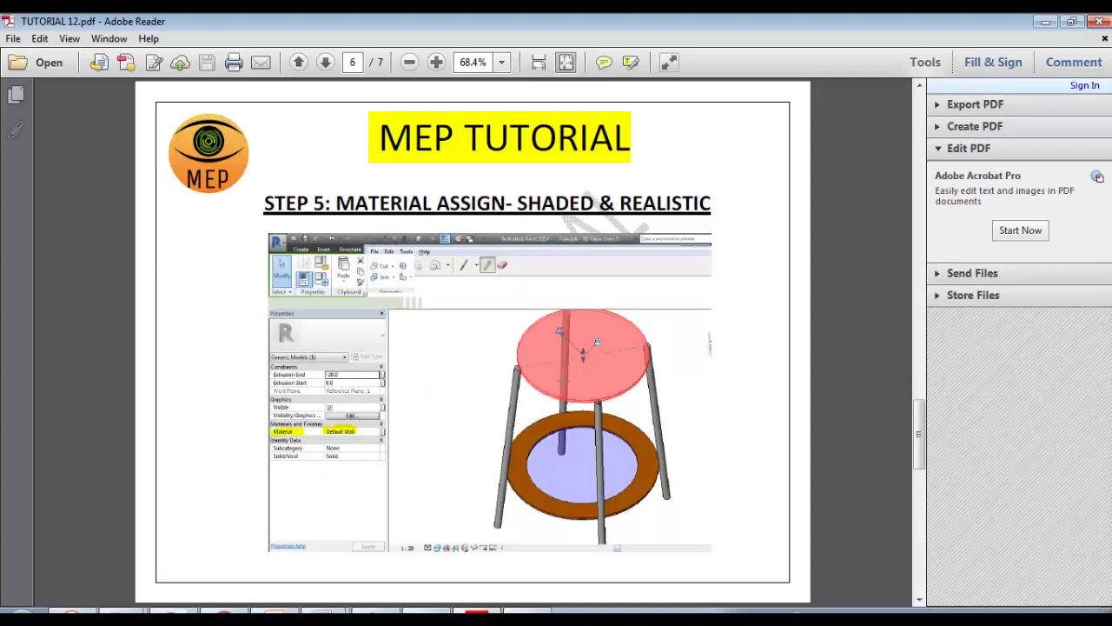
scroll(538, 423, "down", 1)
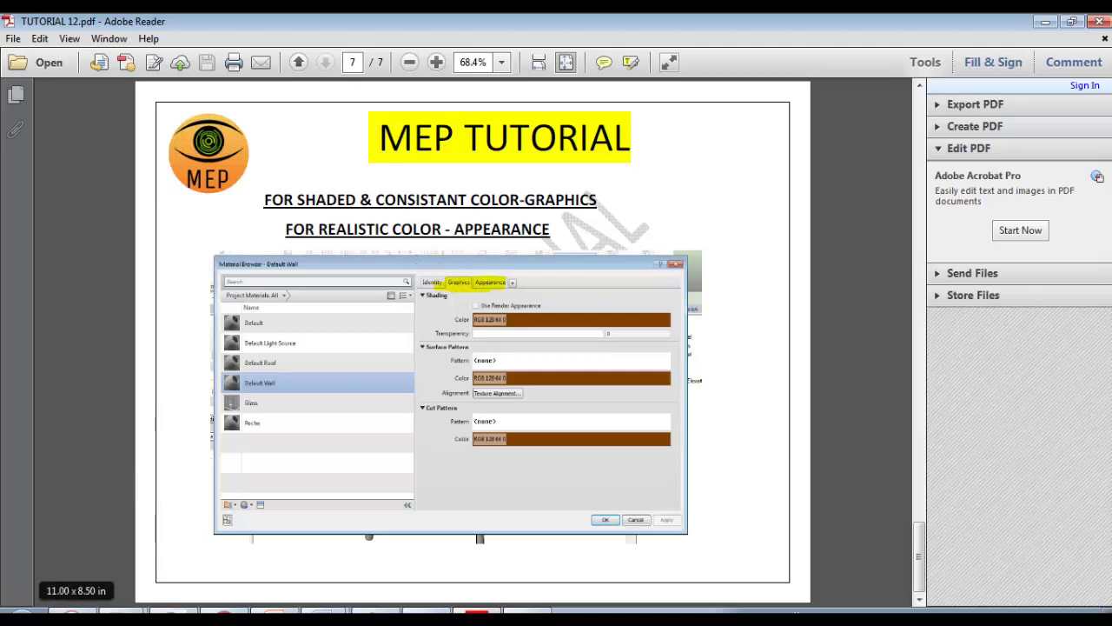
Step: Switch to Revit and create a new family from the Metric Generic Model template
left_click(426, 610)
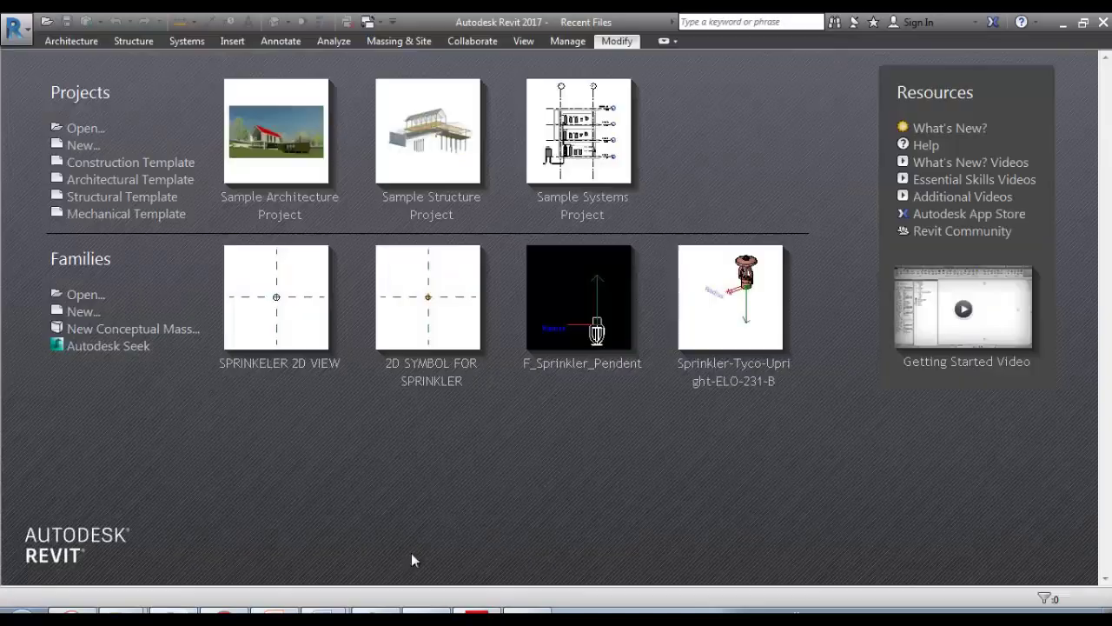
left_click(82, 313)
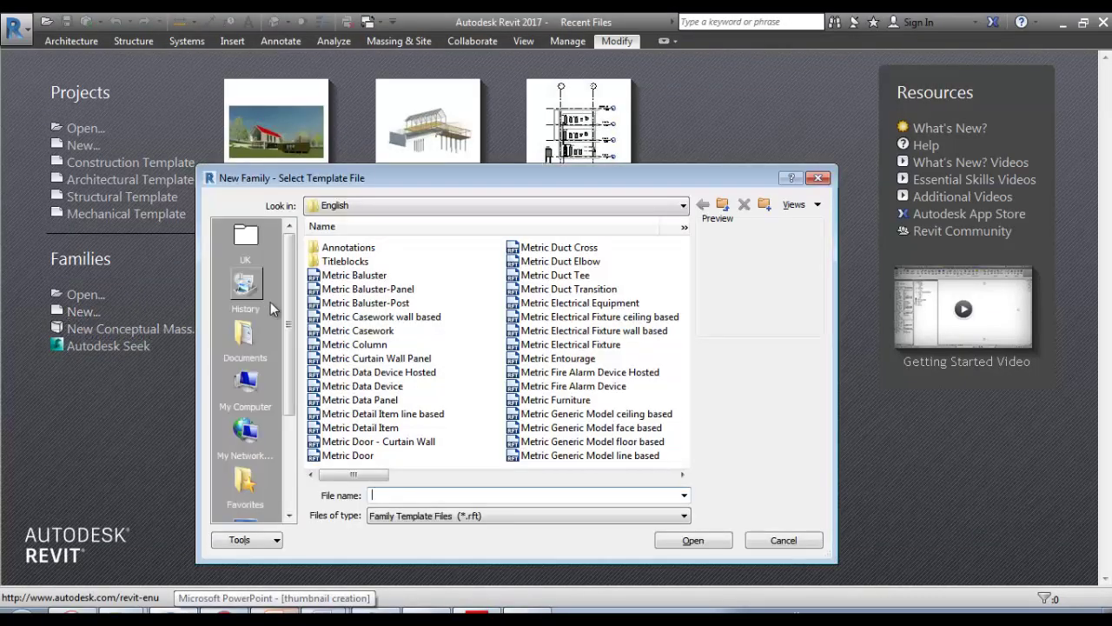
left_click(587, 357)
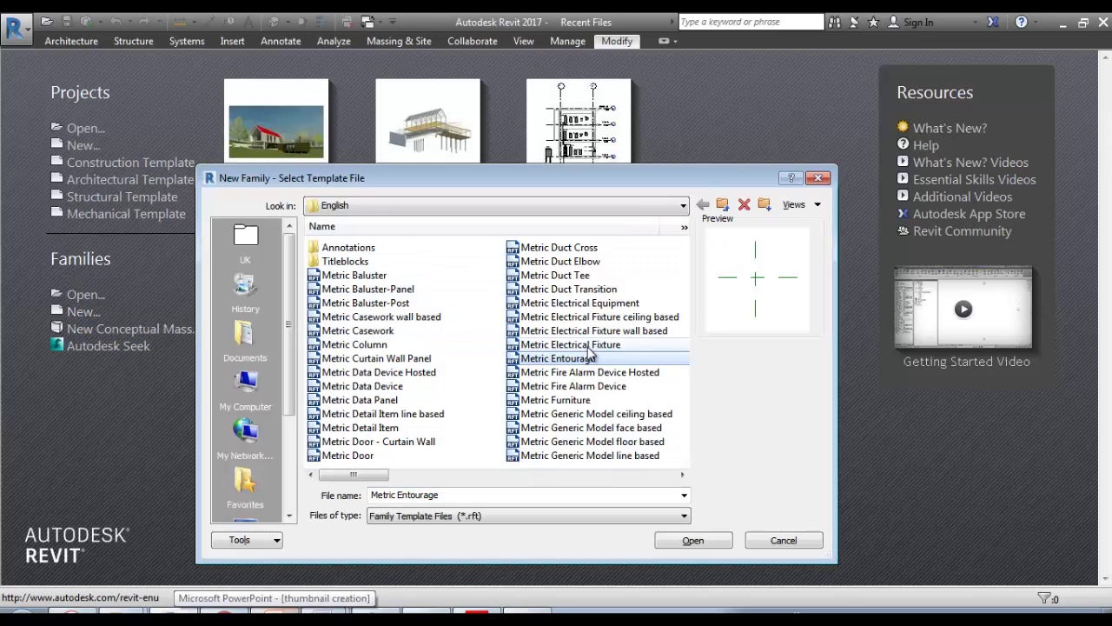
scroll(589, 351, "down", 1)
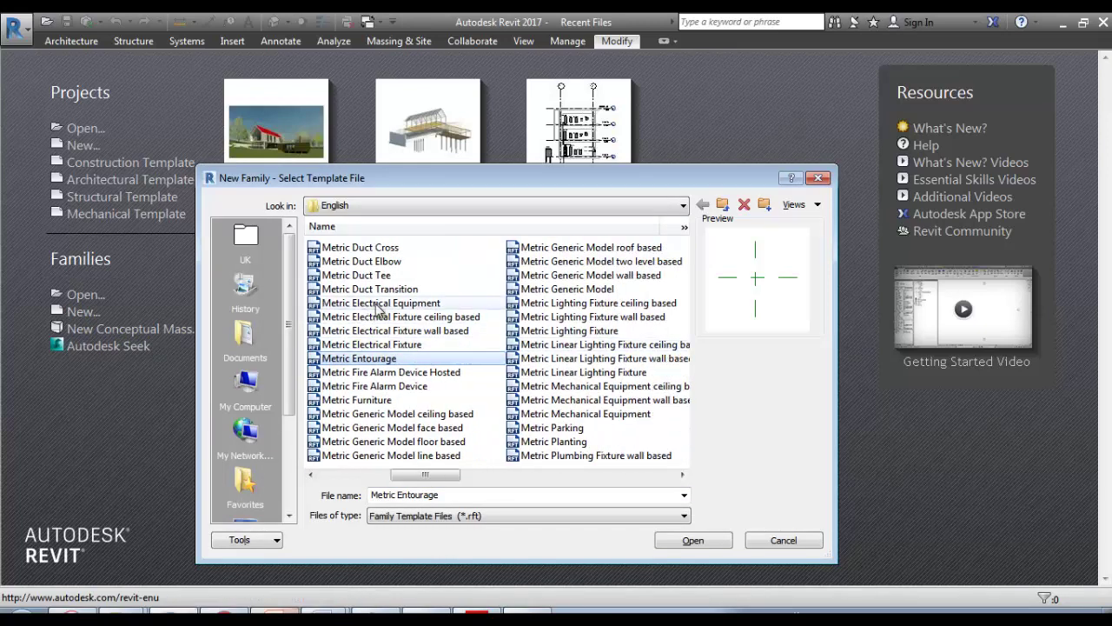
left_click(567, 289)
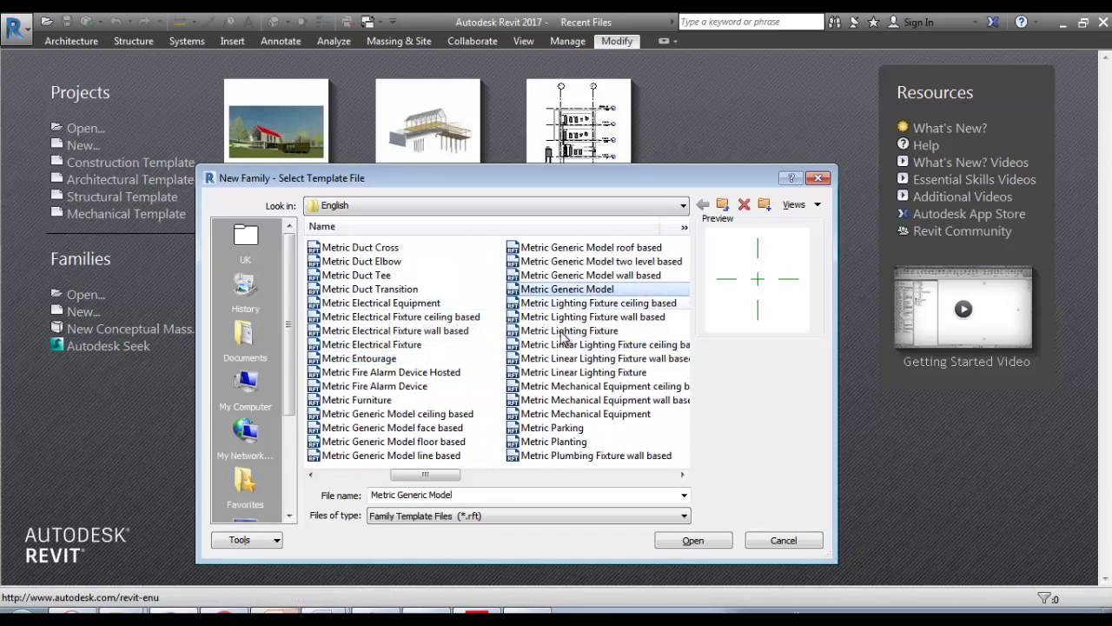
left_click(678, 544)
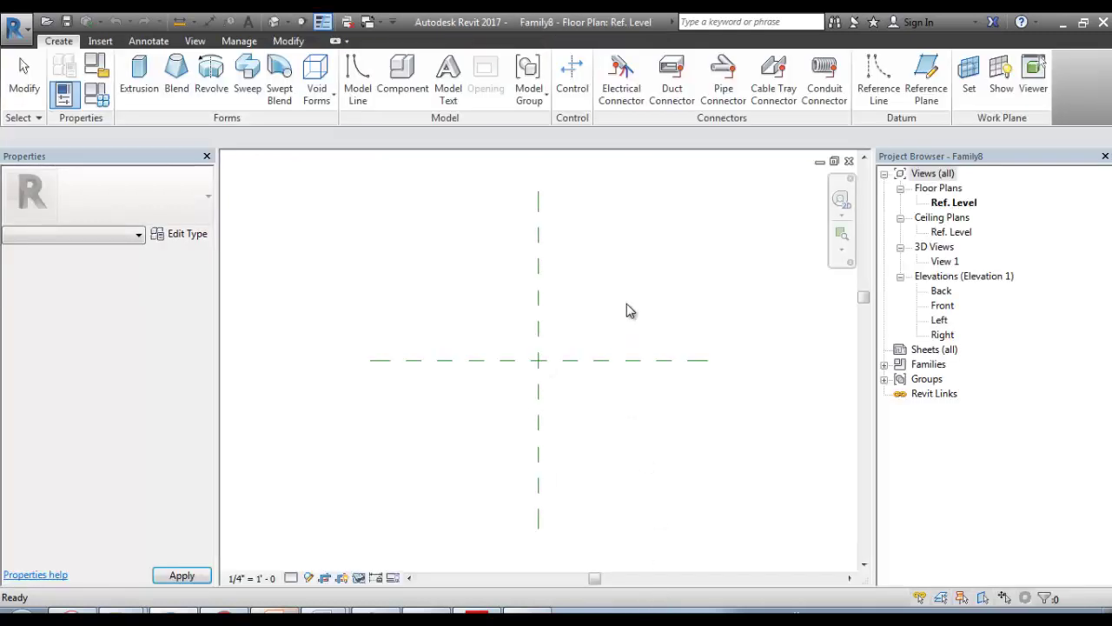
Step: Open the Front elevation view and start the Reference Plane command
scroll(533, 352, "up", 1)
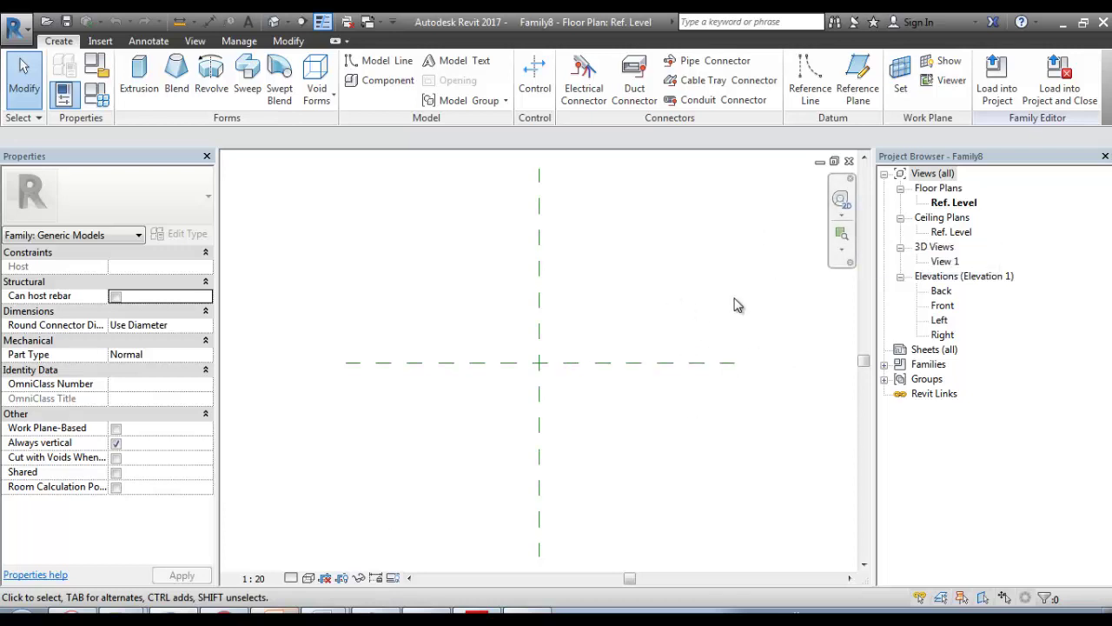
double_click(944, 306)
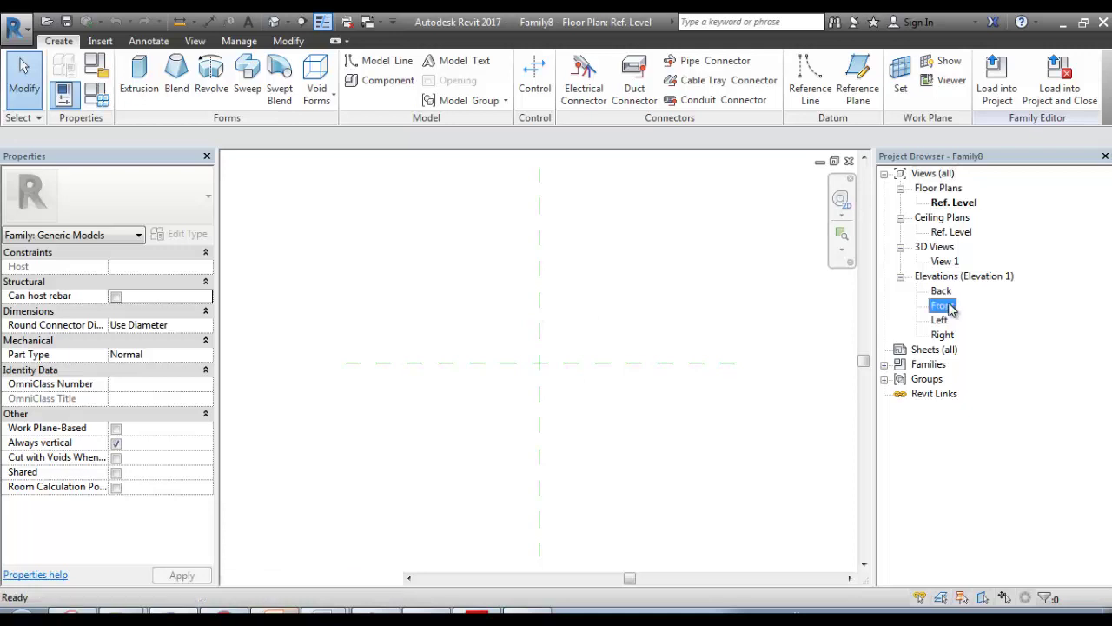
scroll(493, 369, "up", 1)
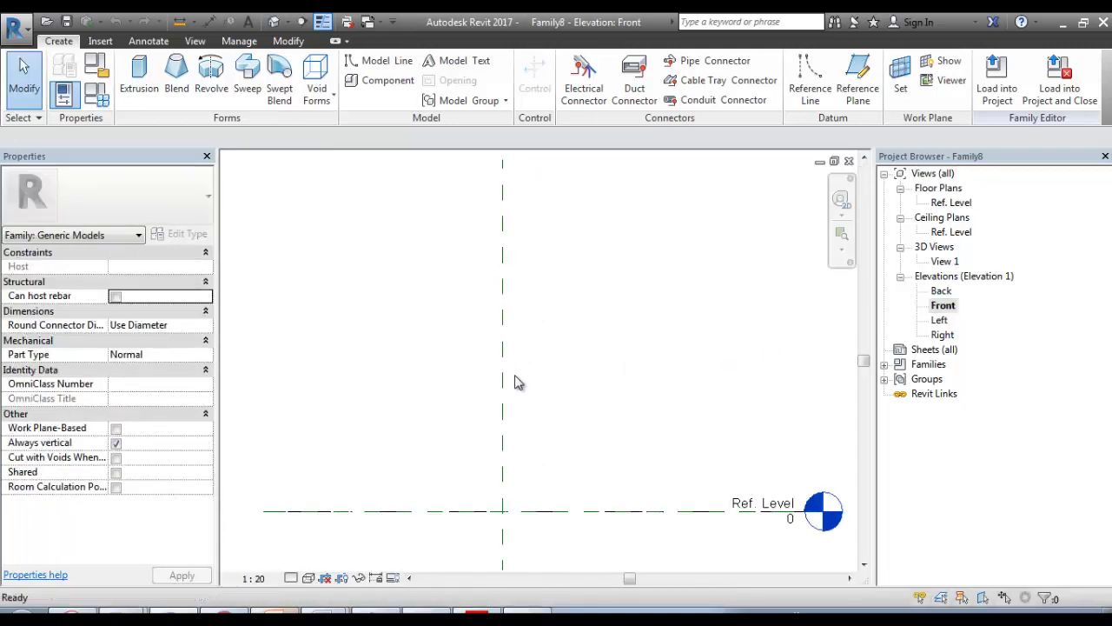
key("r")
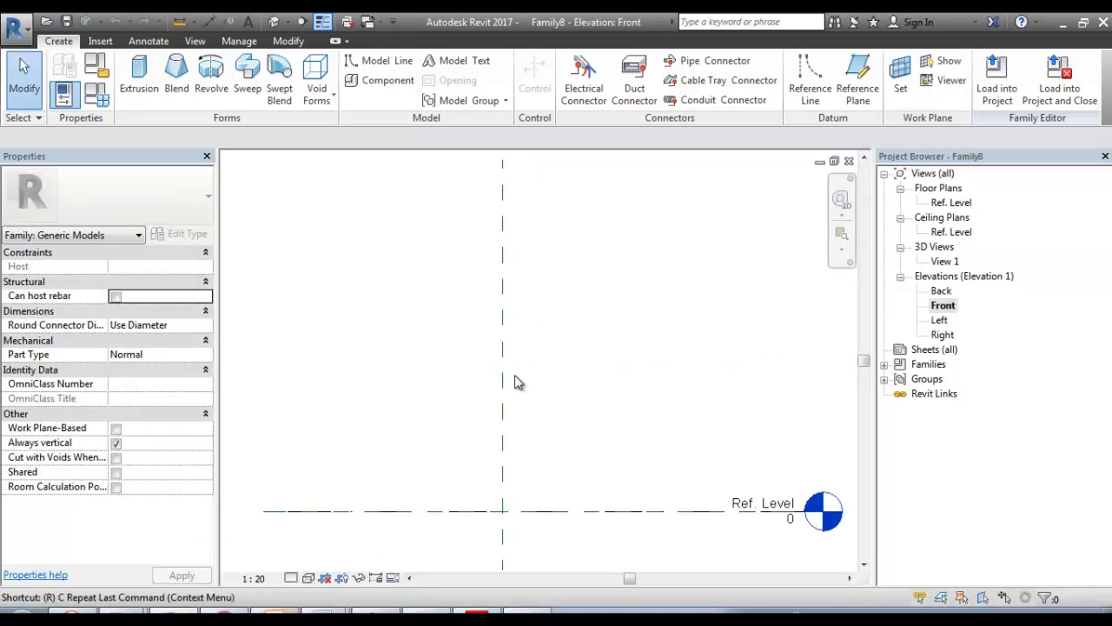
key("p")
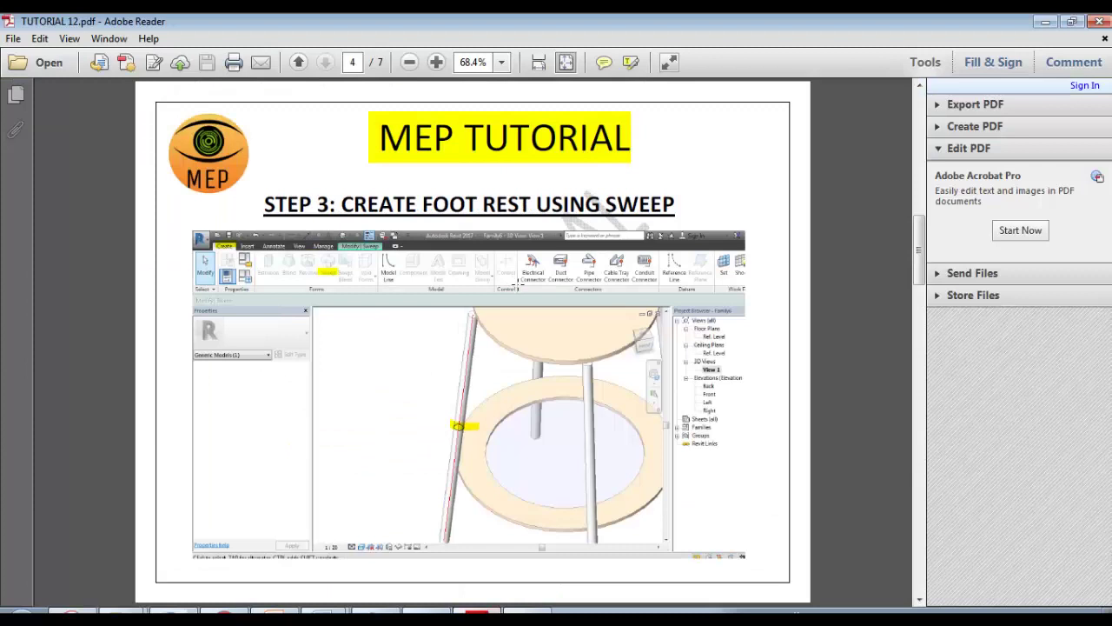
Step: Examine the finished stool images on the first page of TUTORIAL 12.pdf in Adobe Reader
scroll(472, 341, "up", 1)
left_click_drag(919, 178, 917, 120)
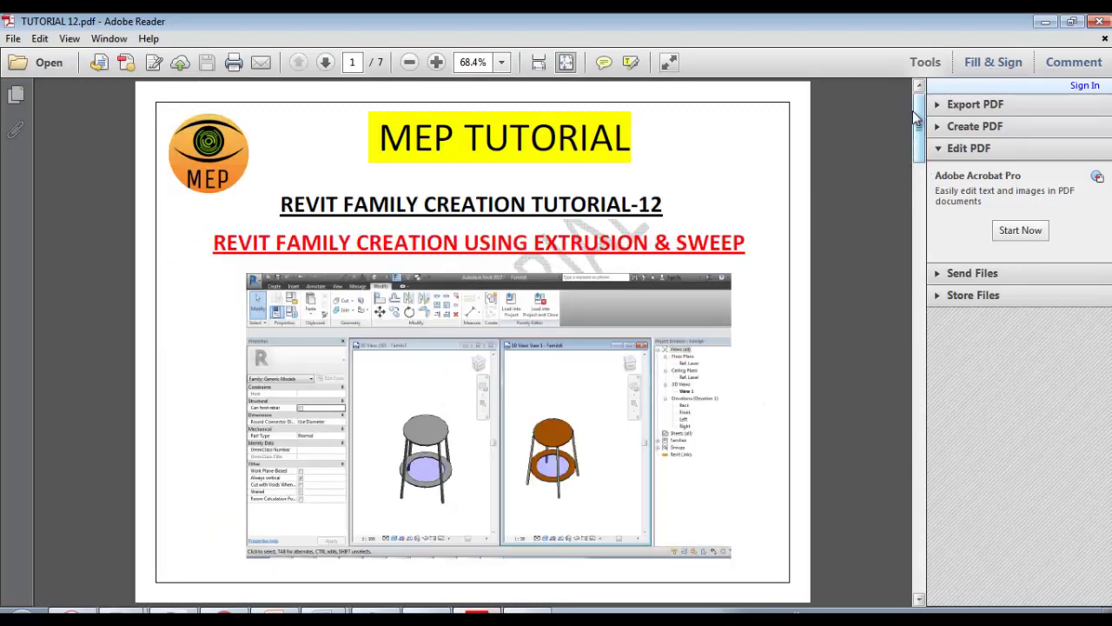
left_click(565, 458)
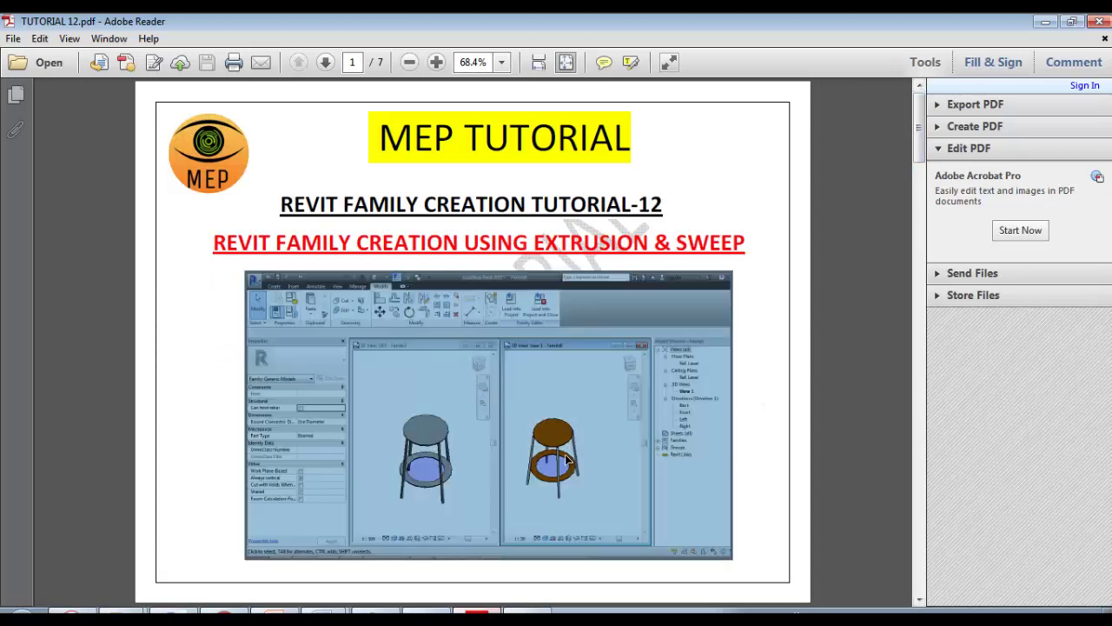
left_click(752, 445)
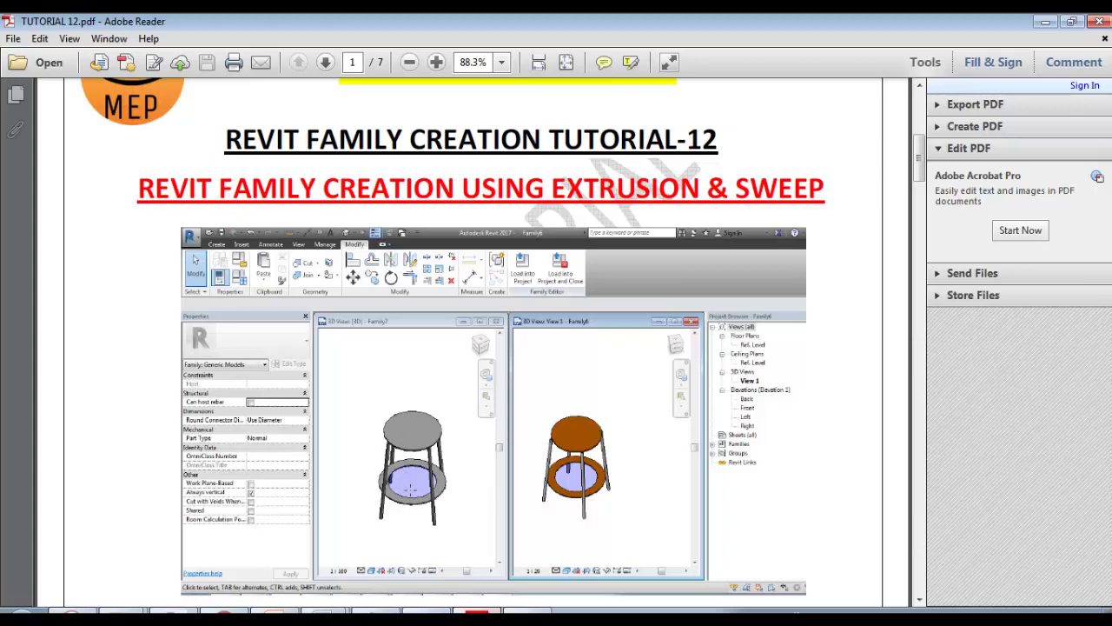
Step: Return to Revit and draw two horizontal reference planes, one about 1540 mm above Ref. Level and one about 140 mm below it
key("alt+Tab")
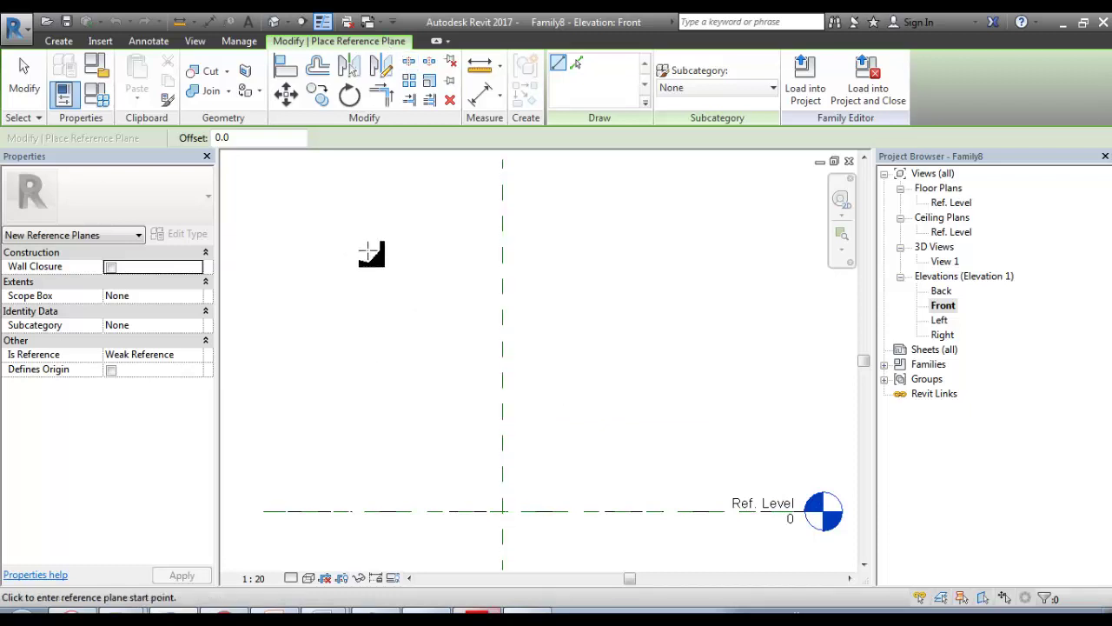
left_click(348, 267)
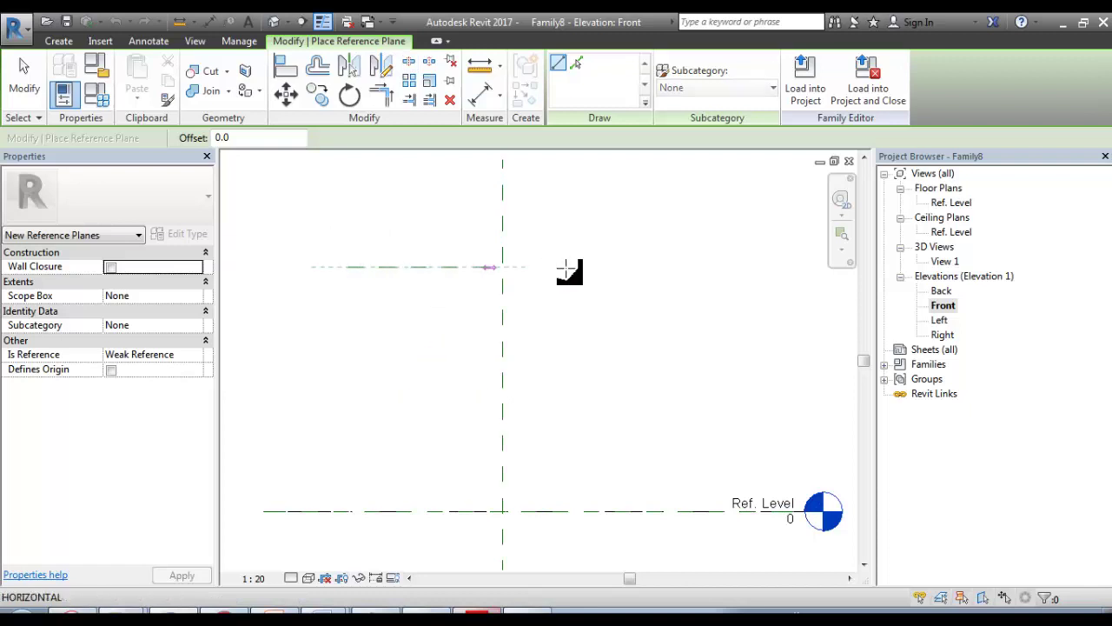
left_click(712, 266)
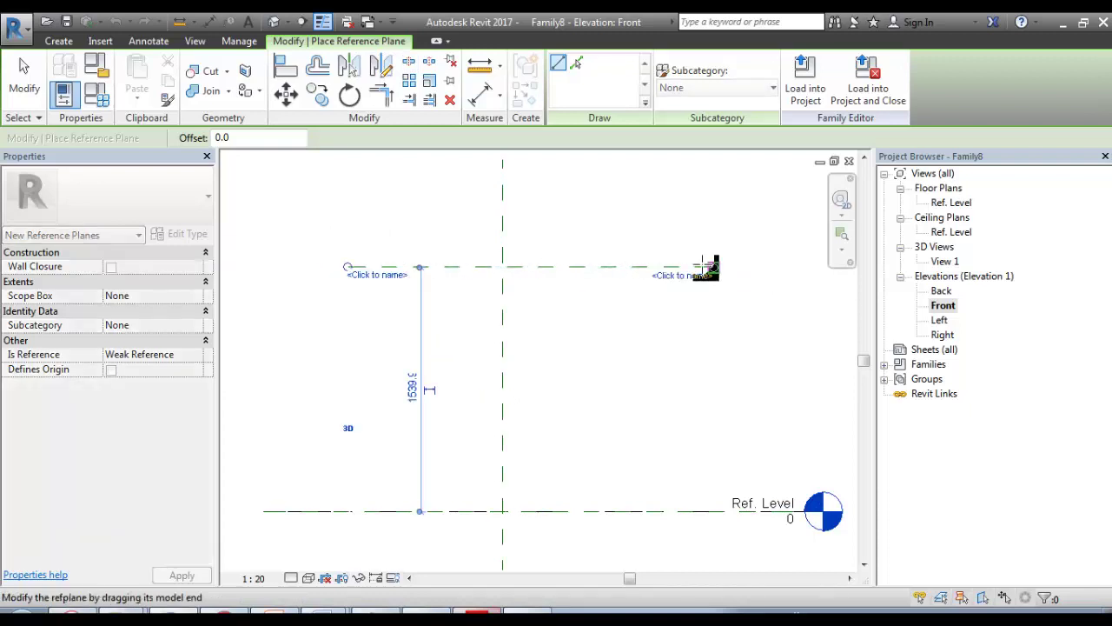
left_click(349, 287)
left_click(712, 288)
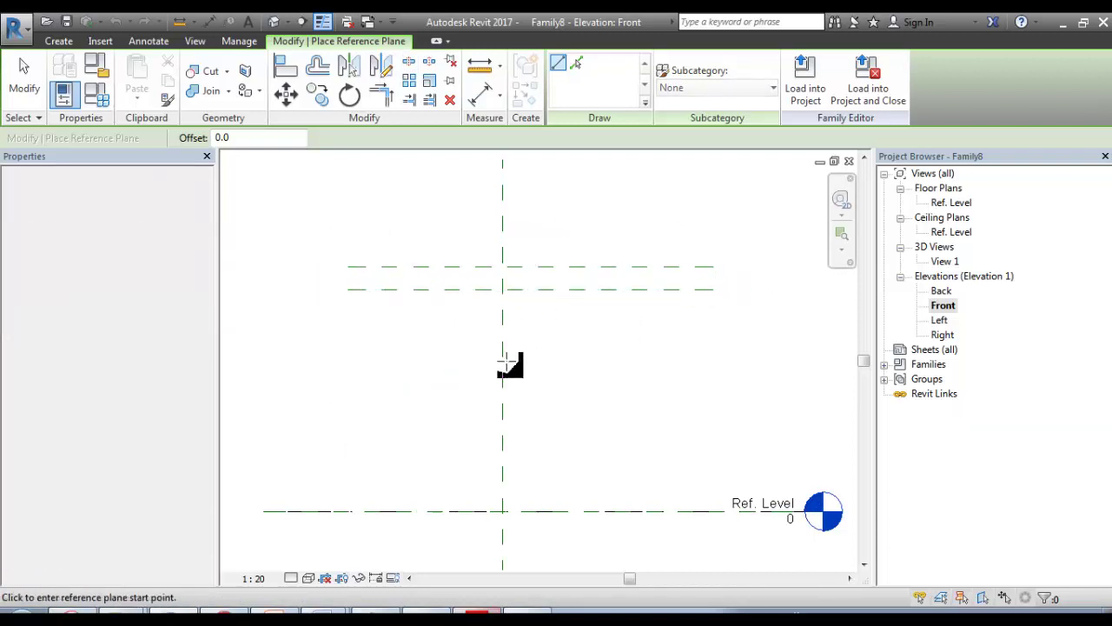
Step: Draw two more horizontal reference planes about 139 mm apart, between the upper pair and Ref. Level
left_click(359, 435)
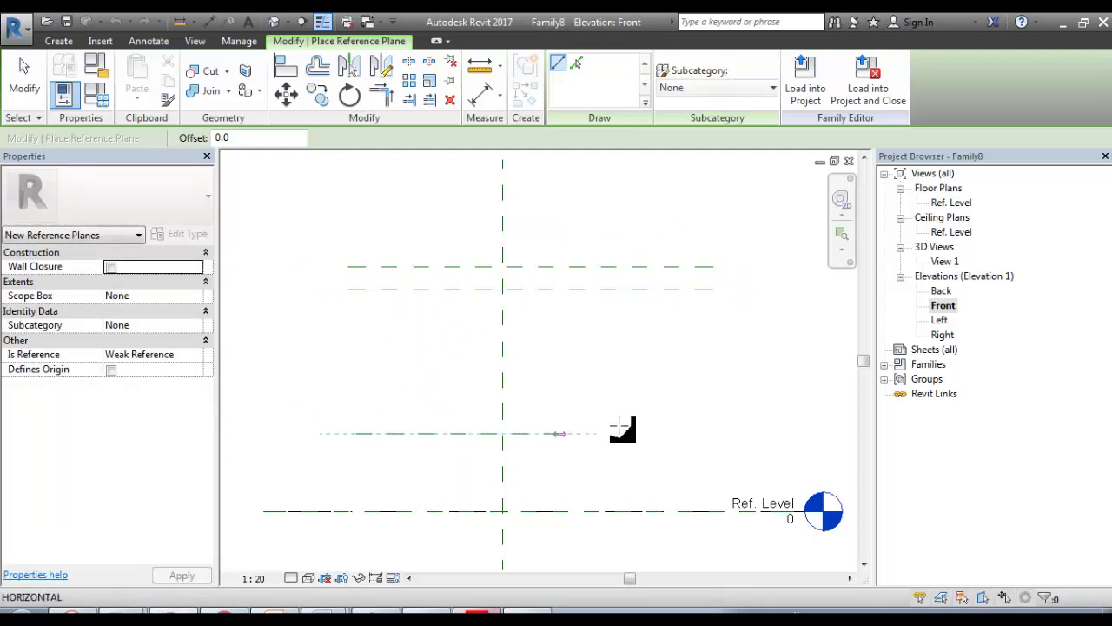
left_click(704, 434)
left_click(365, 454)
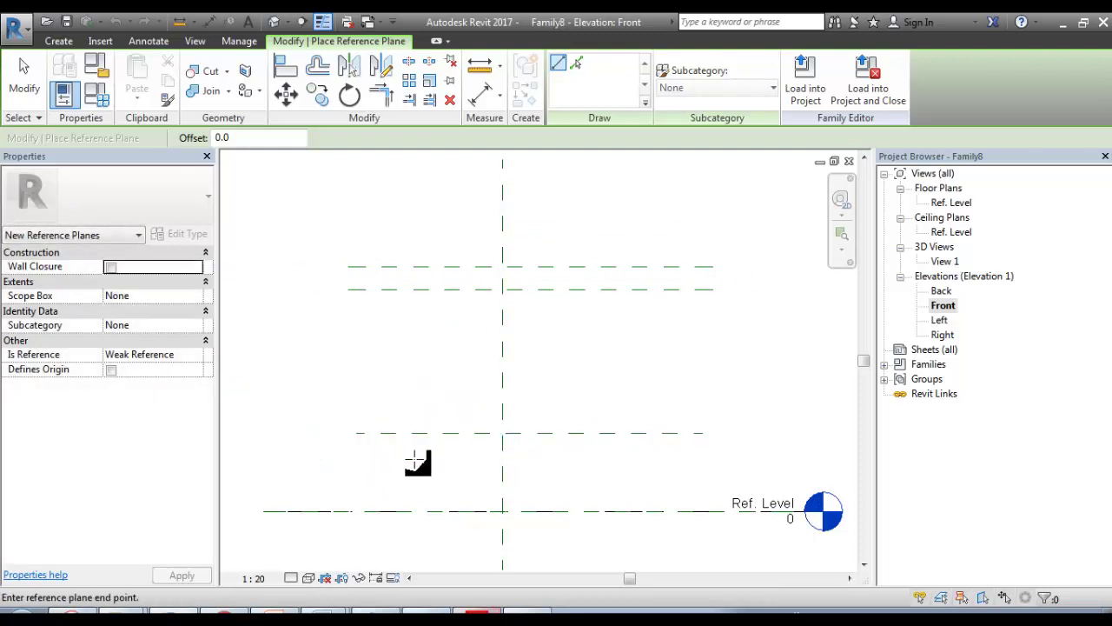
left_click(704, 454)
key("Escape")
key("Escape")
Step: Name the topmost horizontal reference plane T1
left_click(384, 270)
scroll(382, 270, "up", 5)
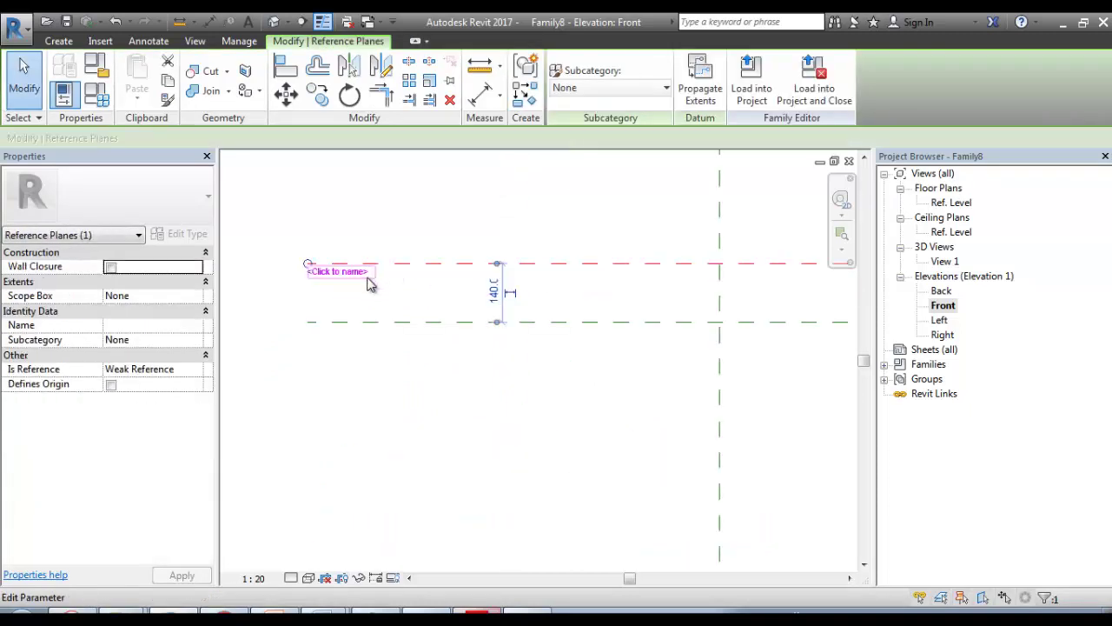
left_click(353, 277)
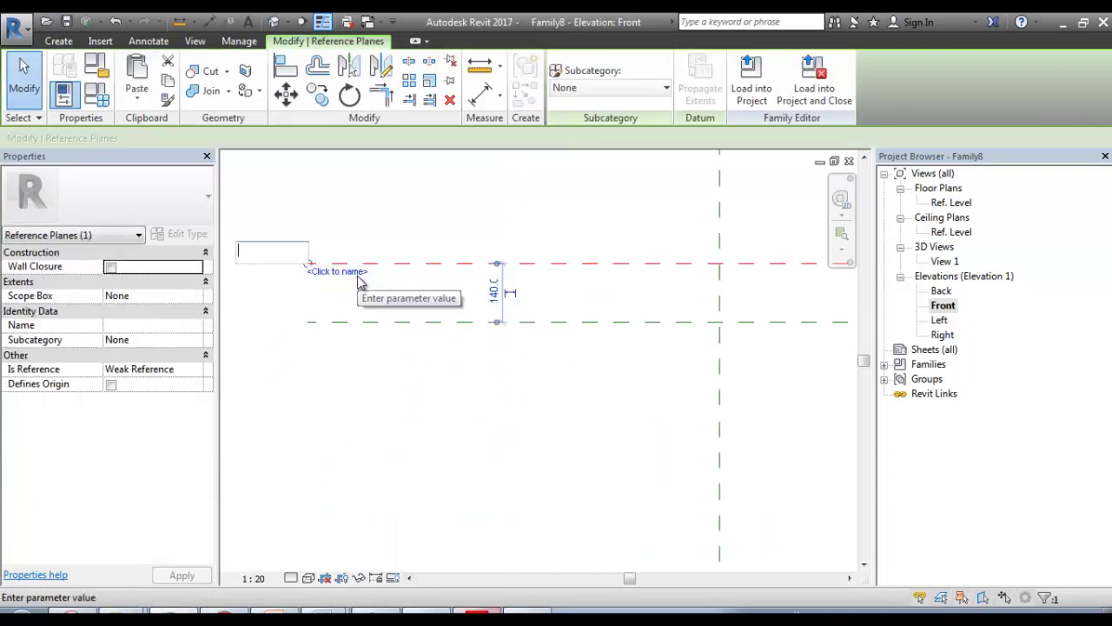
type("t1")
key("BackSpace")
key("BackSpace")
type("T1")
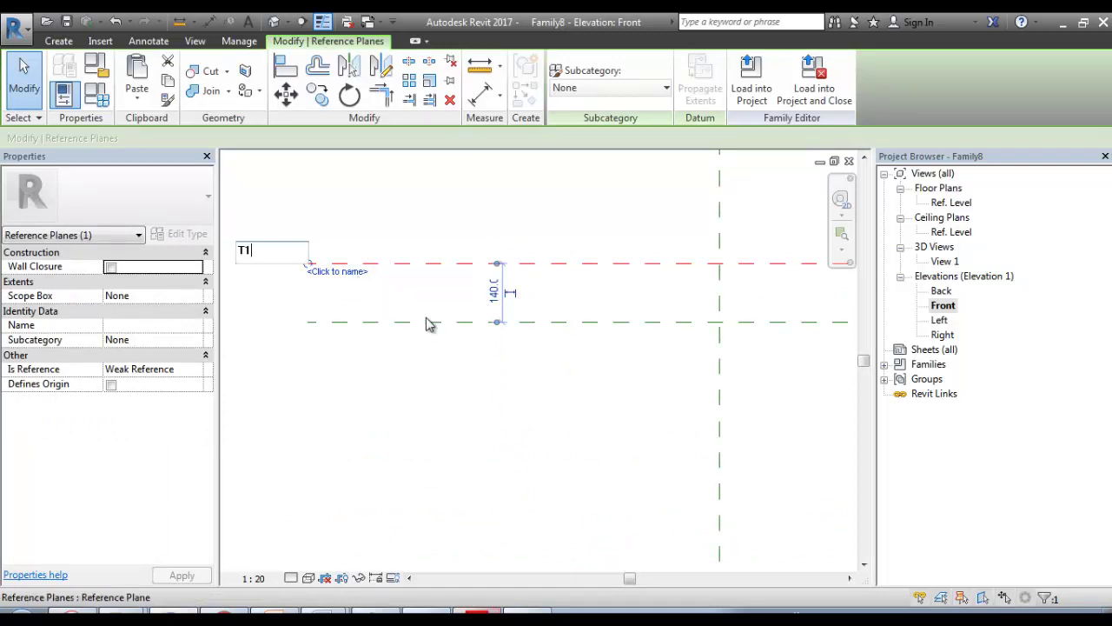
key("Return")
Step: Name the second horizontal reference plane from the top T2
left_click(393, 324)
left_click(335, 330)
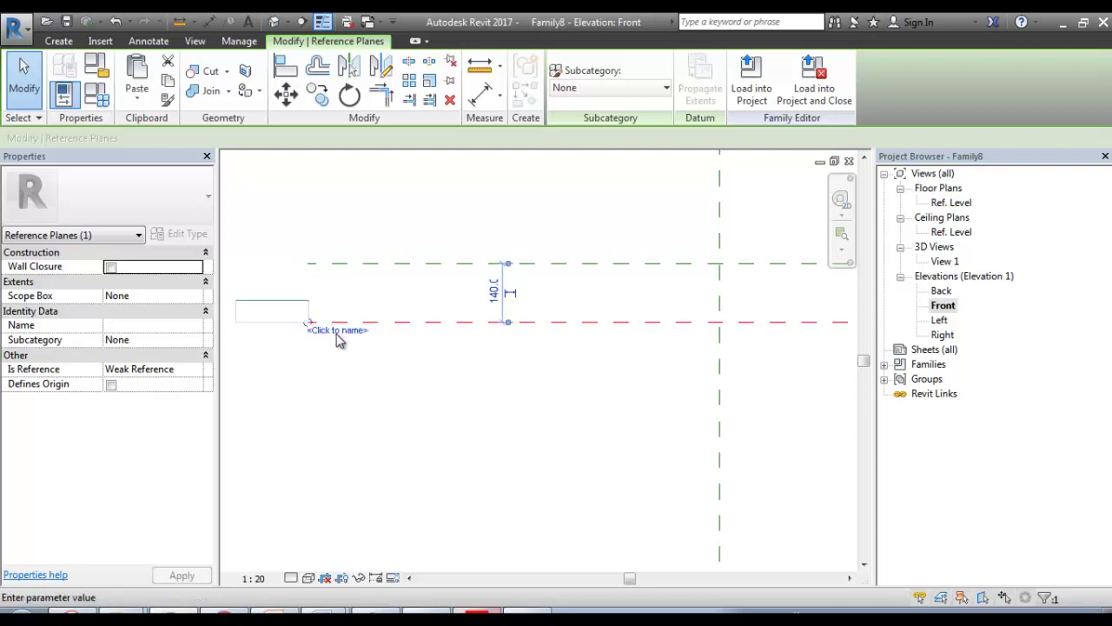
type("T2")
key("Return")
Step: Name the upper plane of the lower reference plane pair B1
scroll(373, 417, "down", 2)
left_click(425, 258)
scroll(379, 410, "up", 1)
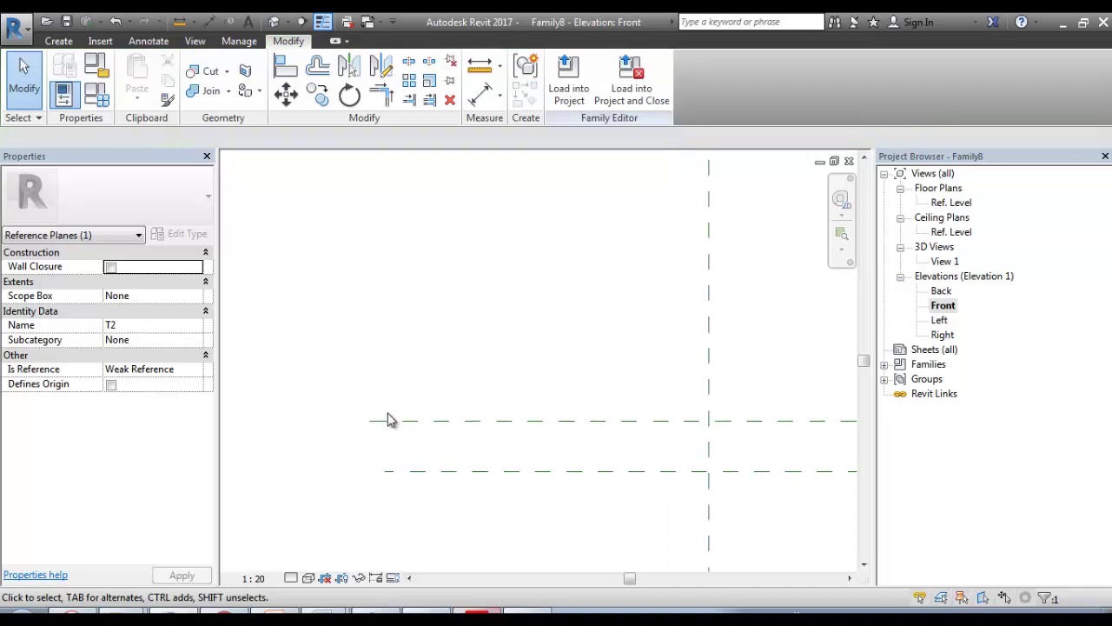
left_click(398, 421)
scroll(383, 420, "up", 1)
left_click(390, 431)
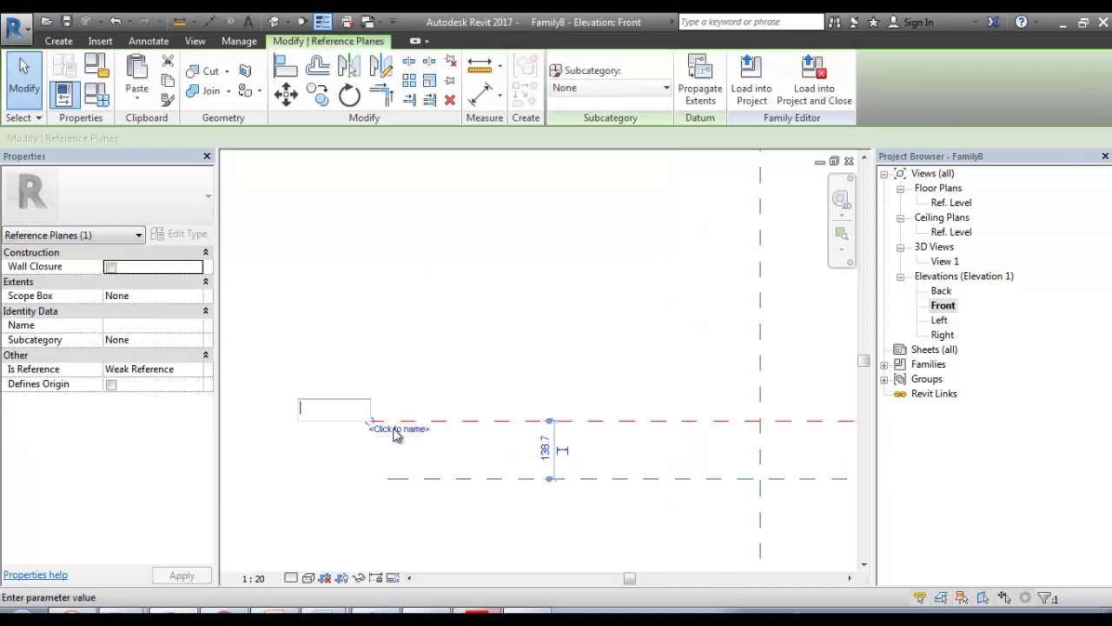
type("B1")
key("Return")
Step: Name the lower plane of the lower reference plane pair B2
left_click(491, 479)
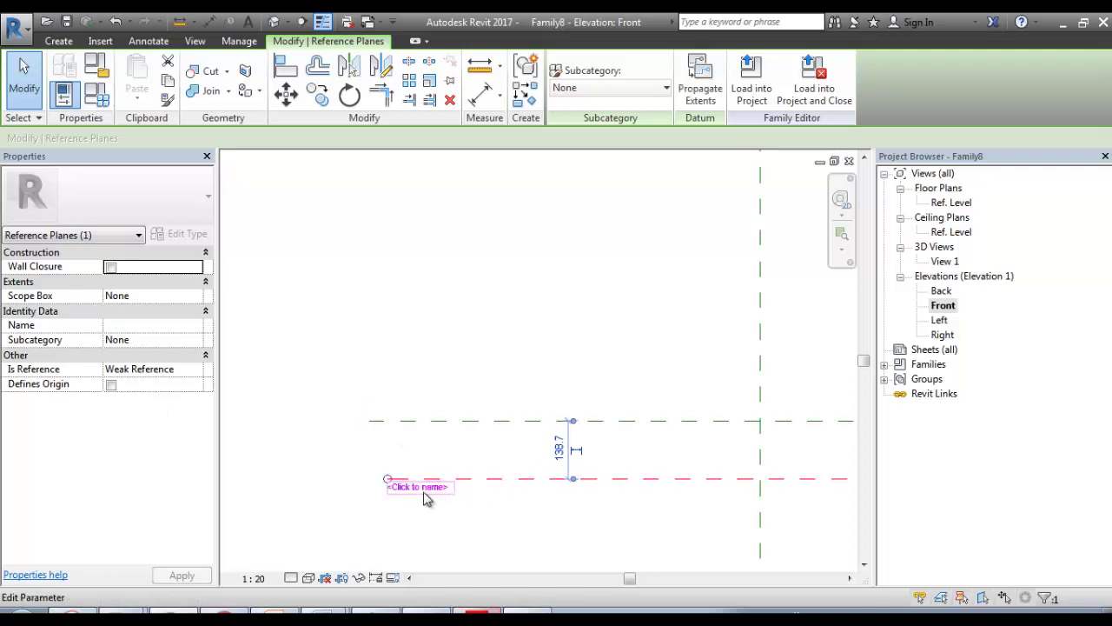
left_click(425, 493)
type("B2")
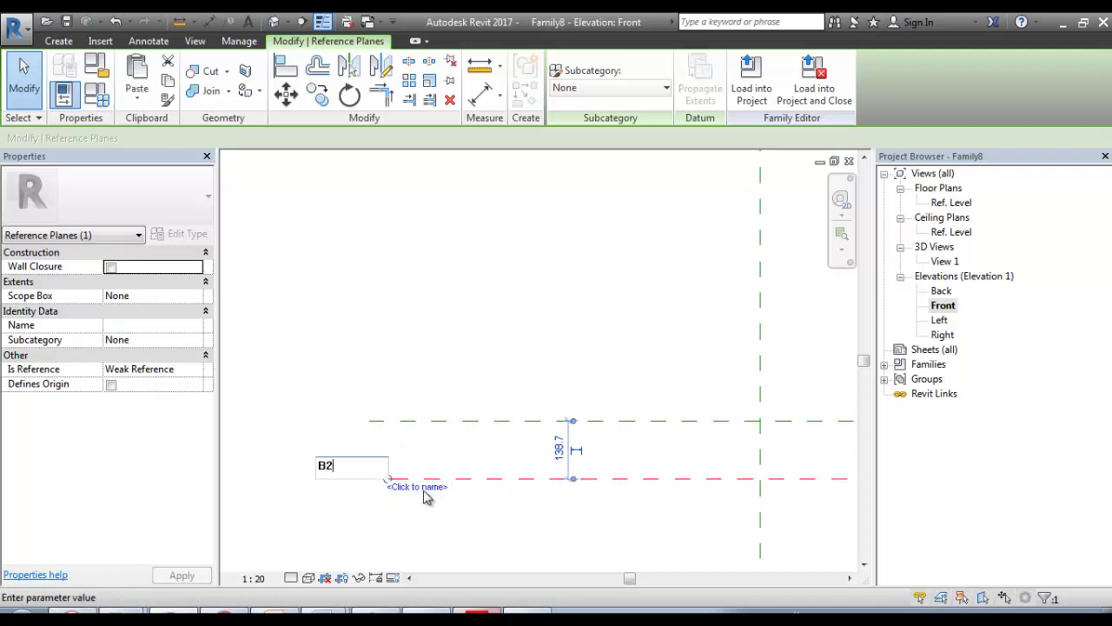
left_click(545, 386)
scroll(578, 388, "down", 2)
middle_click_drag(665, 385, 586, 355)
left_click(586, 354)
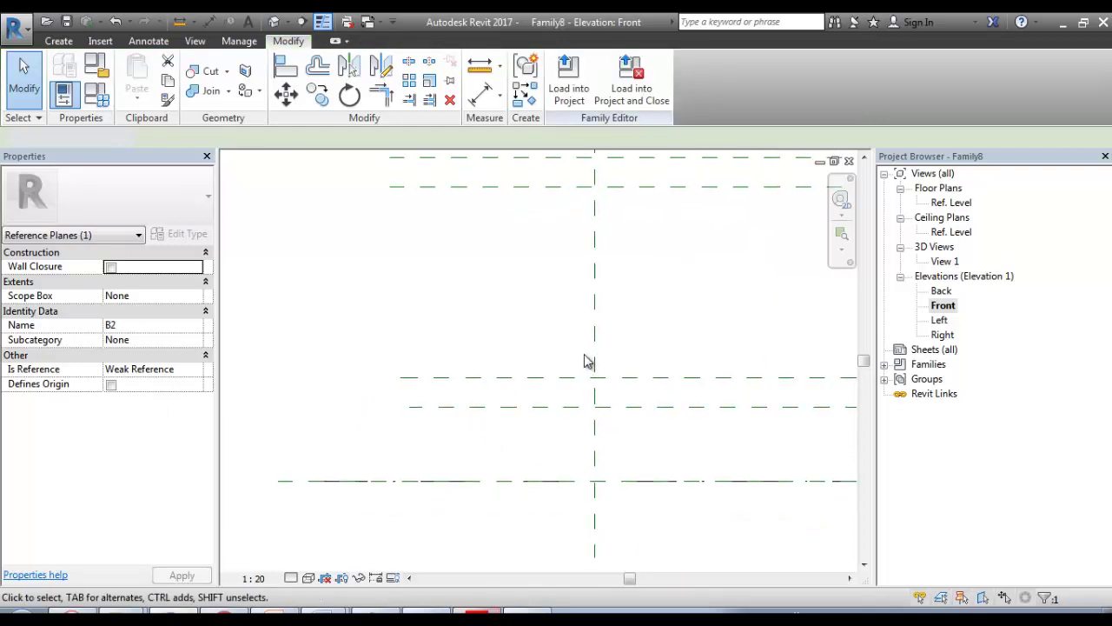
scroll(587, 357, "down", 1)
key("c")
key("o")
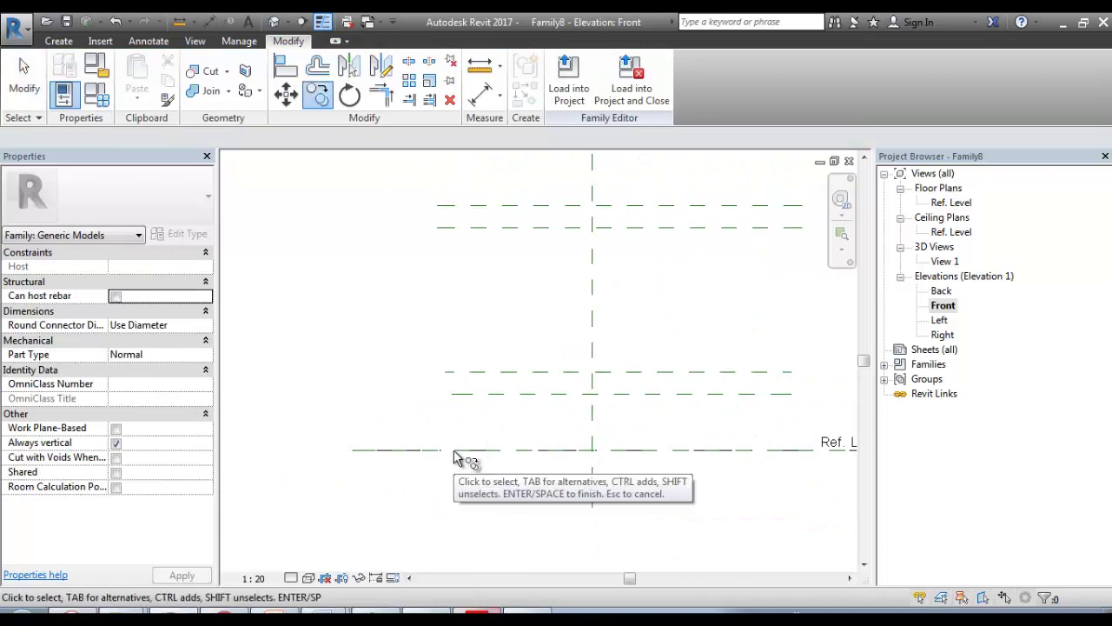
left_click(455, 450)
key("Escape")
Step: Add an aligned dimension from Ref. Level up to reference plane T2, placed beside the ends of the planes
key("d")
key("i")
left_click(454, 449)
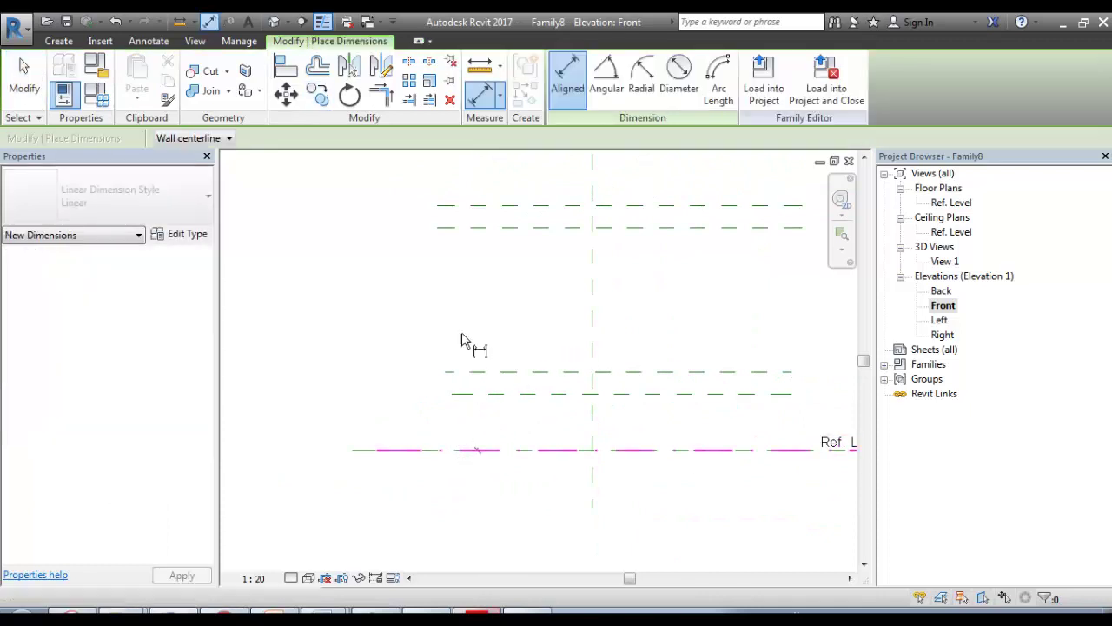
left_click(462, 226)
left_click(426, 250)
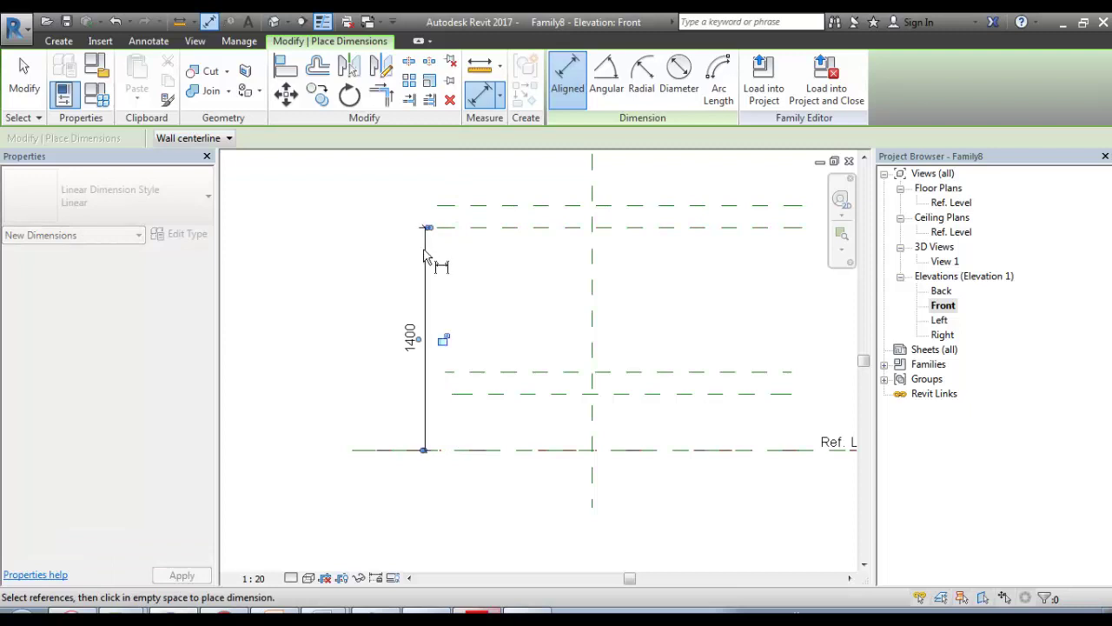
Step: Add an aligned dimension between reference planes T1 and T2, placed beyond their free ends
middle_click_drag(685, 375, 628, 355)
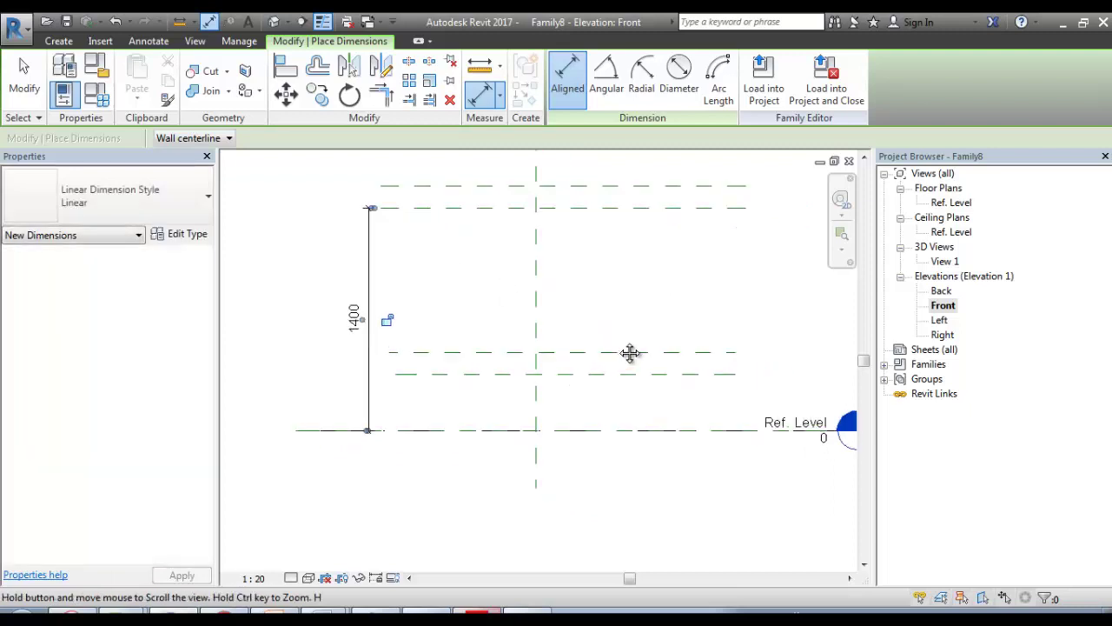
middle_click_drag(714, 205, 642, 290)
scroll(650, 270, "up", 2)
left_click(656, 270)
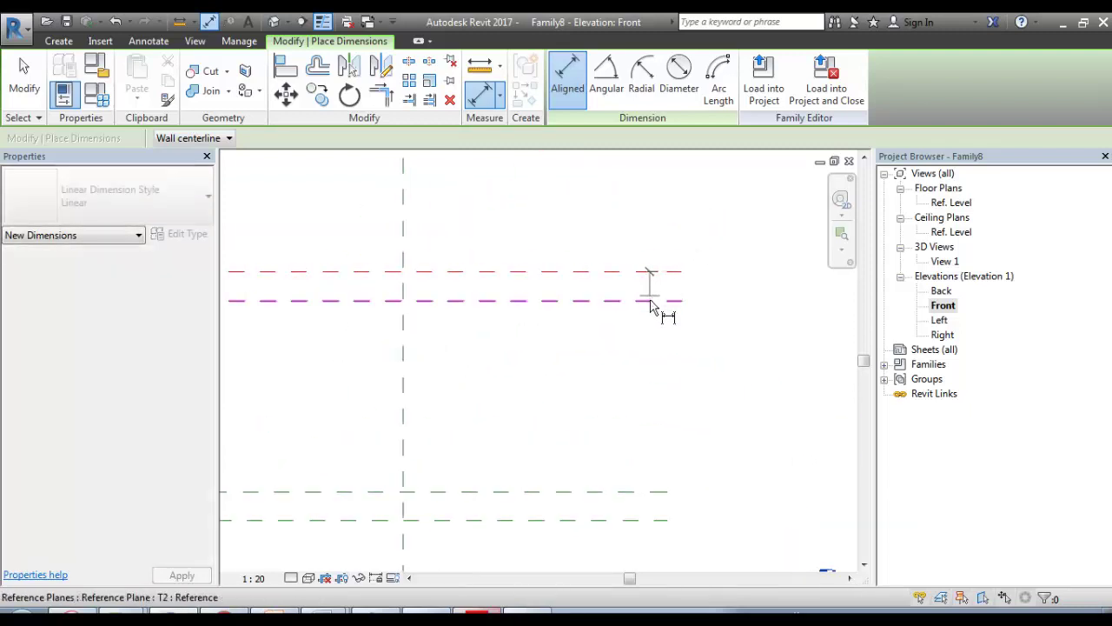
left_click(650, 301)
left_click(745, 325)
scroll(745, 308, "up", 2)
key("Escape")
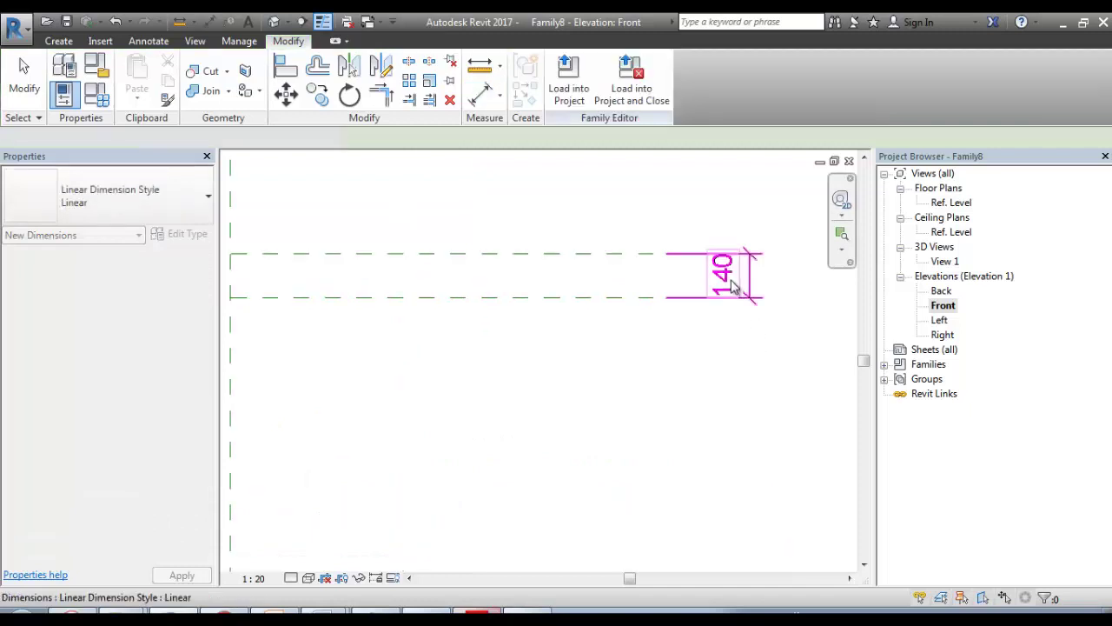
Step: Set the distance between reference planes T1 and T2 to 25 mm by moving T1
left_click(727, 280)
scroll(727, 277, "down", 3)
scroll(730, 276, "up", 2)
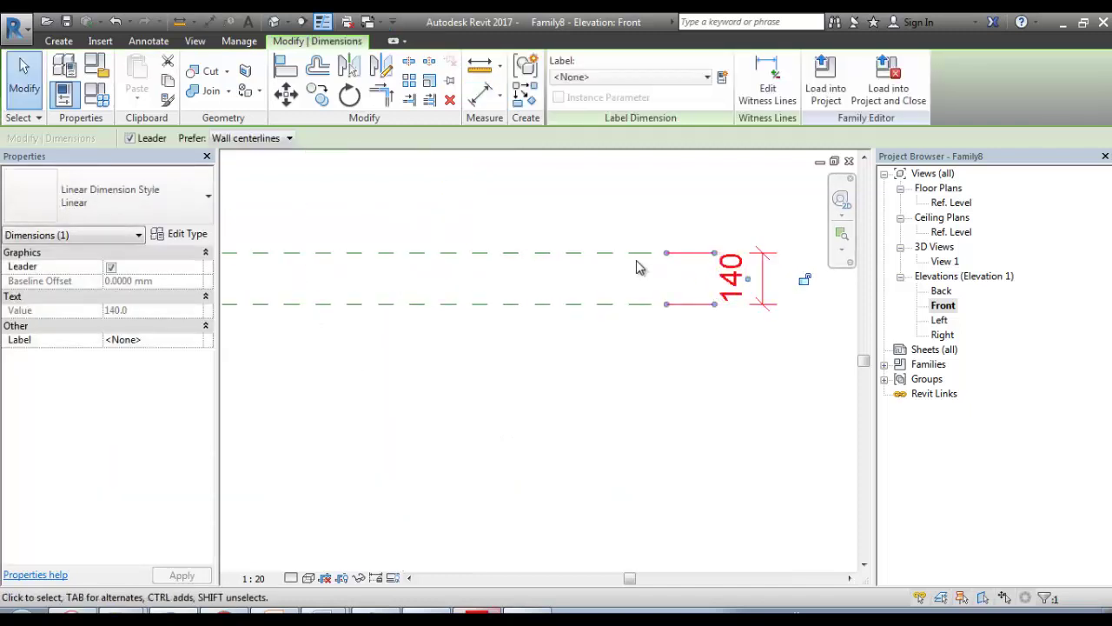
left_click(635, 259)
left_click(740, 279)
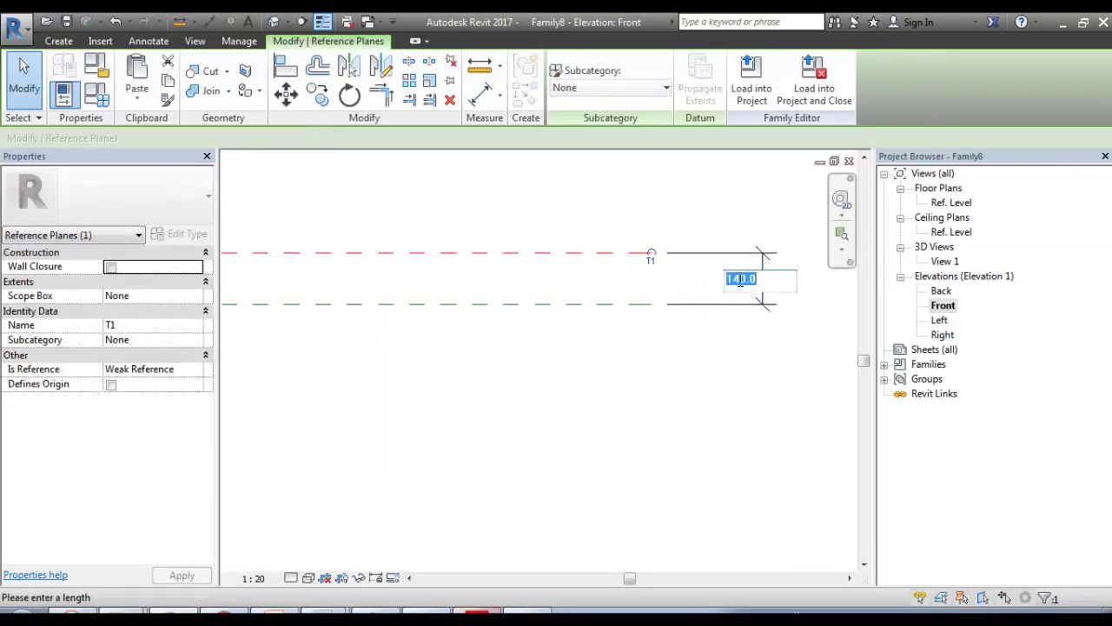
type("5")
key("BackSpace")
type("225")
key("Return")
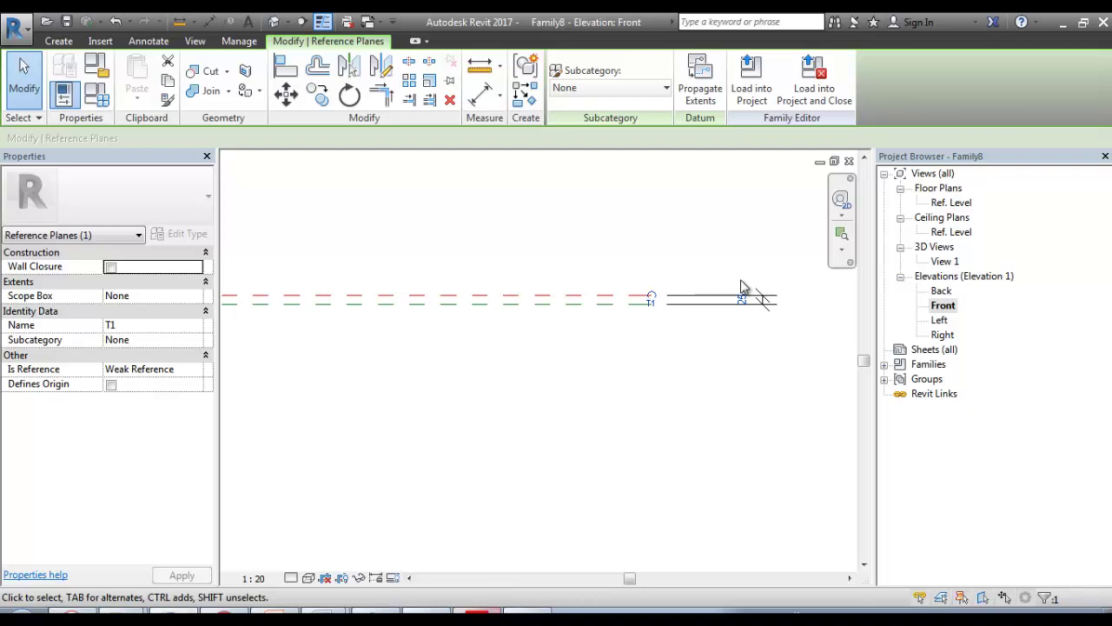
Step: Add an aligned dimension between reference planes B1 and B2, placed beyond their free ends
scroll(644, 328, "down", 2)
middle_click_drag(647, 330, 697, 282)
left_click(599, 406)
key("d")
key("i")
scroll(637, 500, "up", 2)
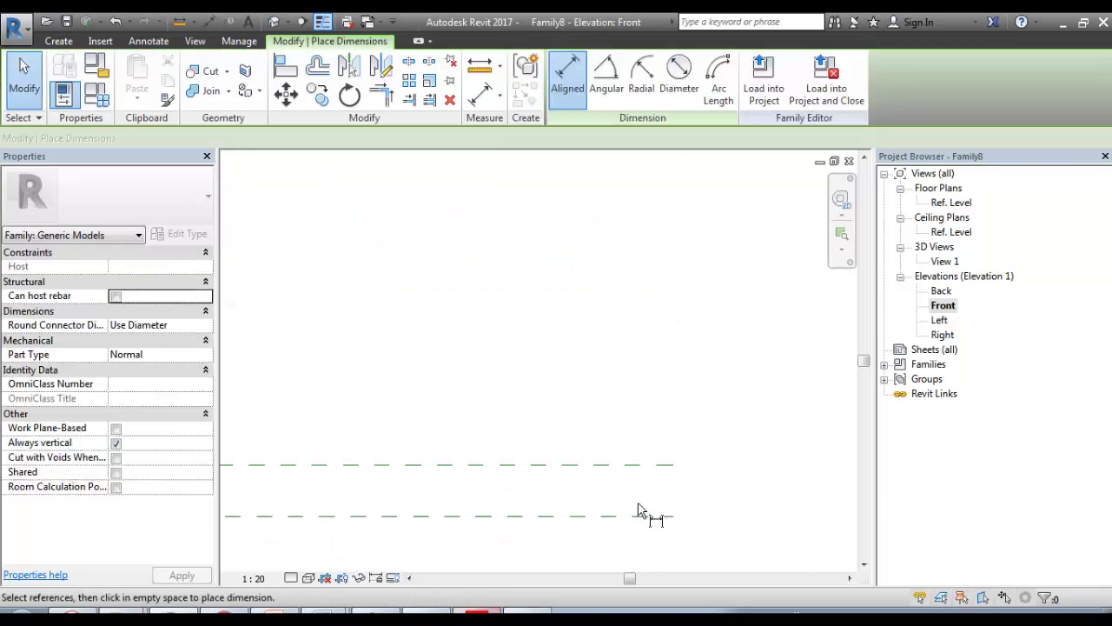
left_click(653, 516)
left_click(667, 465)
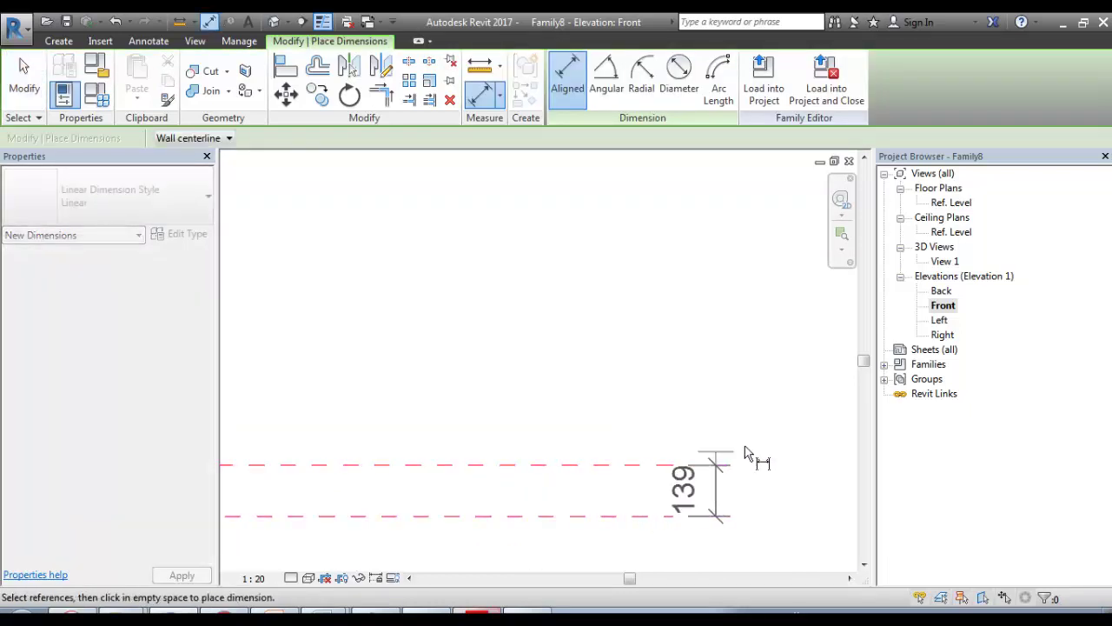
left_click(744, 455)
key("Escape")
Step: Set the distance between reference planes B1 and B2 to 25 mm by moving B1
left_click(640, 464)
middle_click_drag(725, 480, 692, 407)
left_click(686, 421)
type("25")
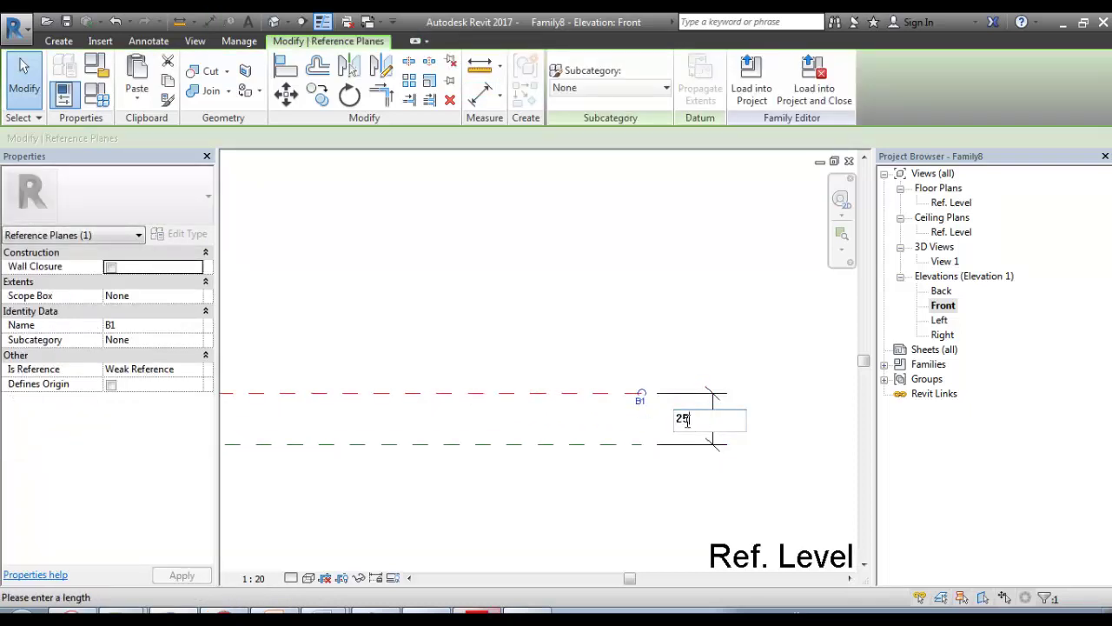
key("Return")
left_click(647, 281)
Step: Lock the 25 mm dimensions of both the T1–T2 and B1–B2 reference plane pairs
scroll(648, 281, "down", 2)
middle_click_drag(726, 330, 648, 449)
scroll(647, 287, "up", 2)
left_click(597, 274)
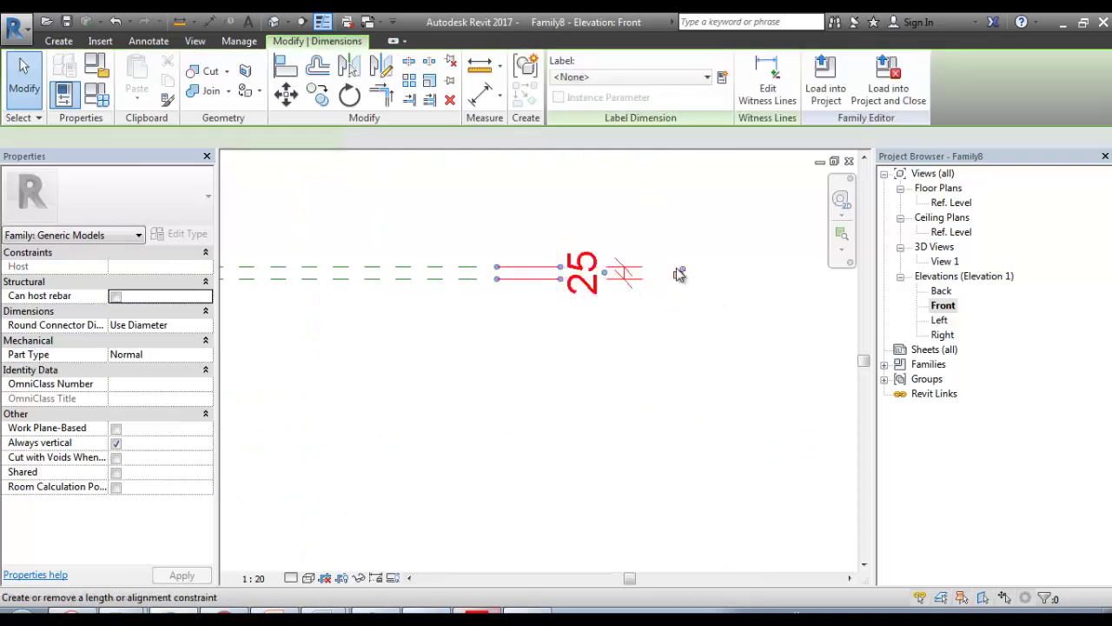
middle_click_drag(624, 169, 604, 331)
scroll(580, 358, "up", 1)
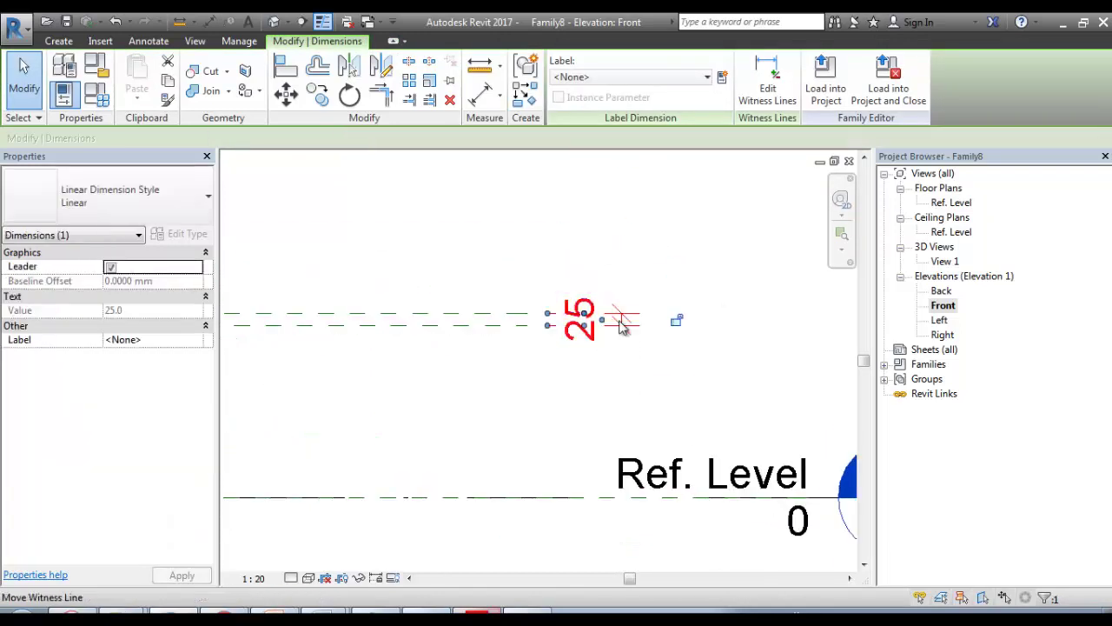
left_click(675, 323)
left_click(648, 264)
Step: Check the dimensioned reference planes and which plane of the upper pair the overall height dimension is attached to
scroll(639, 273, "down", 2)
scroll(642, 278, "down", 1)
middle_click_drag(651, 262, 673, 403)
scroll(536, 258, "down", 2)
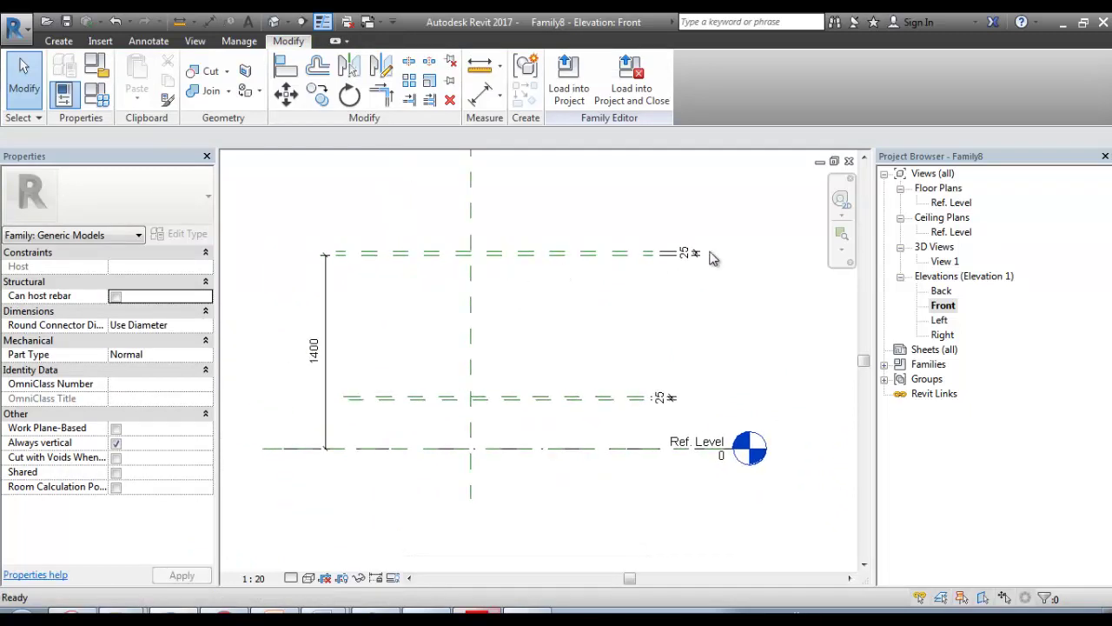
scroll(521, 296, "up", 3)
scroll(603, 298, "down", 2)
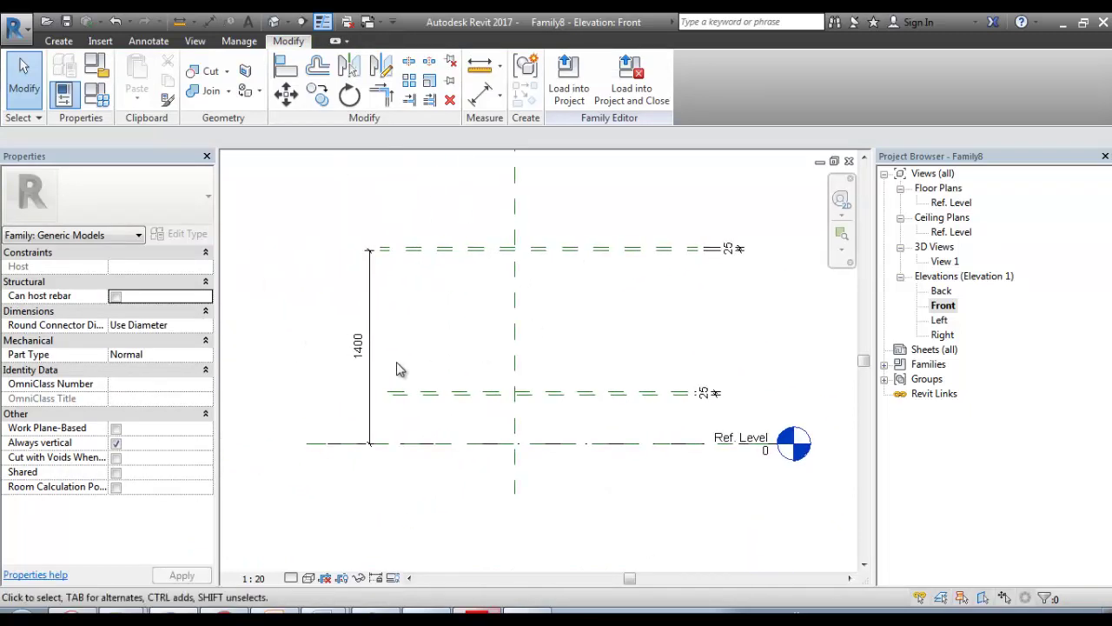
scroll(480, 249, "up", 3)
scroll(528, 224, "down", 1)
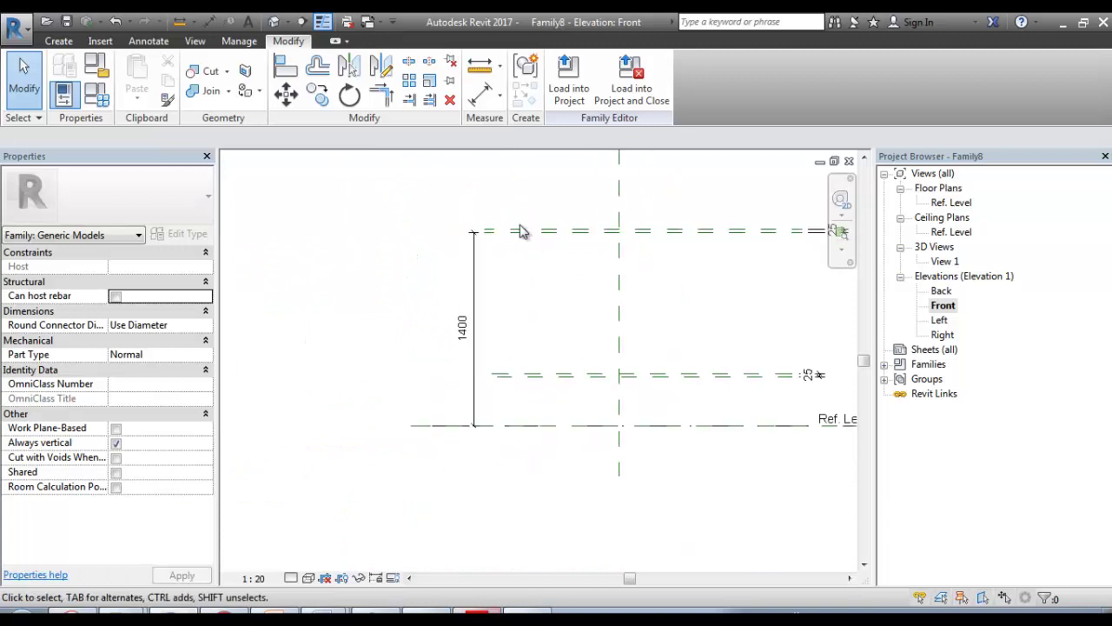
scroll(509, 241, "up", 2)
scroll(447, 236, "up", 3)
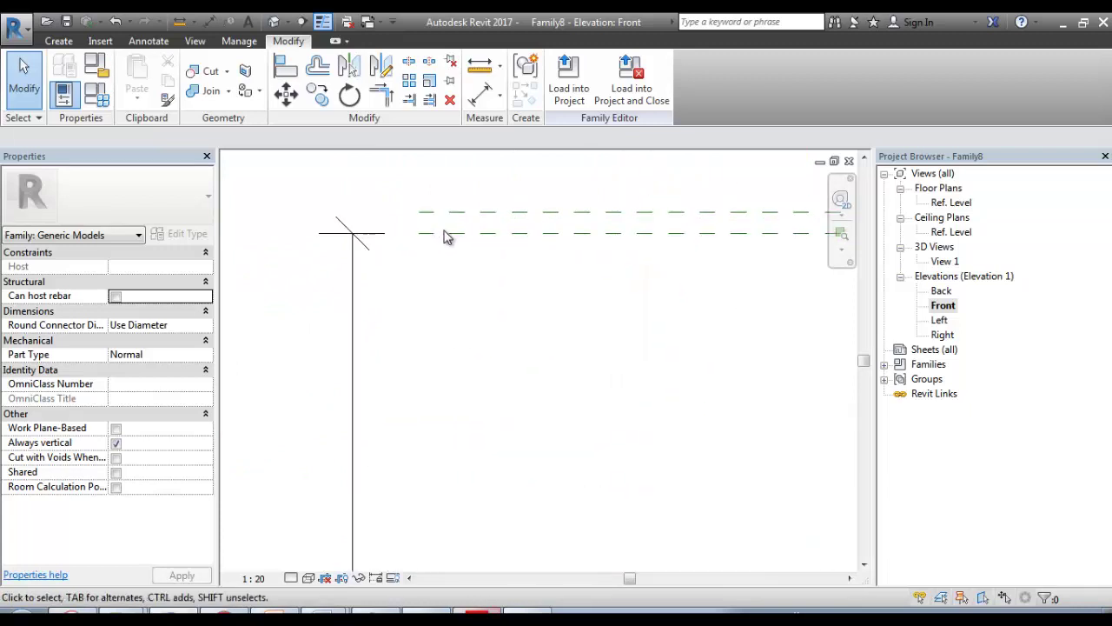
left_click(457, 233)
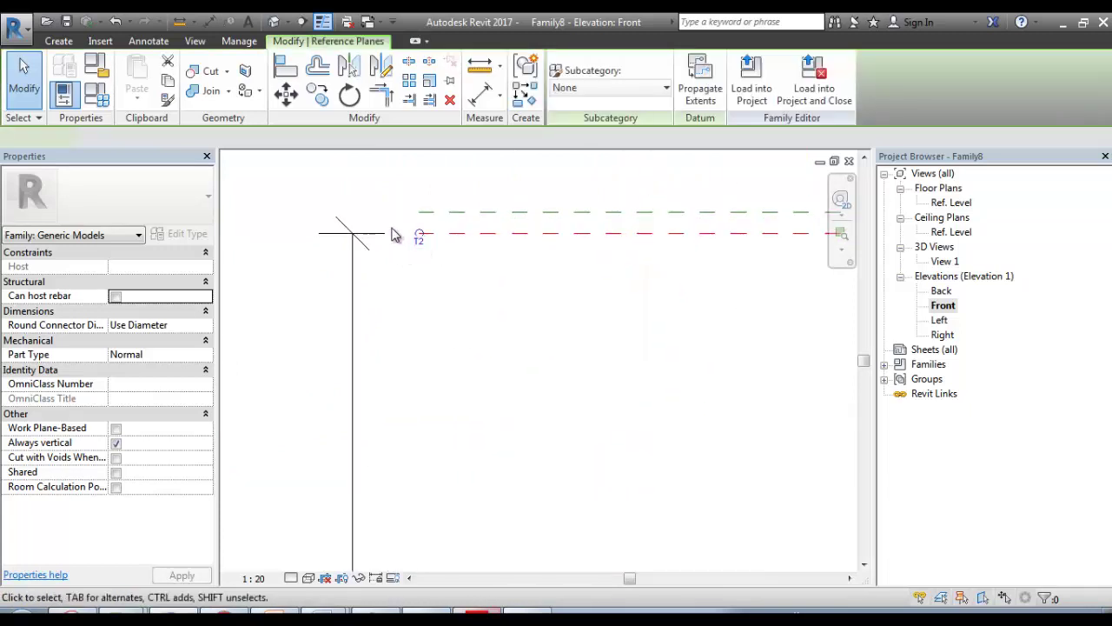
scroll(356, 294, "down", 4)
scroll(483, 391, "down", 1)
middle_click_drag(482, 391, 504, 326)
left_click(502, 326)
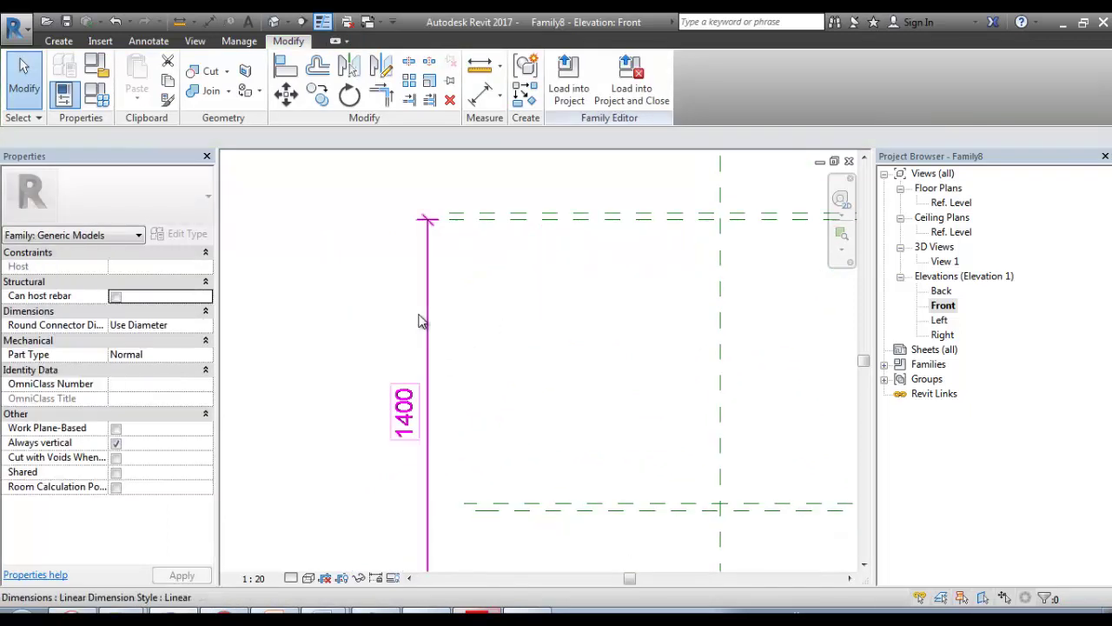
Step: Label the overall height dimension with a new family type parameter named HIGHT OF TABLE
left_click(491, 192)
left_click(723, 77)
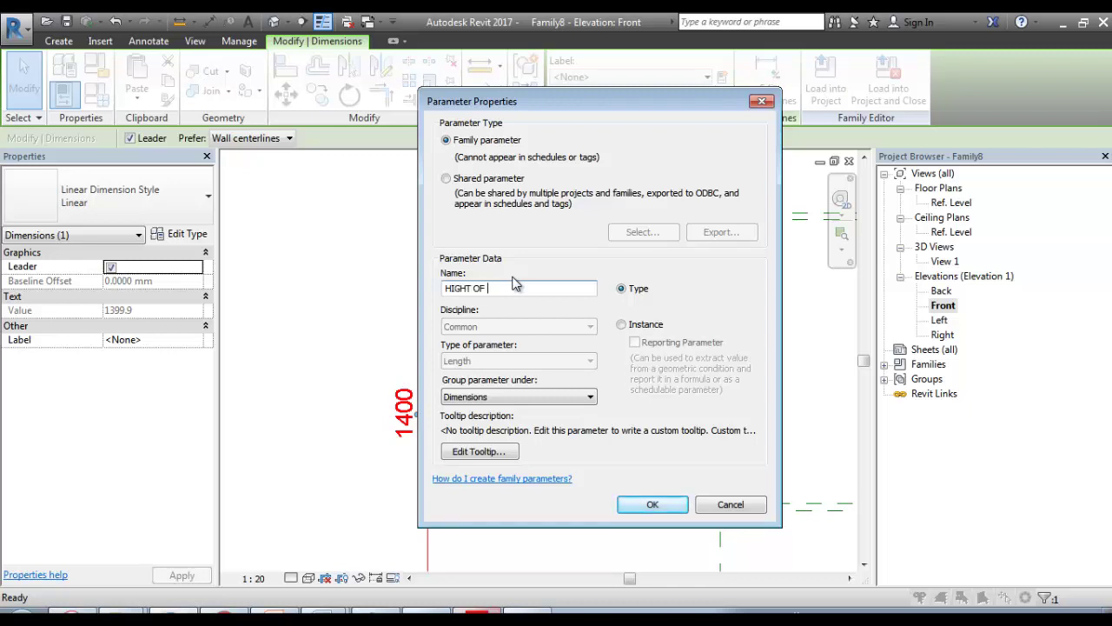
left_click(651, 505)
left_click(350, 310)
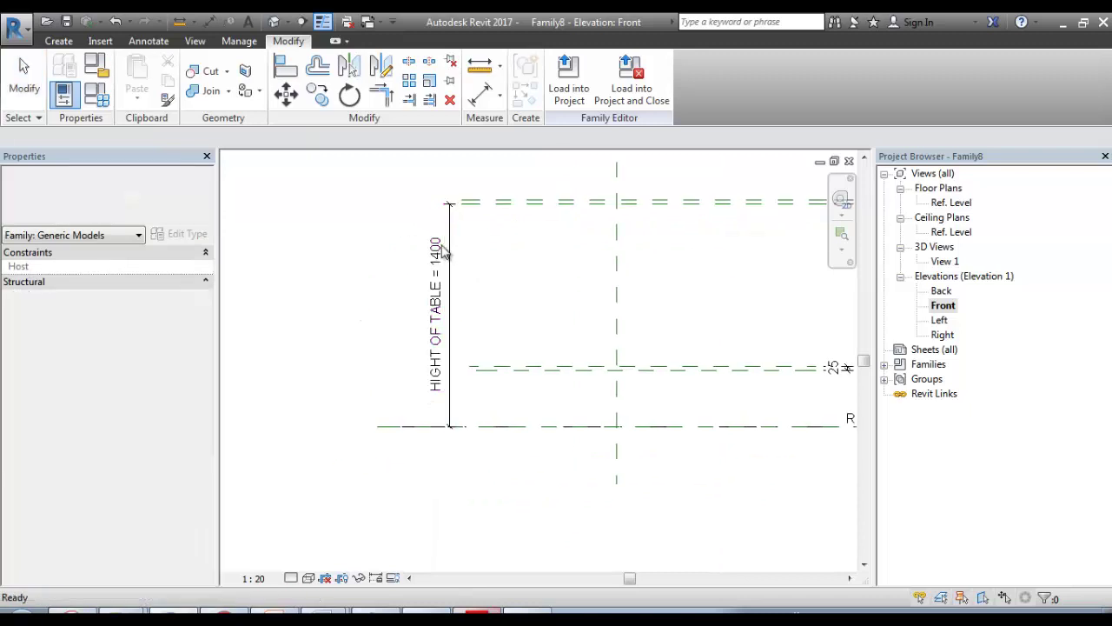
Step: Set the HIGHT OF TABLE parameter to 1200 in the family types and apply it
scroll(443, 252, "up", 2)
left_click(96, 93)
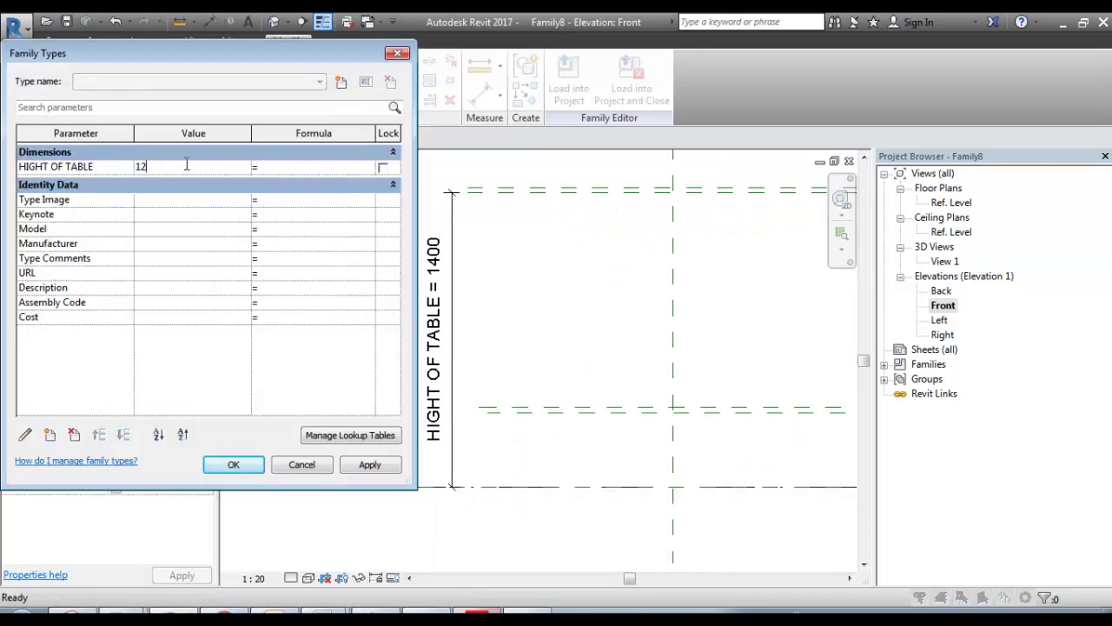
left_click(377, 466)
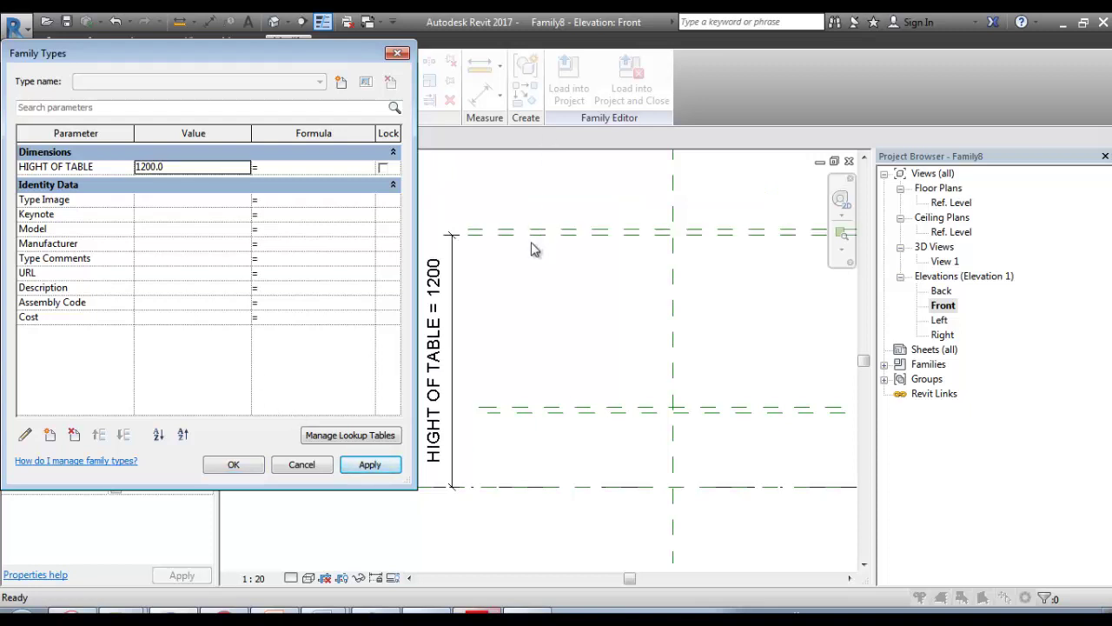
left_click(235, 464)
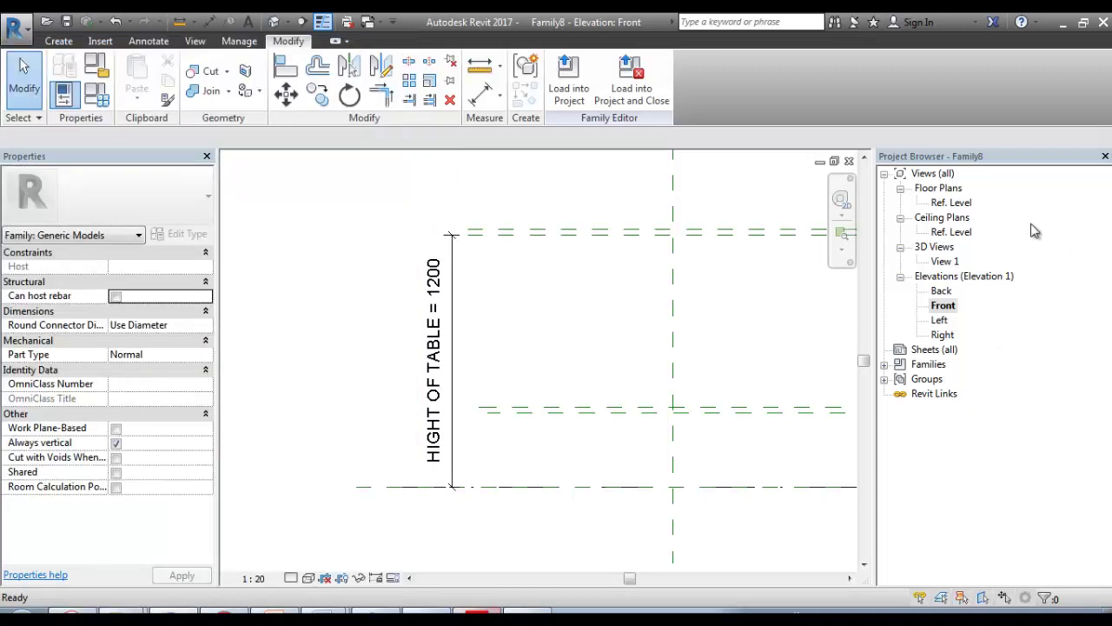
Step: Examine the Ref. Level floor plan and compare it with the reference planes in the Front elevation
double_click(951, 201)
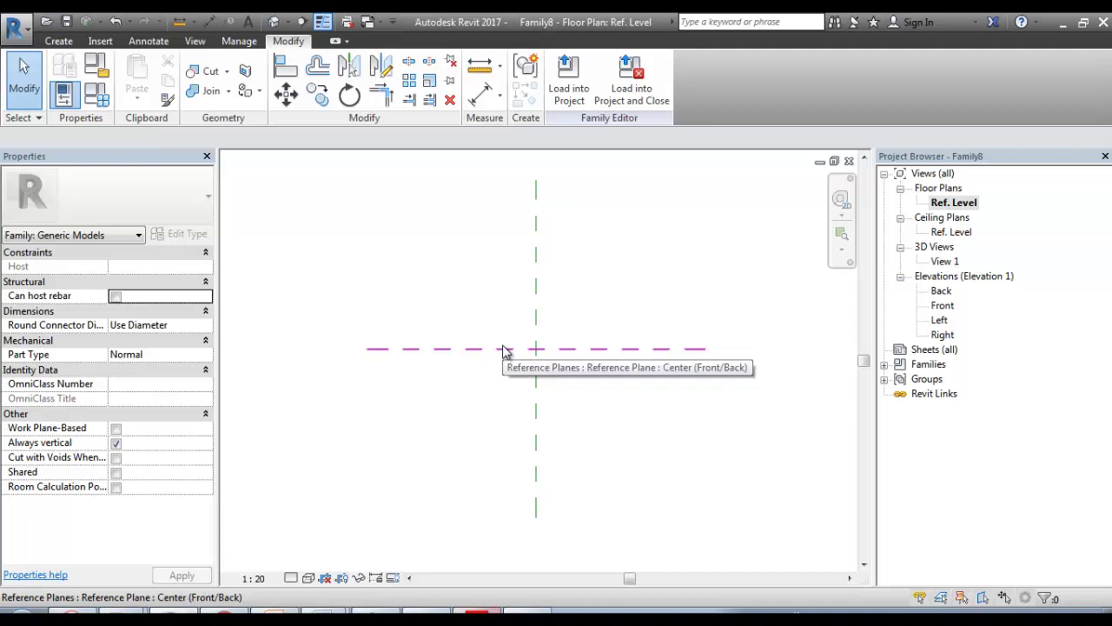
left_click(58, 41)
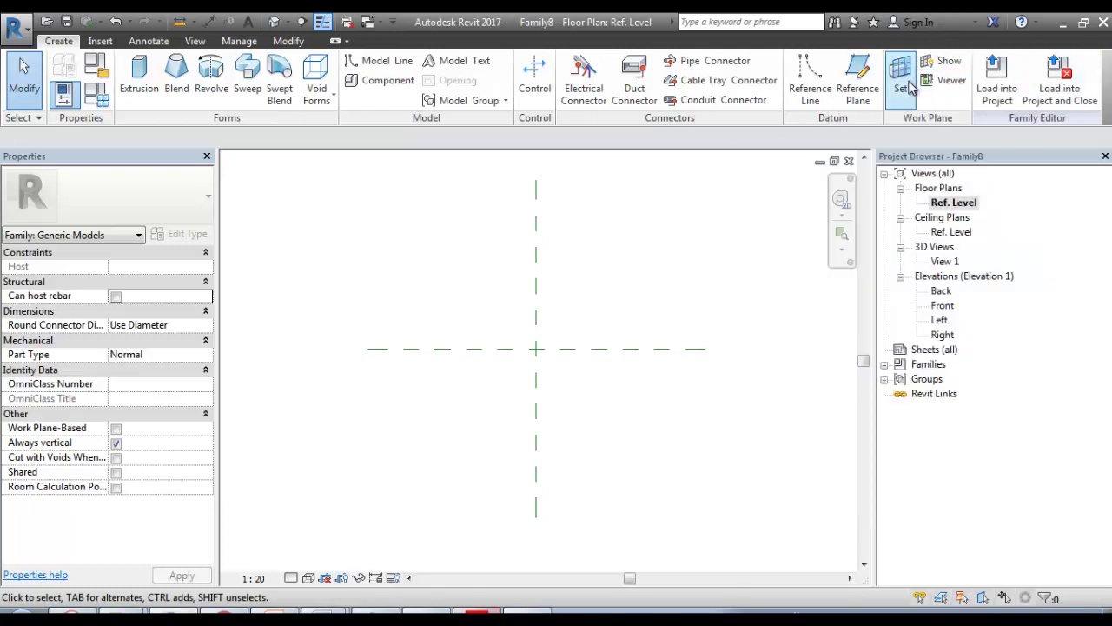
left_click(939, 306)
double_click(938, 306)
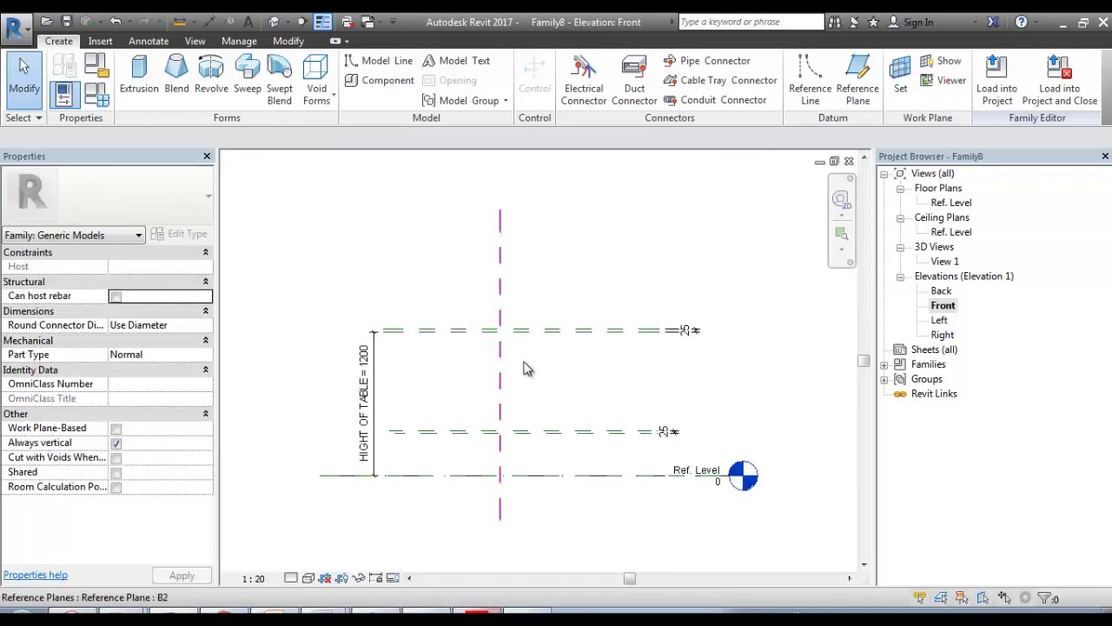
scroll(624, 336, "up", 2)
Step: Start an extrusion in the Ref. Level floor plan and set its work plane to Reference Plane : T2
double_click(951, 202)
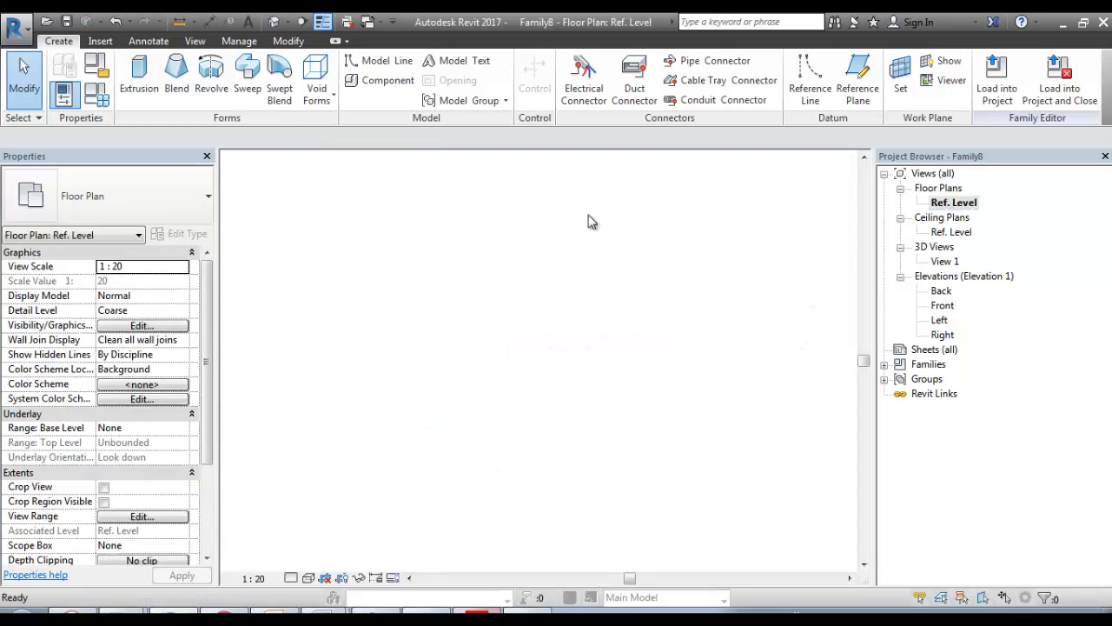
left_click(139, 78)
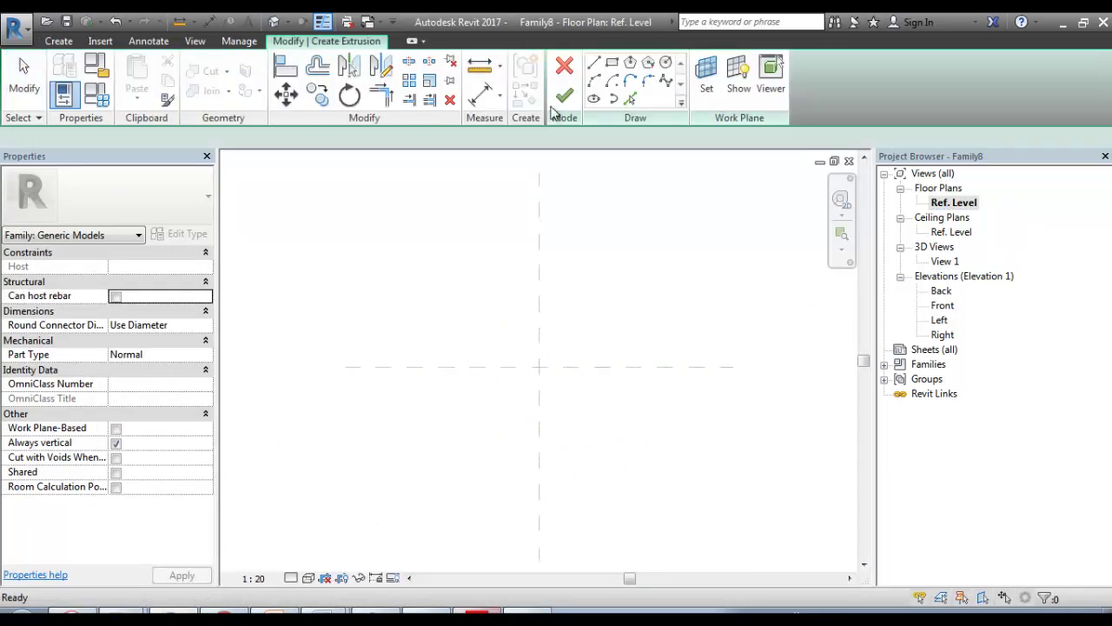
left_click(708, 87)
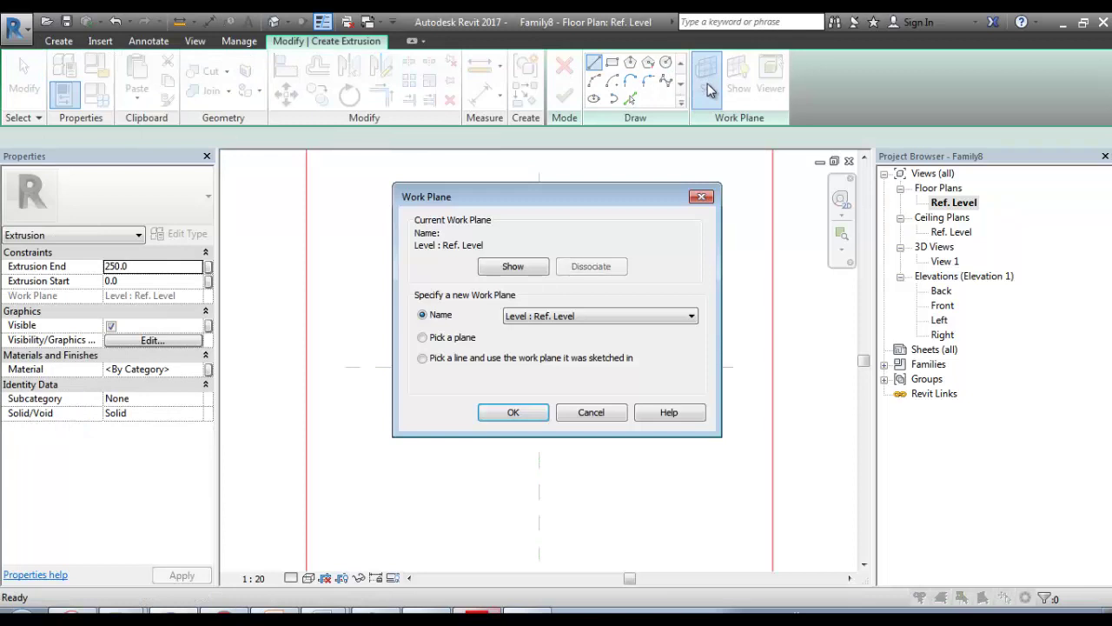
left_click(568, 317)
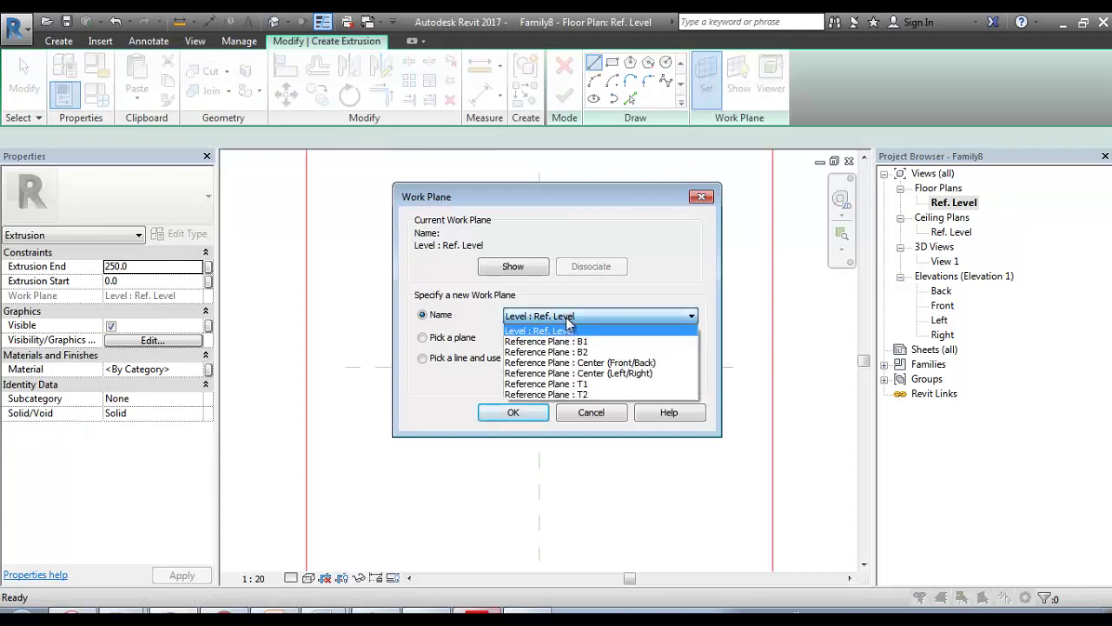
left_click(579, 396)
left_click(514, 413)
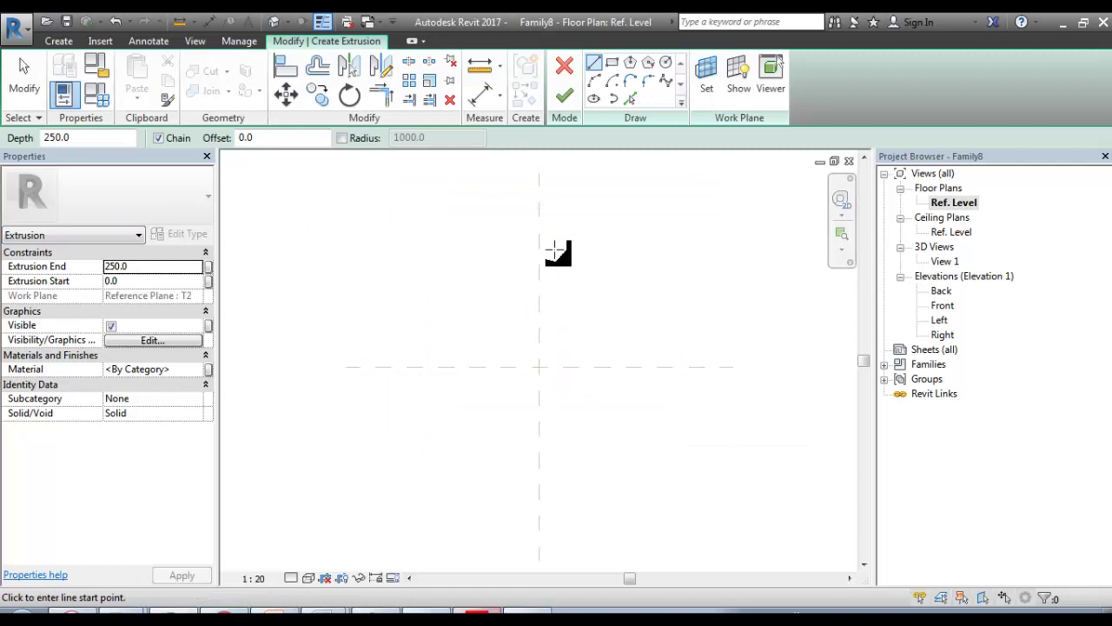
Step: Close the Front and Left elevation windows and tile the 3D view beside the Ref. Level floor plan
double_click(954, 232)
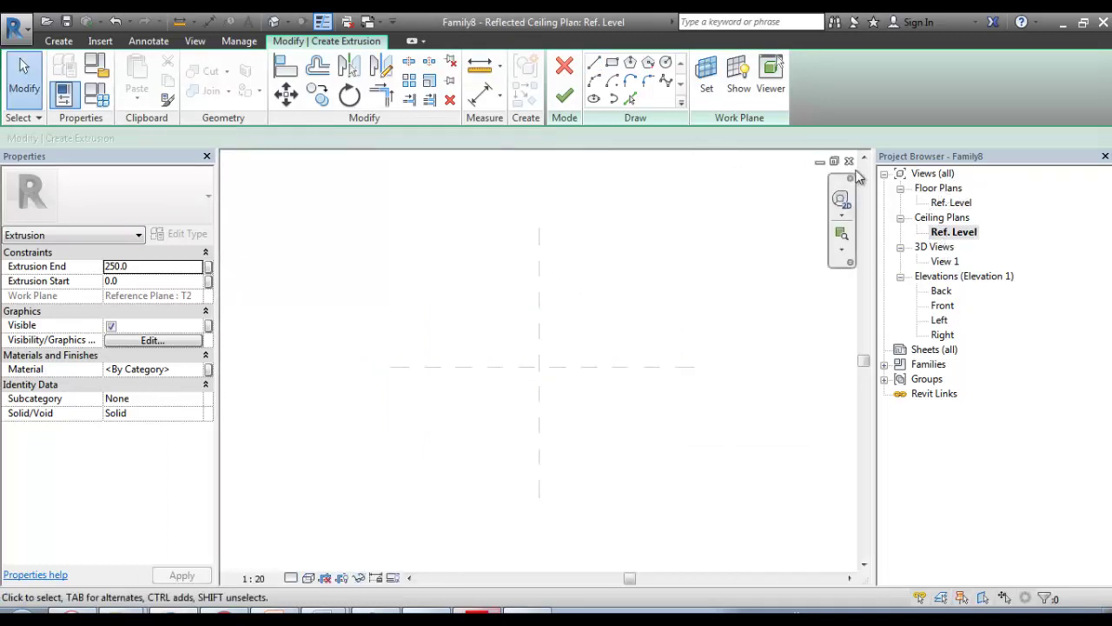
double_click(952, 202)
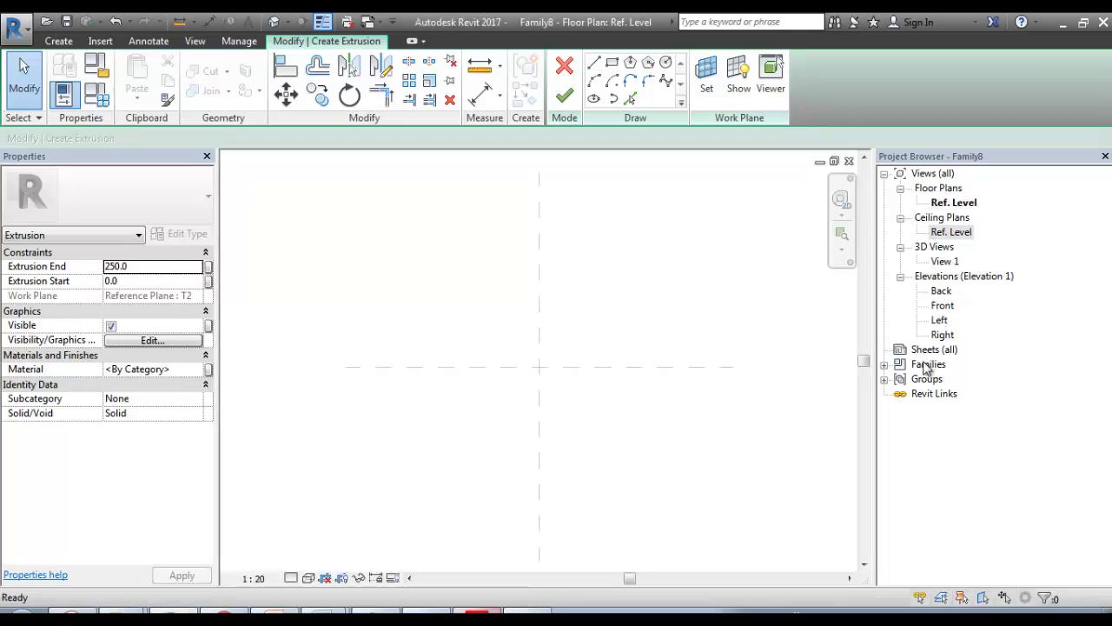
double_click(944, 262)
key("w")
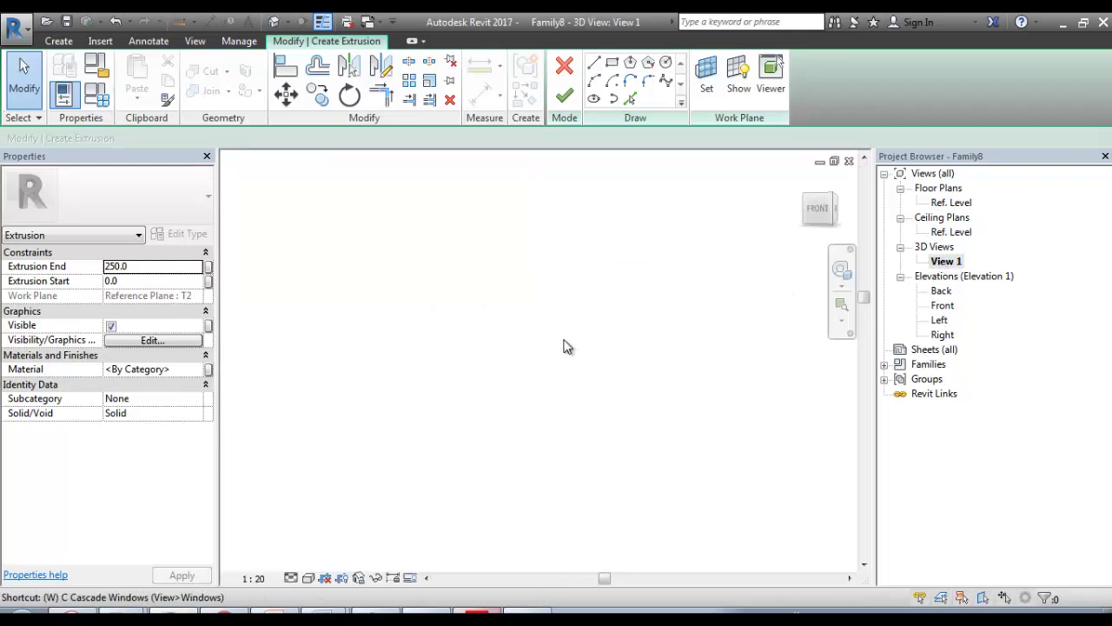
key("t")
left_click(382, 406)
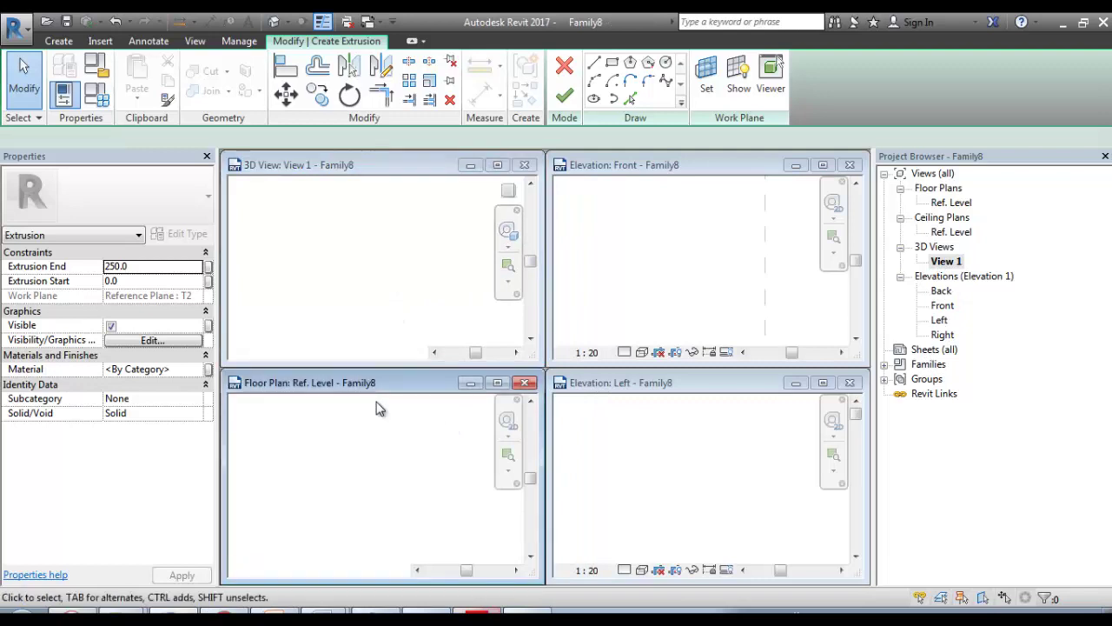
left_click(398, 281)
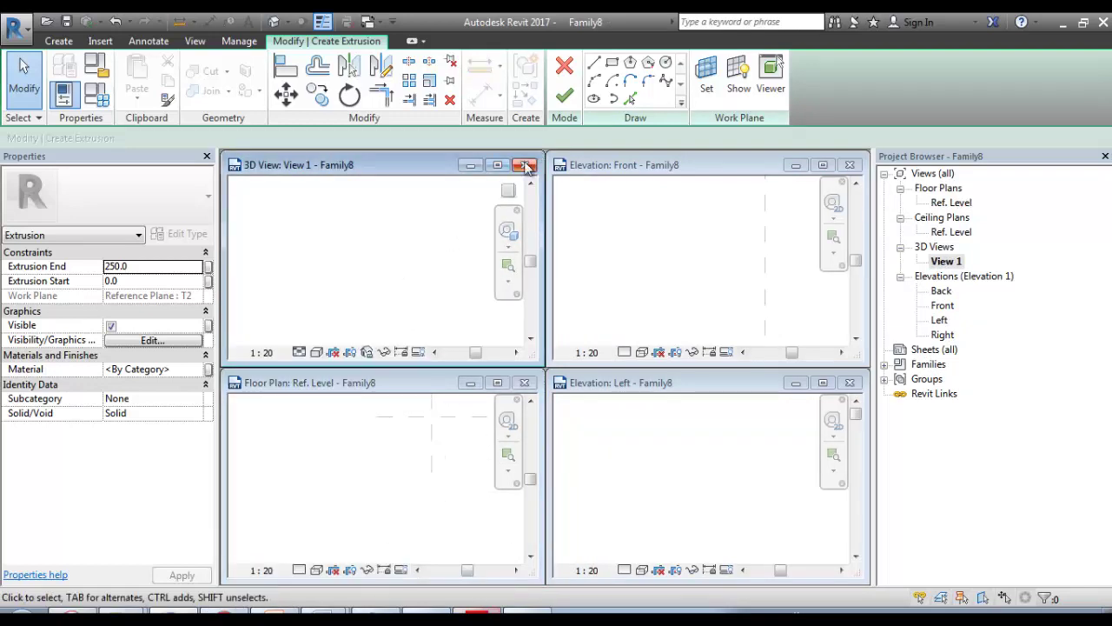
left_click(525, 165)
left_click(850, 164)
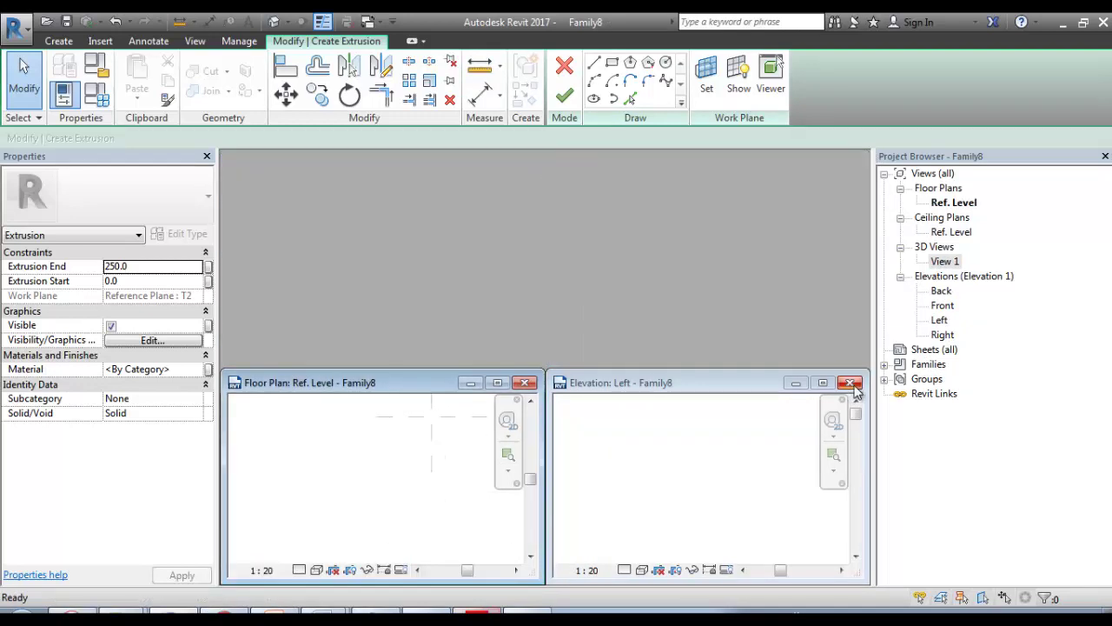
left_click(849, 383)
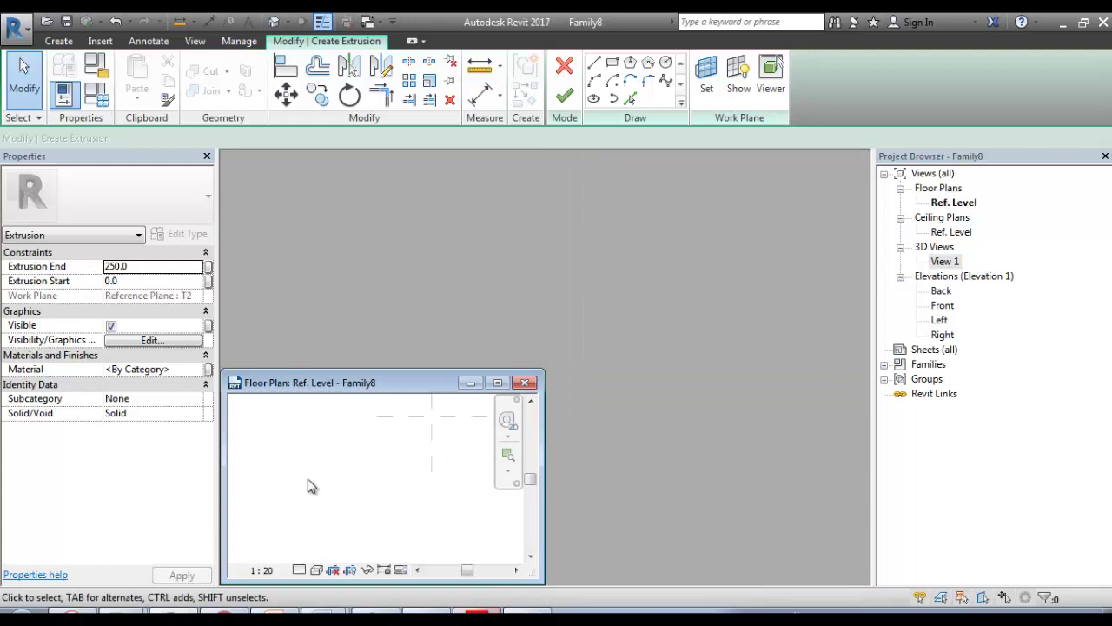
double_click(945, 261)
key("w")
key("t")
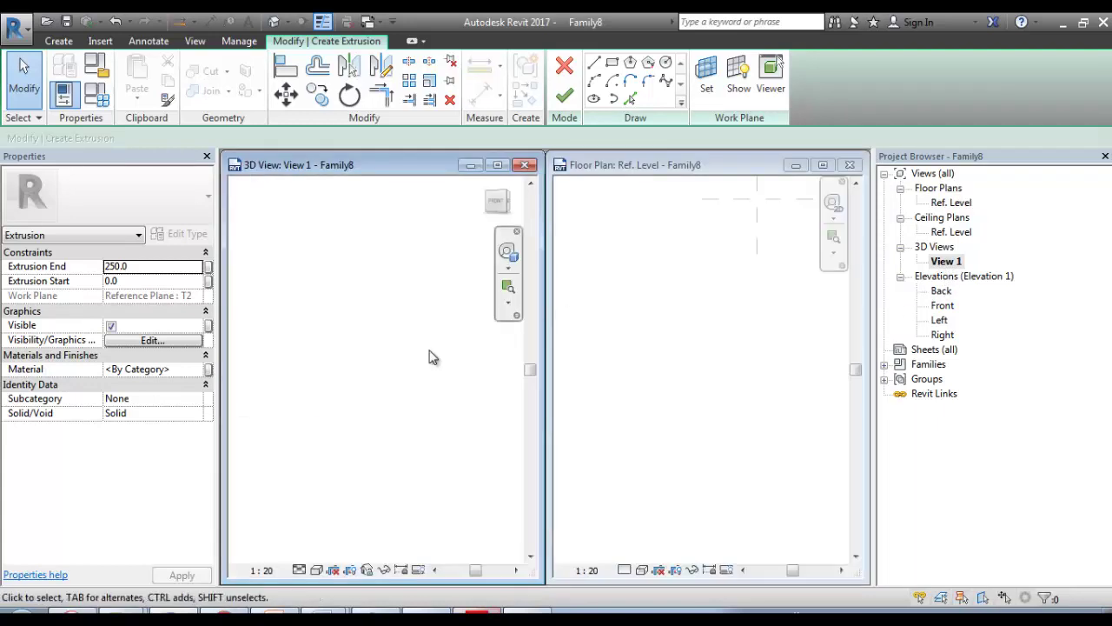
Step: Sketch a circle with a 1200 radius in the floor plan, centred on the crossing of the reference planes
left_click(704, 261)
scroll(704, 262, "down", 2)
middle_click_drag(758, 239, 736, 390)
scroll(703, 285, "up", 4)
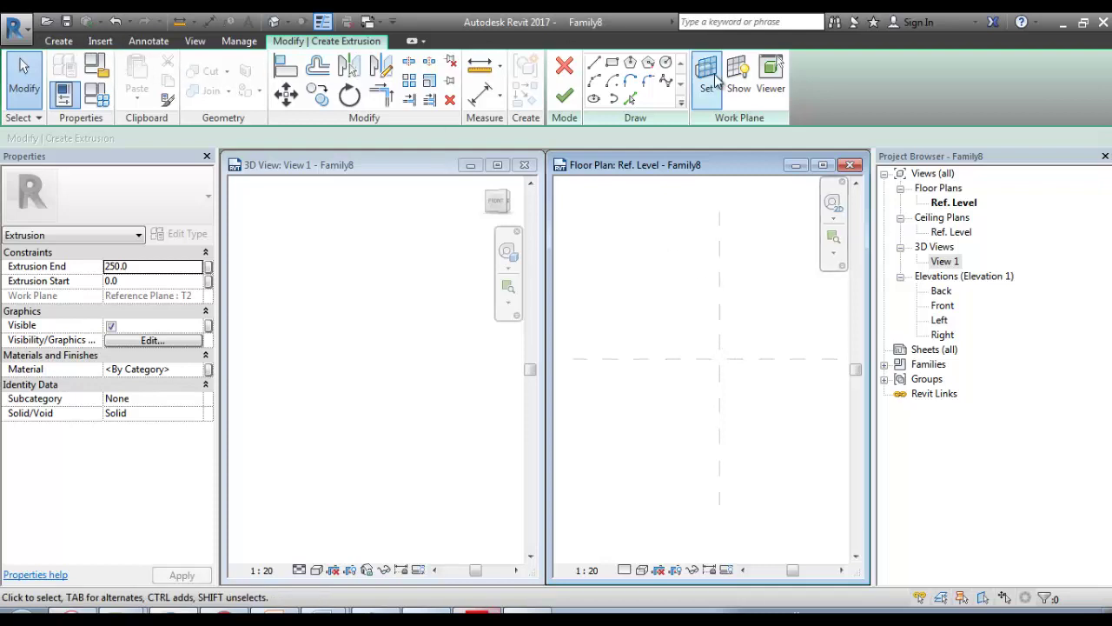
left_click(719, 358)
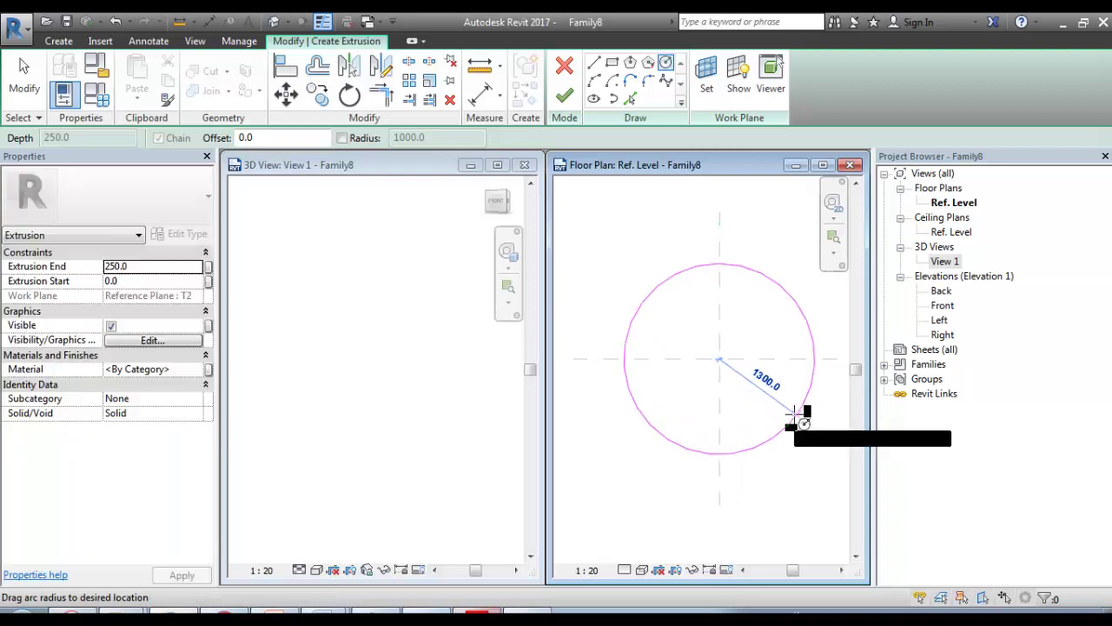
left_click(796, 388)
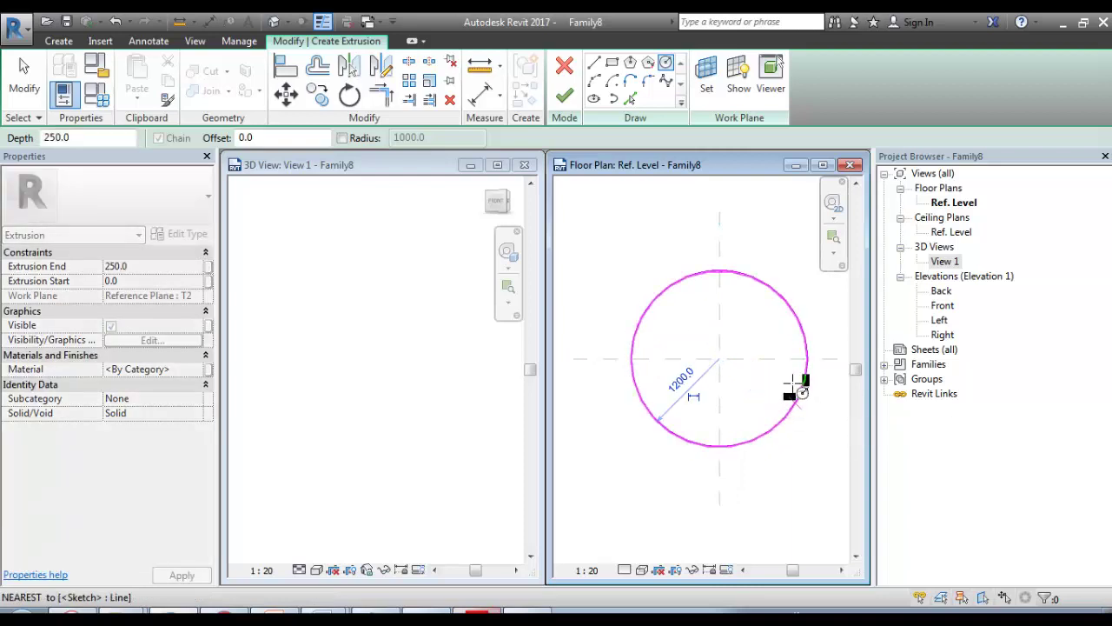
Step: Set the Extrusion End to 25 and finish the circular extrusion
left_click(138, 269)
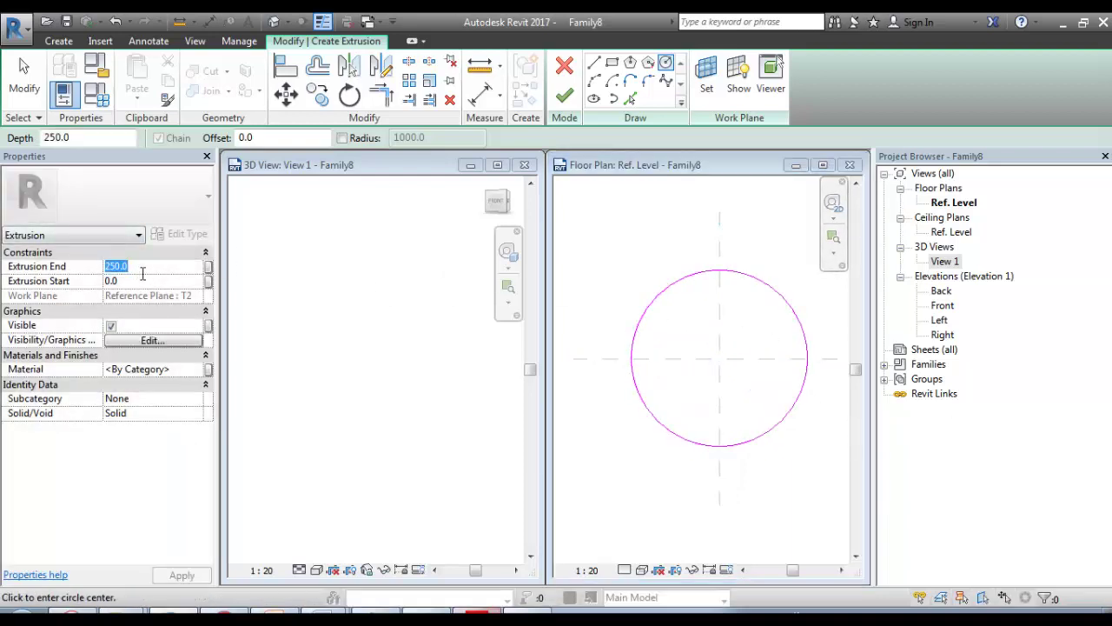
type("5")
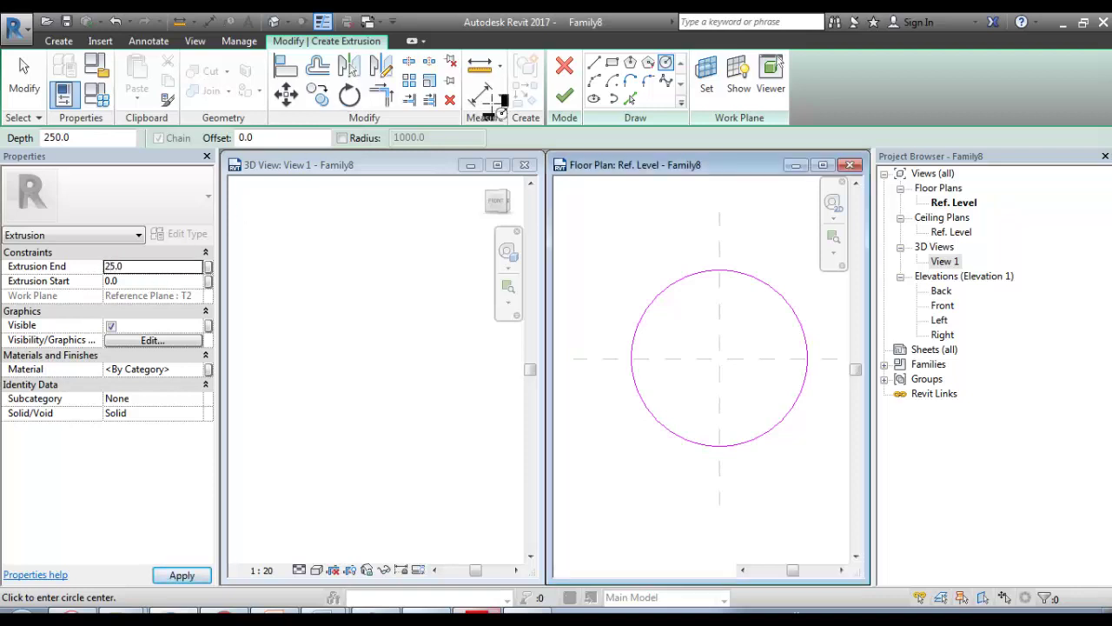
left_click(564, 96)
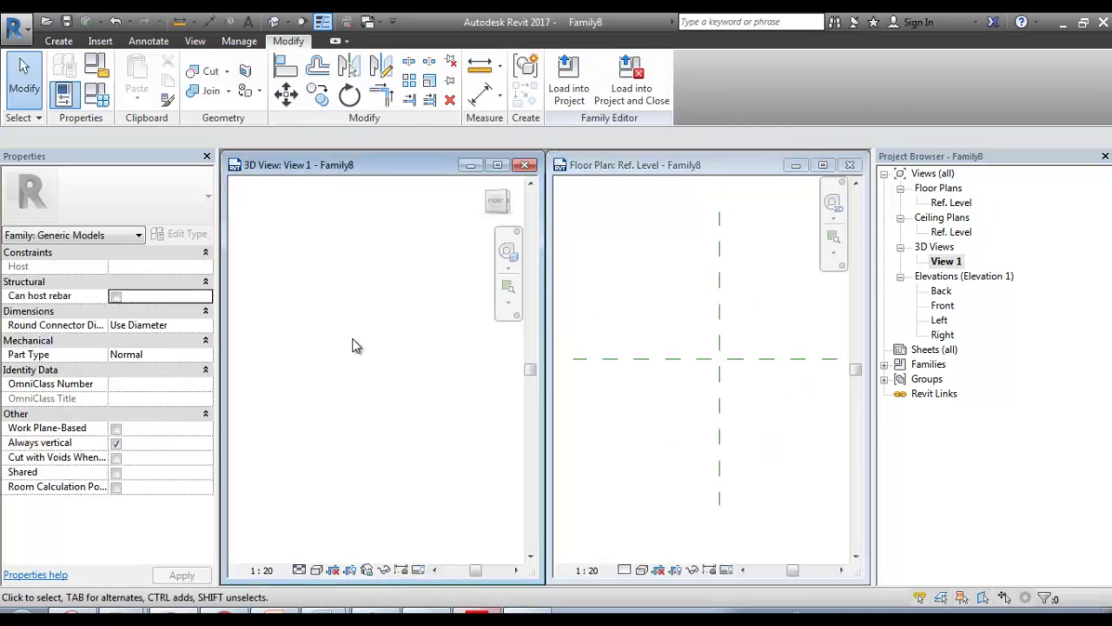
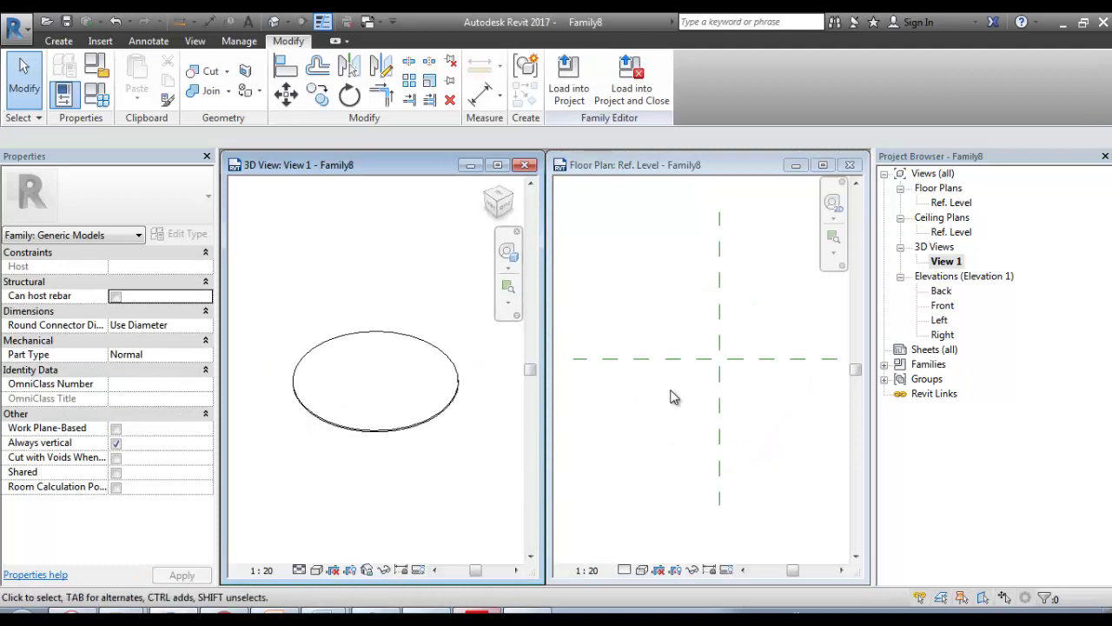
Step: Examine in the Front elevation how the circular extrusion sits between the upper pair of reference planes
left_click(673, 397)
middle_click_drag(701, 360, 701, 361)
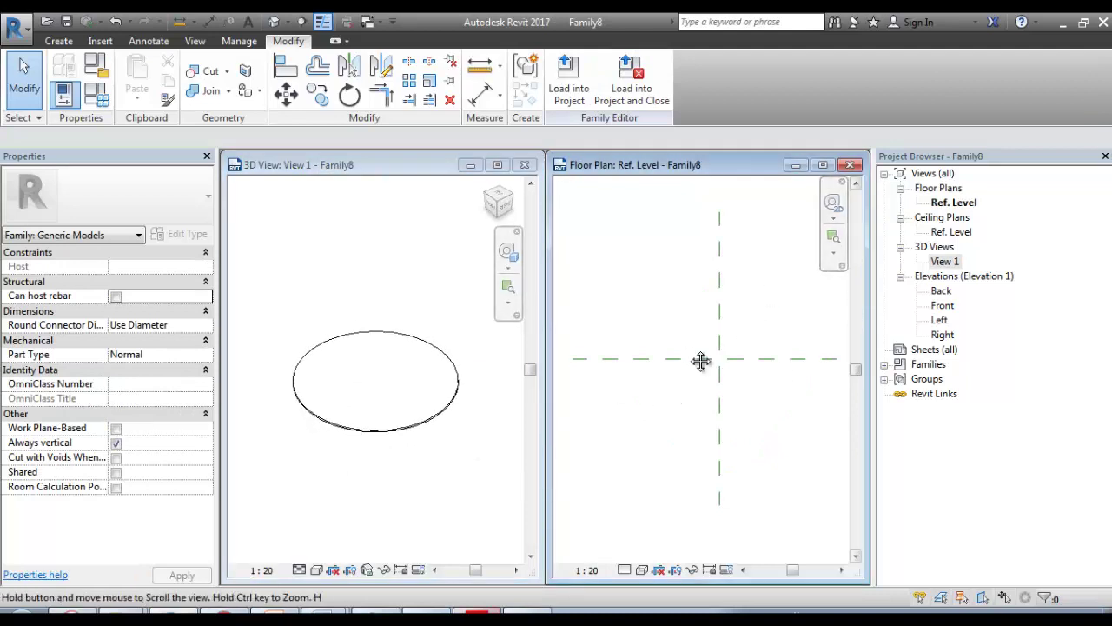
double_click(942, 305)
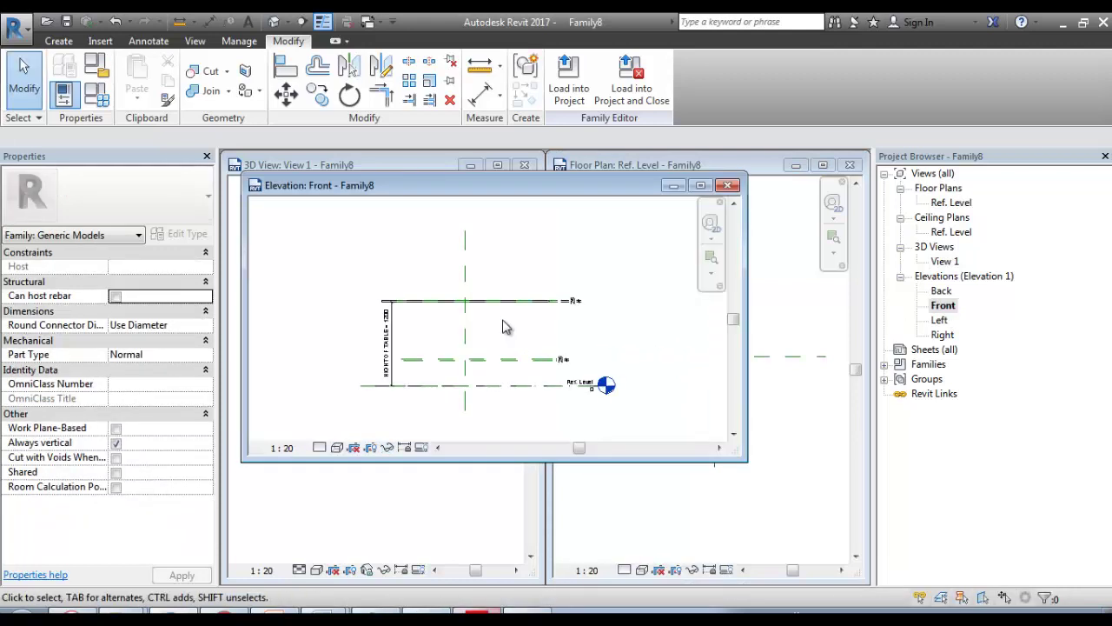
scroll(393, 328, "up", 5)
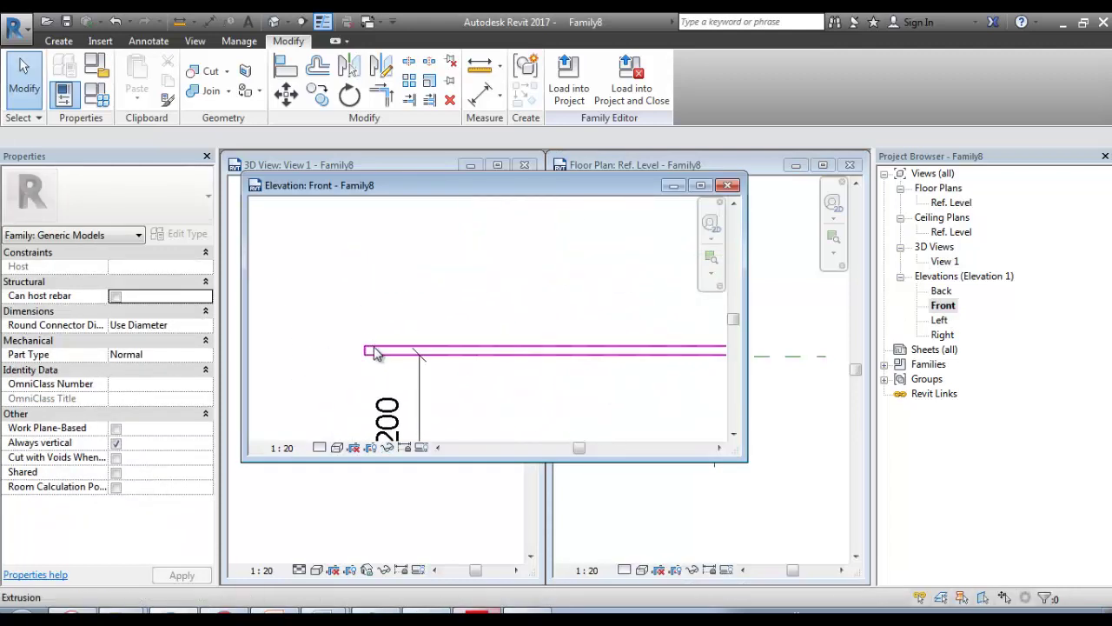
middle_click_drag(533, 379, 476, 297)
scroll(446, 272, "up", 2)
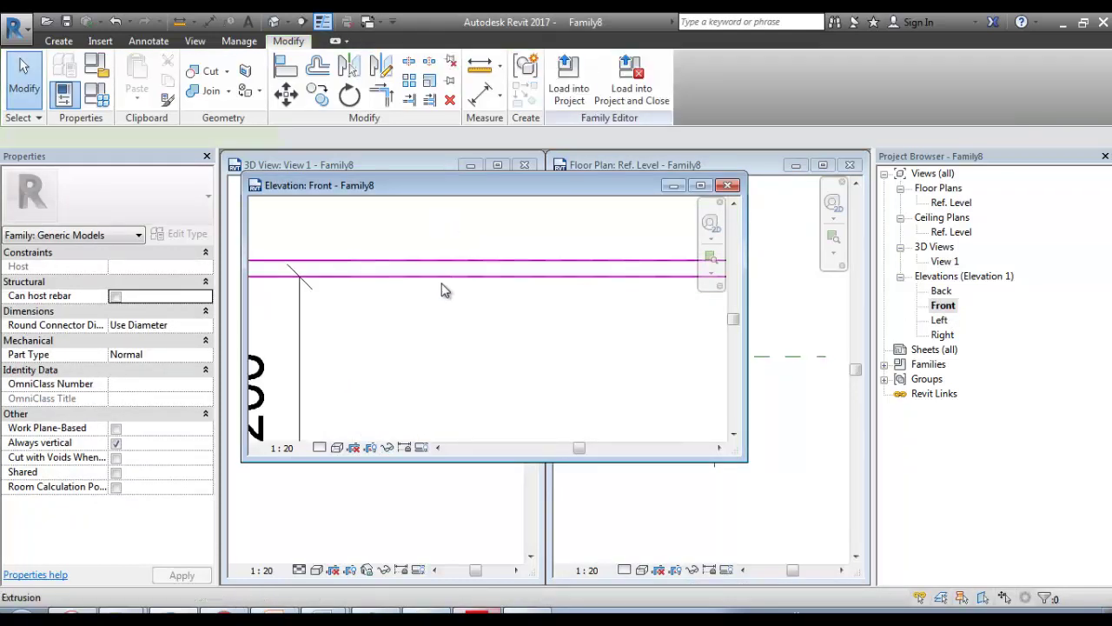
left_click(442, 290)
scroll(393, 300, "down", 3)
key("Escape")
scroll(538, 278, "down", 3)
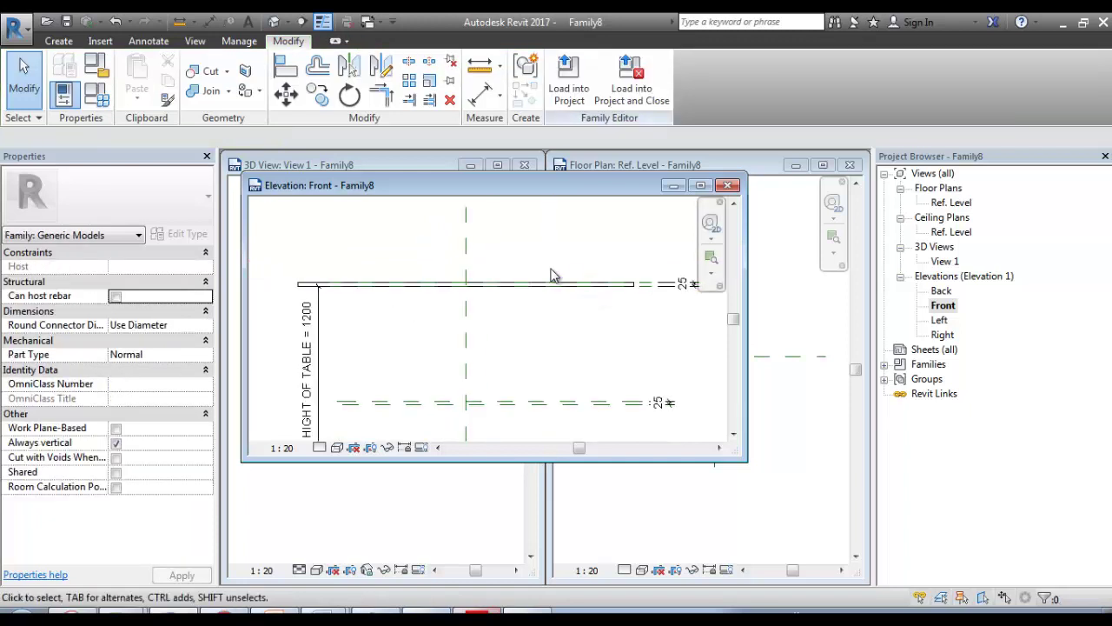
scroll(539, 278, "up", 3)
Step: Snap the top face of the circular extrusion to the topmost reference plane and lock the alignment
left_click(574, 294)
middle_click_drag(572, 351, 450, 431)
scroll(512, 399, "down", 1)
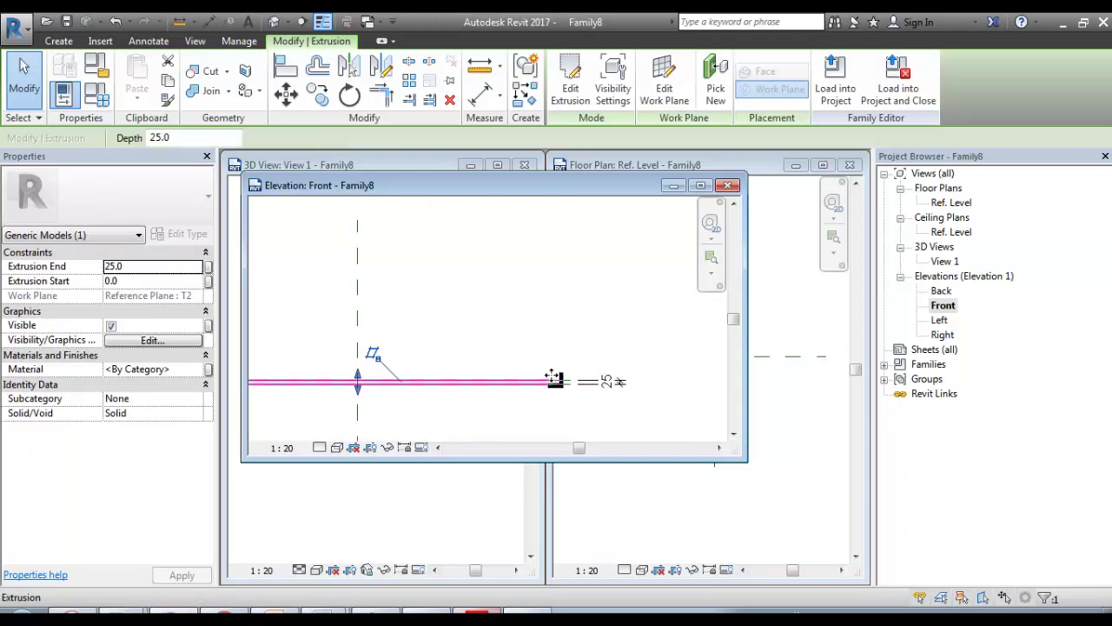
scroll(554, 377, "up", 3)
scroll(532, 385, "down", 2)
scroll(443, 351, "up", 5)
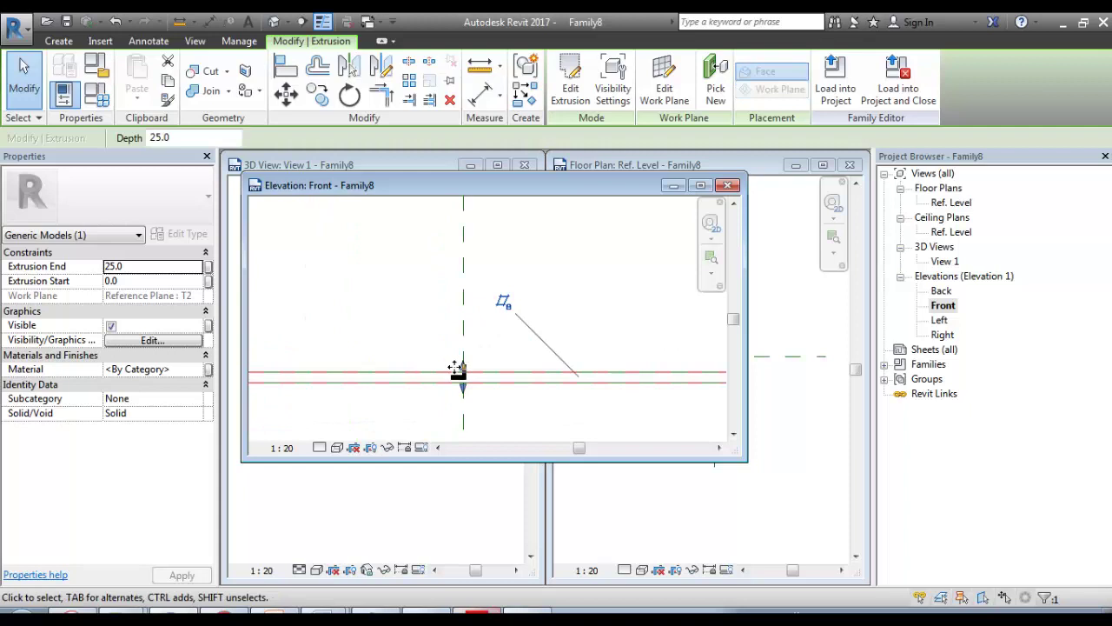
scroll(492, 372, "down", 3)
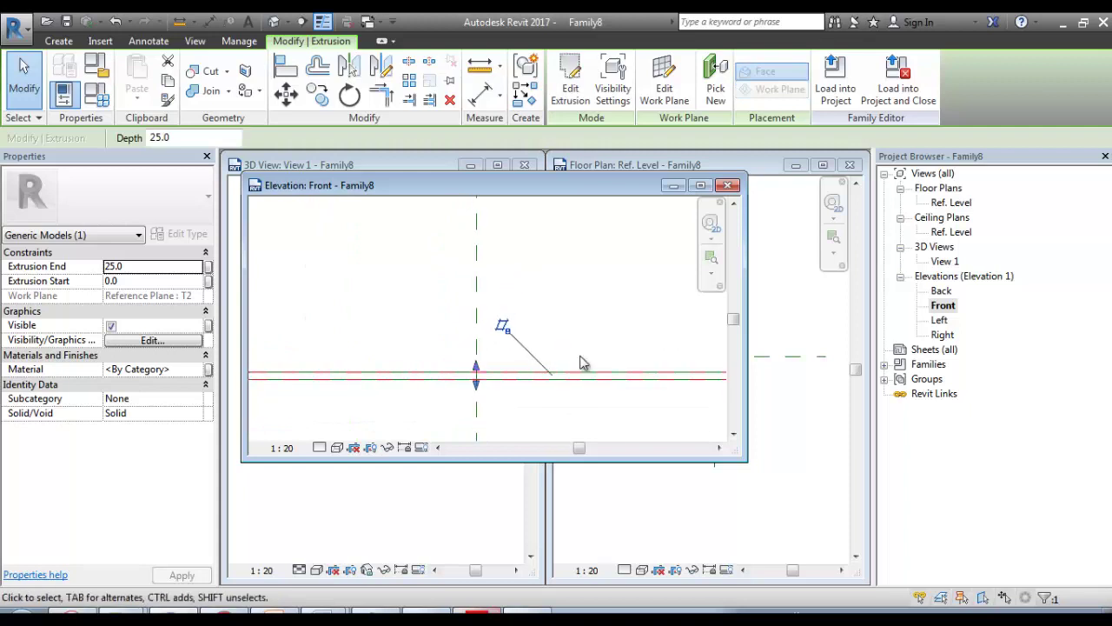
scroll(609, 360, "down", 1)
middle_click_drag(615, 360, 511, 355)
scroll(365, 365, "up", 3)
scroll(464, 368, "up", 2)
left_click(494, 371)
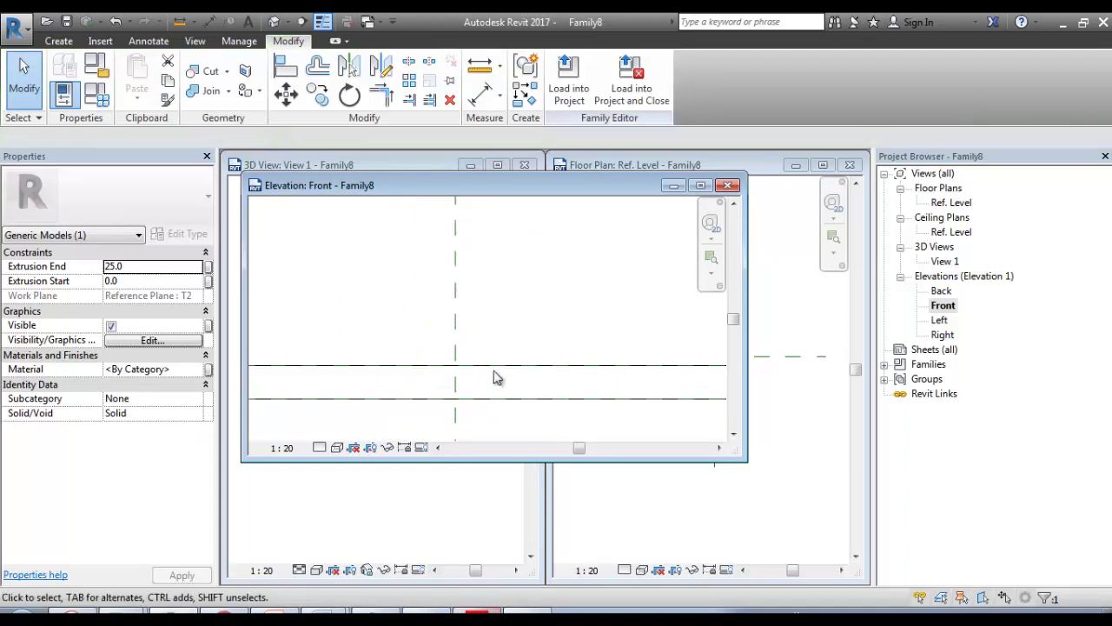
left_click(506, 373)
mouse_move(454, 357)
left_mouse_down()
mouse_move(455, 338)
mouse_move(457, 360)
left_mouse_up()
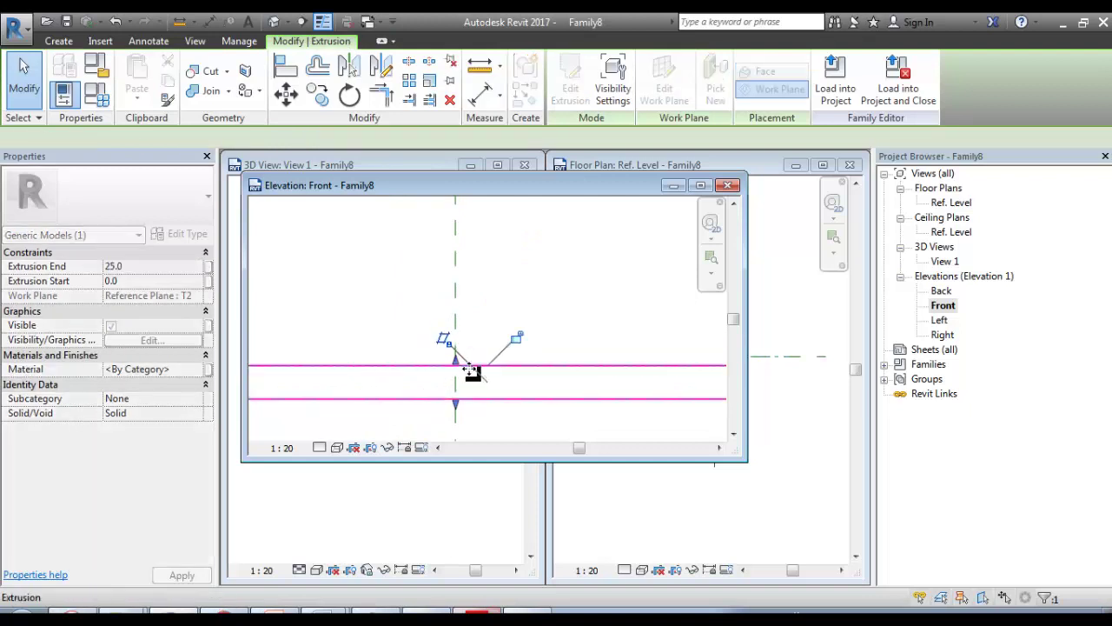
left_click(514, 336)
Step: Snap the bottom face of the circular extrusion to the lower plane of the upper pair and lock it
middle_click_drag(456, 412, 487, 322)
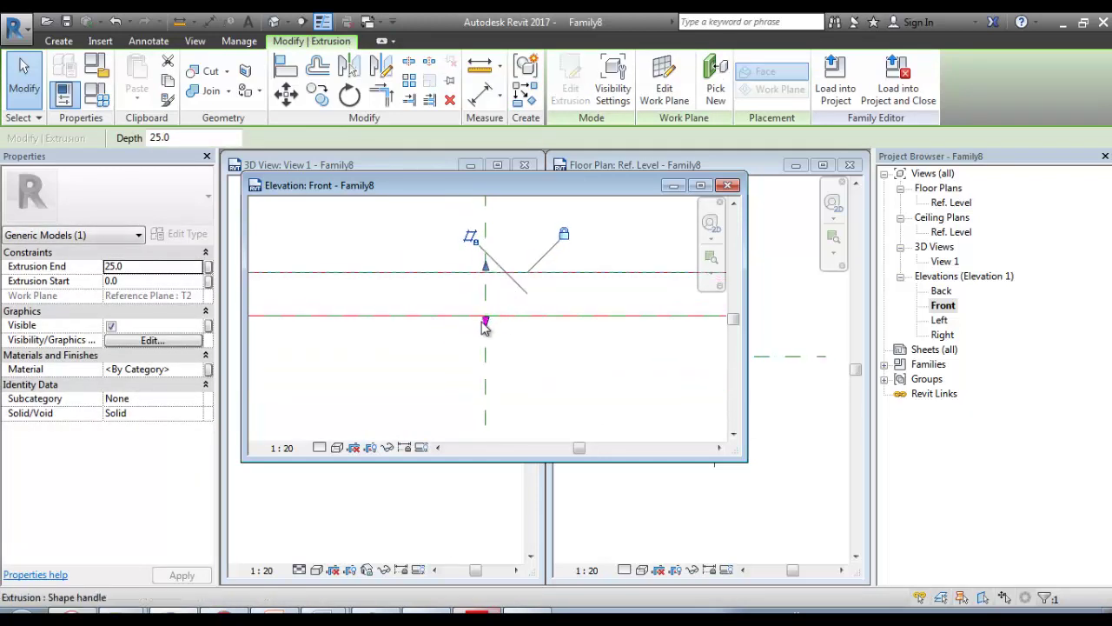
mouse_move(489, 323)
left_mouse_down()
mouse_move(492, 367)
mouse_move(458, 348)
mouse_move(464, 315)
mouse_move(485, 318)
left_mouse_up()
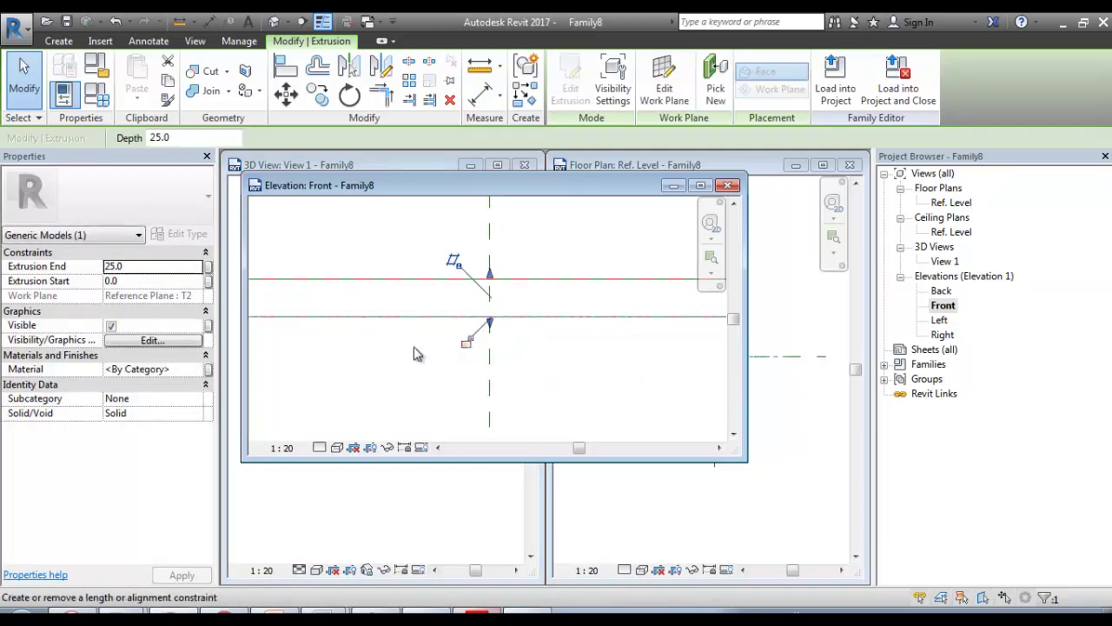
left_click(416, 354)
Step: Set the HIGHT OF TABLE family parameter to 1000 and apply it to the model
middle_click_drag(415, 357, 554, 333)
scroll(548, 326, "down", 2)
middle_click_drag(386, 343, 531, 300)
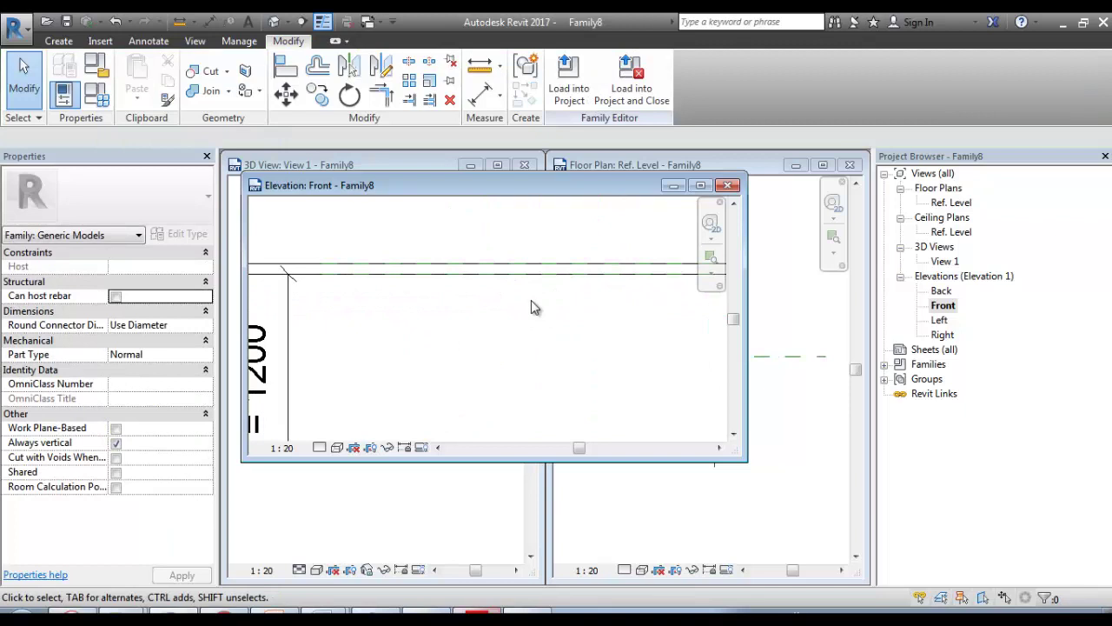
scroll(531, 300, "down", 2)
scroll(518, 302, "down", 2)
middle_click_drag(434, 328, 458, 291)
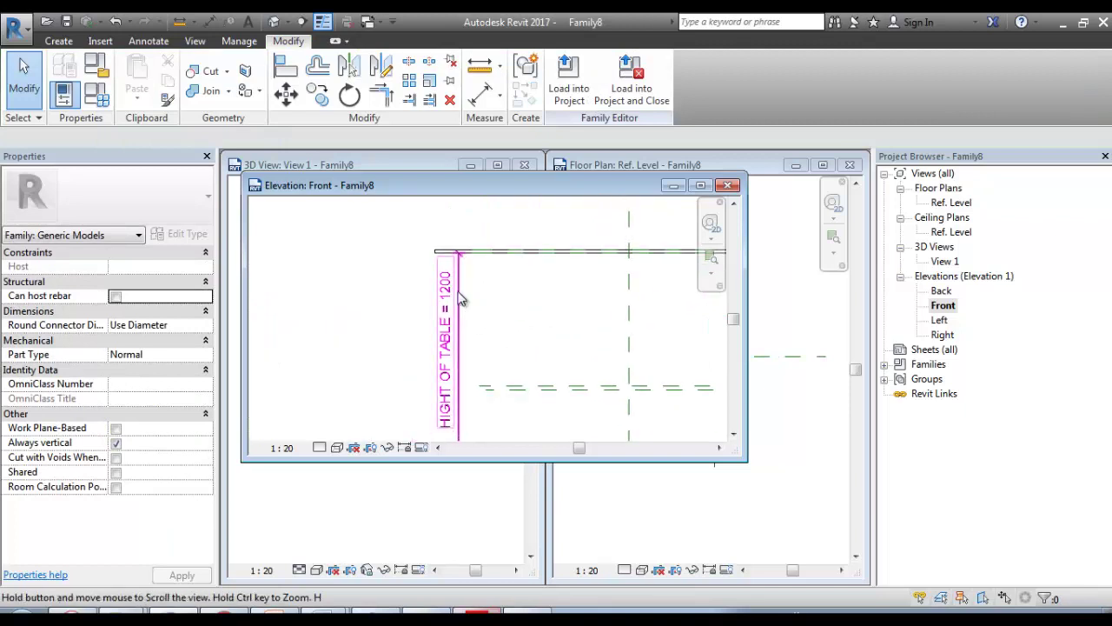
left_click(96, 98)
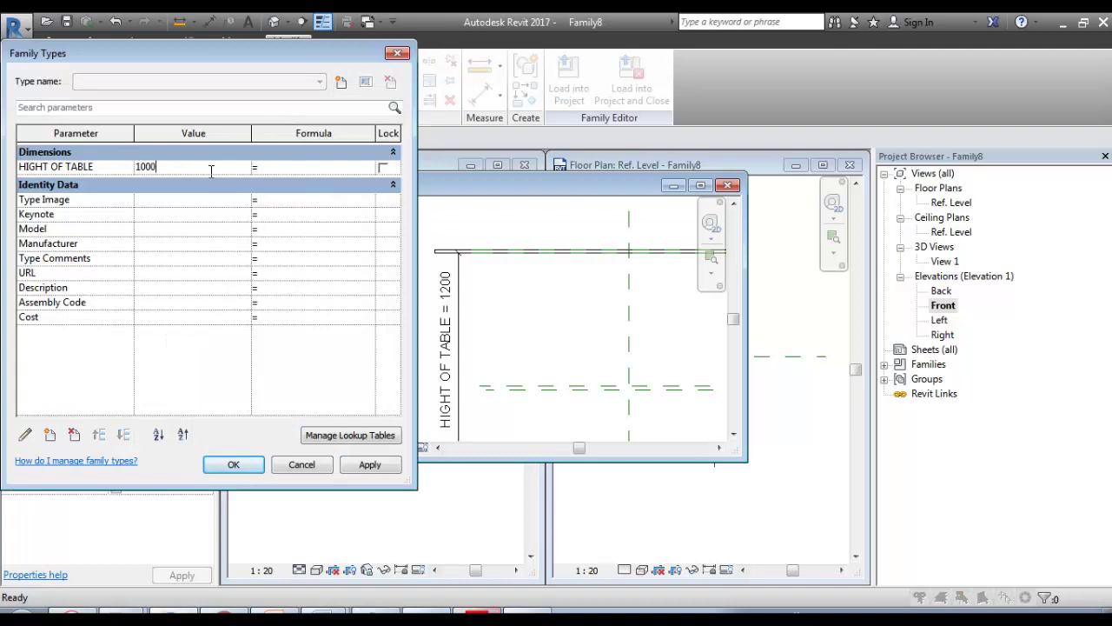
left_click(371, 466)
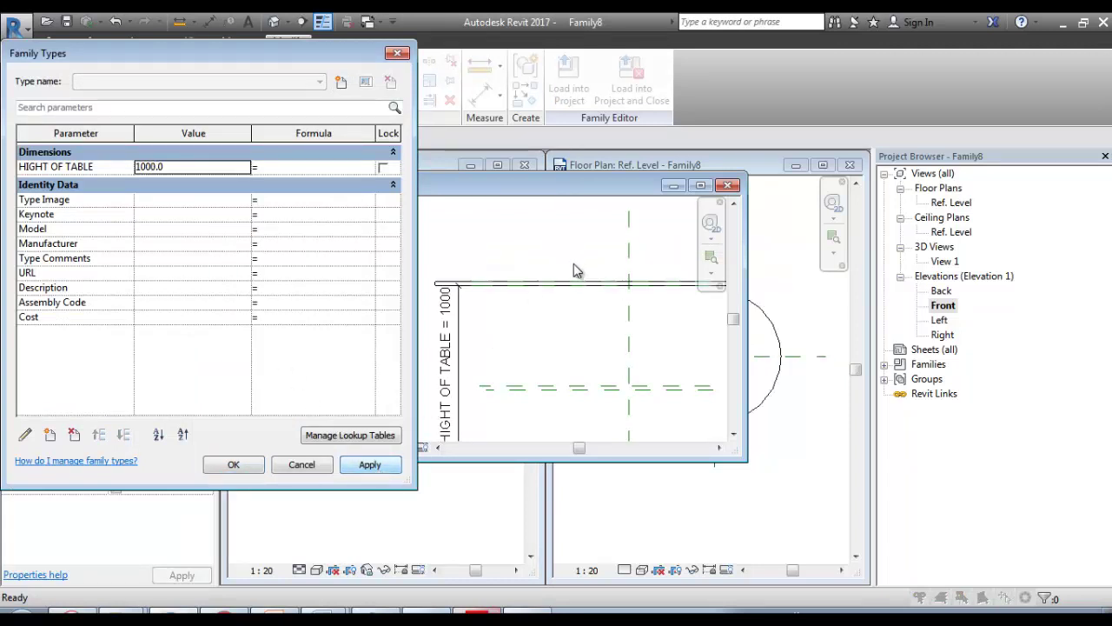
left_click(233, 464)
Step: Examine in the Front elevation how the seat extrusion and the reference planes sit at the new table height
scroll(541, 312, "down", 2)
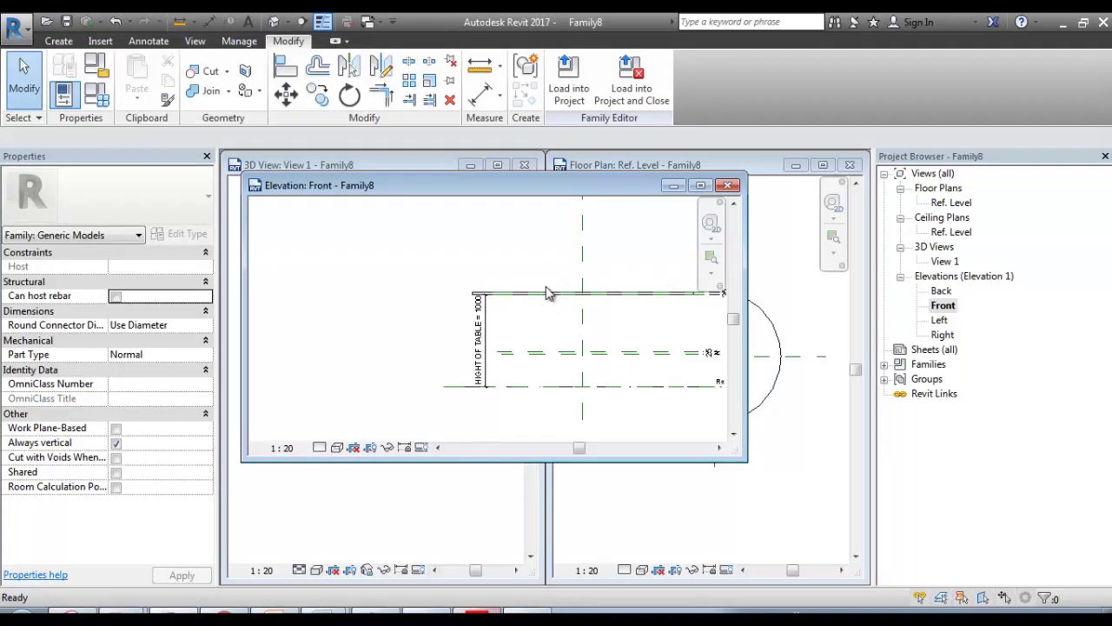
scroll(547, 293, "up", 2)
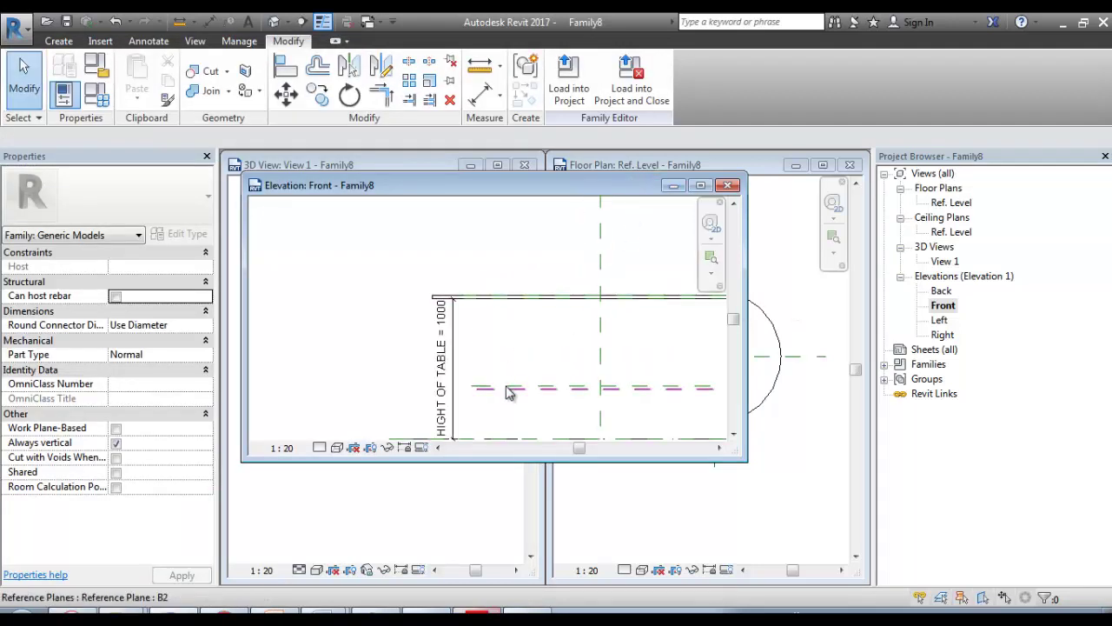
middle_click_drag(498, 371, 494, 318)
scroll(493, 318, "down", 2)
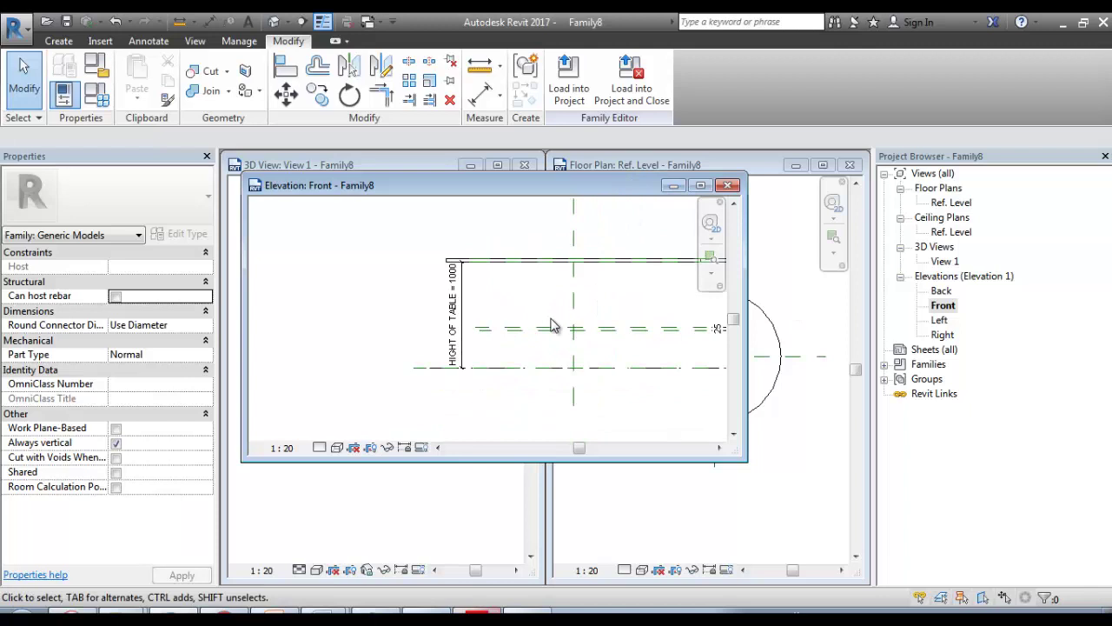
scroll(549, 306, "up", 1)
scroll(467, 280, "up", 2)
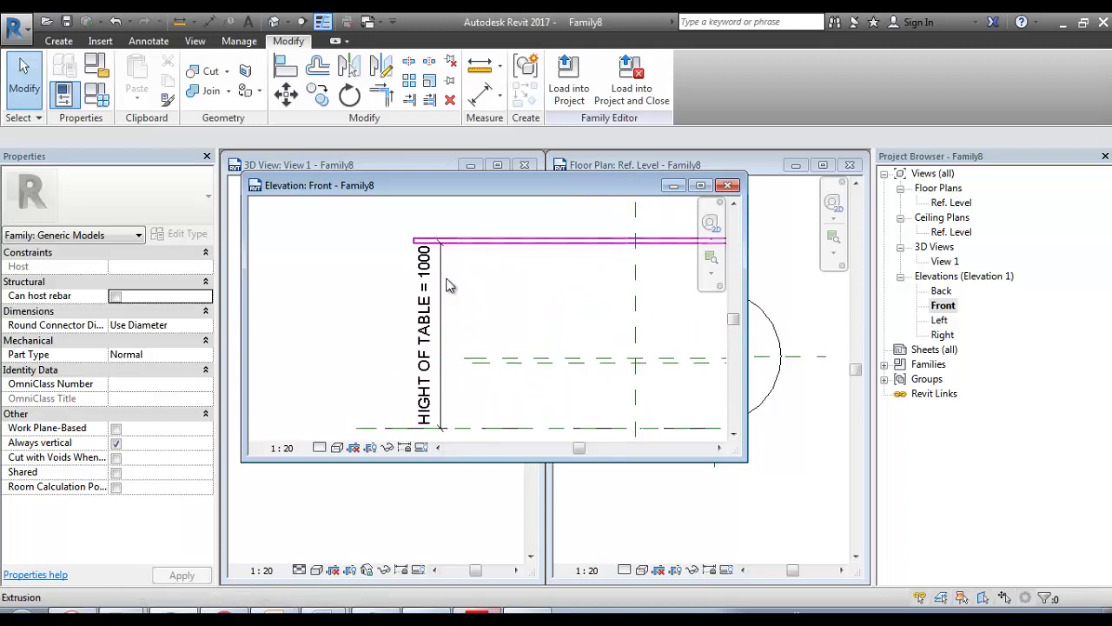
scroll(435, 332, "down", 1)
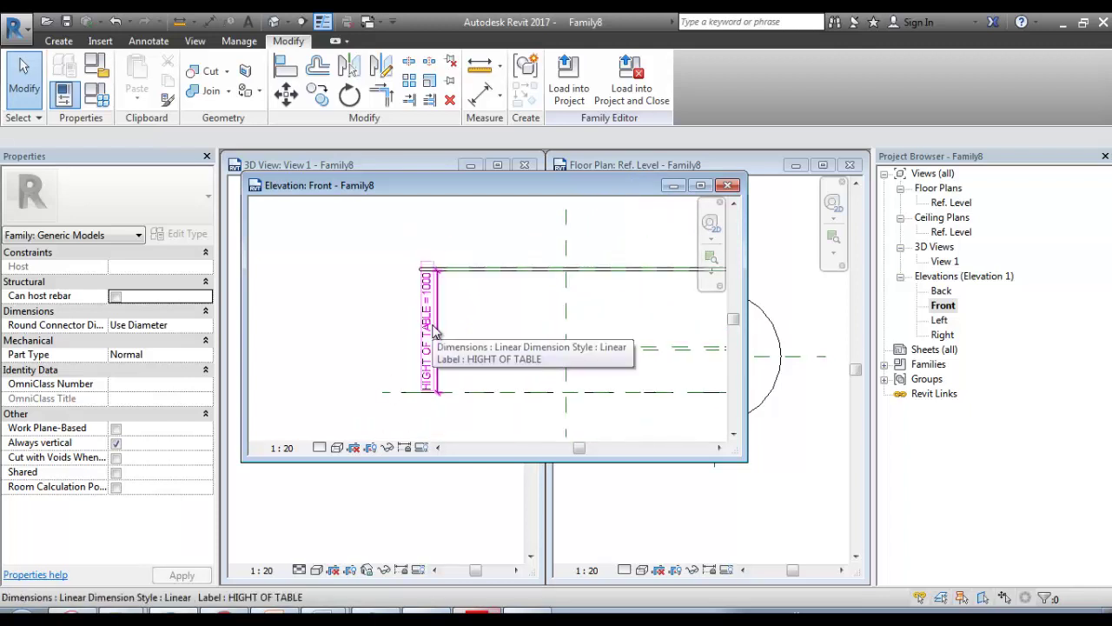
scroll(441, 290, "up", 1)
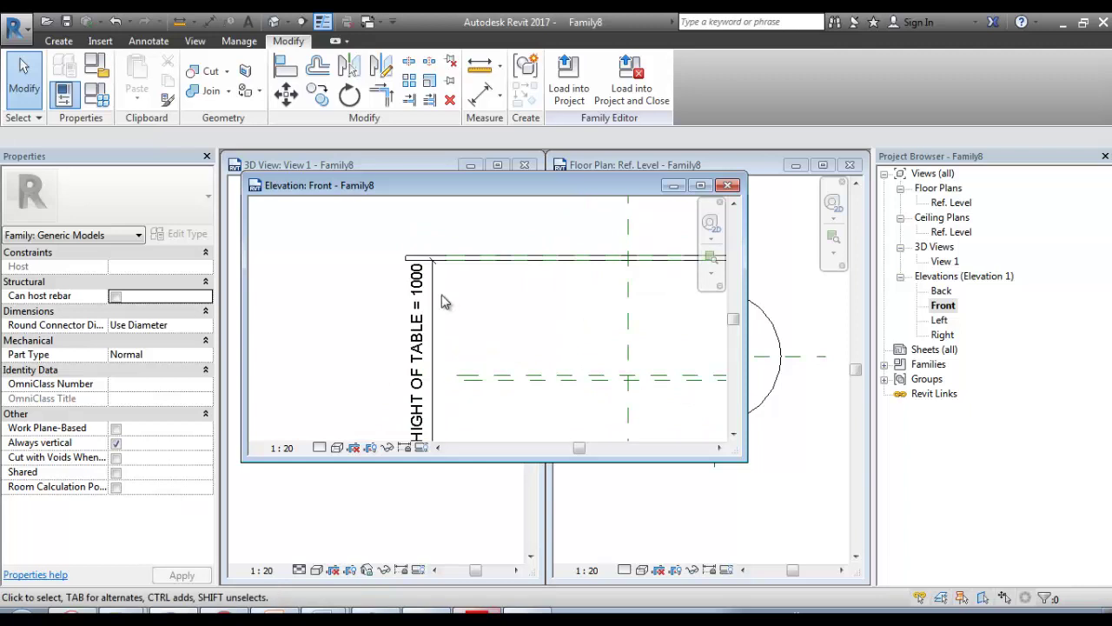
scroll(452, 278, "up", 1)
Step: Close the 3D view and maximize the Ref. Level floor plan around the circular seat
left_click(727, 185)
left_click(449, 360)
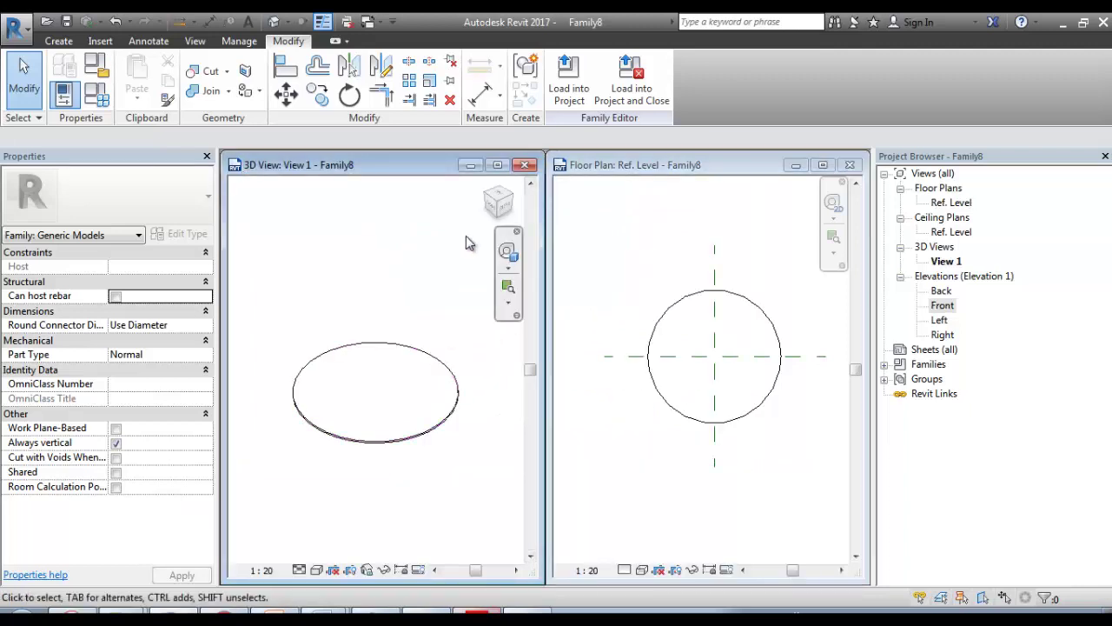
left_click(522, 165)
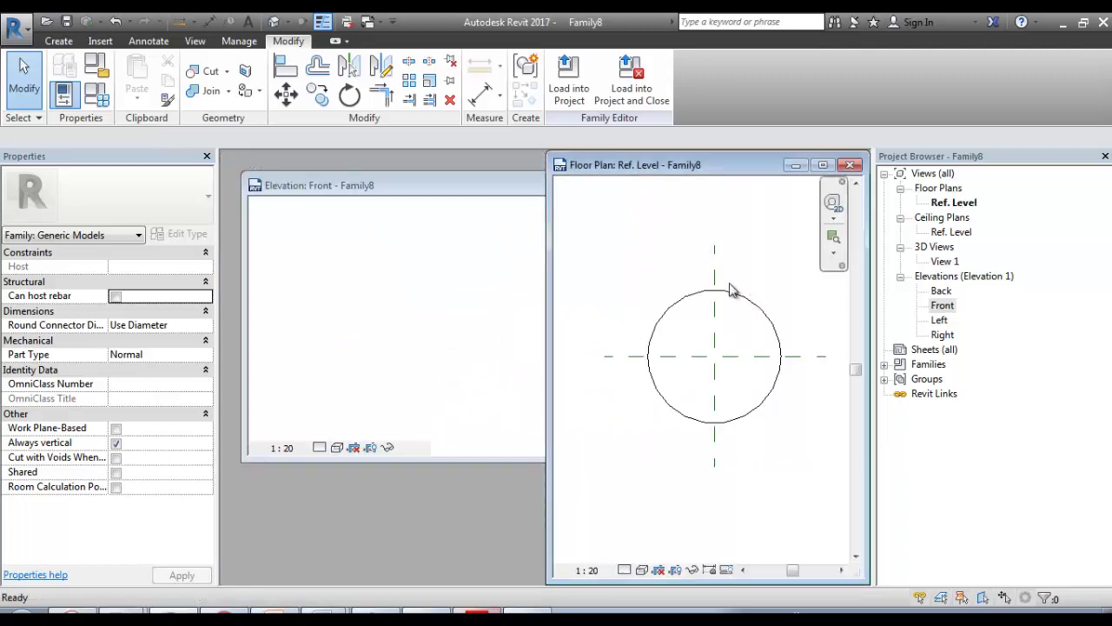
left_click(822, 165)
scroll(356, 292, "up", 1)
middle_click_drag(368, 297, 477, 304)
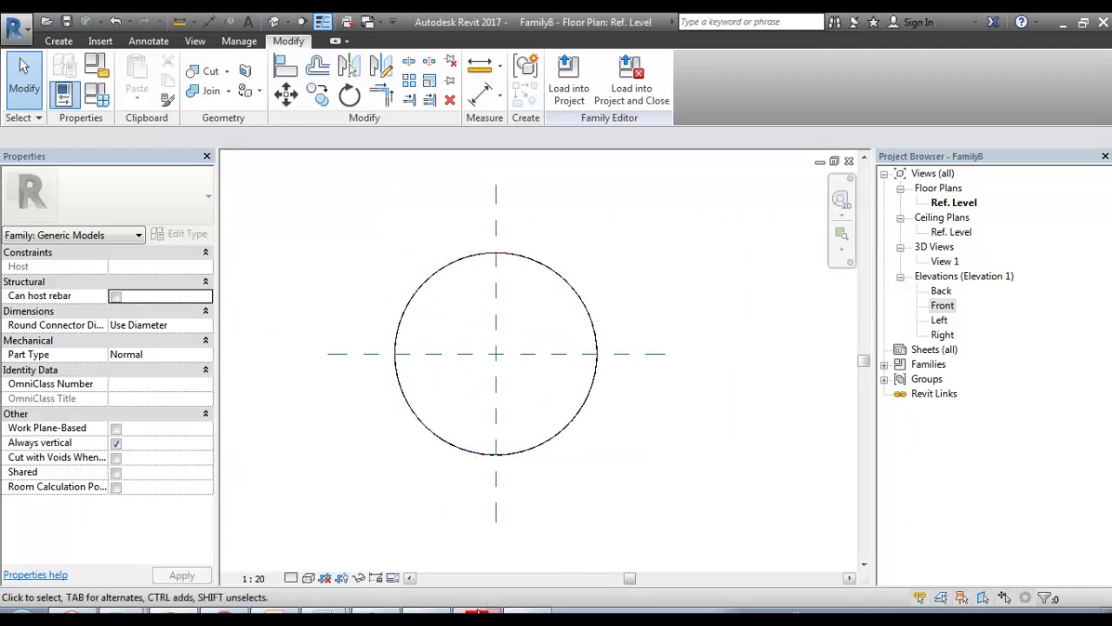
Step: Switch to the TUTORIAL 12 PDF in Adobe Reader and review the instructions up to Step 3, creating the foot rest using Sweep
left_click(477, 613)
scroll(451, 311, "down", 1)
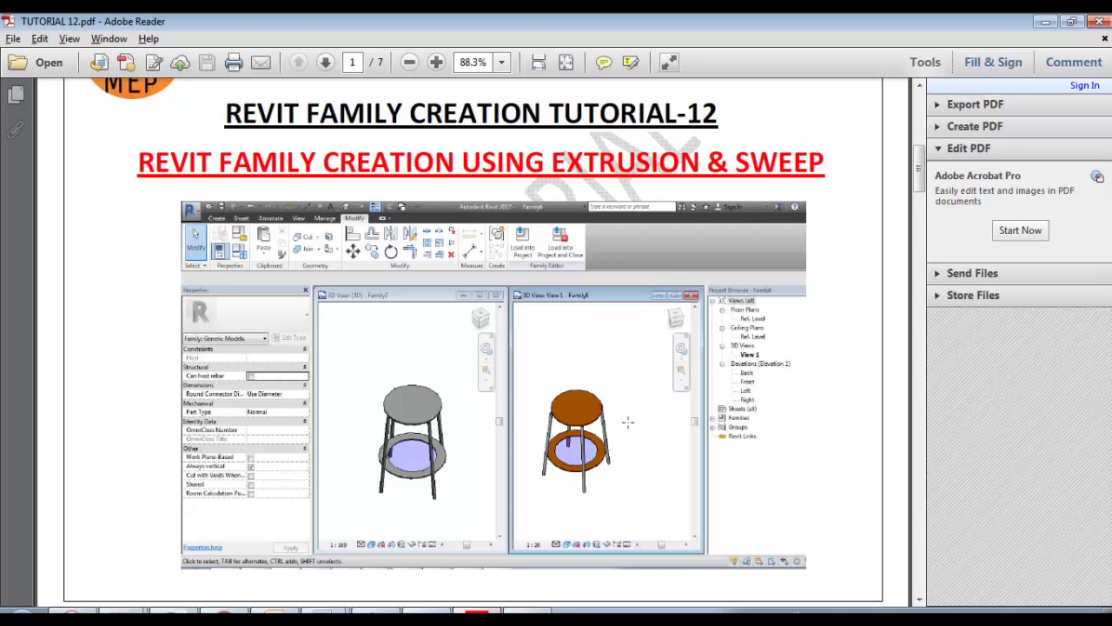
scroll(540, 447, "down", 15)
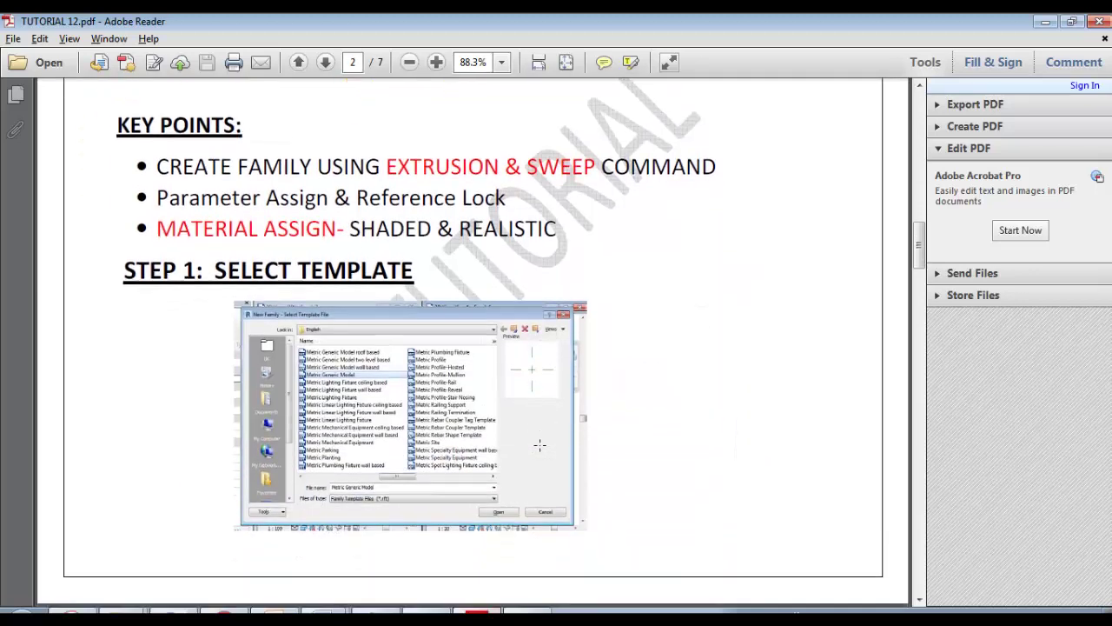
scroll(539, 445, "down", 1)
scroll(514, 420, "down", 1)
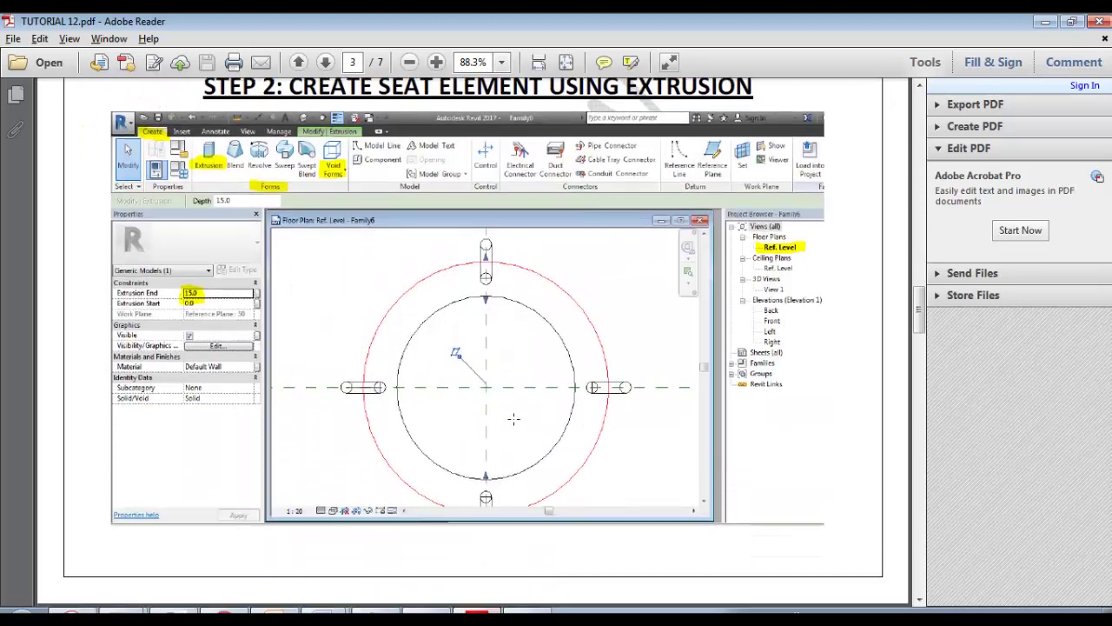
scroll(516, 419, "down", 1)
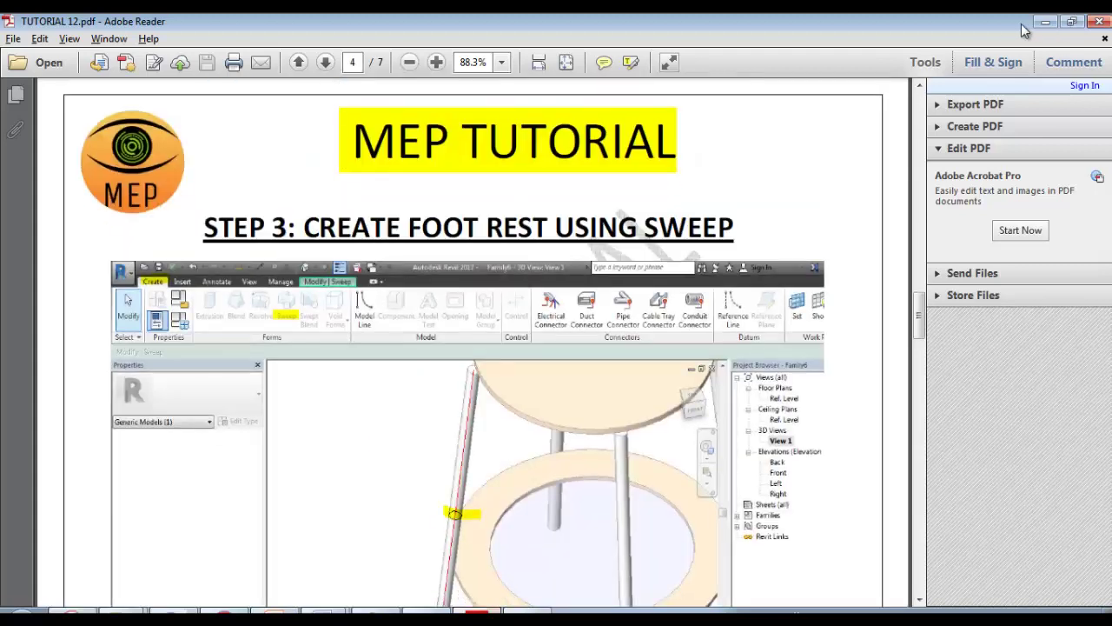
scroll(439, 532, "down", 2)
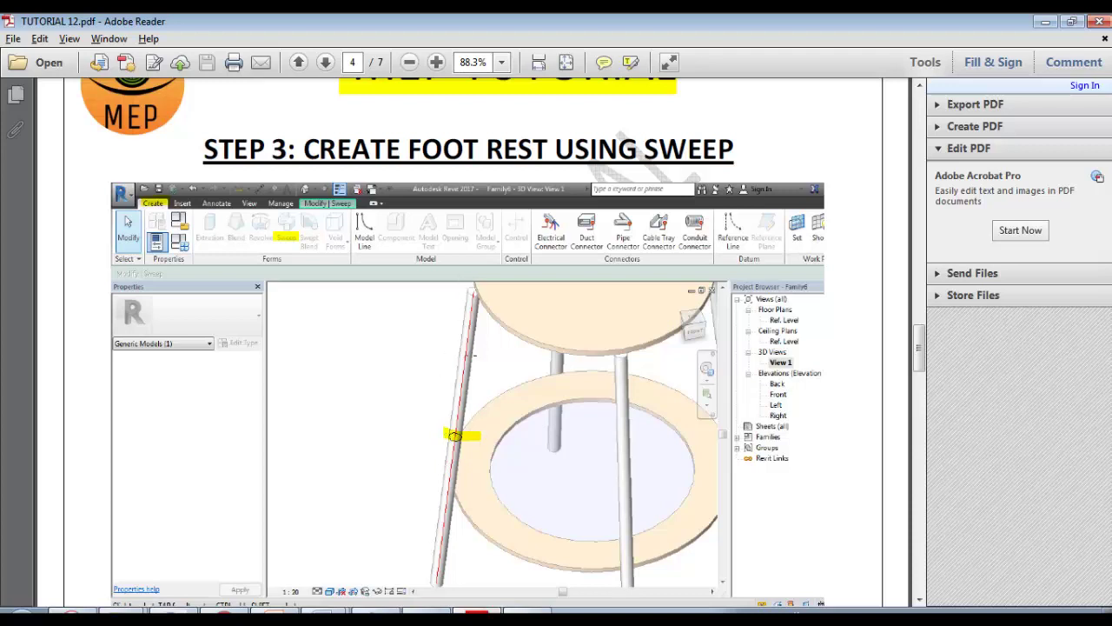
scroll(473, 358, "down", 1)
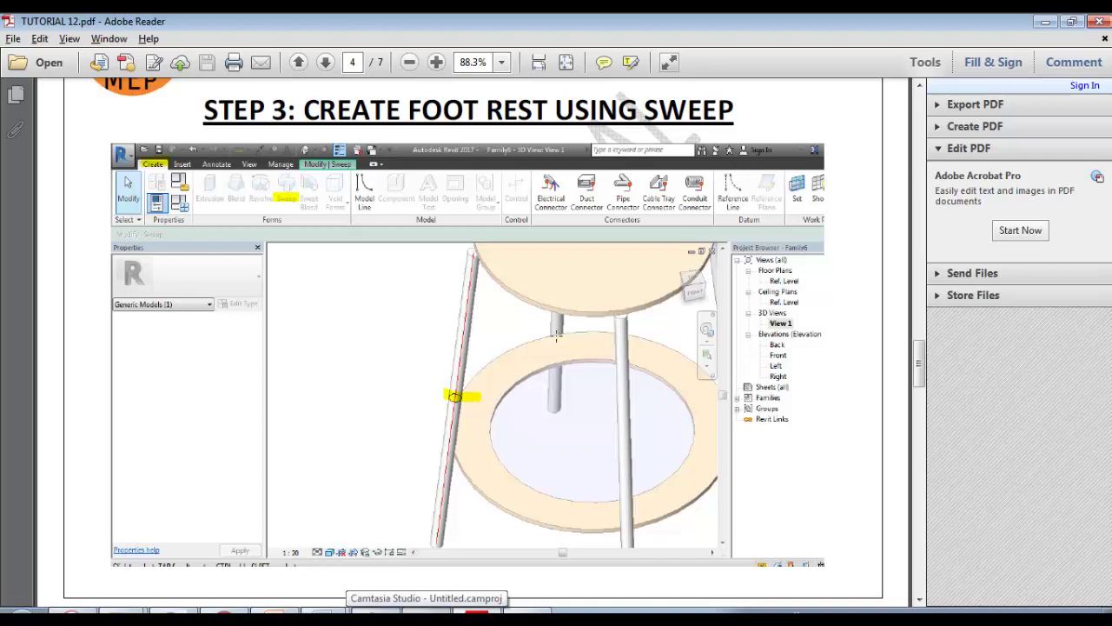
left_click(1045, 21)
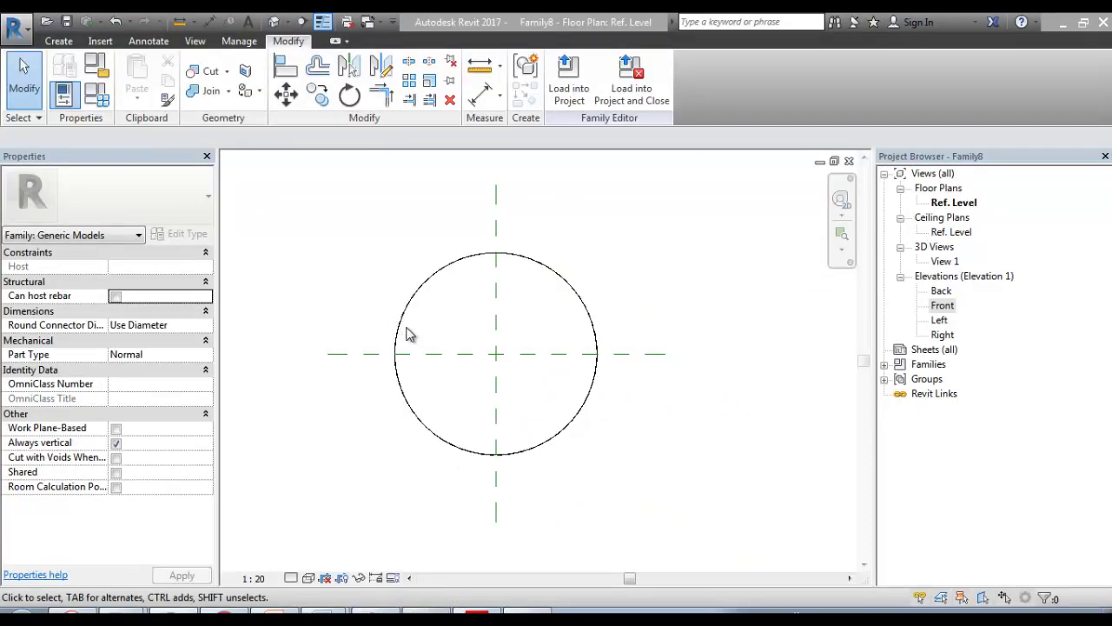
Step: Open the Front elevation in Revit and move the HIGHT OF TABLE dimension farther out from the seat's left end
double_click(940, 306)
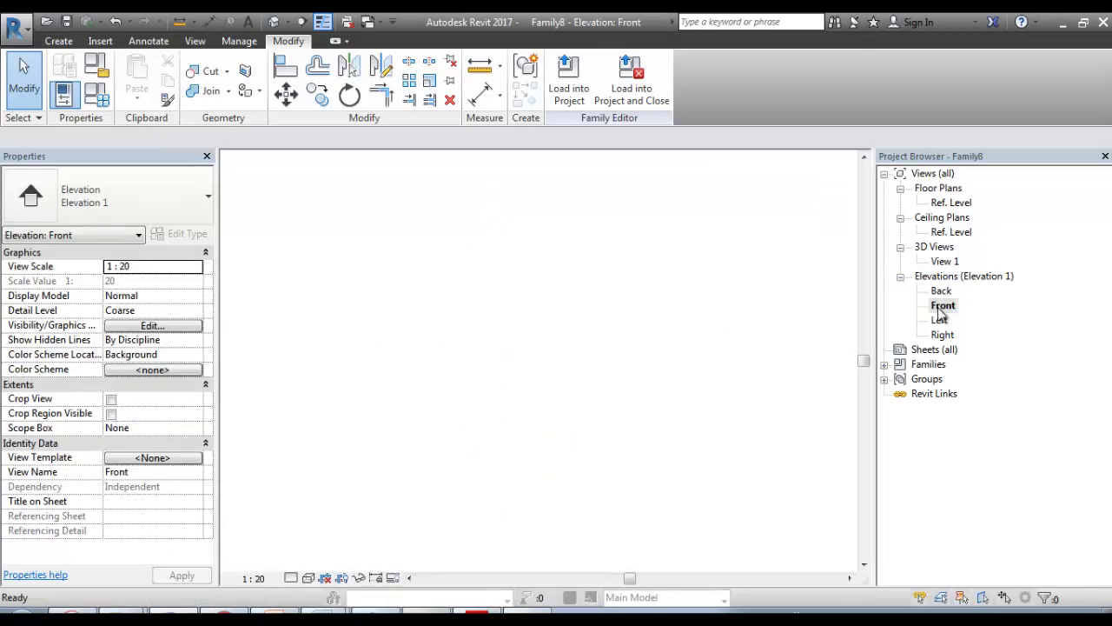
scroll(347, 369, "up", 3)
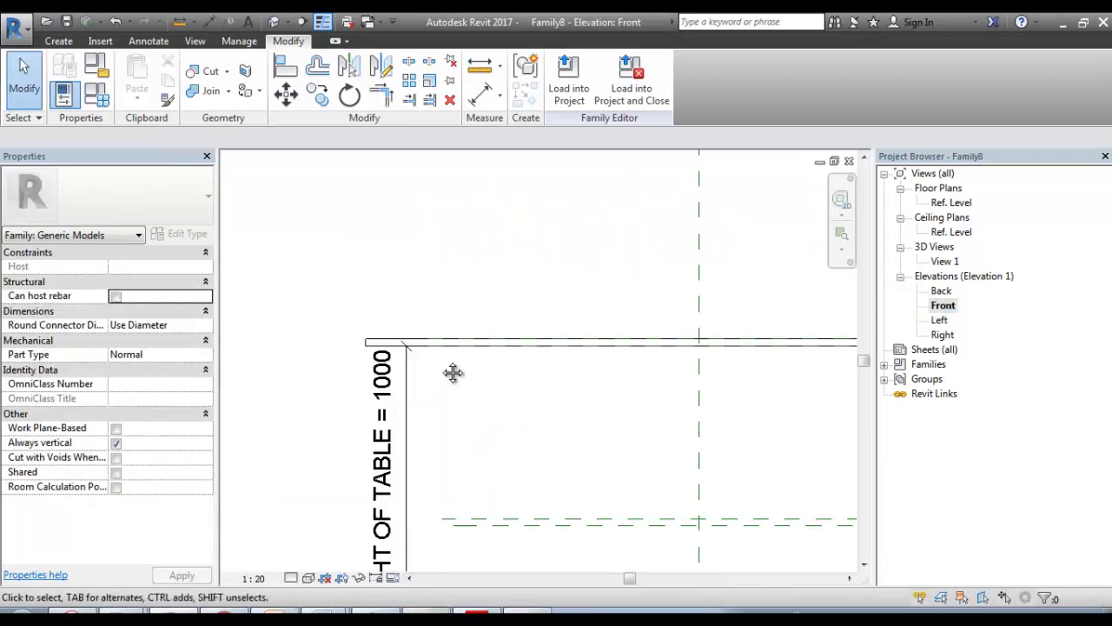
left_click_drag(446, 286, 244, 289)
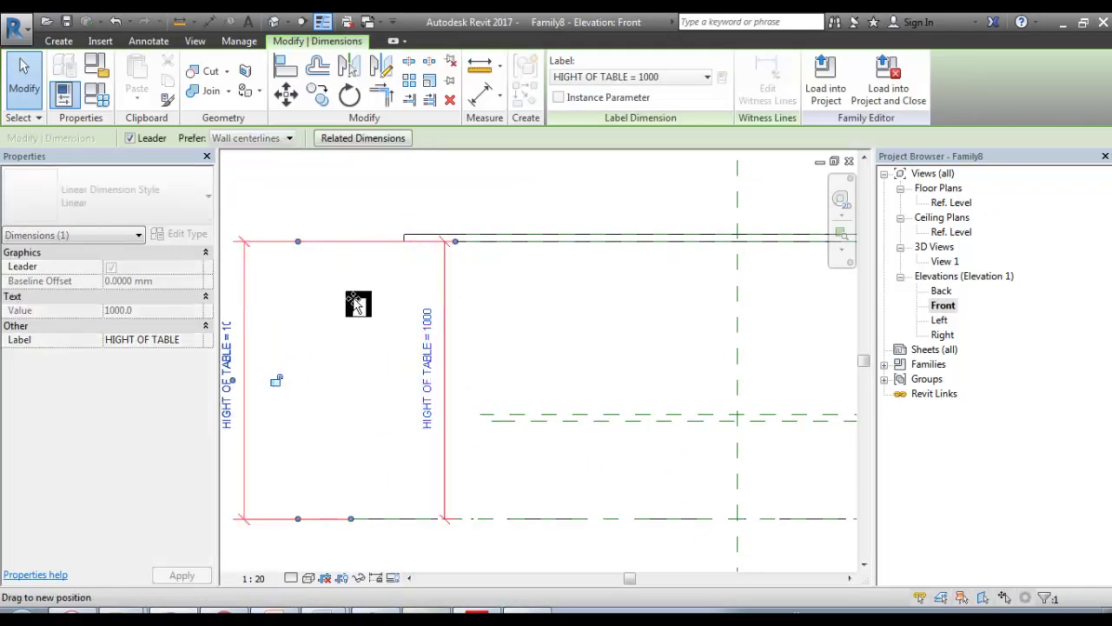
left_click(357, 303)
middle_click_drag(457, 281, 533, 341)
scroll(506, 277, "down", 2)
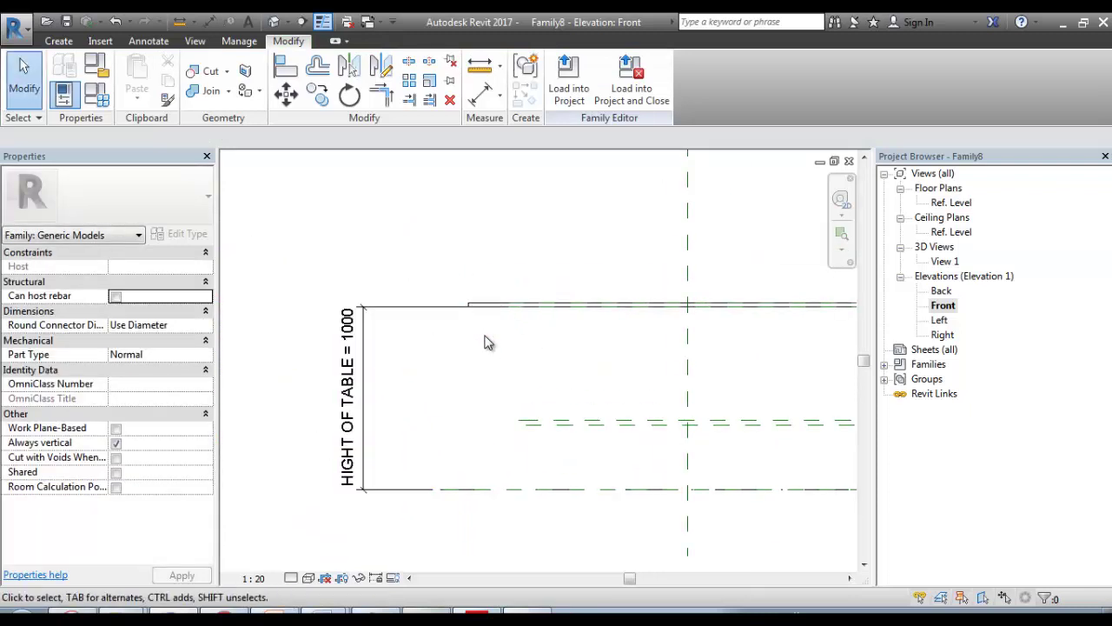
Step: Draw a triangle of model lines beneath the seat's left end: a 1000 mm vertical, a short base outward, and a sloped line about 1016 mm long
key("l")
key("i")
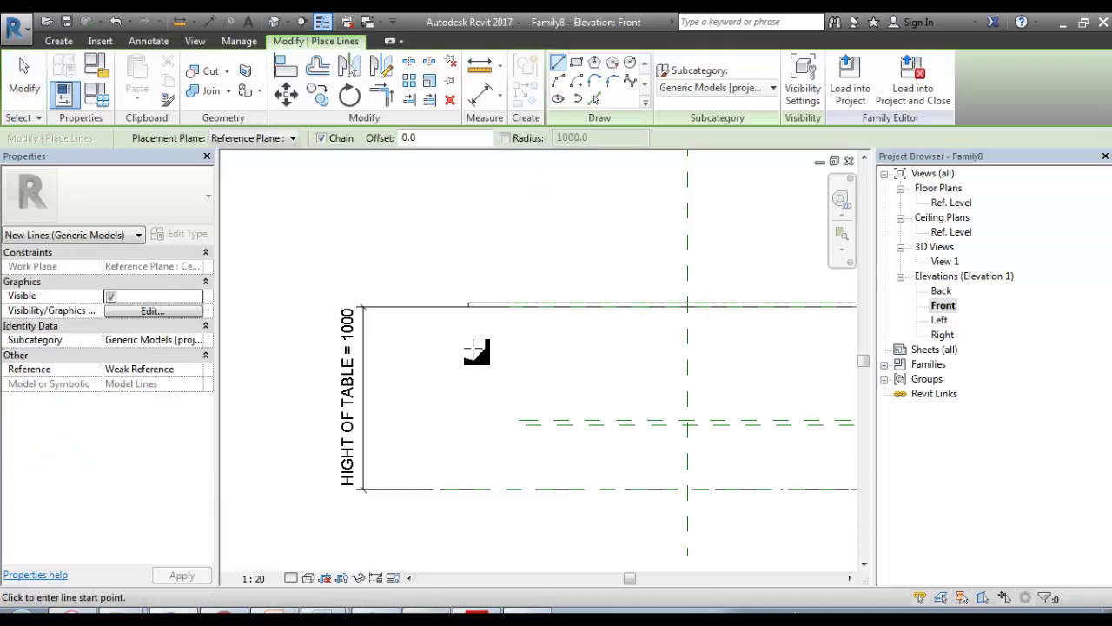
middle_click_drag(474, 350, 492, 231)
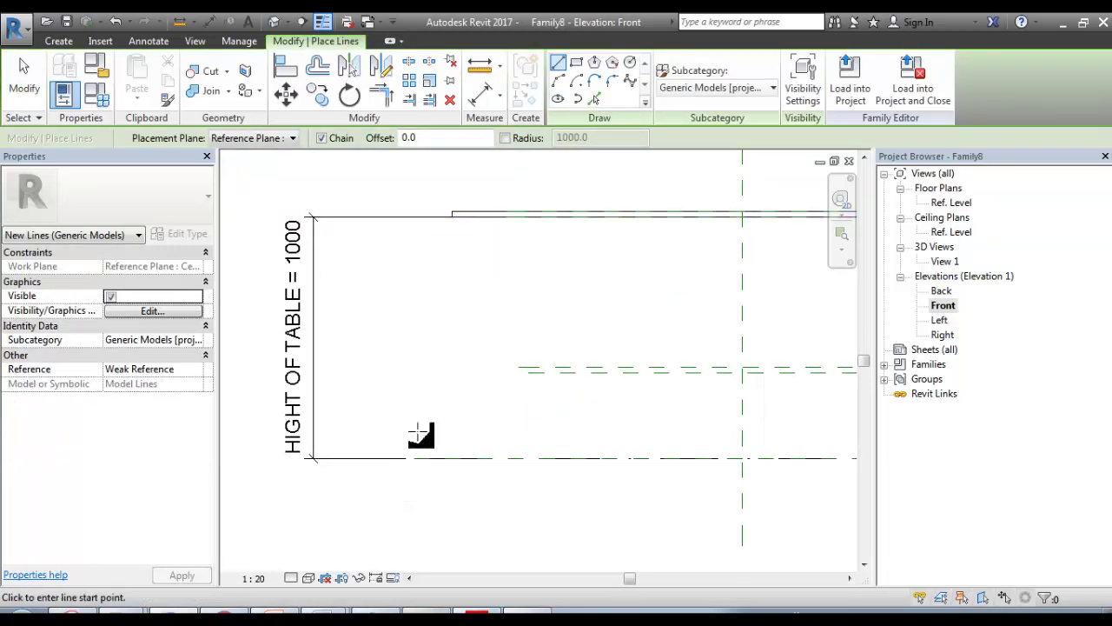
left_click(492, 216)
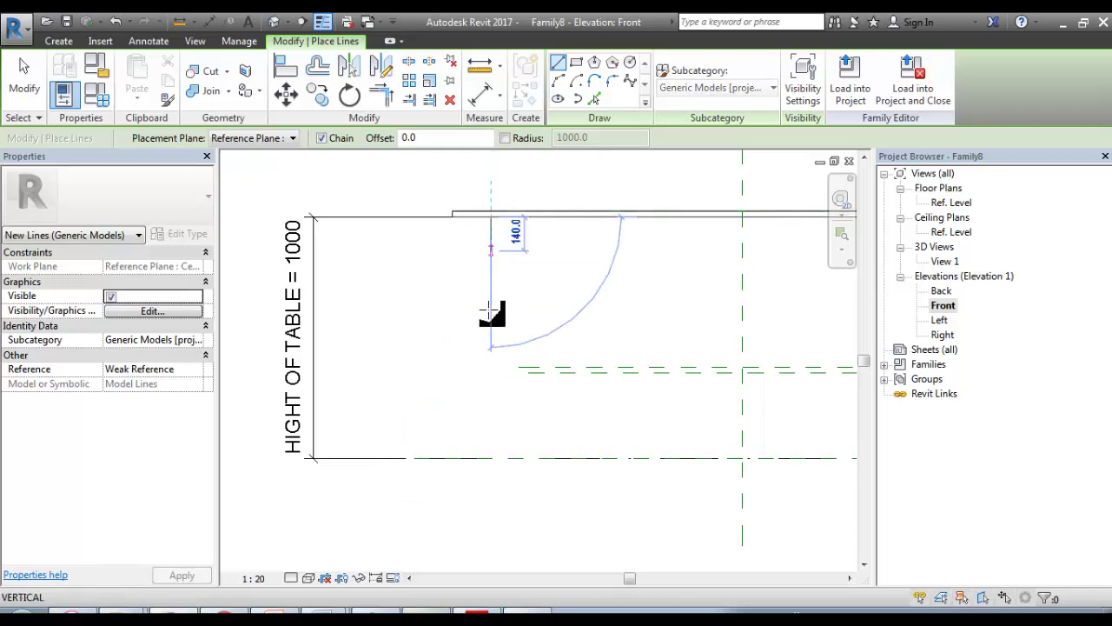
left_click(492, 458)
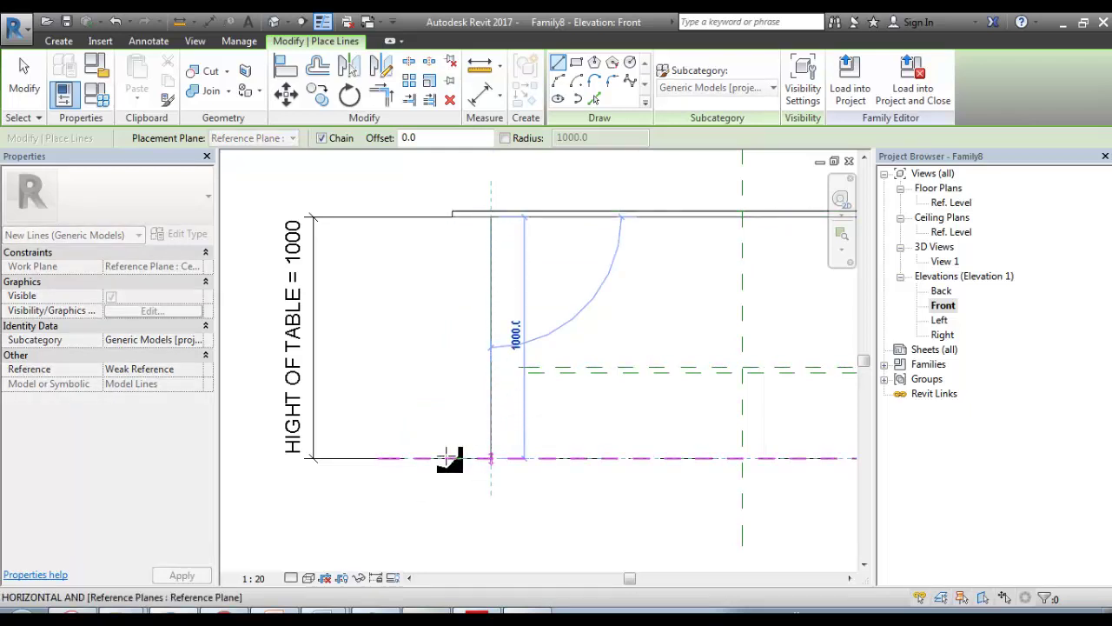
left_click(449, 457)
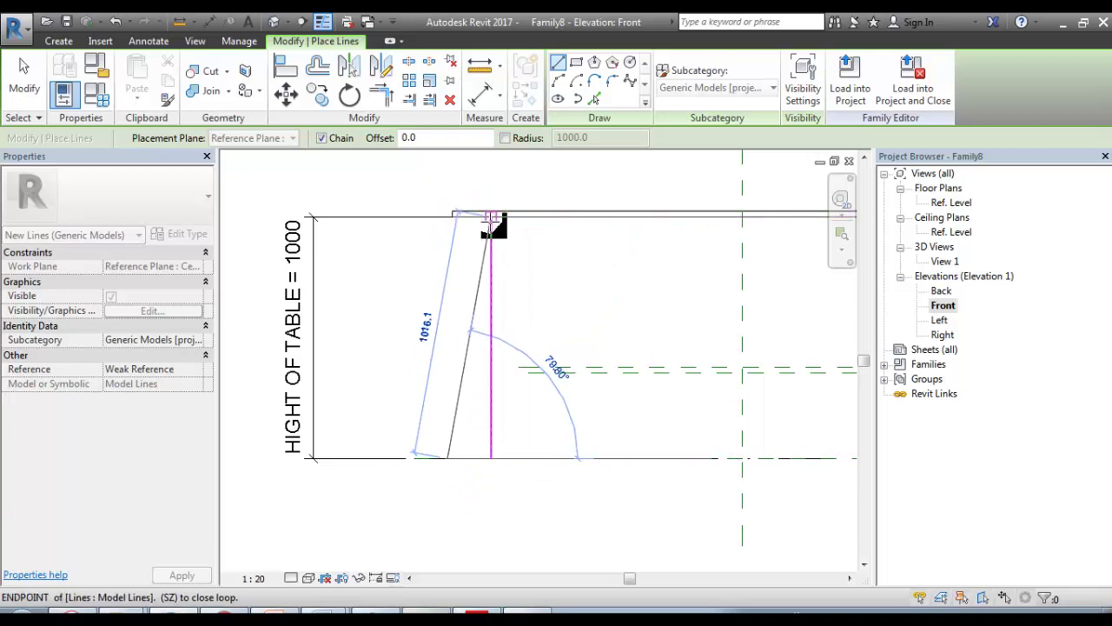
left_click(492, 216)
key("Escape")
key("Escape")
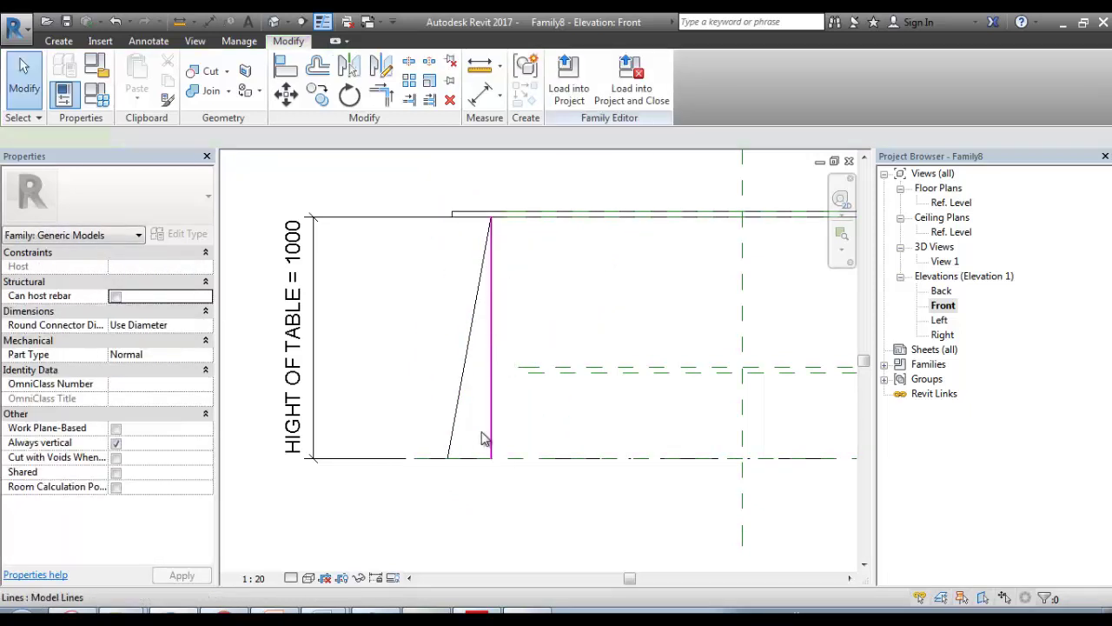
Step: Delete the vertical and horizontal model lines of the triangle, keeping only the sloped leg line
left_click(486, 443)
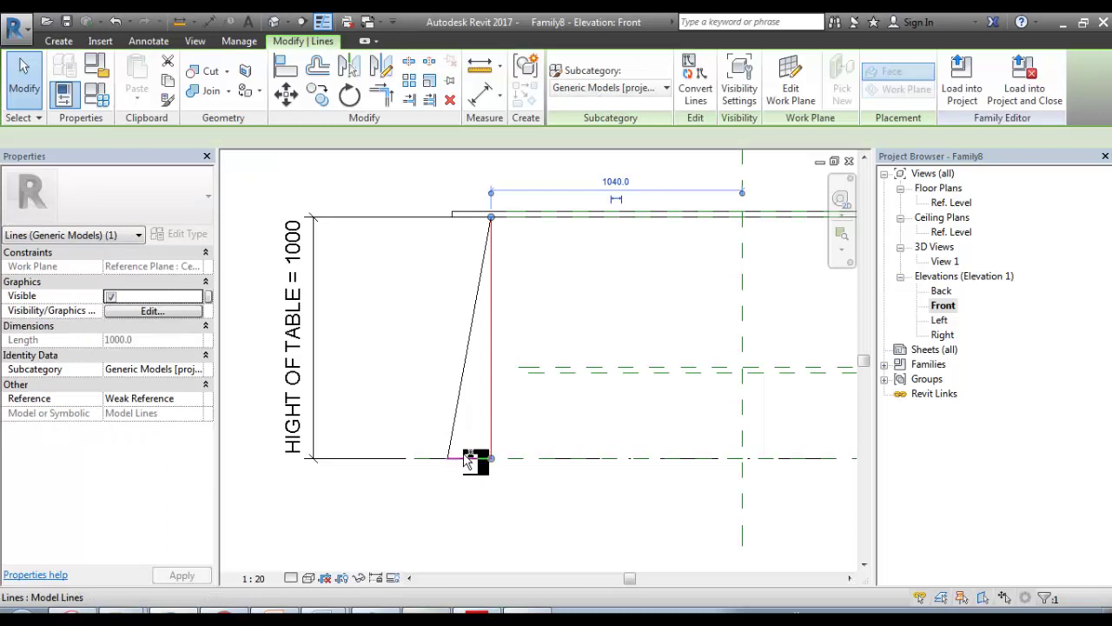
key("Delete")
scroll(472, 223, "up", 3)
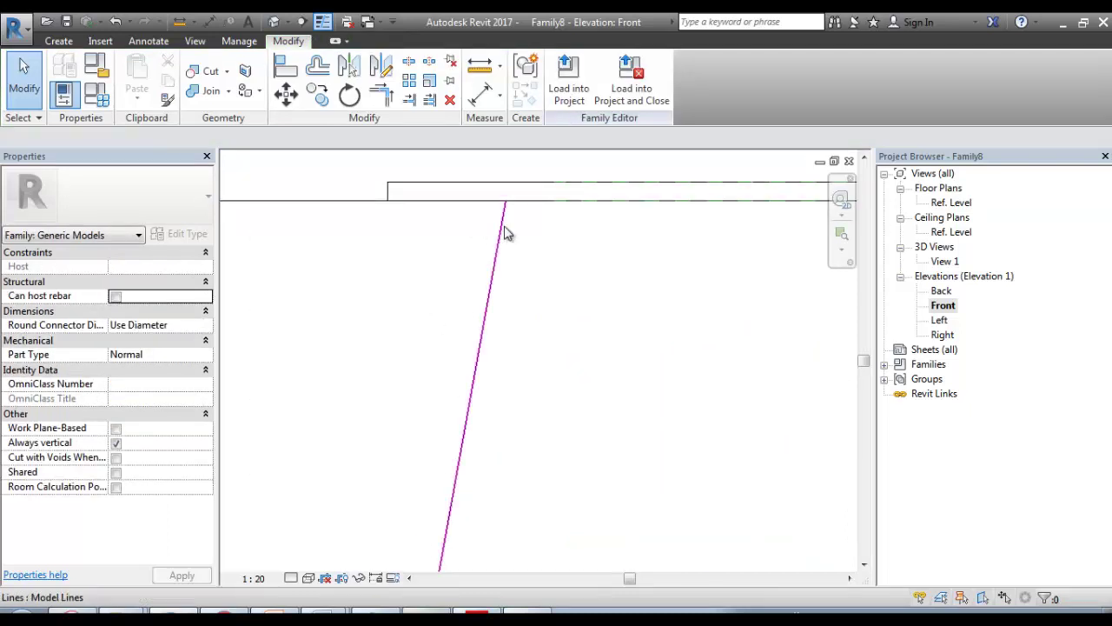
Step: Lock the upper end of the sloped leg line to the reference plane at the seat's underside
left_click(504, 204)
scroll(494, 190, "up", 3)
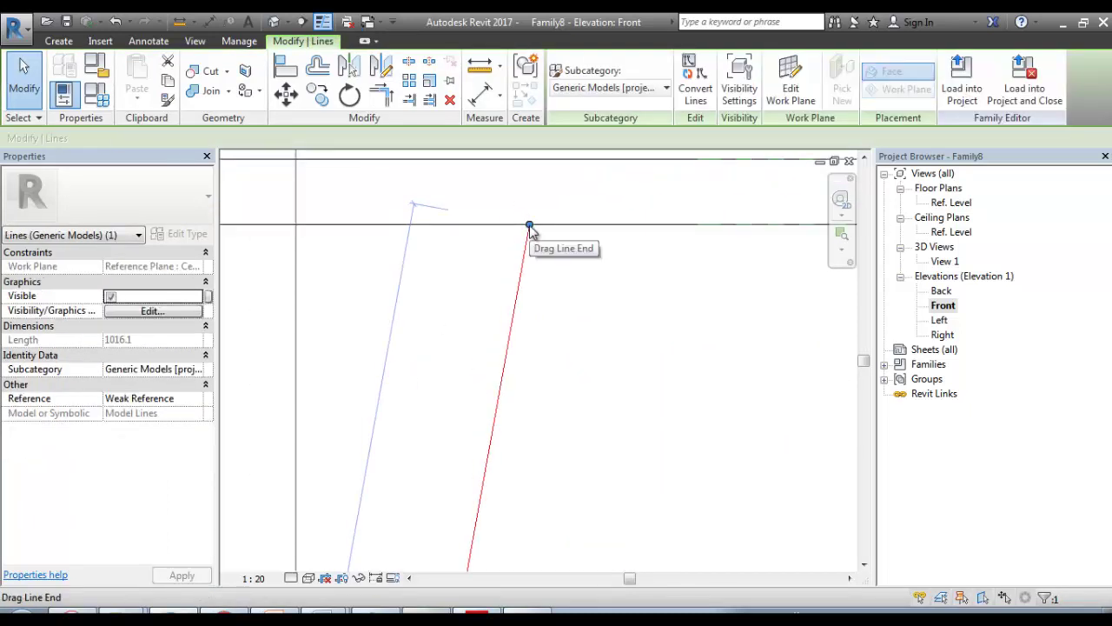
scroll(536, 251, "down", 2)
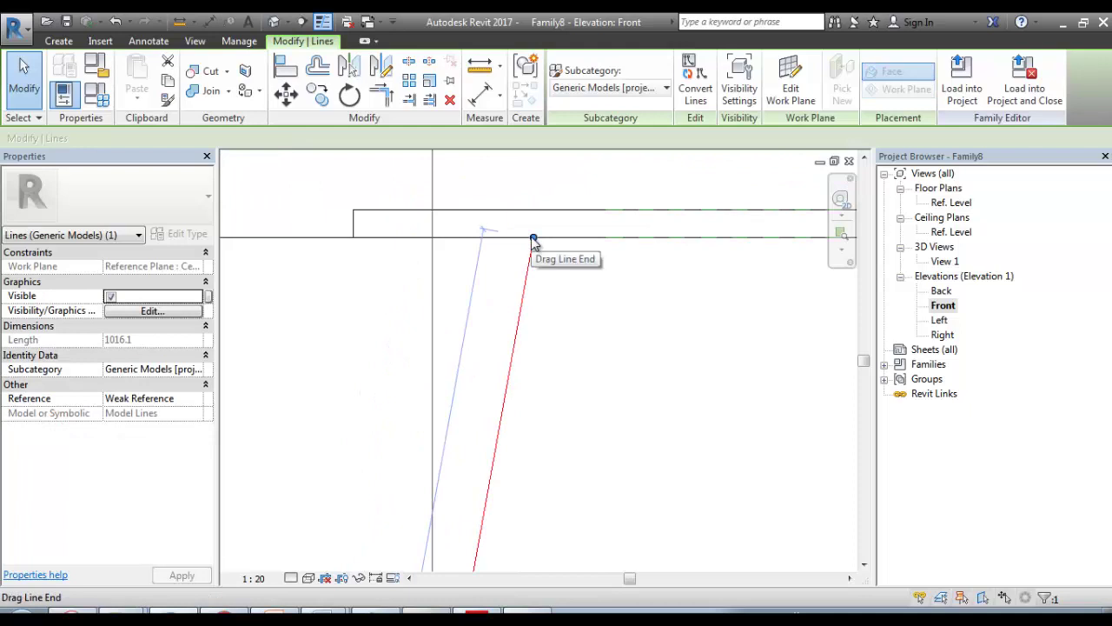
scroll(550, 255, "down", 5)
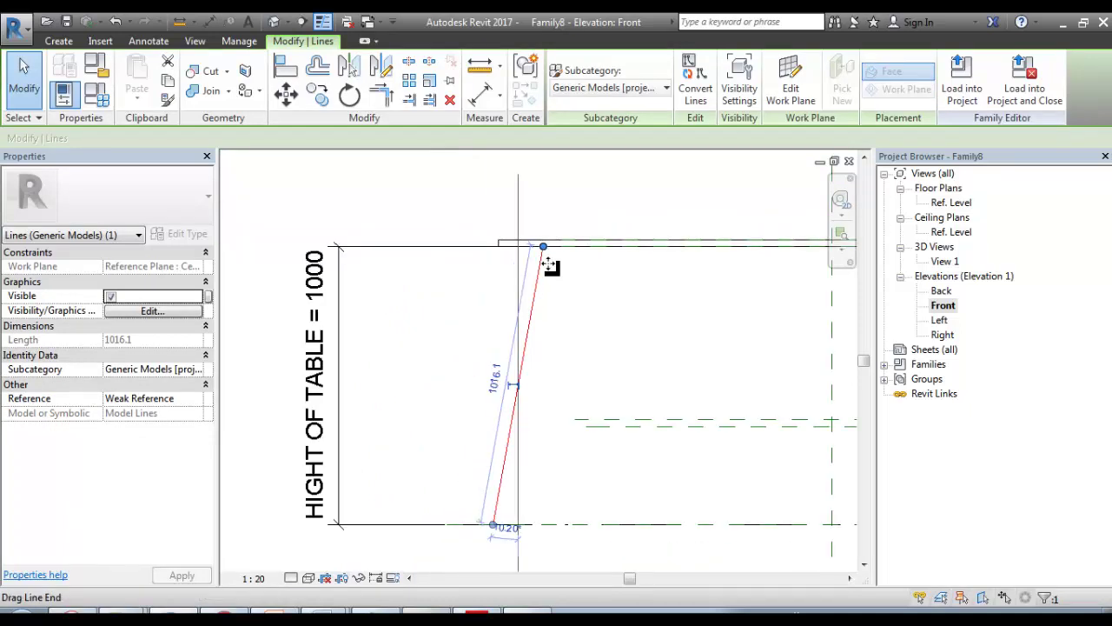
scroll(551, 252, "up", 3)
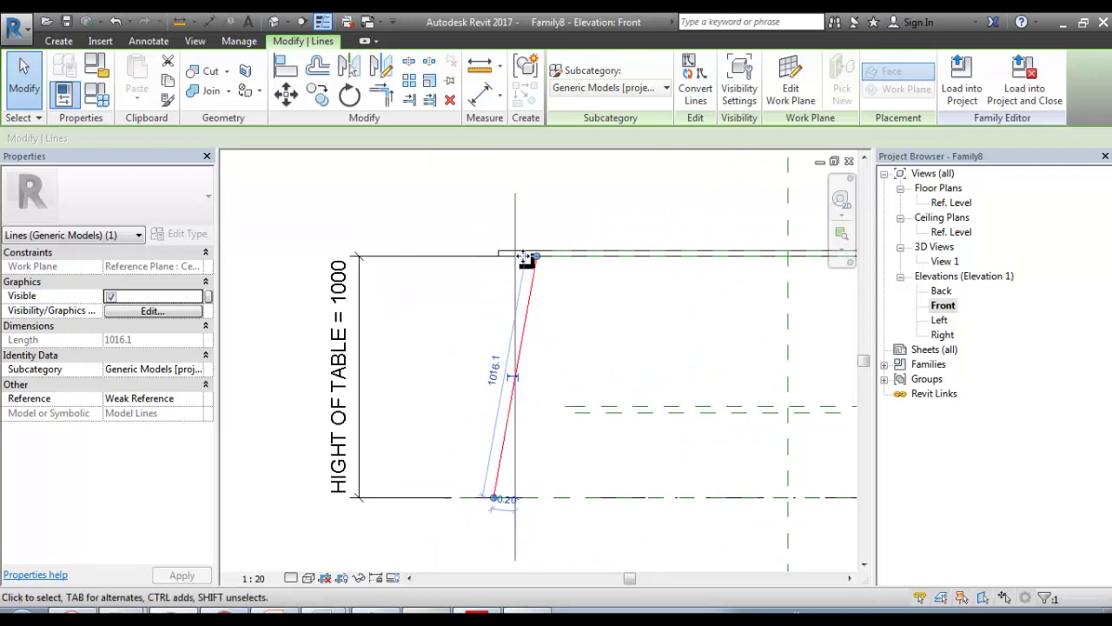
scroll(542, 265, "up", 3)
left_click_drag(542, 261, 543, 262)
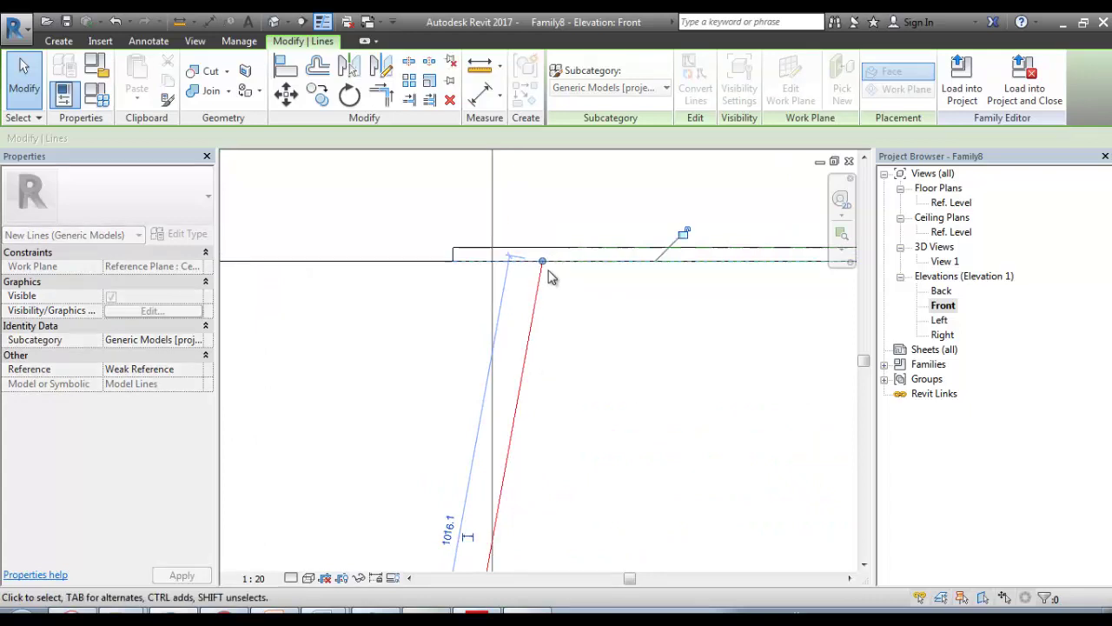
left_click(683, 235)
Step: Lock the lower end of the sloped leg line to the Ref. Level line
scroll(565, 447, "down", 2)
middle_click_drag(569, 457, 576, 159)
scroll(516, 337, "up", 2)
key("Escape")
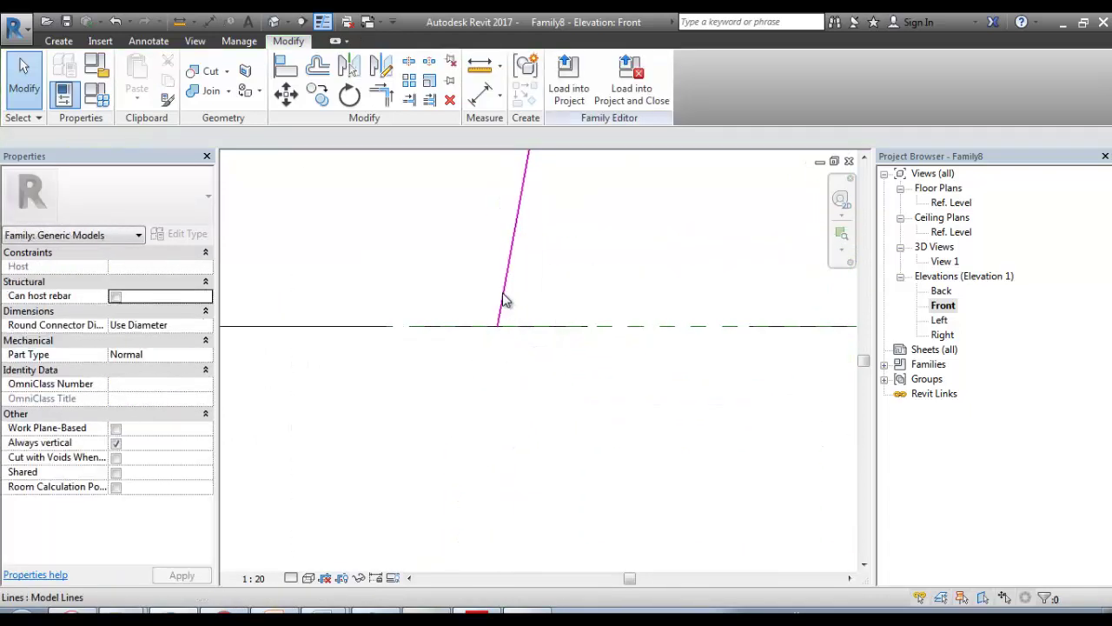
left_click(500, 306)
scroll(500, 309, "up", 3)
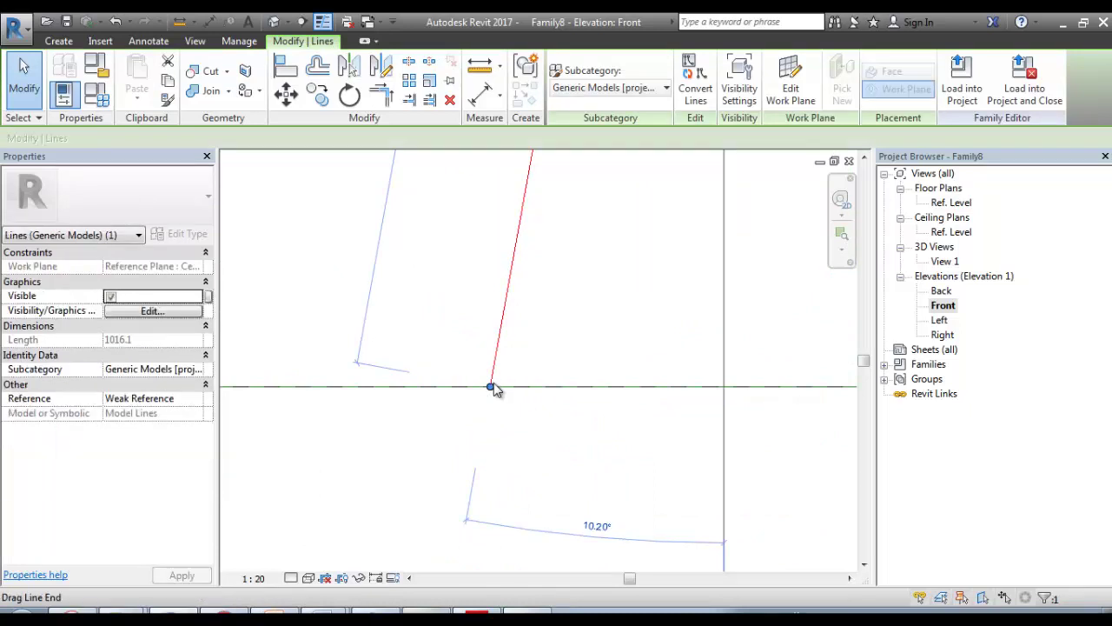
mouse_move(492, 384)
left_mouse_down()
mouse_move(494, 369)
mouse_move(491, 387)
left_mouse_up()
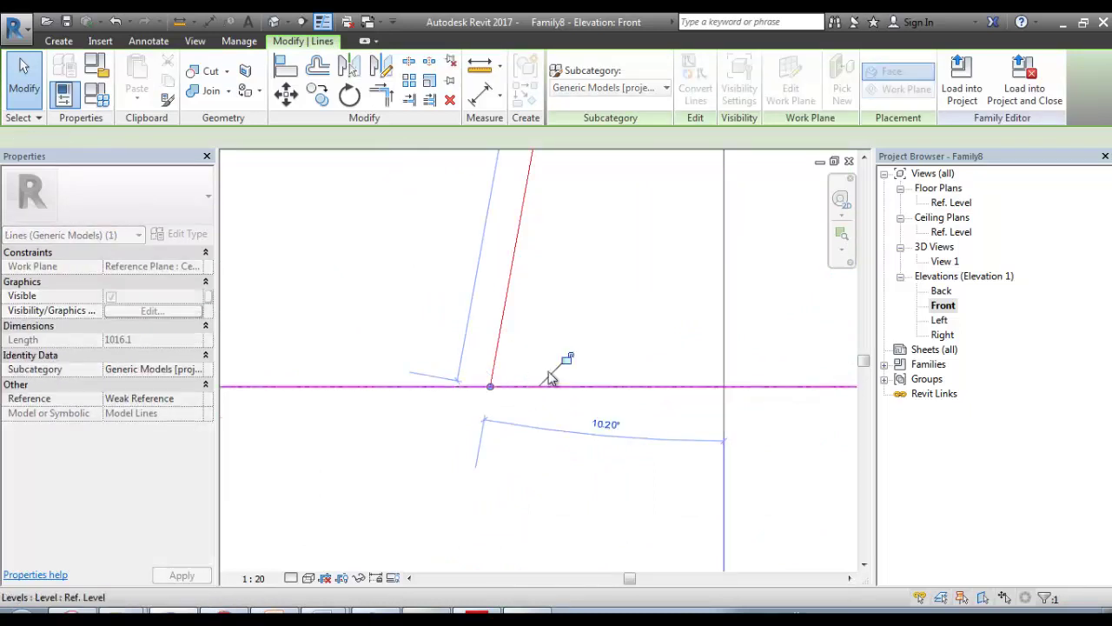
left_click(569, 363)
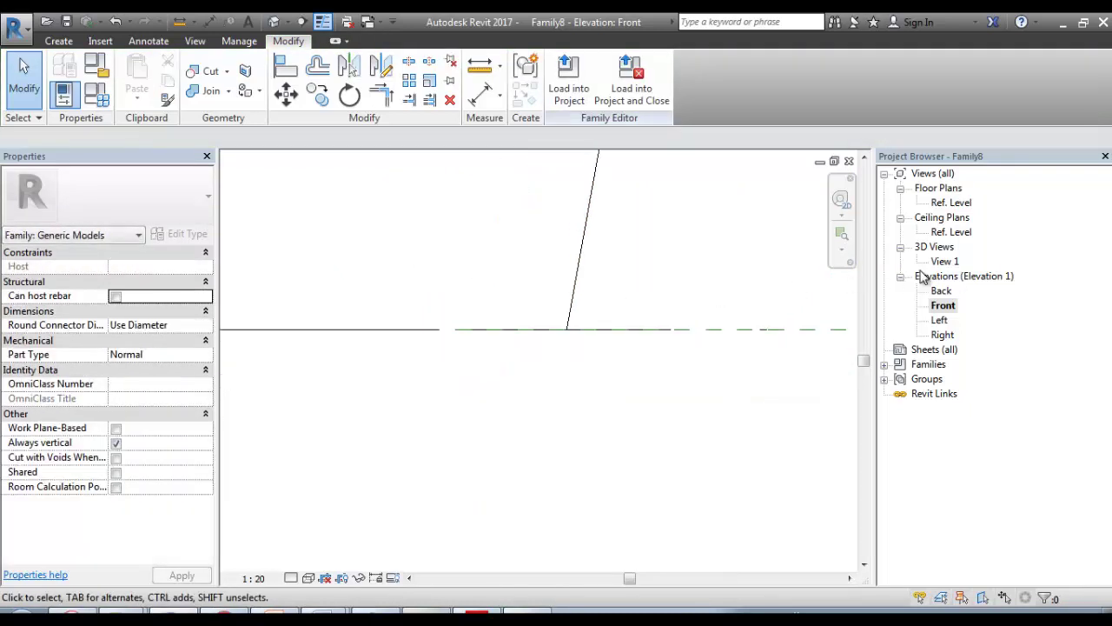
Step: In the 3D view View 1, start a Sweep and pick the sloped leg line as its path
double_click(945, 262)
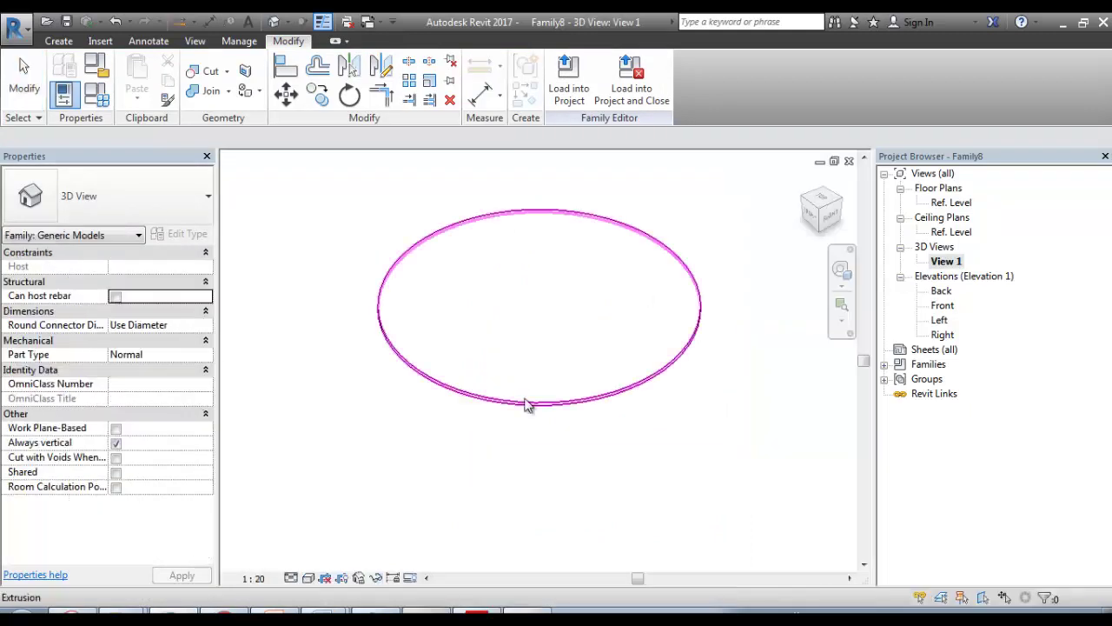
middle_click_drag(534, 509, 391, 374, "shift")
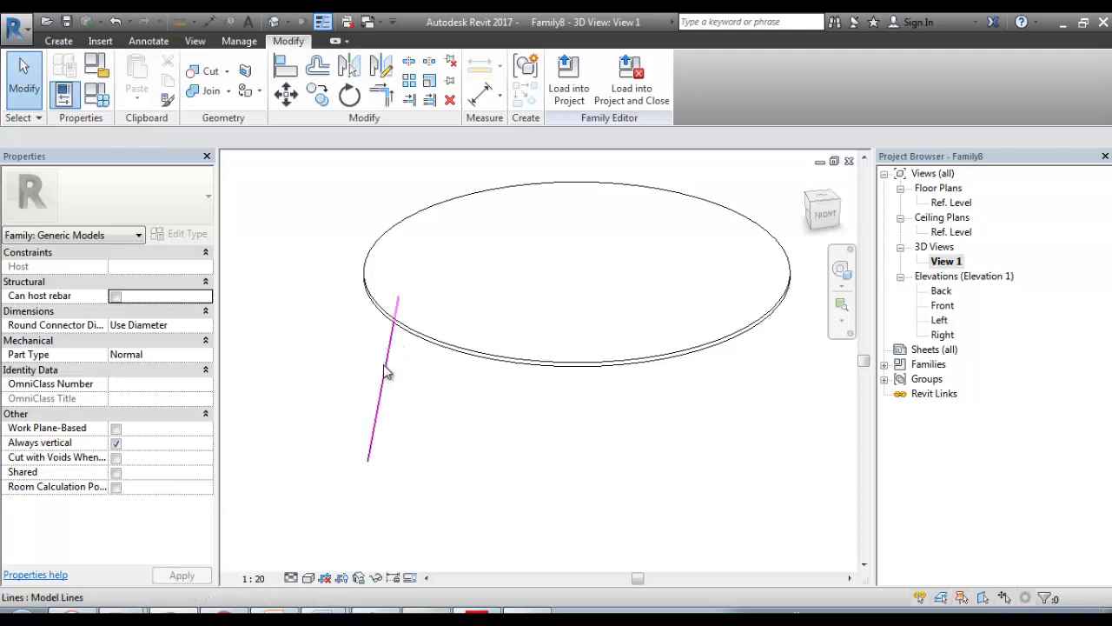
left_click(60, 43)
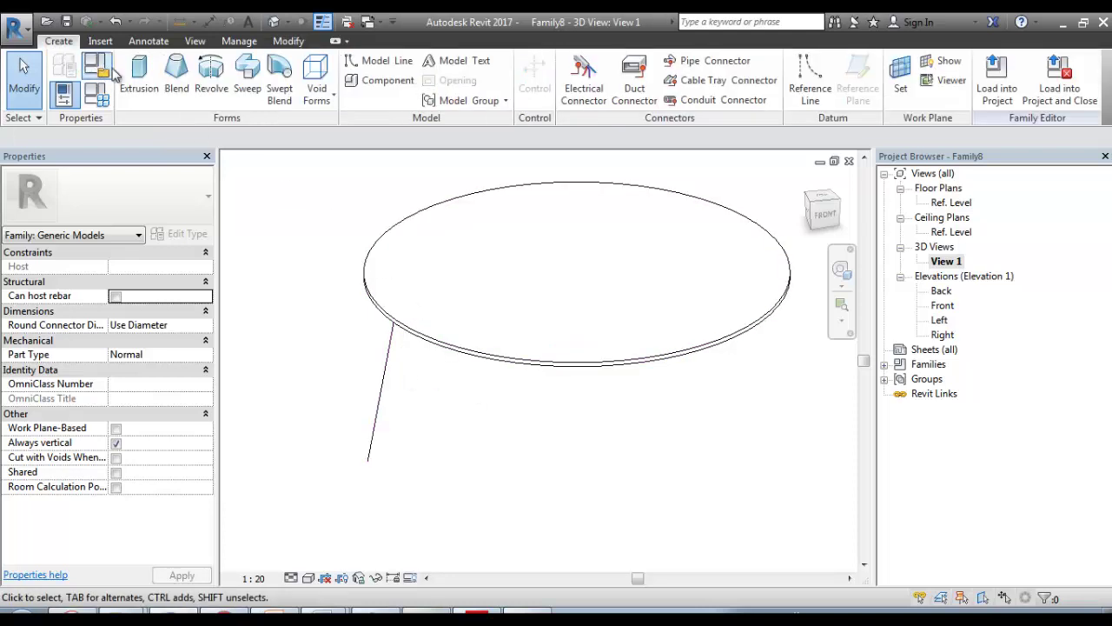
left_click(246, 83)
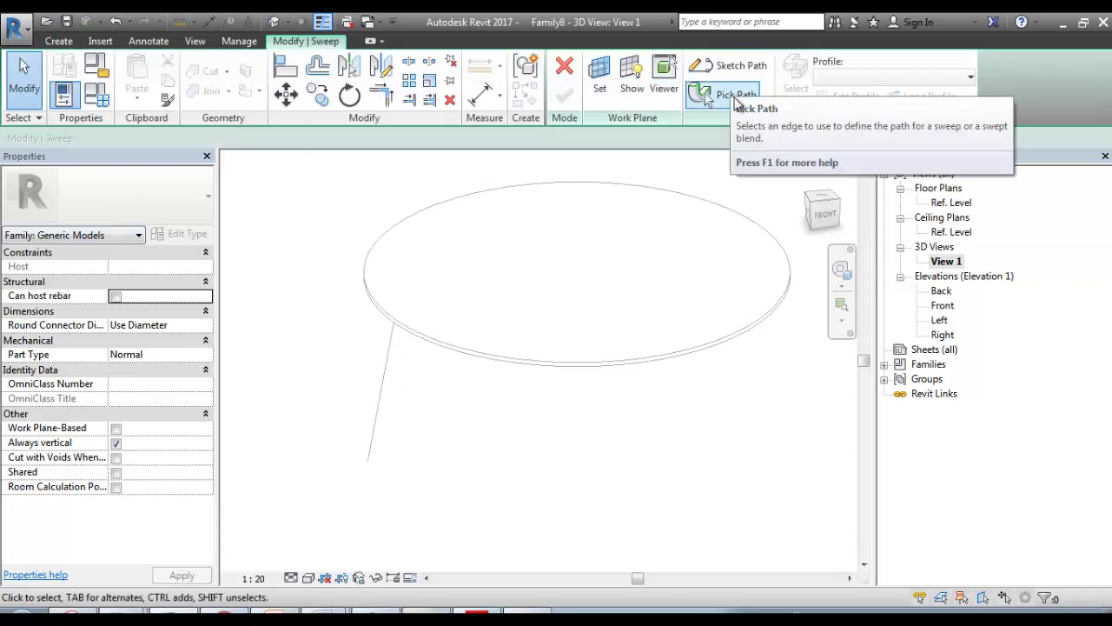
left_click(736, 100)
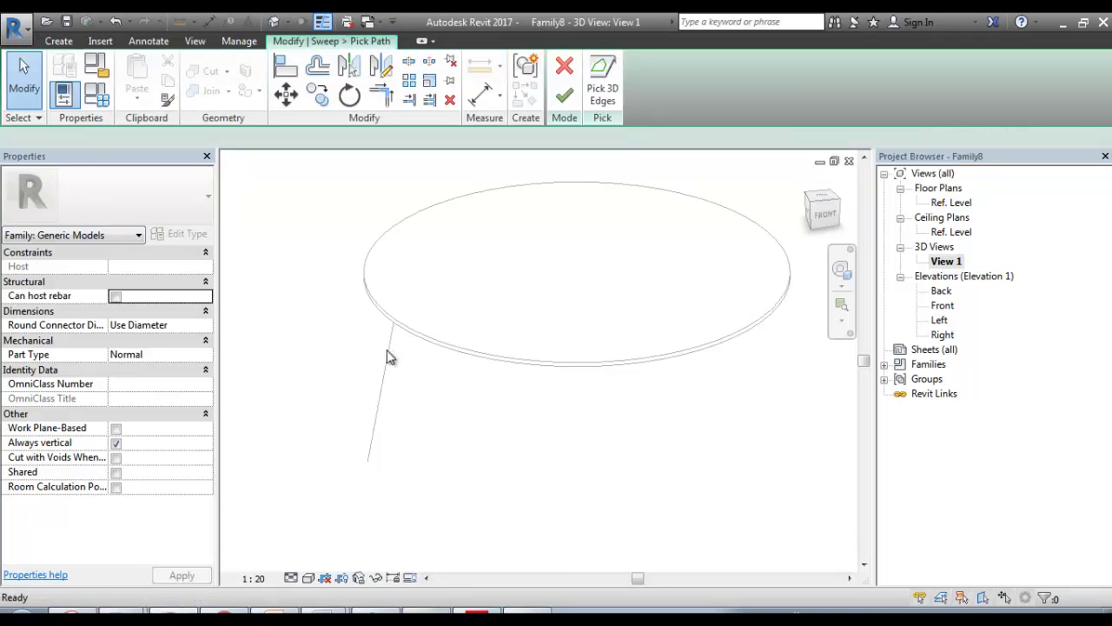
scroll(339, 358, "up", 2)
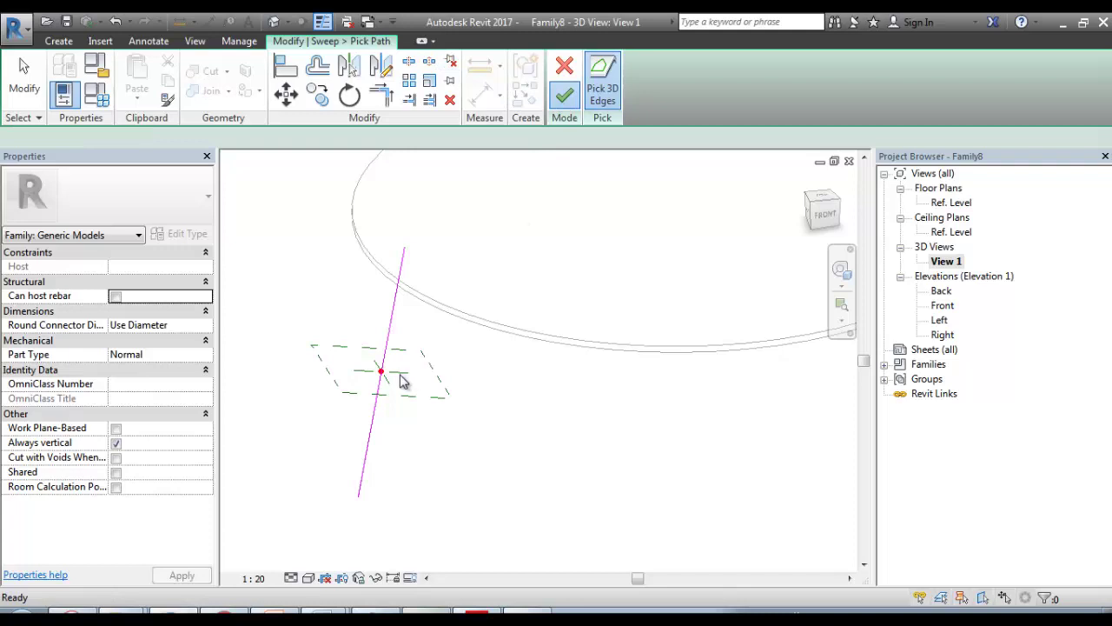
key("Return")
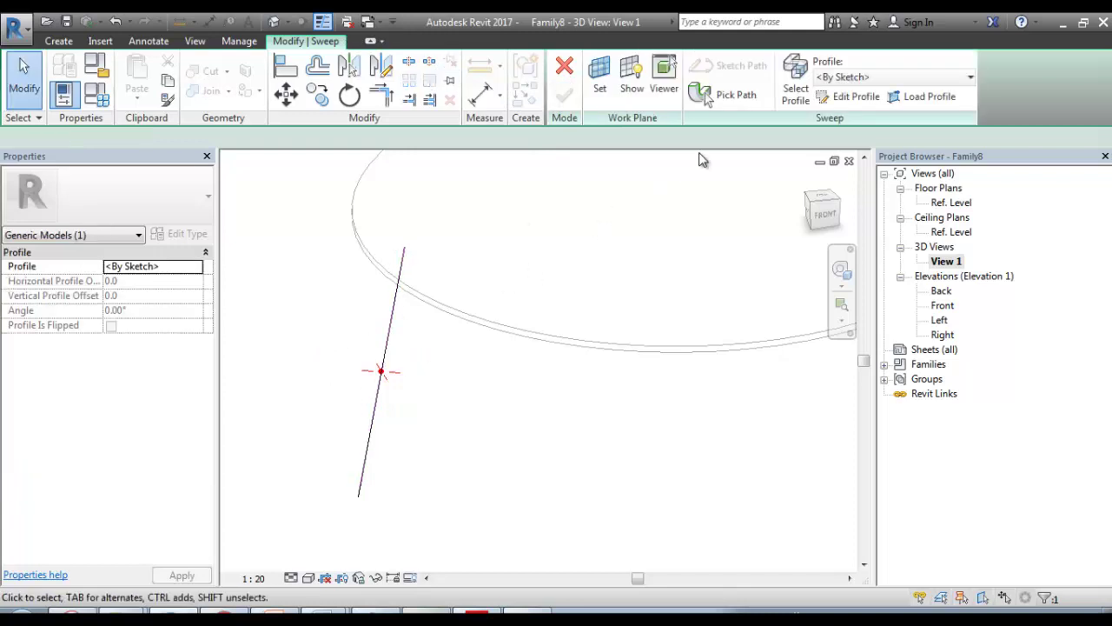
Step: Sketch a circular sweep profile of radius 40 mm centred on the path and finish the leg sweep
left_click(838, 99)
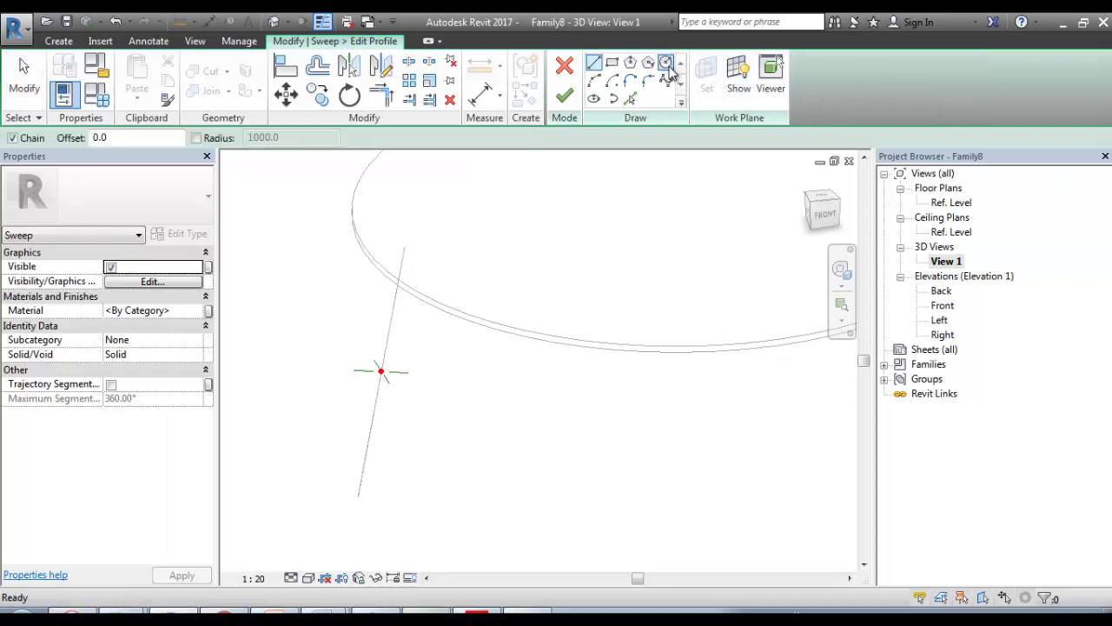
left_click(667, 65)
scroll(361, 371, "up", 3)
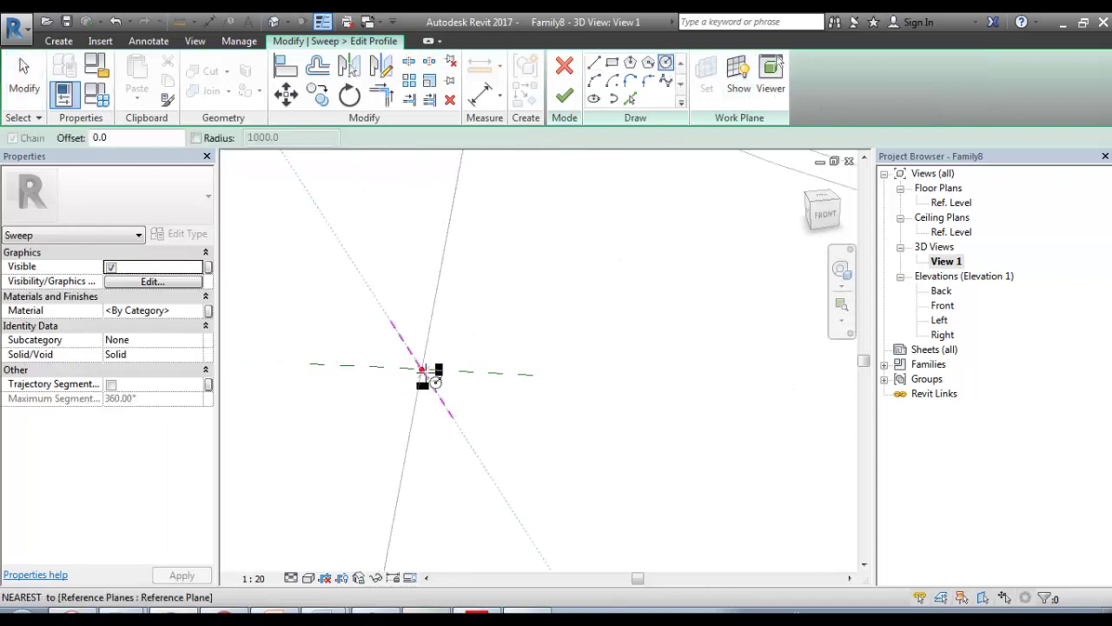
left_click(415, 363)
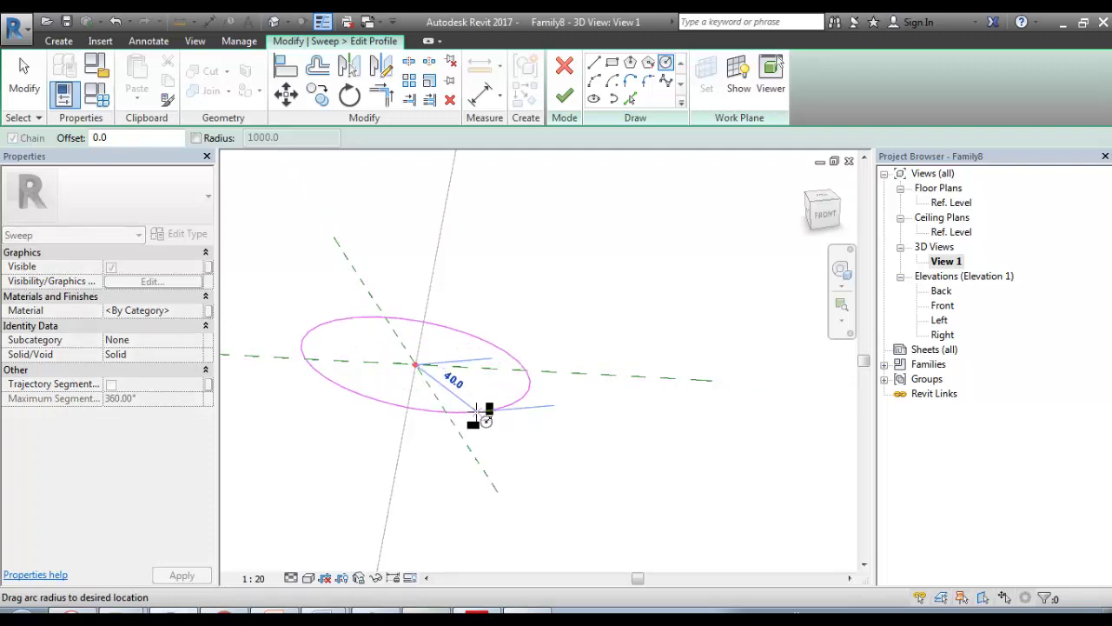
left_click(476, 408)
scroll(478, 414, "down", 2)
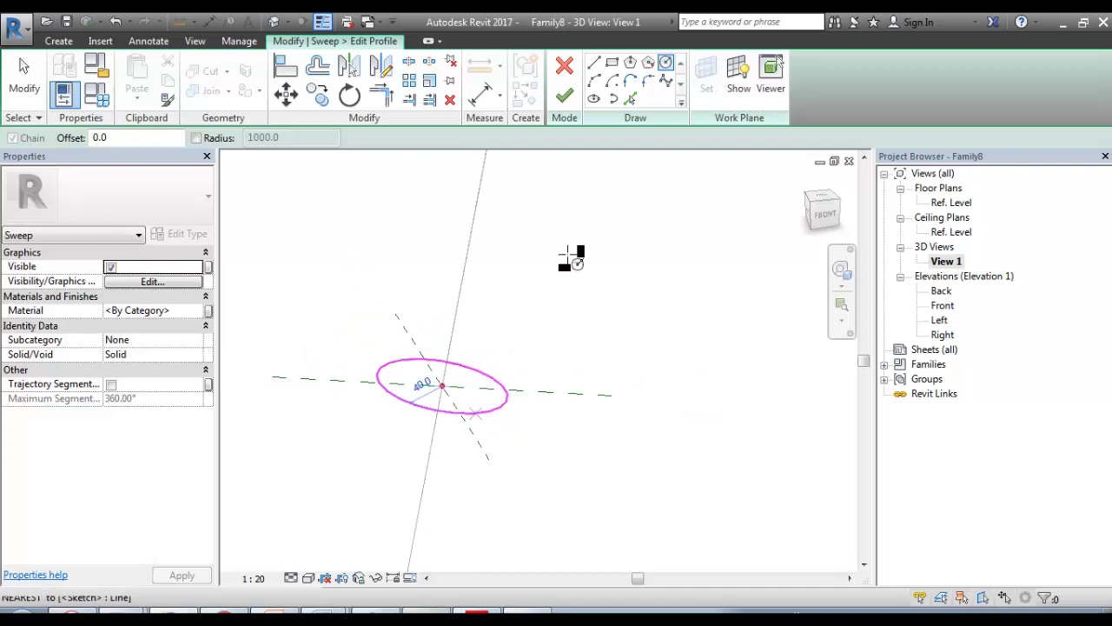
left_click(570, 102)
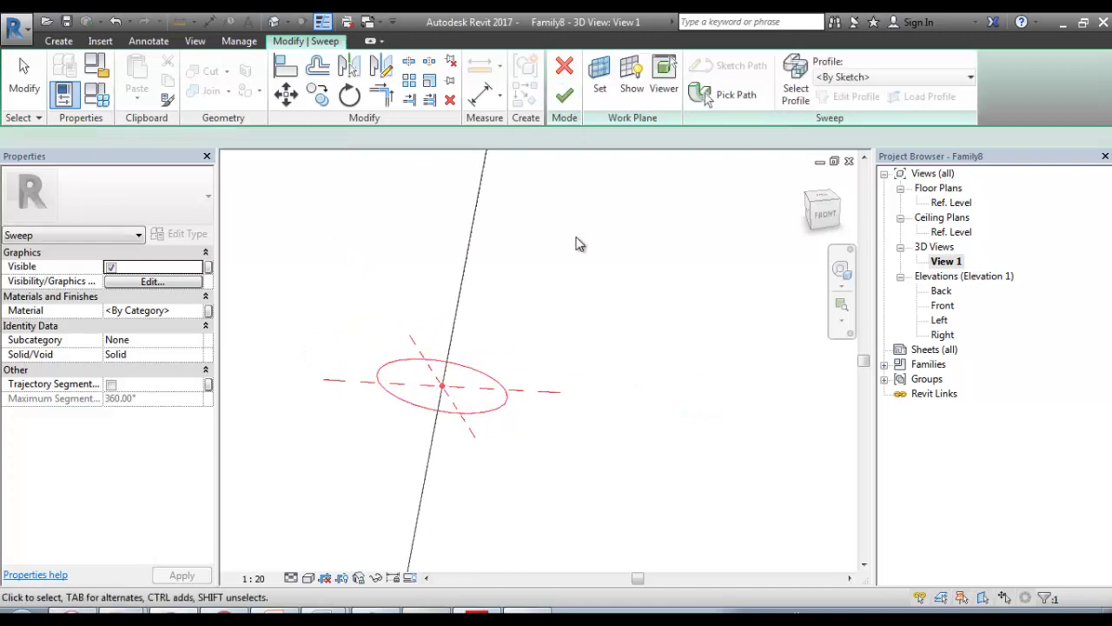
left_click(563, 98)
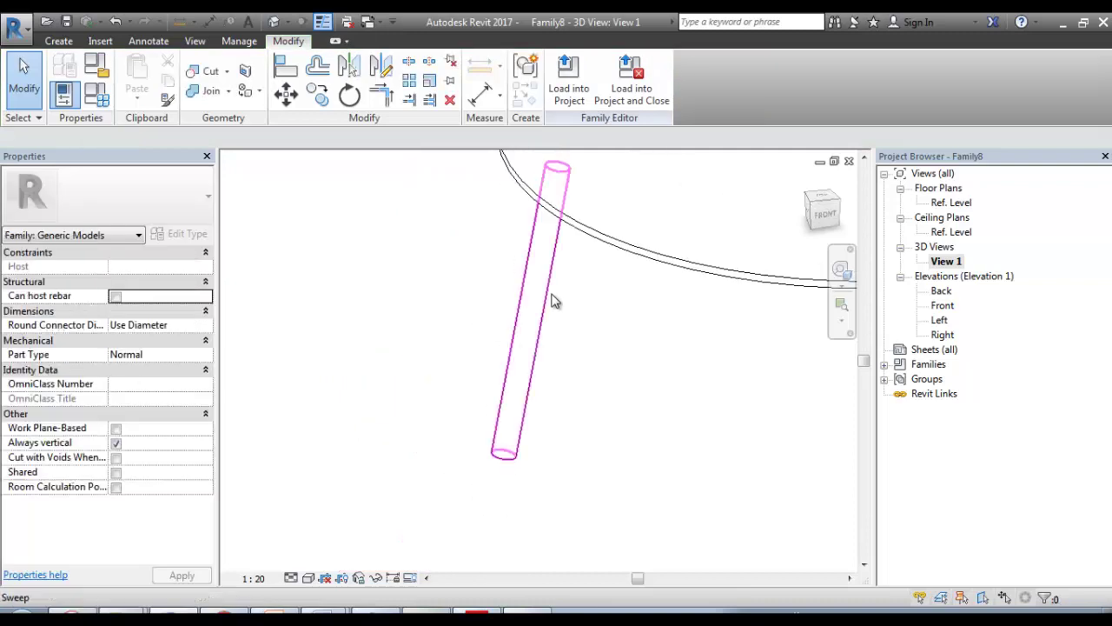
middle_click_drag(541, 390, 586, 318, "shift")
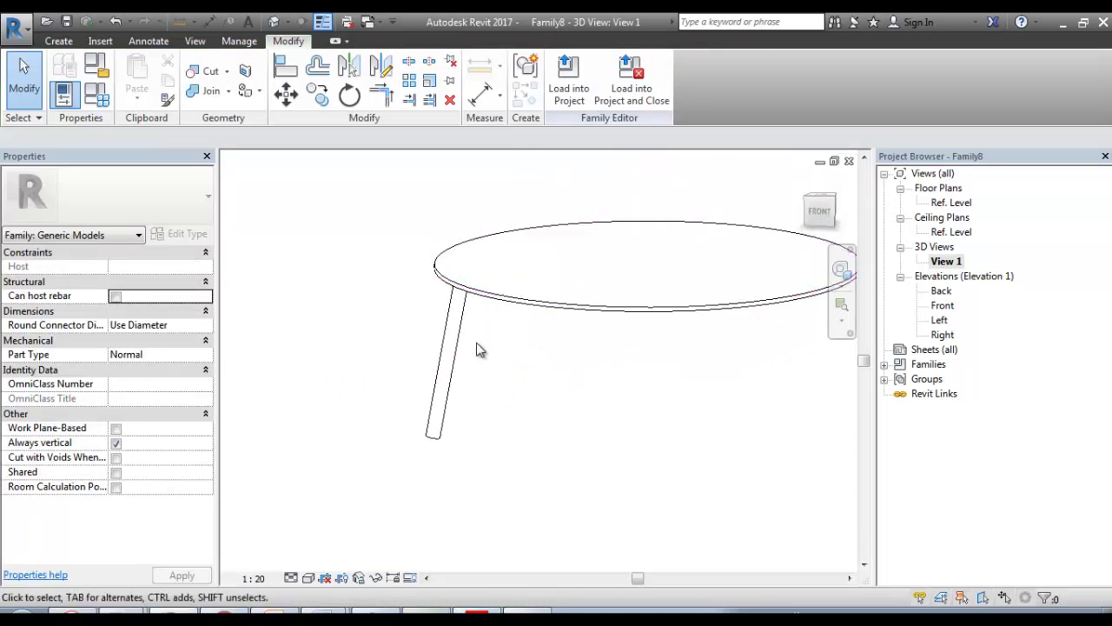
middle_click_drag(513, 371, 542, 367, "shift")
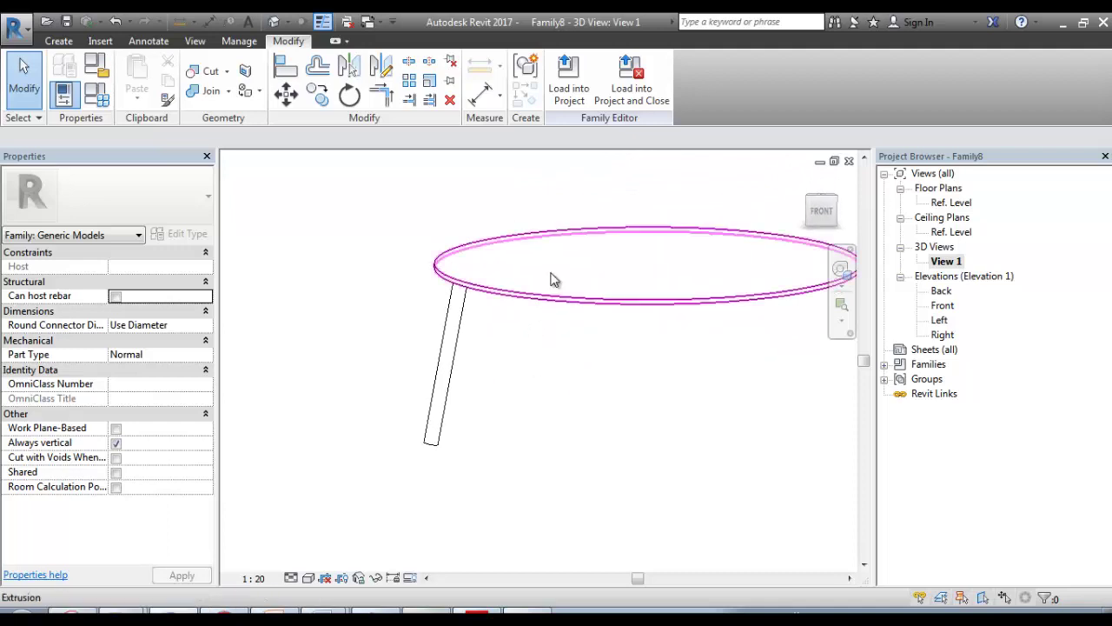
Step: In the Front elevation, test the HIGHT OF TABLE parameter at 500, then restore it to 1000
double_click(938, 306)
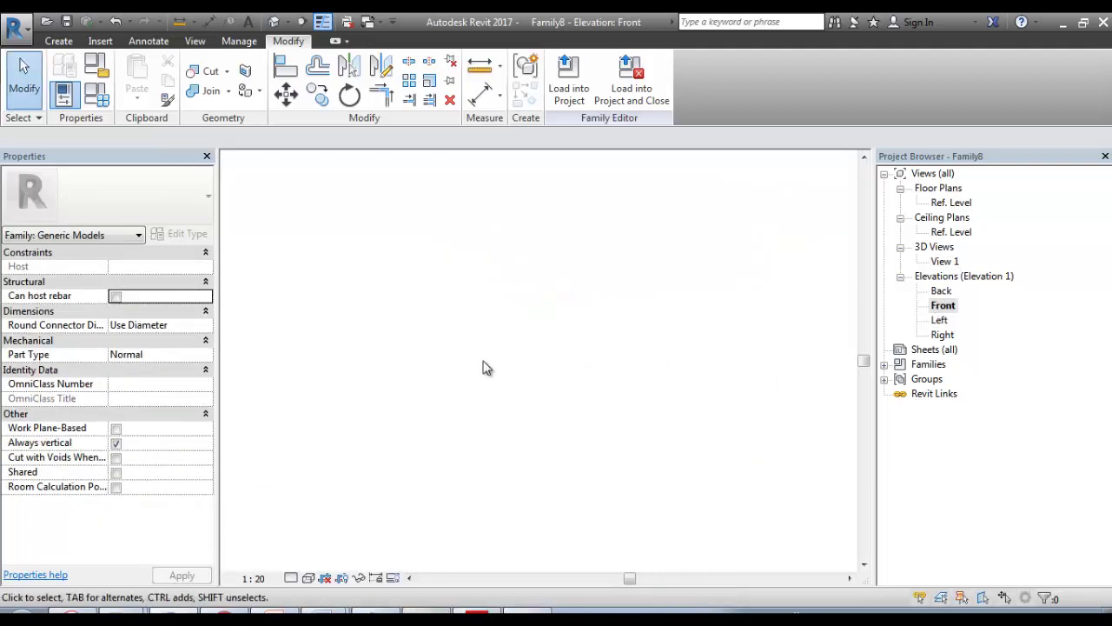
scroll(408, 382, "up", 5)
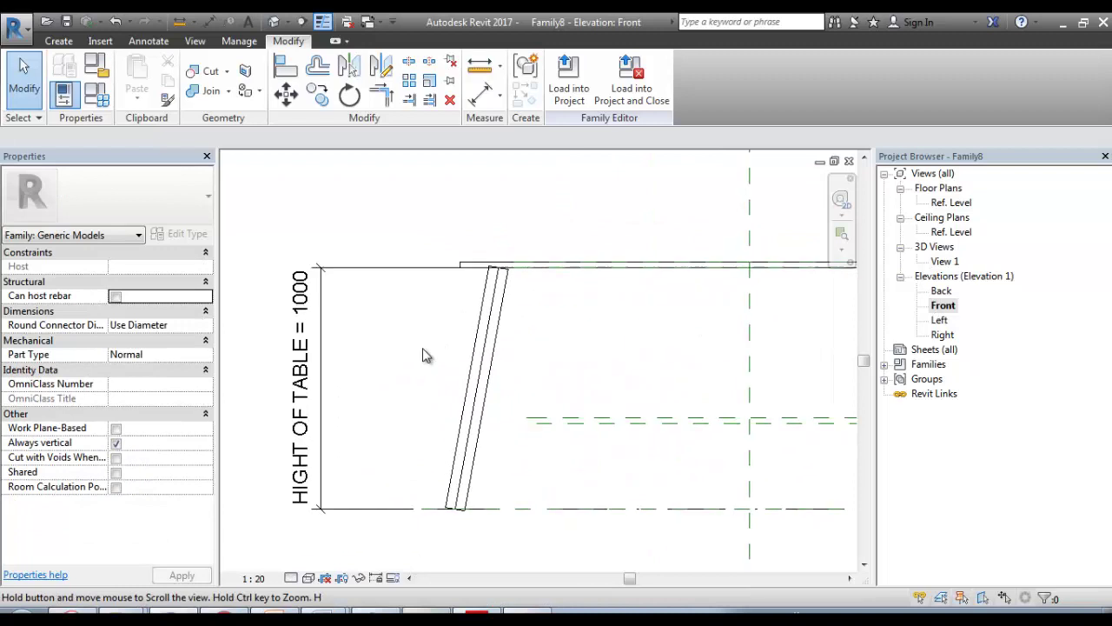
scroll(521, 299, "down", 3)
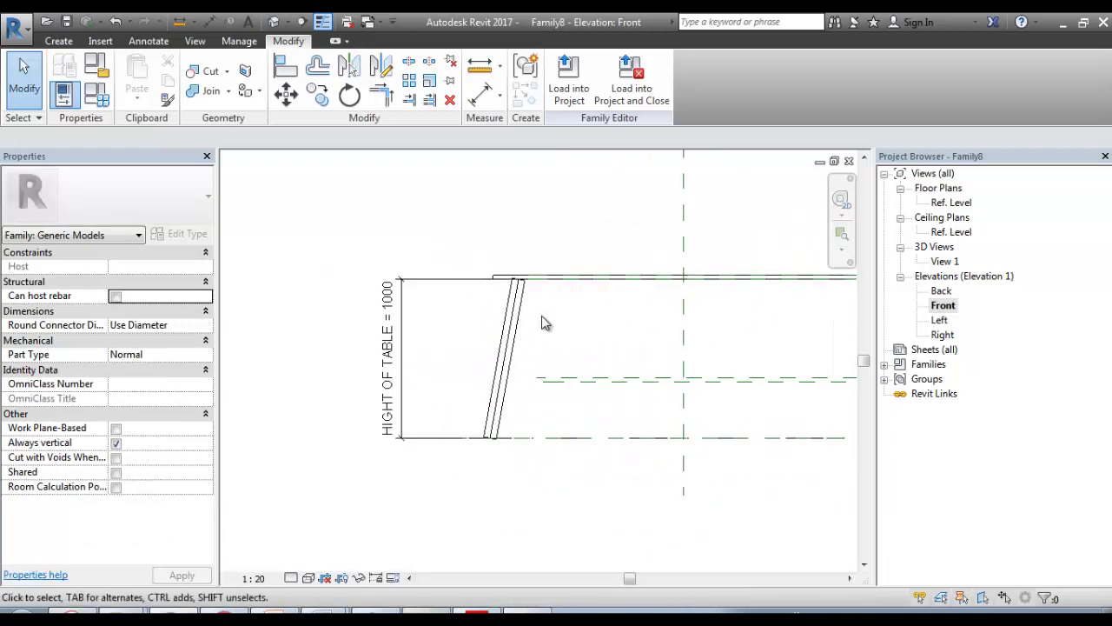
left_click(96, 94)
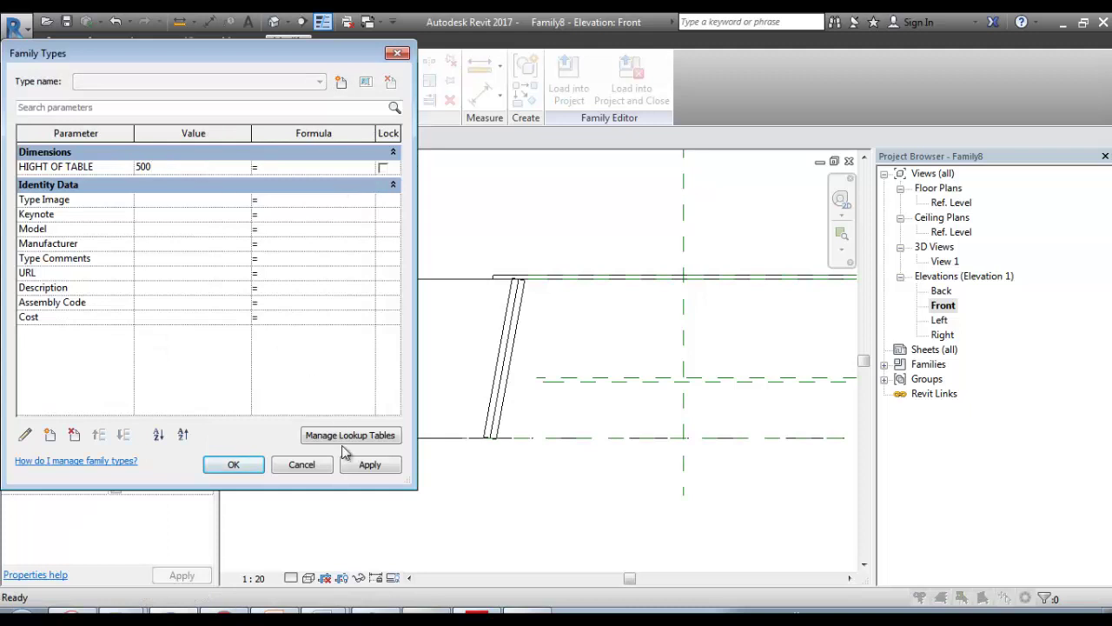
left_click(370, 465)
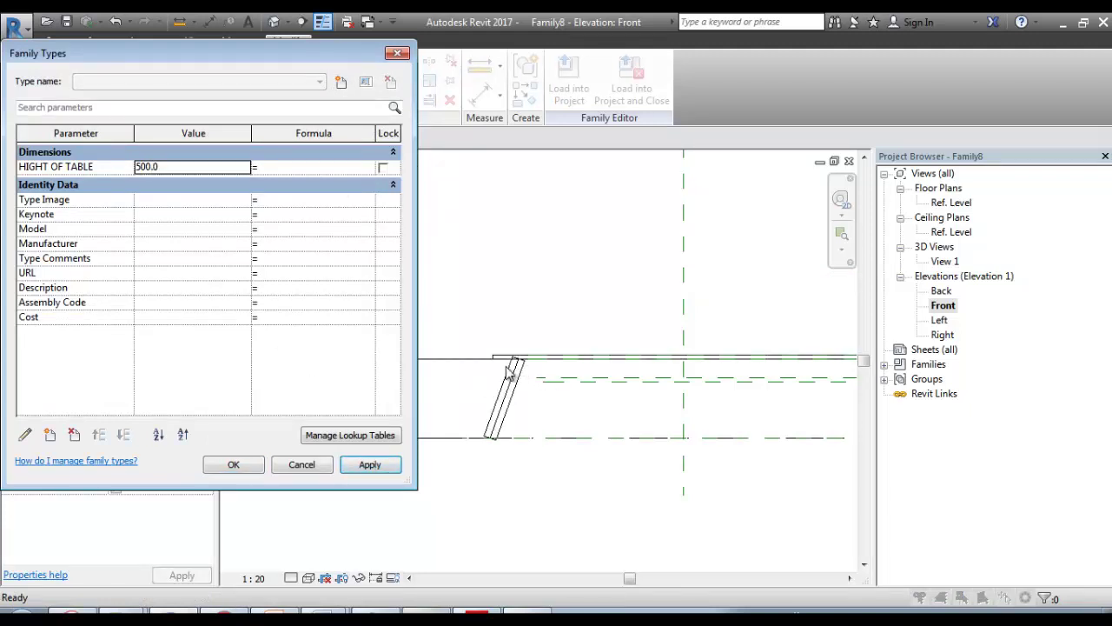
left_click_drag(171, 102, 261, 102)
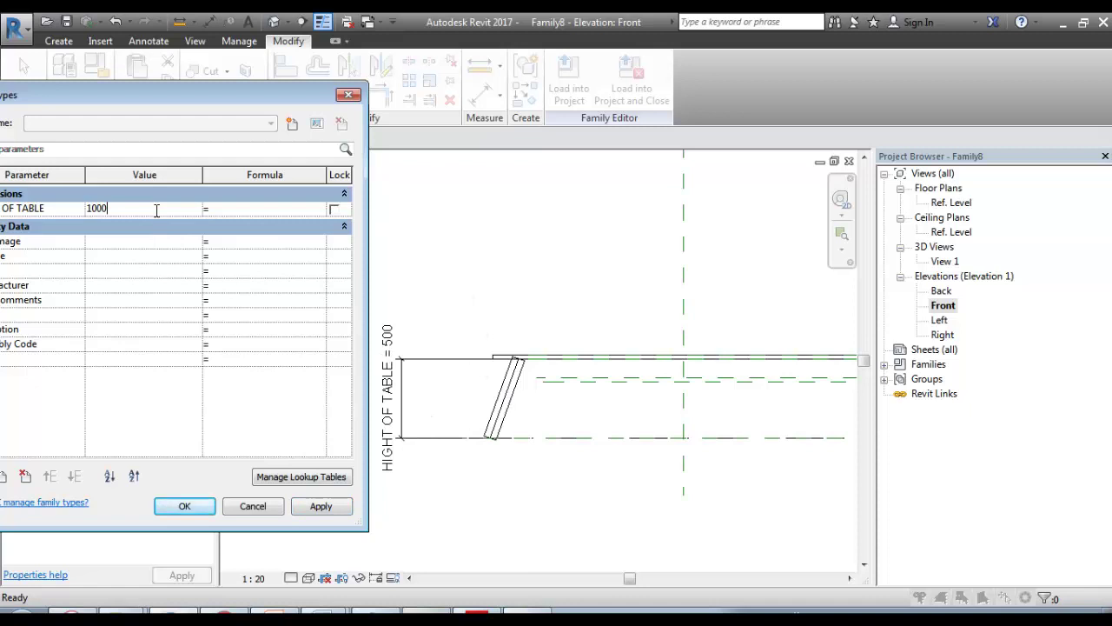
left_click(171, 509)
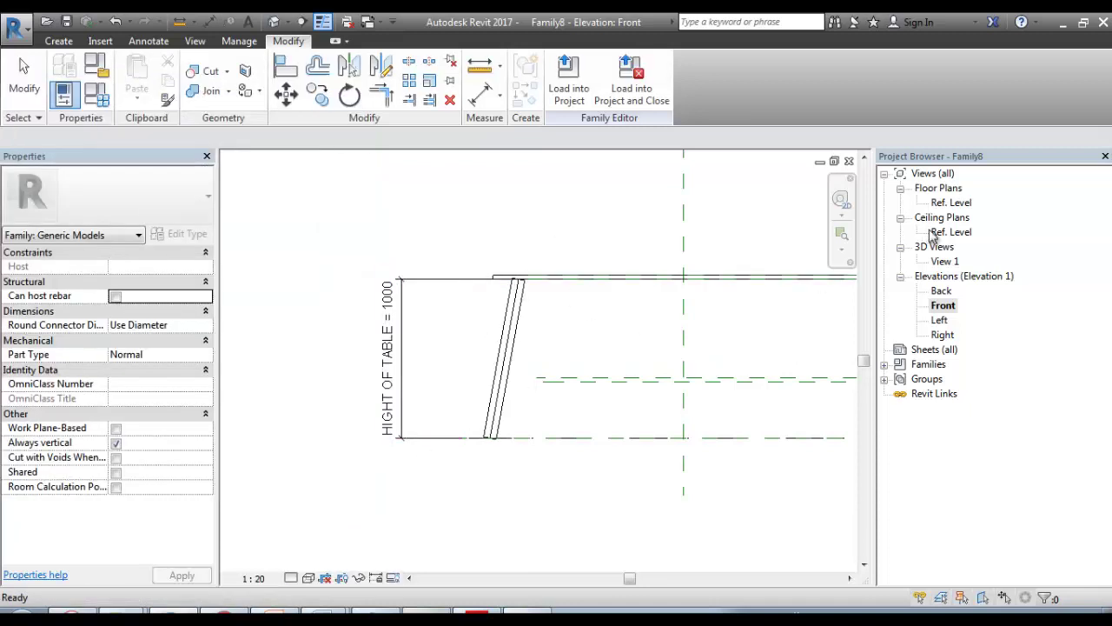
Step: In the Ref. Level floor plan, select the sloped leg for a radial array and centre its rotation on the reference plane intersection
double_click(950, 203)
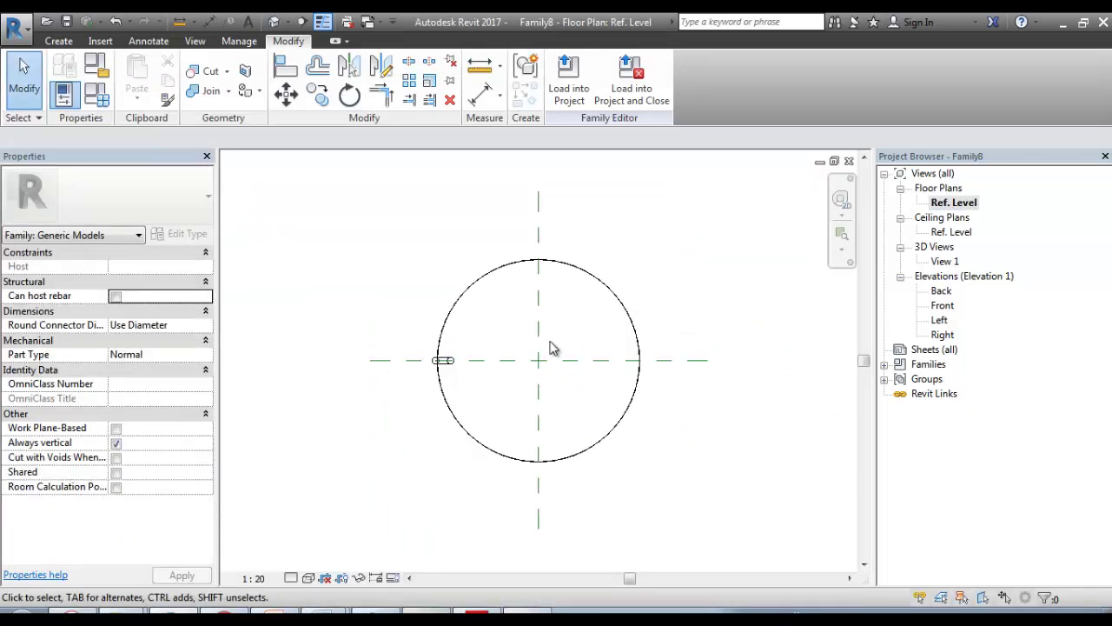
scroll(391, 308, "up", 3)
left_click_drag(391, 309, 556, 411)
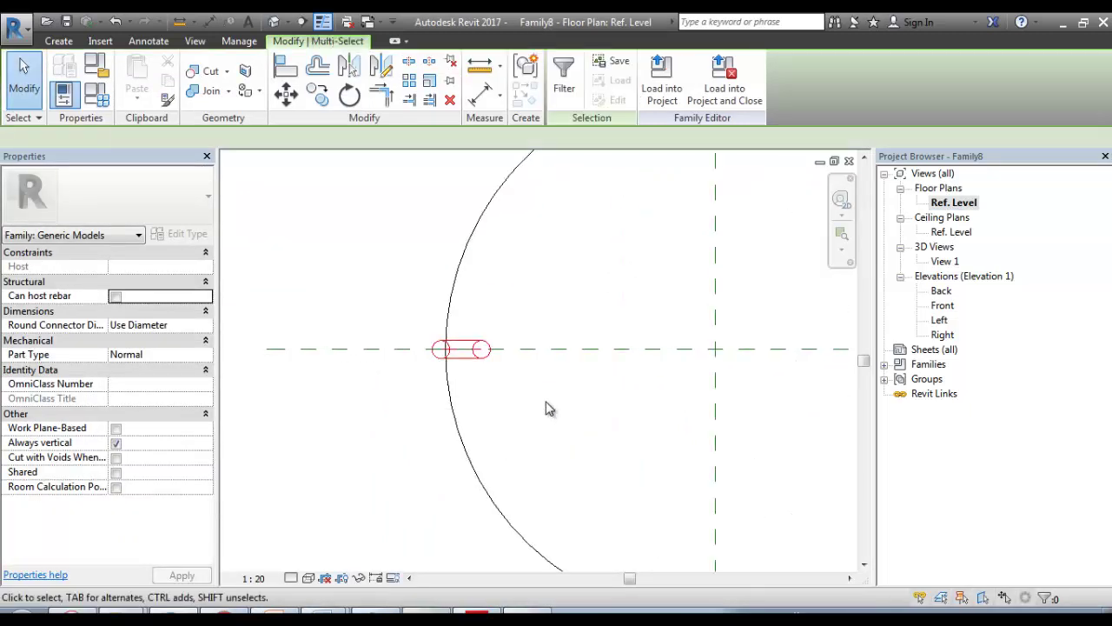
scroll(496, 338, "up", 1)
left_click(409, 85)
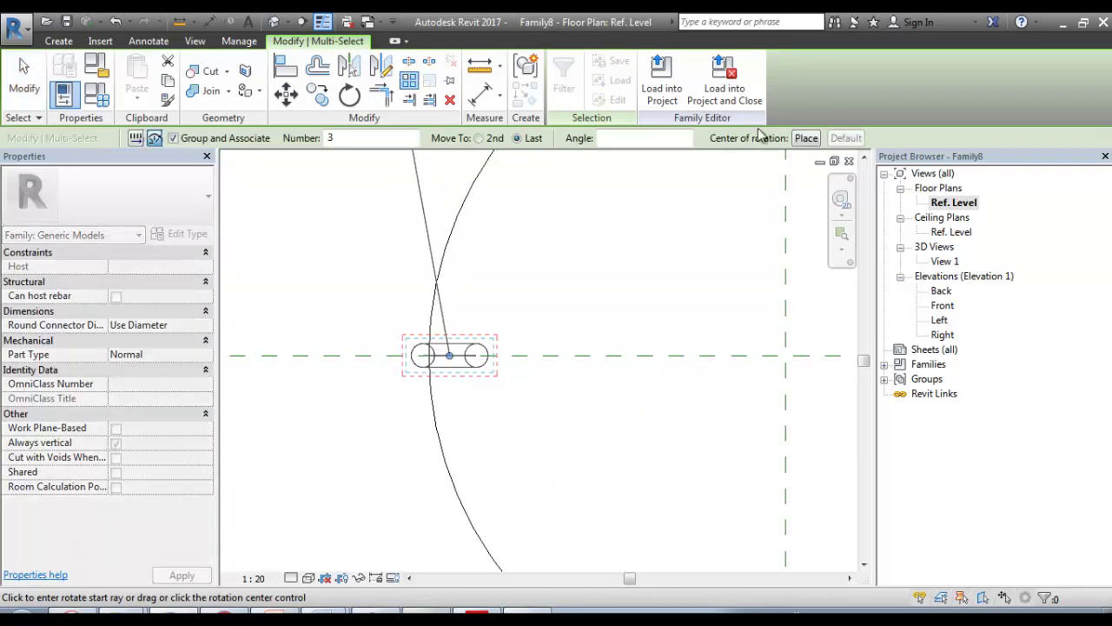
left_click(806, 139)
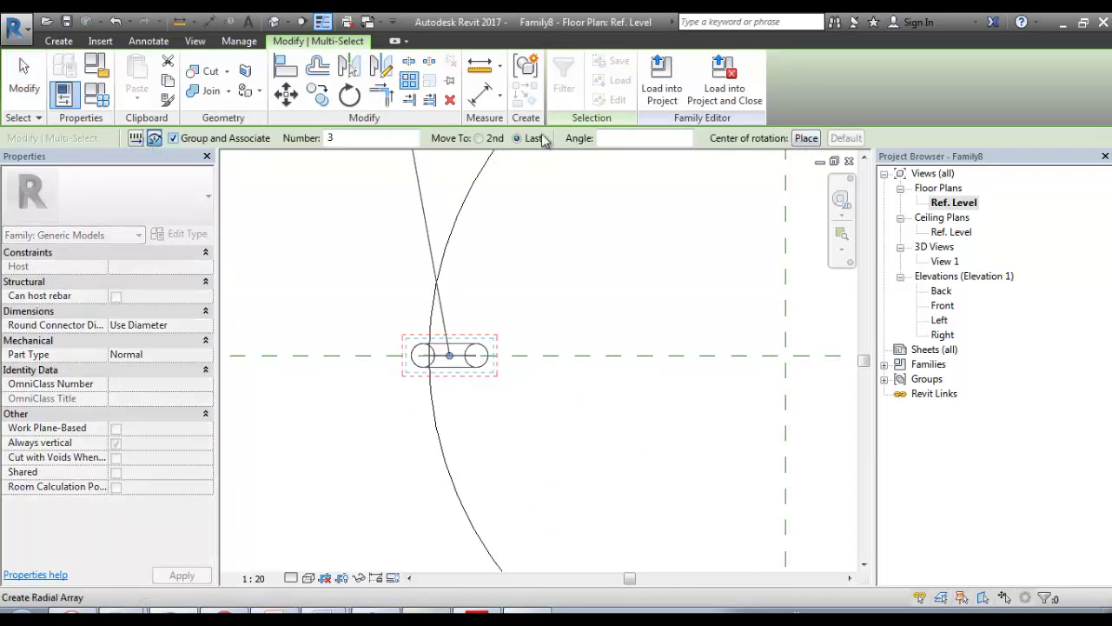
left_click(802, 141)
scroll(702, 295, "down", 3)
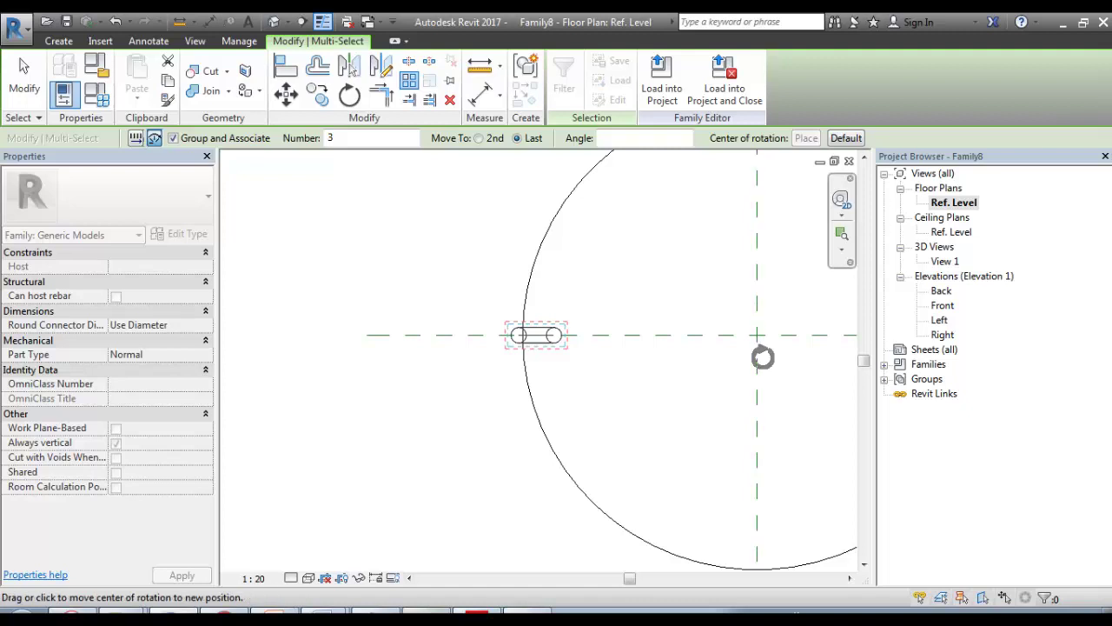
scroll(762, 352, "up", 2)
left_click(753, 329)
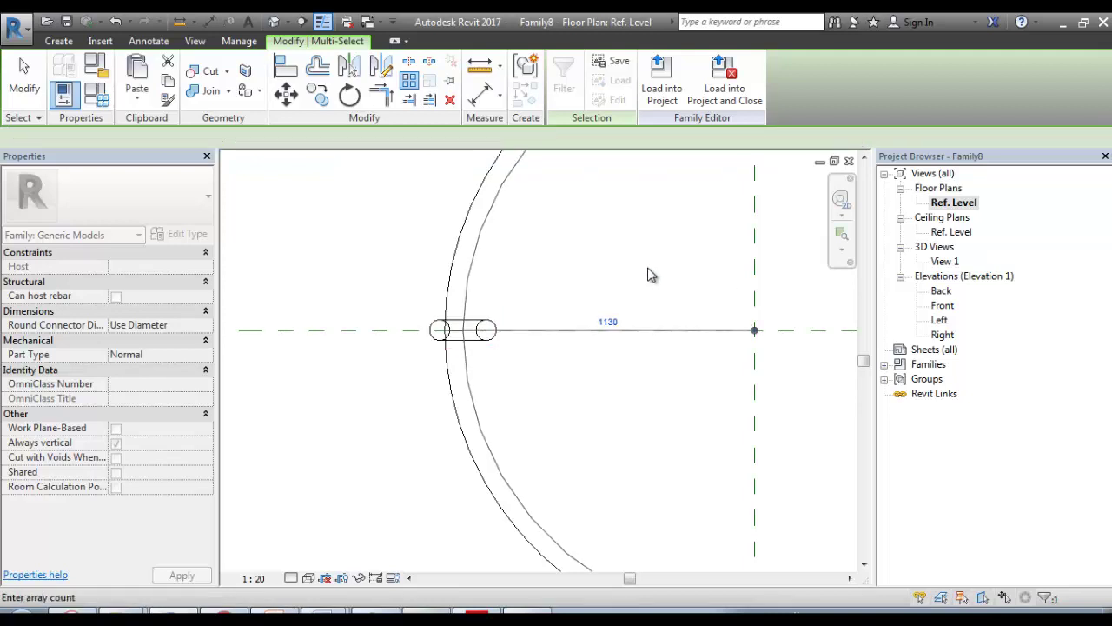
Step: Finish the radial array with four legs around the seat
scroll(656, 270, "down", 3)
middle_click_drag(709, 287, 558, 322)
left_click(715, 255)
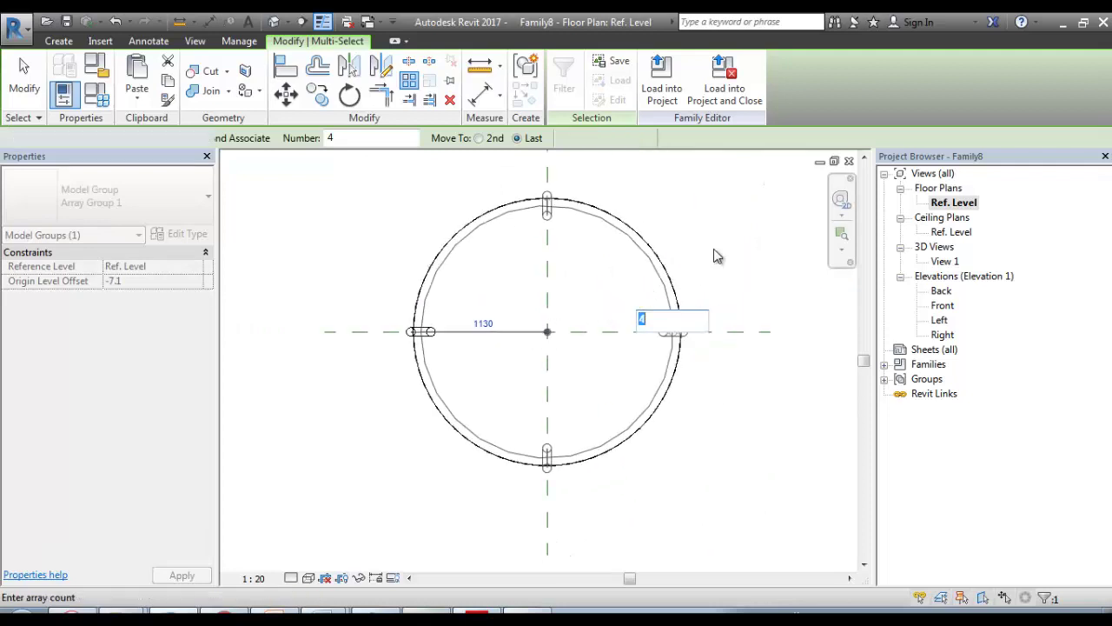
left_click(691, 249)
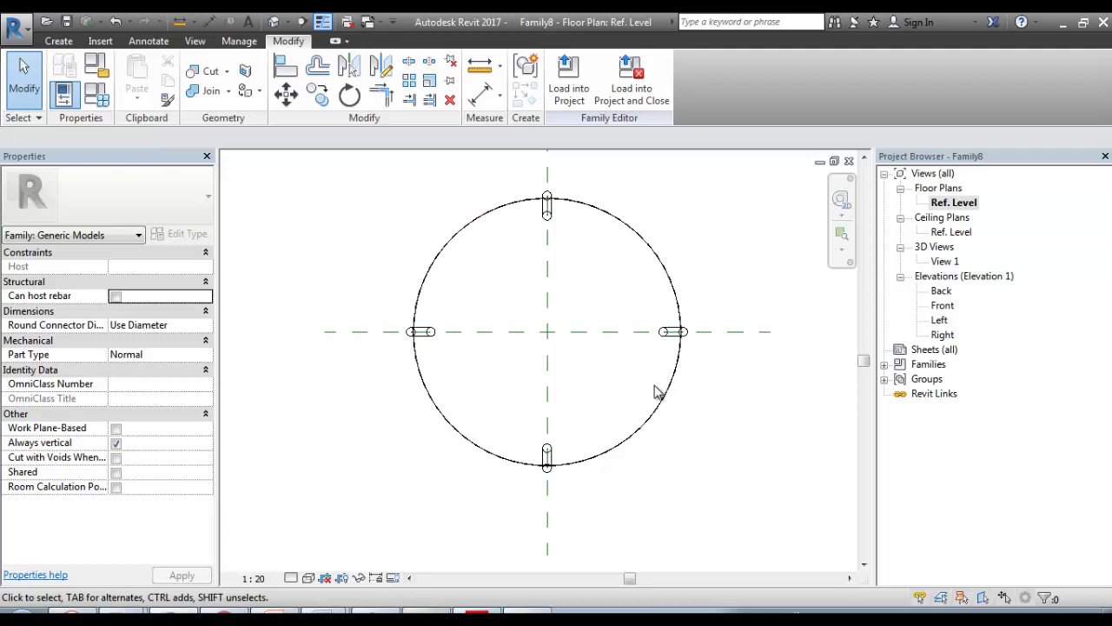
Step: Select all visible instances of the leg array group and ungroup them
scroll(573, 257, "up", 1)
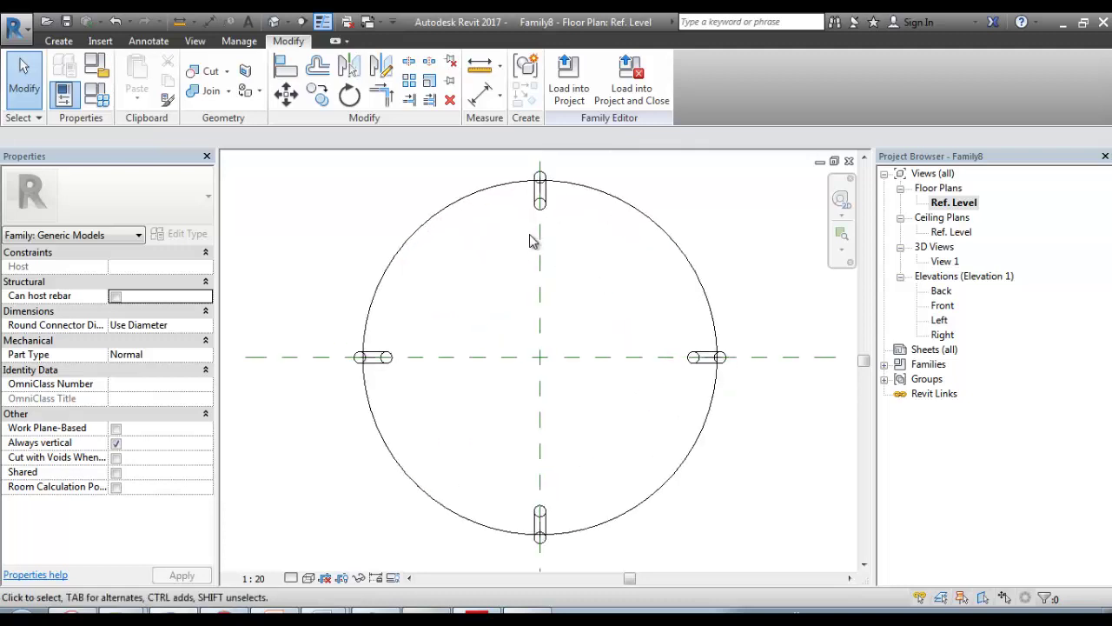
scroll(529, 235, "up", 1)
middle_click_drag(303, 411, 419, 369)
left_click(435, 346)
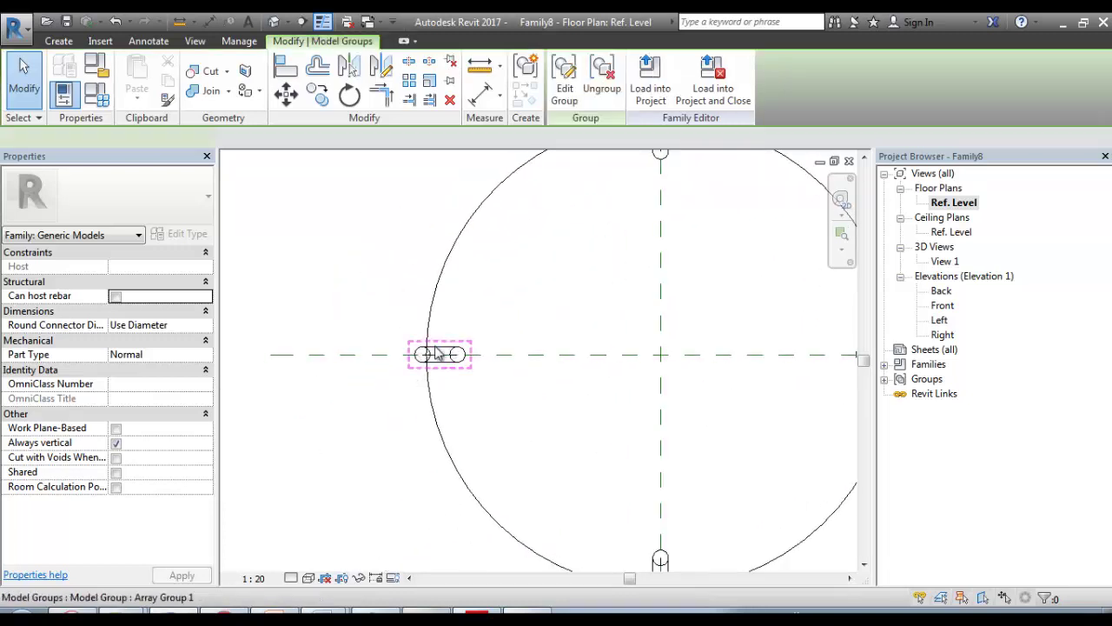
right_click(440, 353)
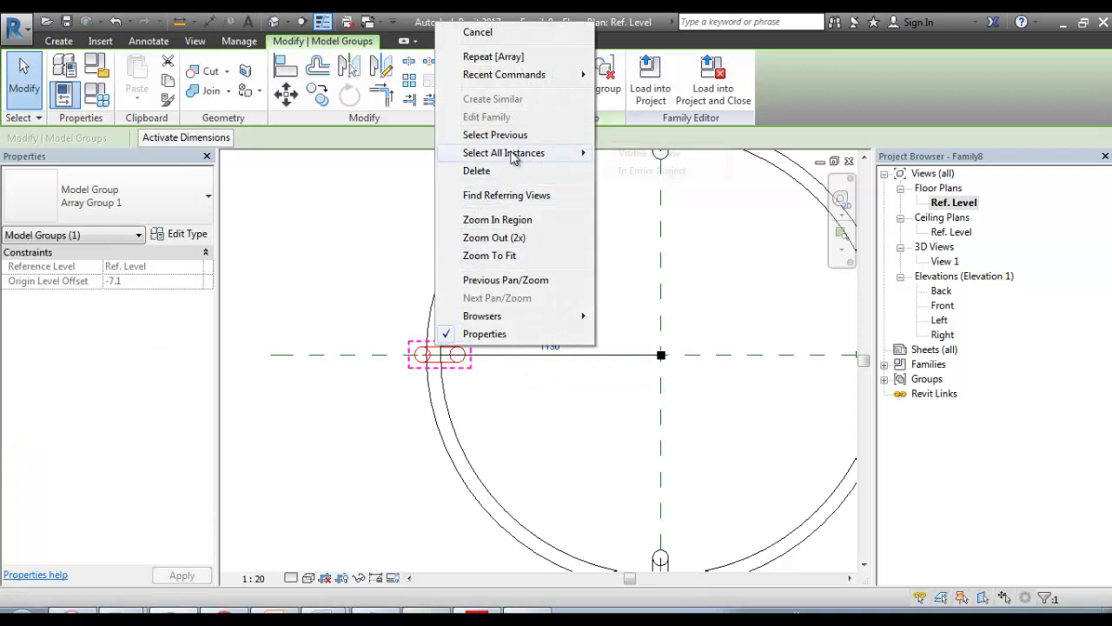
left_click(633, 153)
scroll(539, 301, "down", 2)
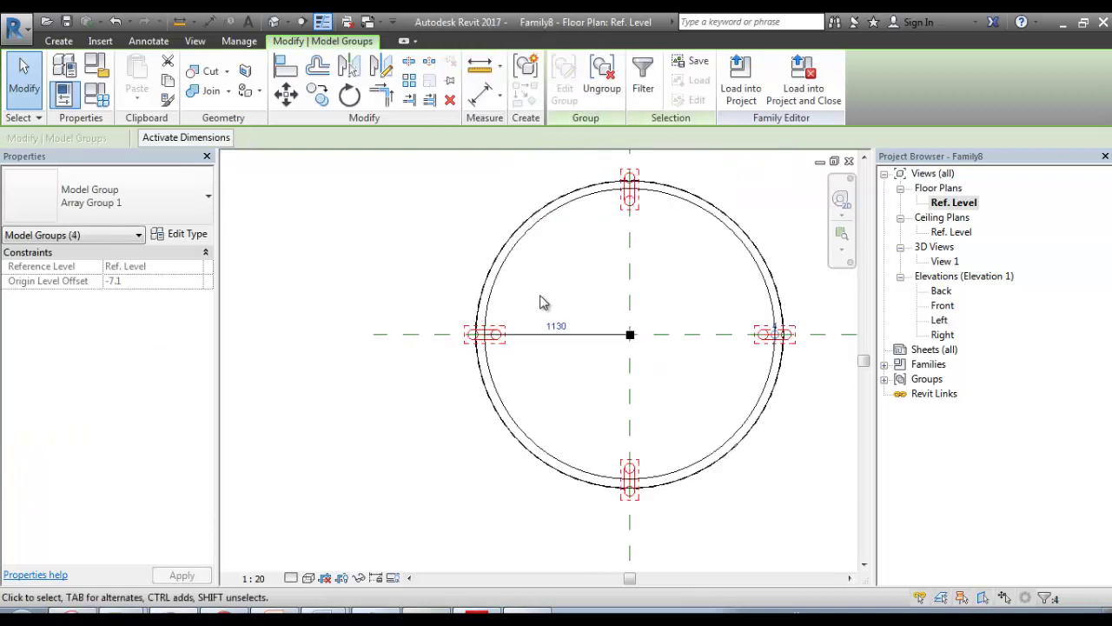
left_click(601, 80)
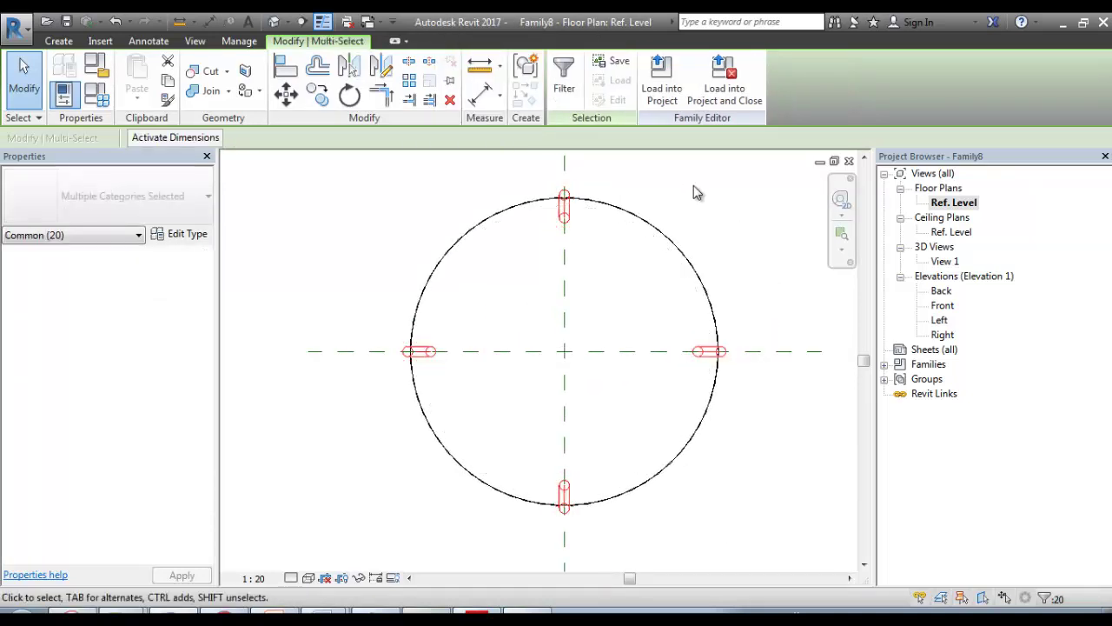
left_click(668, 217)
scroll(388, 363, "up", 2)
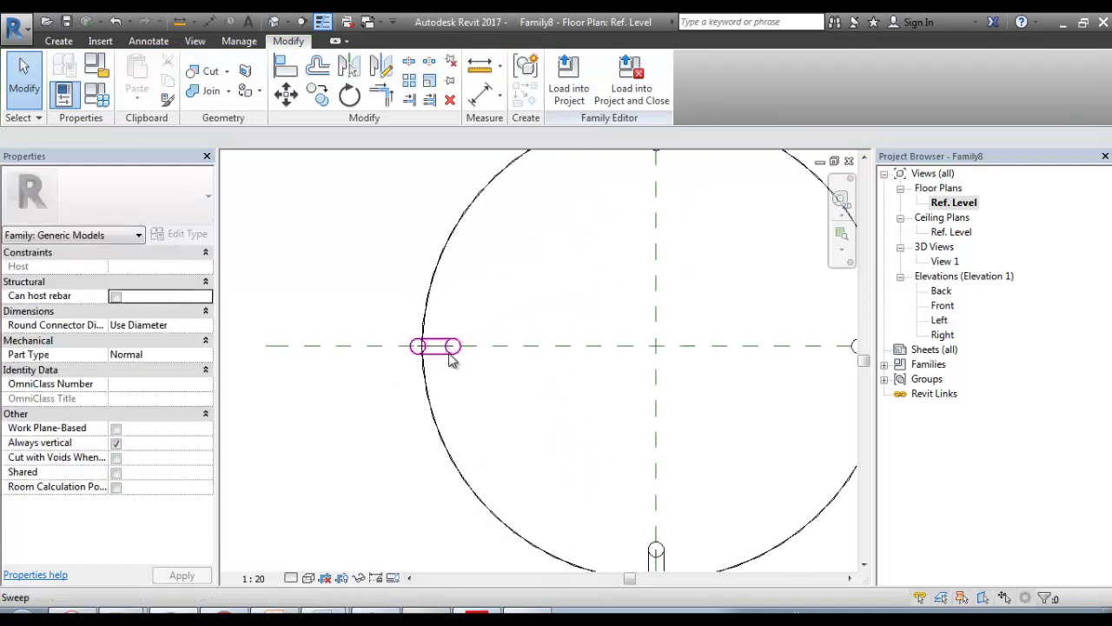
left_click(452, 361)
key("Escape")
Step: In the Front elevation, set the HIGHT OF TABLE parameter to 500
double_click(943, 305)
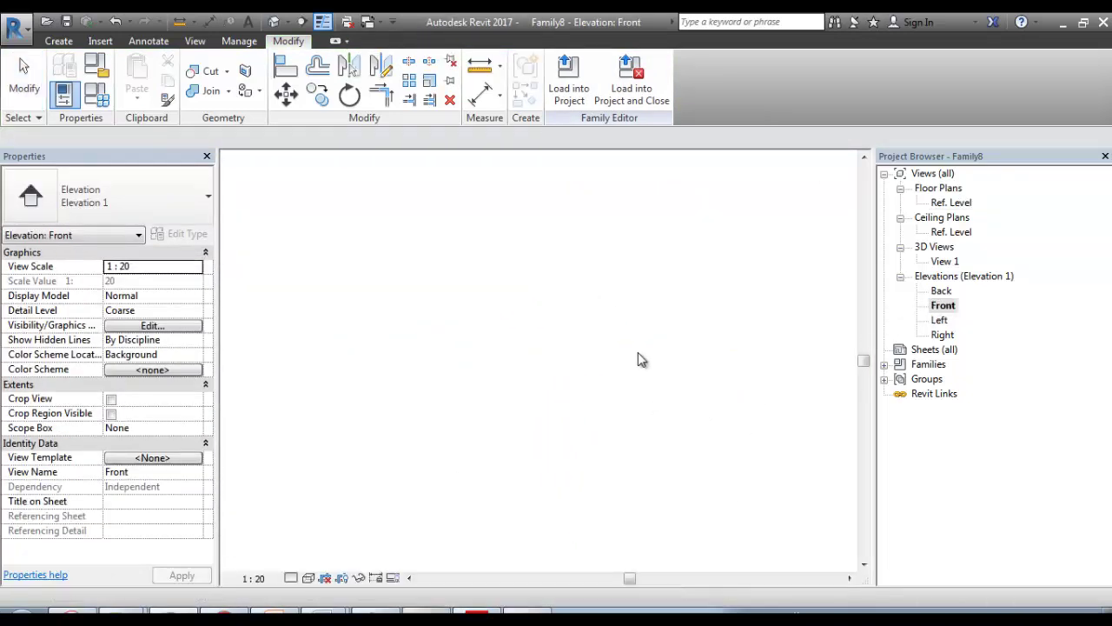
scroll(489, 392, "up", 2)
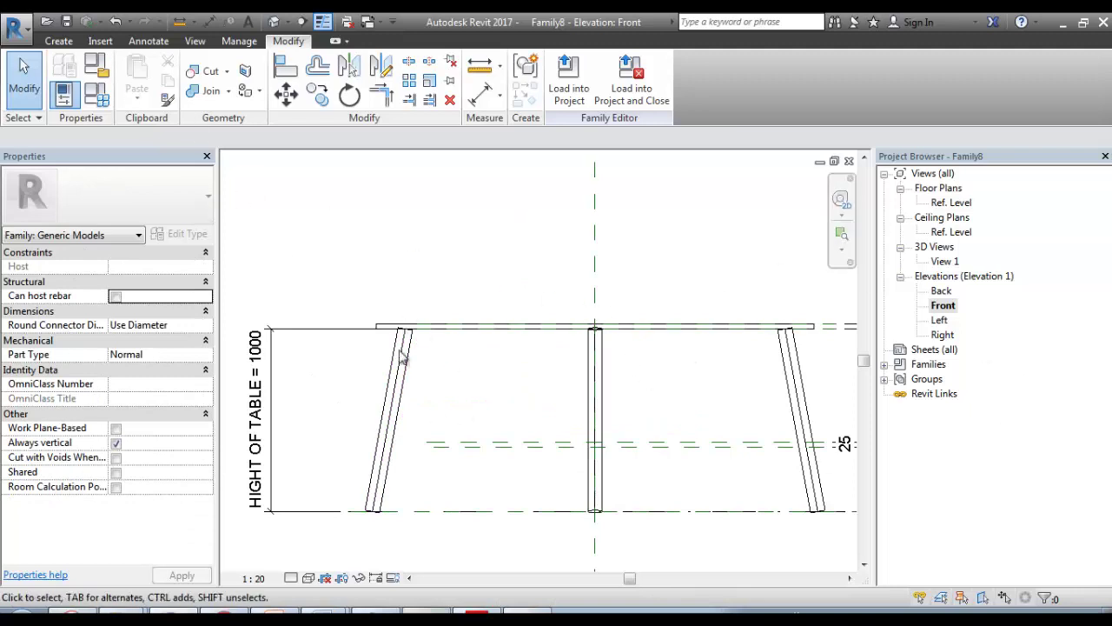
scroll(453, 365, "down", 1)
middle_click_drag(453, 365, 500, 353)
left_click(108, 97)
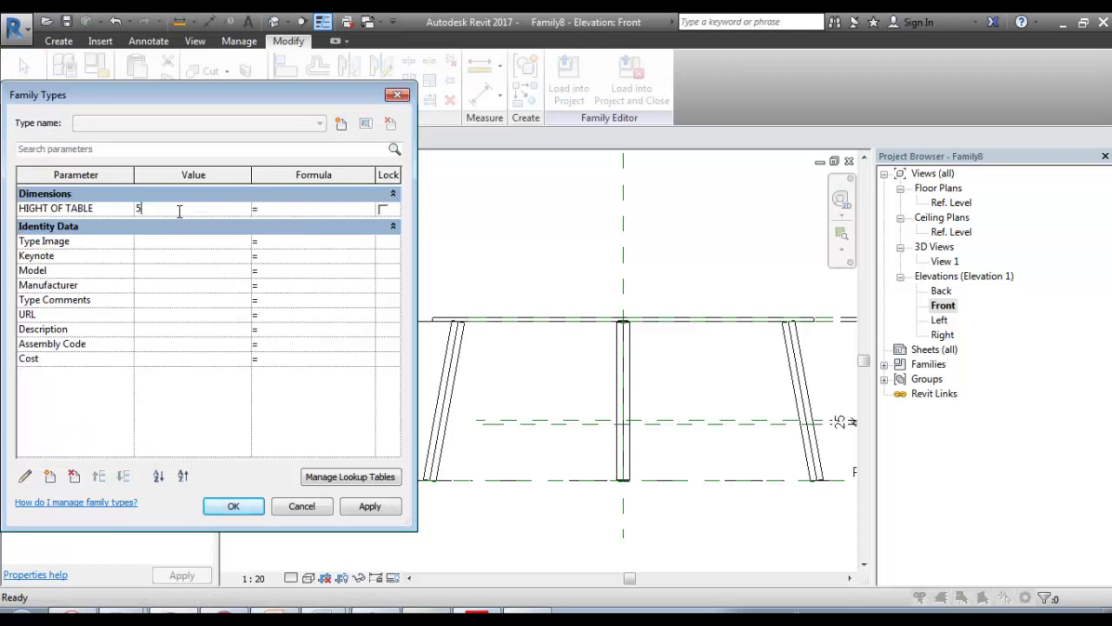
type("500")
left_click(372, 505)
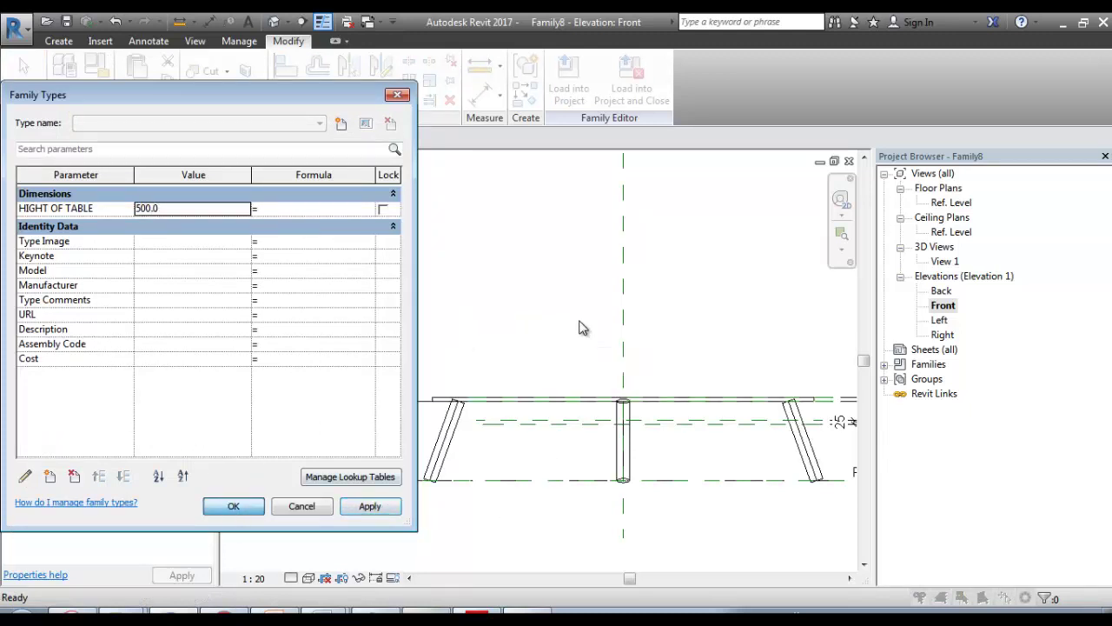
key("Return")
Step: Open the sweep of the middle leg for editing, check its picked path and finish the edit
middle_click_drag(467, 428, 460, 414)
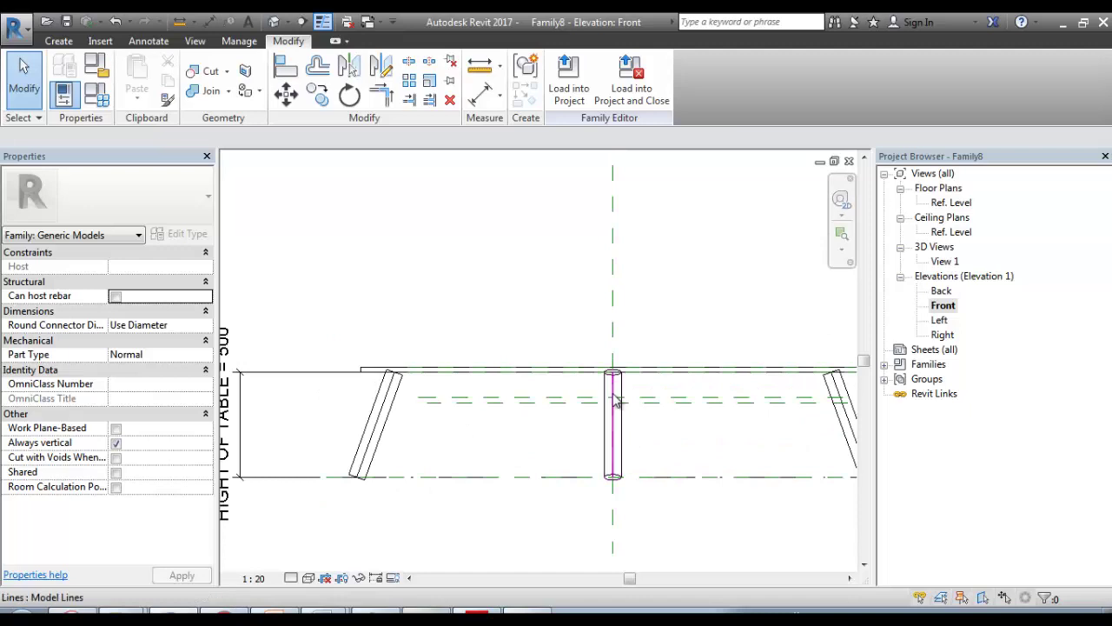
scroll(617, 393, "up", 5)
left_click(635, 375)
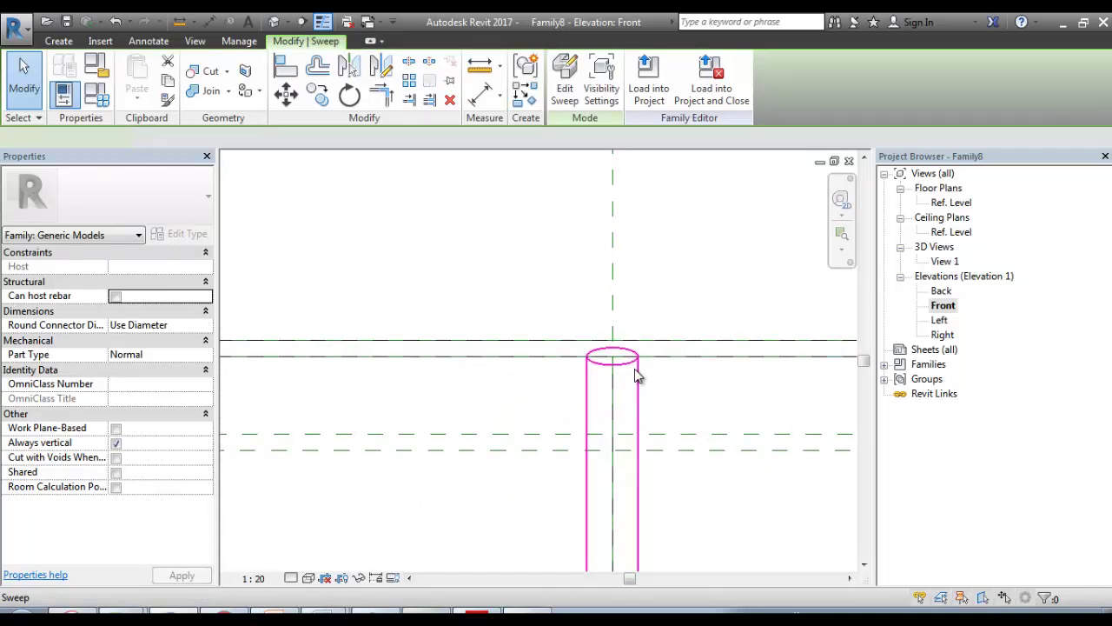
double_click(610, 386)
scroll(609, 385, "up", 2)
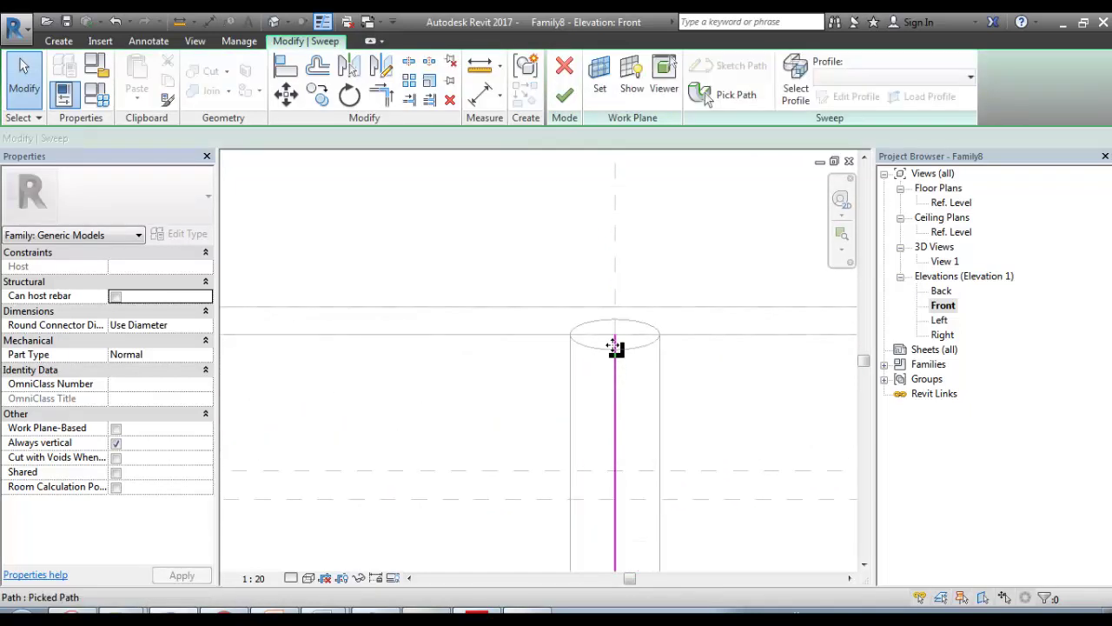
left_click(621, 337)
left_click(564, 96)
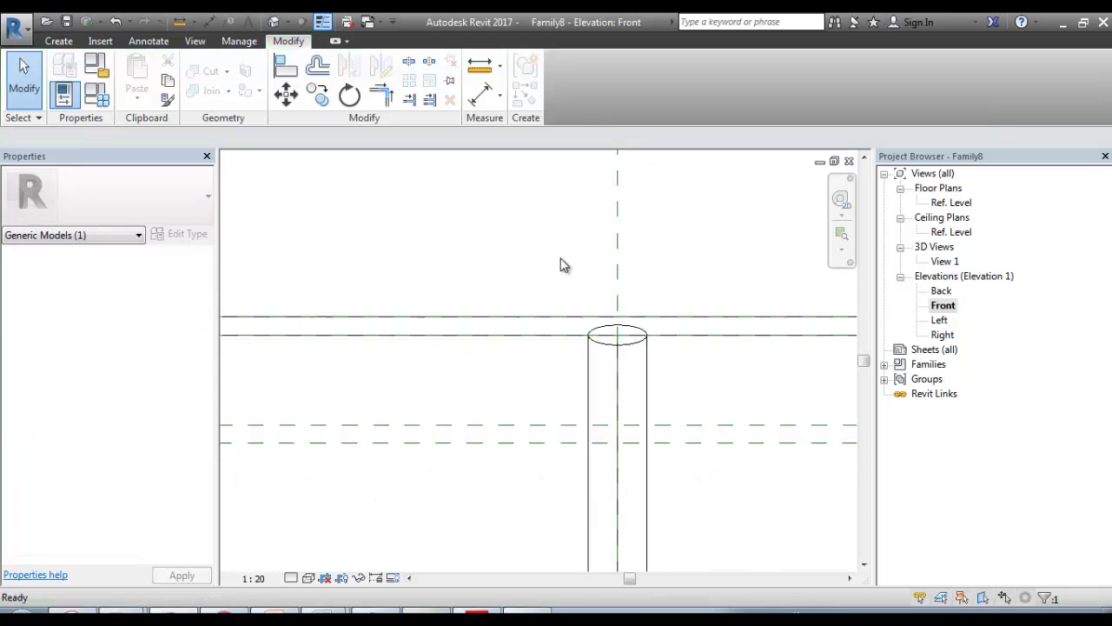
Step: Show the model shaded in the 3D view View 1 and deselect the front leg
double_click(945, 260)
scroll(638, 365, "down", 1)
middle_click_drag(648, 385, 712, 351)
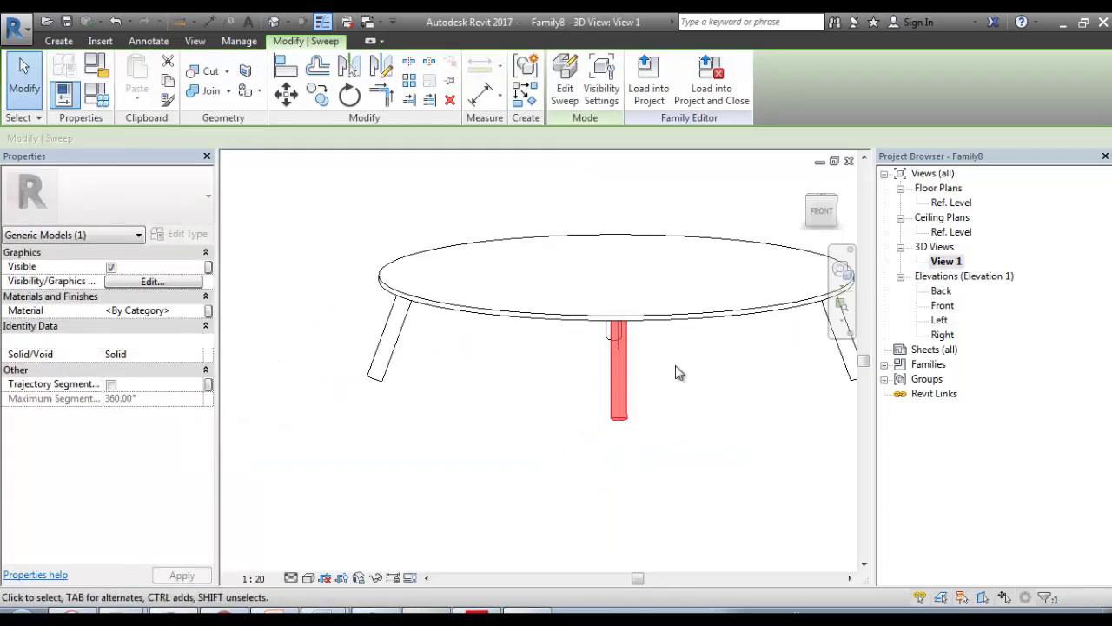
left_click(514, 440)
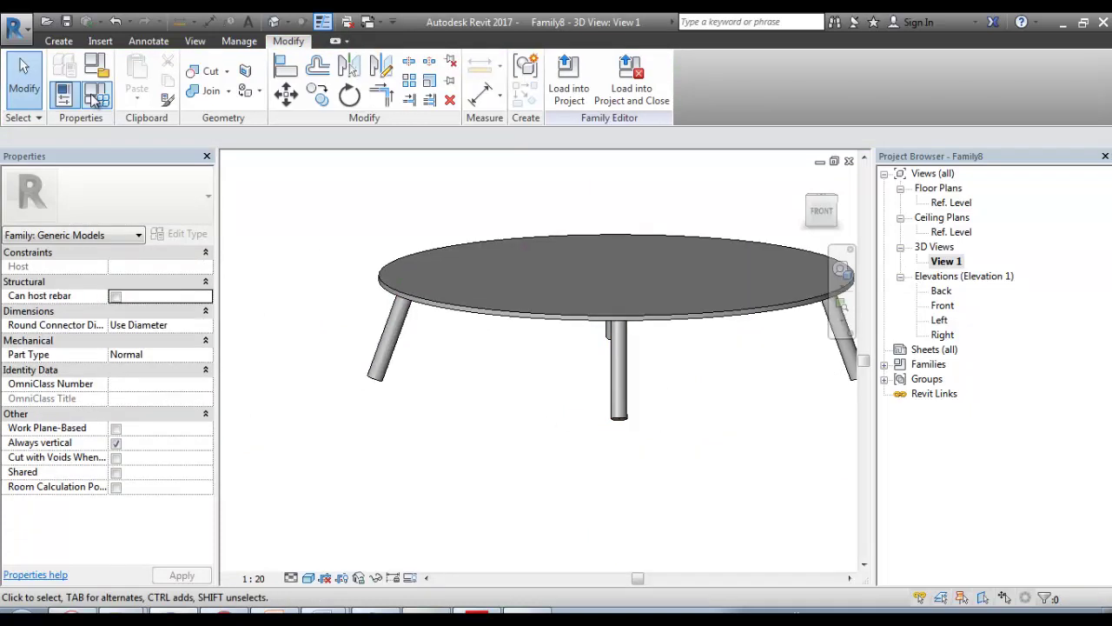
Step: Set the HIGHT OF TABLE parameter to 1200 and inspect the lengthened legs in 3D
left_click(97, 95)
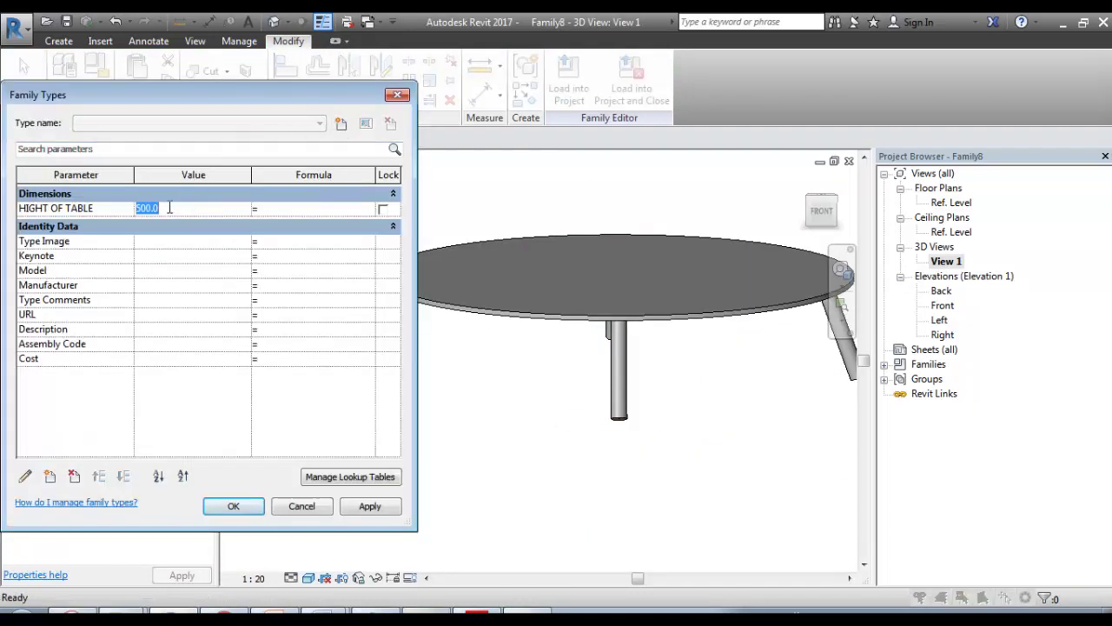
left_click(374, 508)
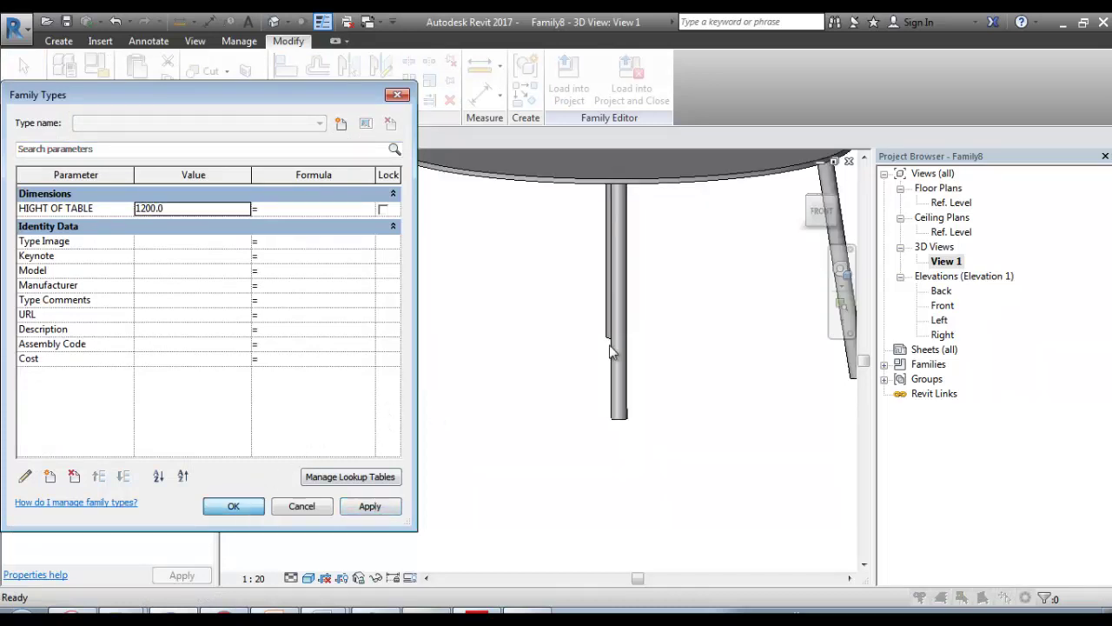
key("Return")
scroll(610, 327, "down", 2)
middle_click_drag(606, 414, 580, 339, "shift")
mouse_move(654, 285)
middle_mouse_down("shift")
mouse_move(644, 306)
mouse_move(640, 298)
middle_mouse_up("shift")
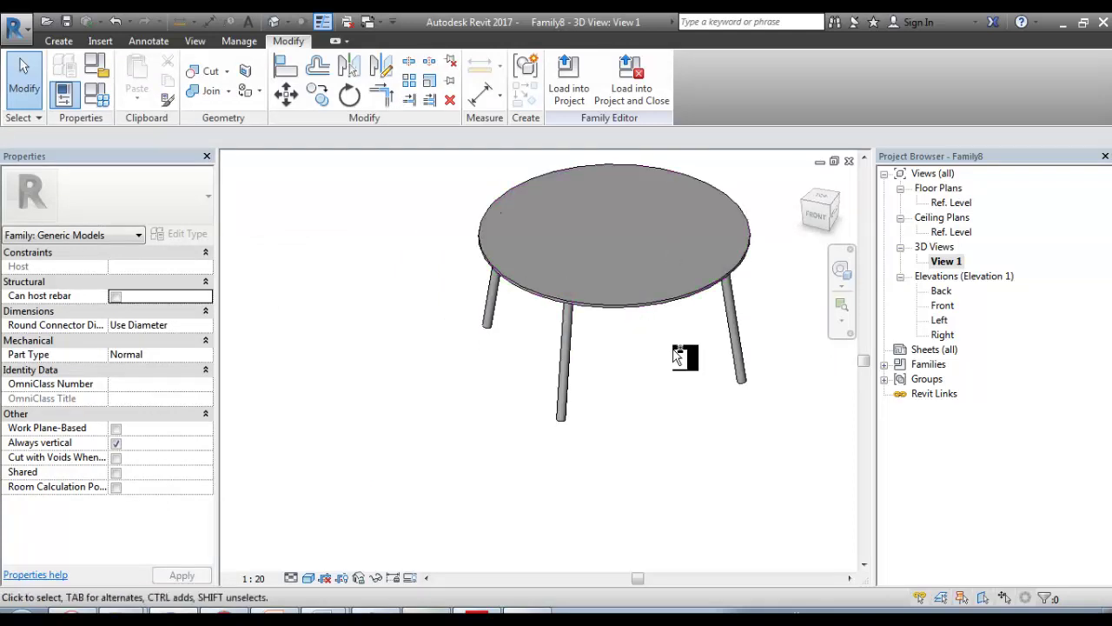
Step: In the Front elevation, examine reference planes B1 and B2 between the legs and their position relative to the seat
key("ctrl+Tab")
scroll(584, 315, "down", 3)
scroll(628, 332, "up", 2)
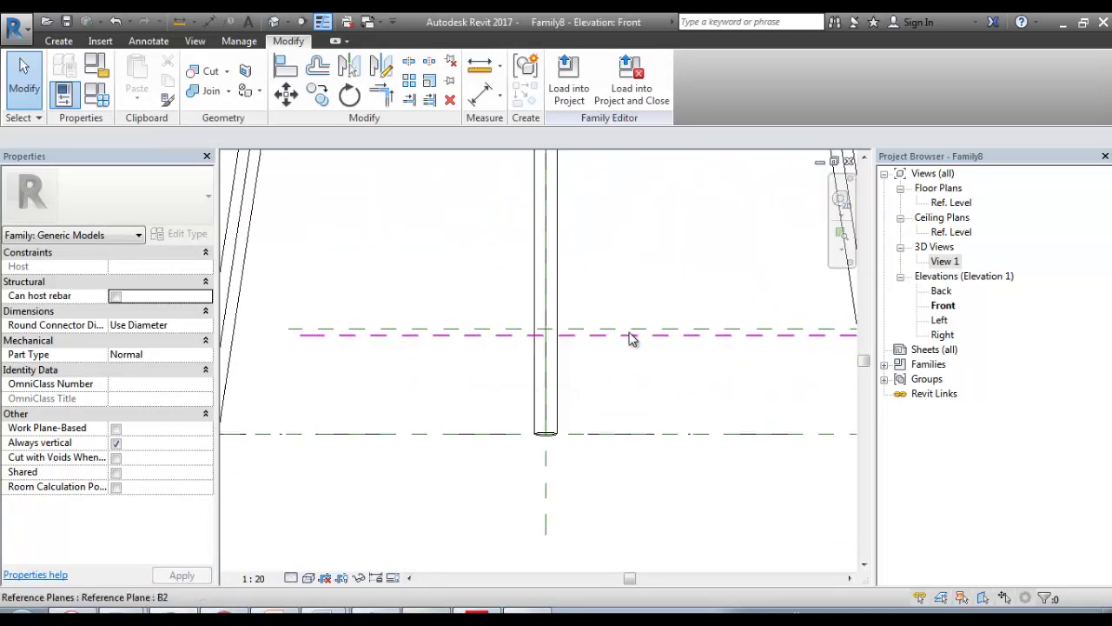
middle_click_drag(629, 339, 610, 364)
scroll(571, 358, "up", 1)
middle_click_drag(347, 360, 531, 364)
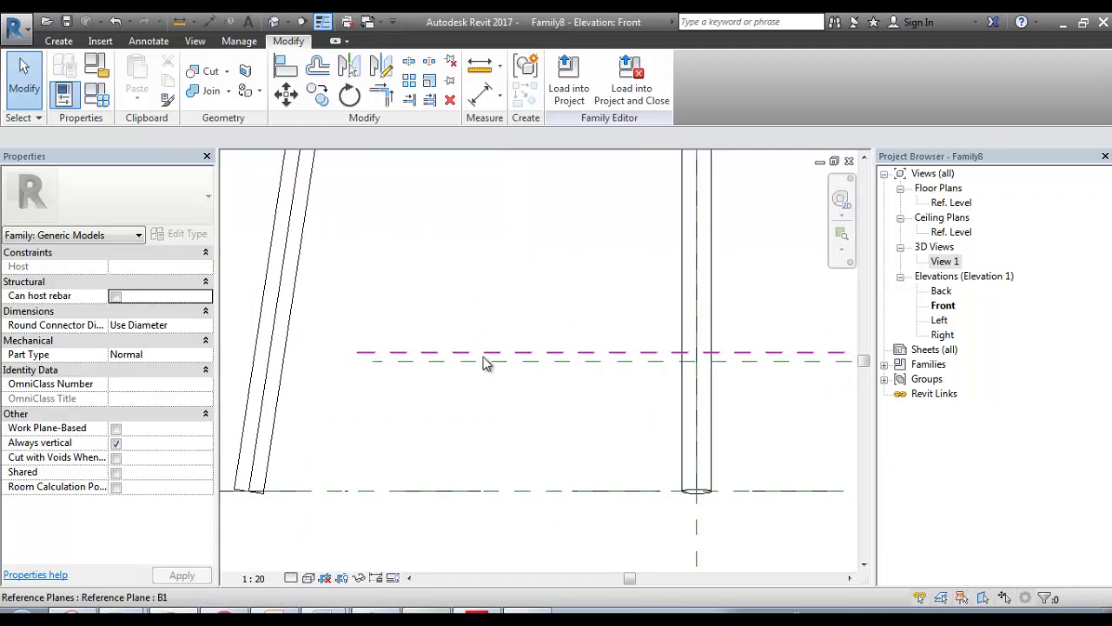
left_click(485, 358)
scroll(452, 358, "down", 2)
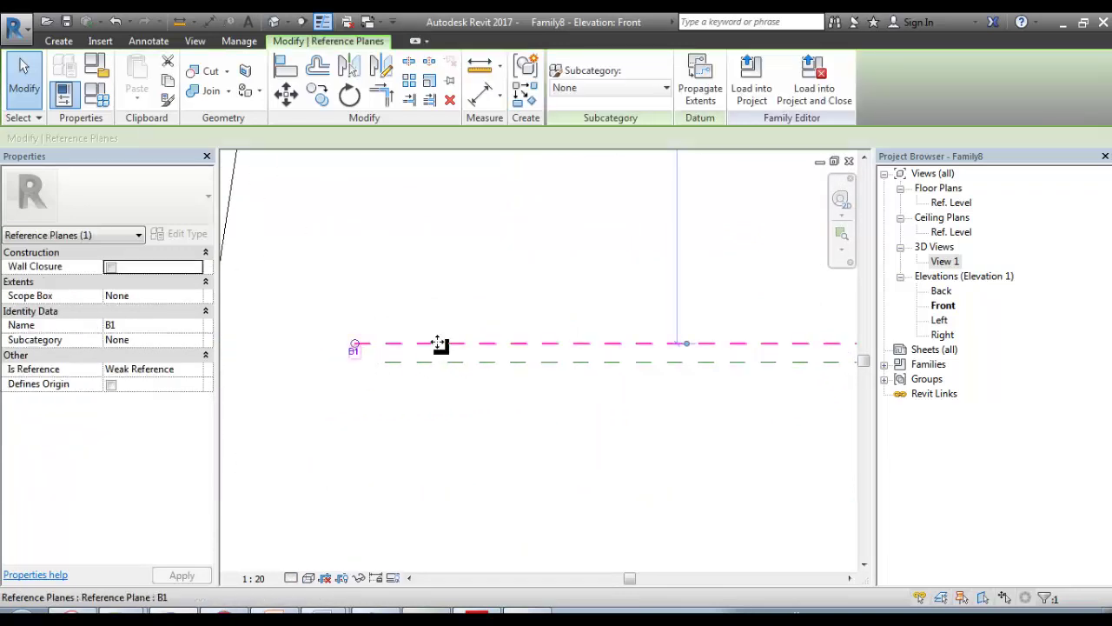
key("Escape")
scroll(545, 348, "up", 2)
left_click(548, 340)
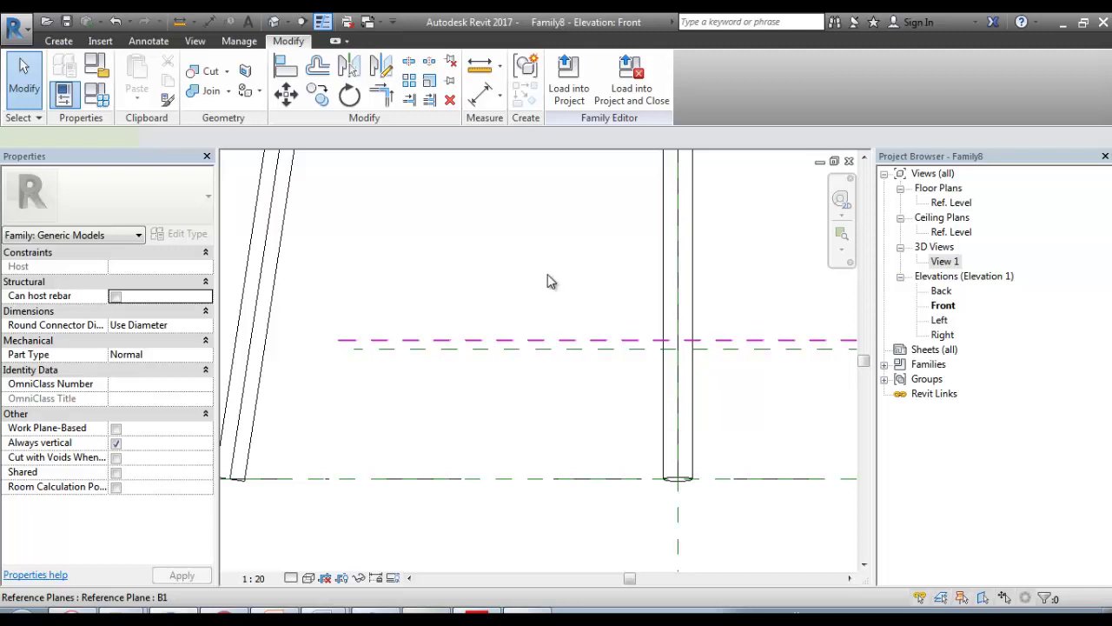
scroll(565, 430, "down", 2)
middle_click_drag(564, 430, 564, 536)
left_click(566, 273)
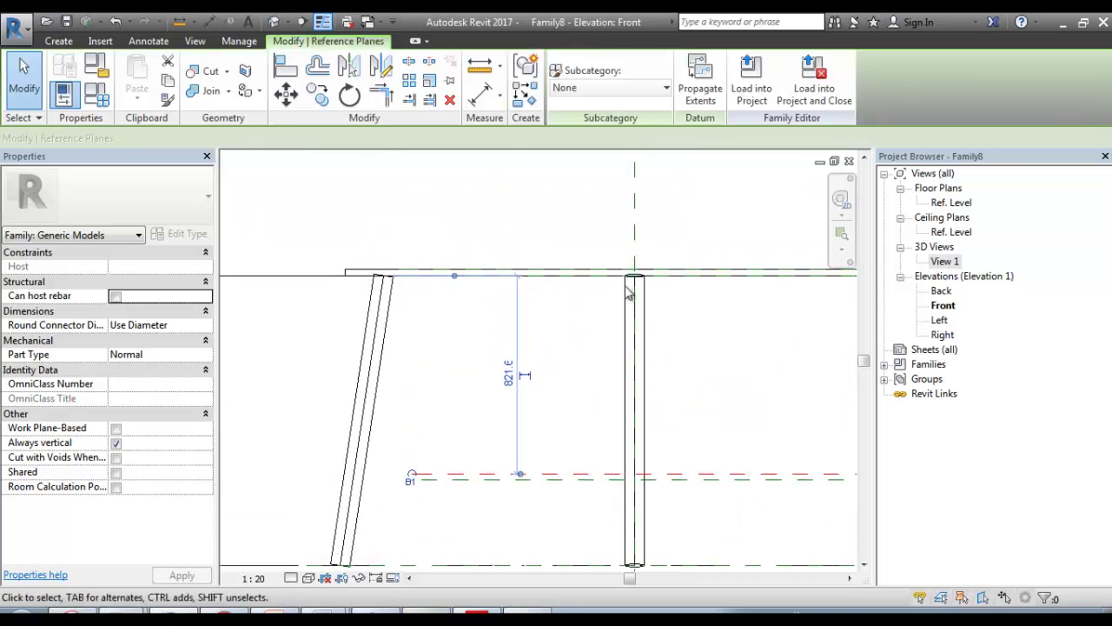
Step: Open the Ref. Level floor plan and set the HIGHT OF TABLE parameter to 500
double_click(952, 204)
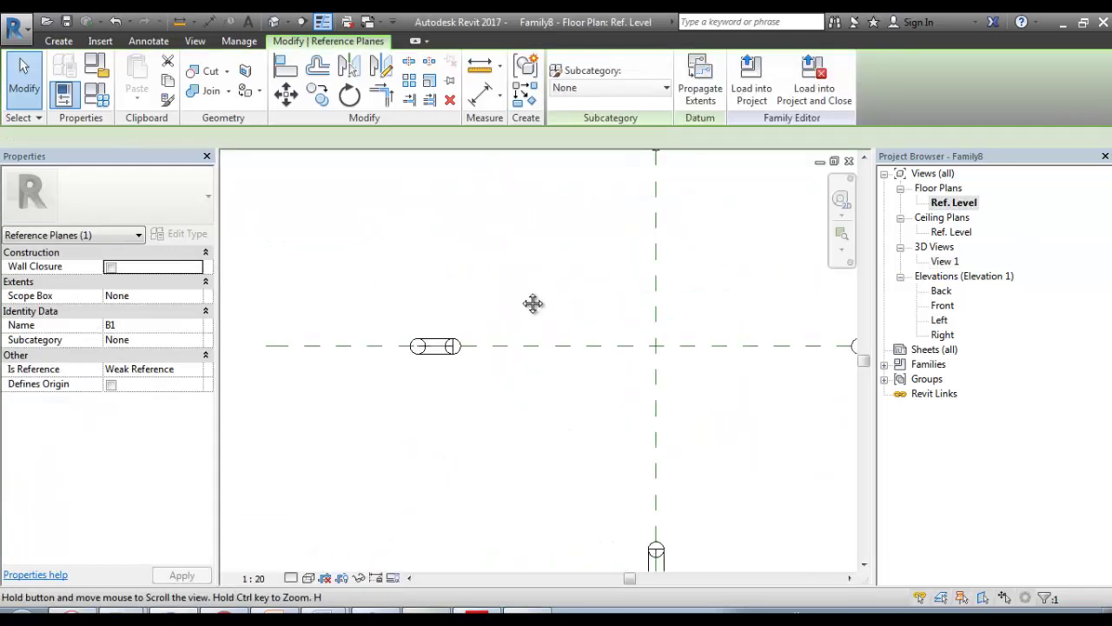
middle_click(534, 303)
scroll(539, 363, "up", 2)
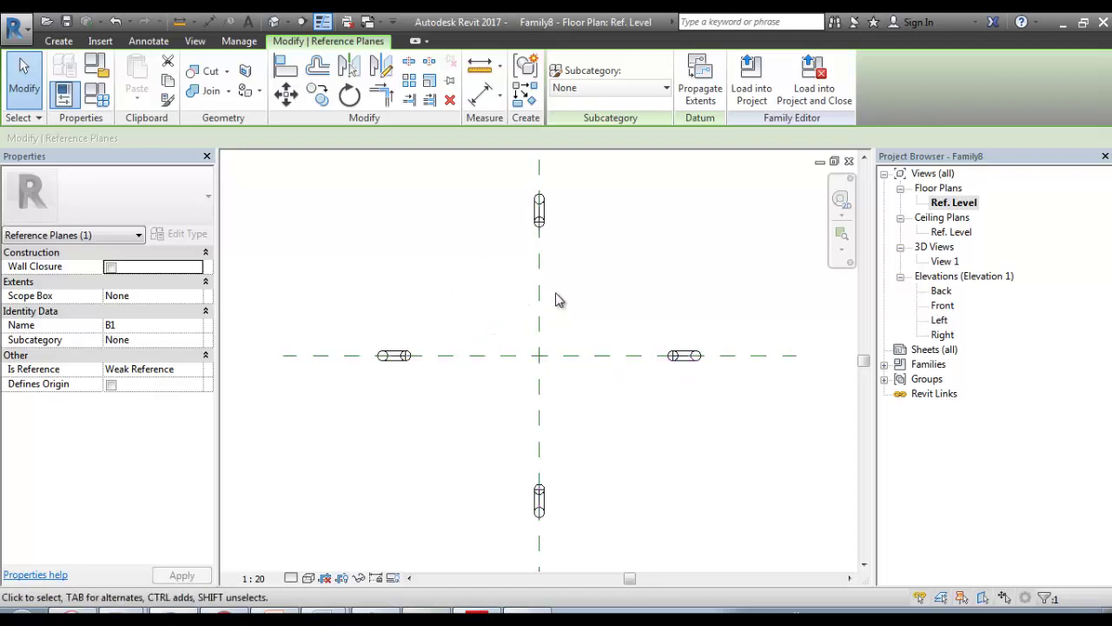
left_click(463, 288)
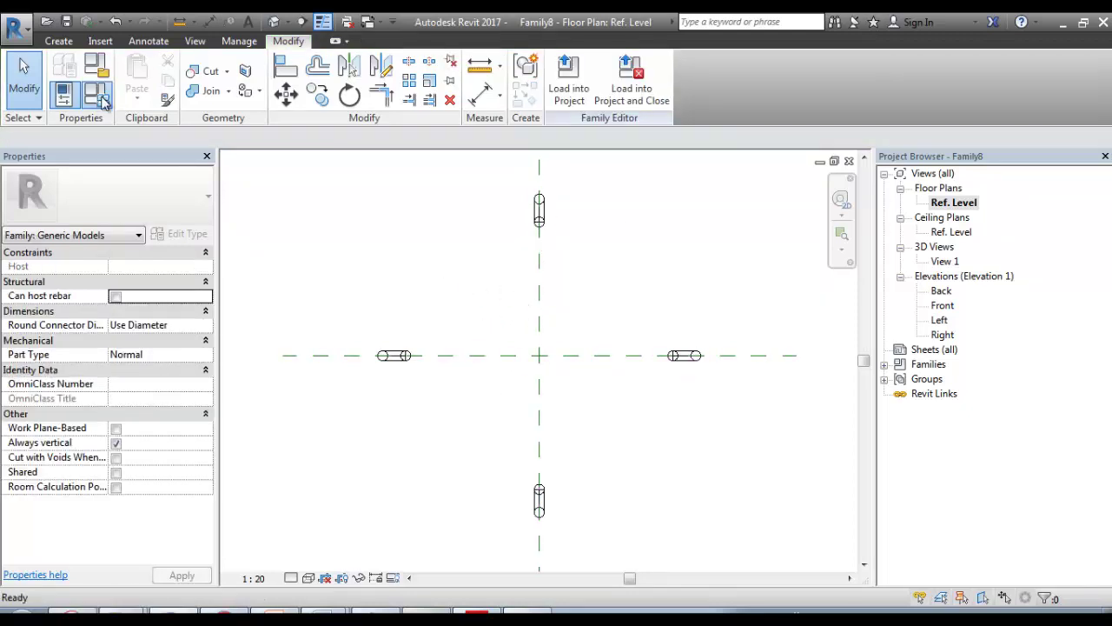
left_click(96, 94)
left_click(195, 199)
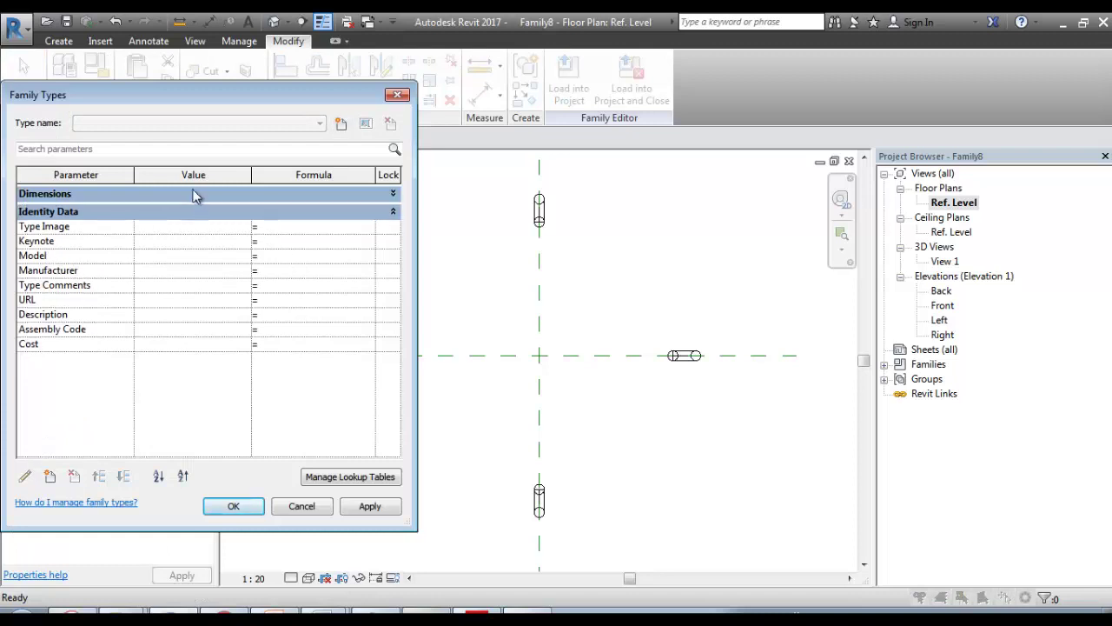
left_click(194, 195)
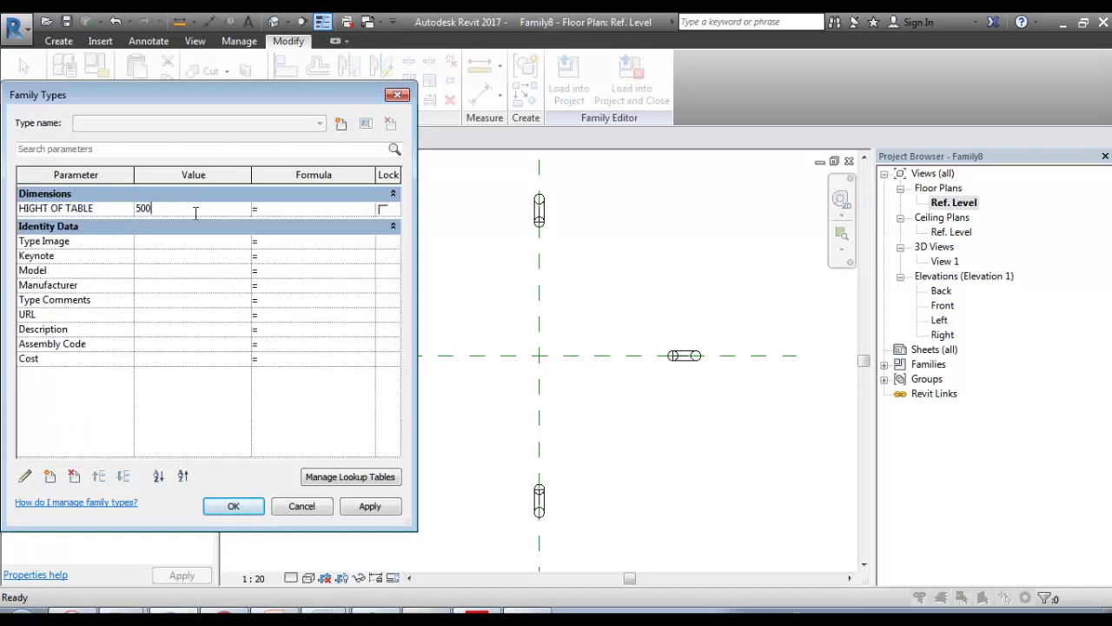
left_click(241, 507)
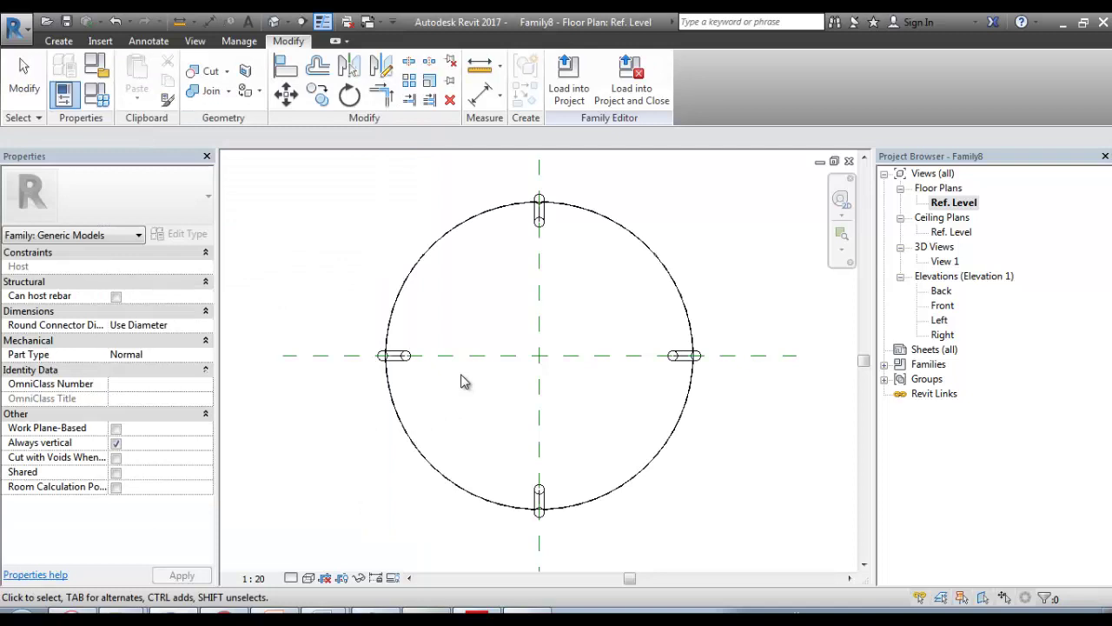
Step: Start a new extrusion in the Ref. Level plan and set its work plane to Reference Plane : B1
middle_click_drag(465, 310, 409, 342)
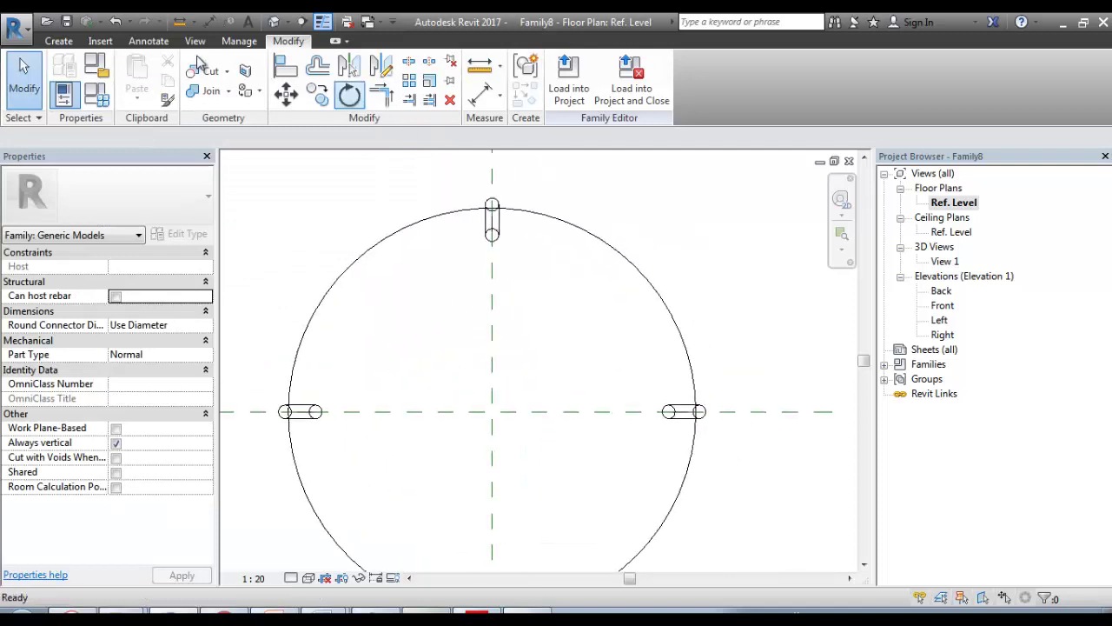
left_click(59, 42)
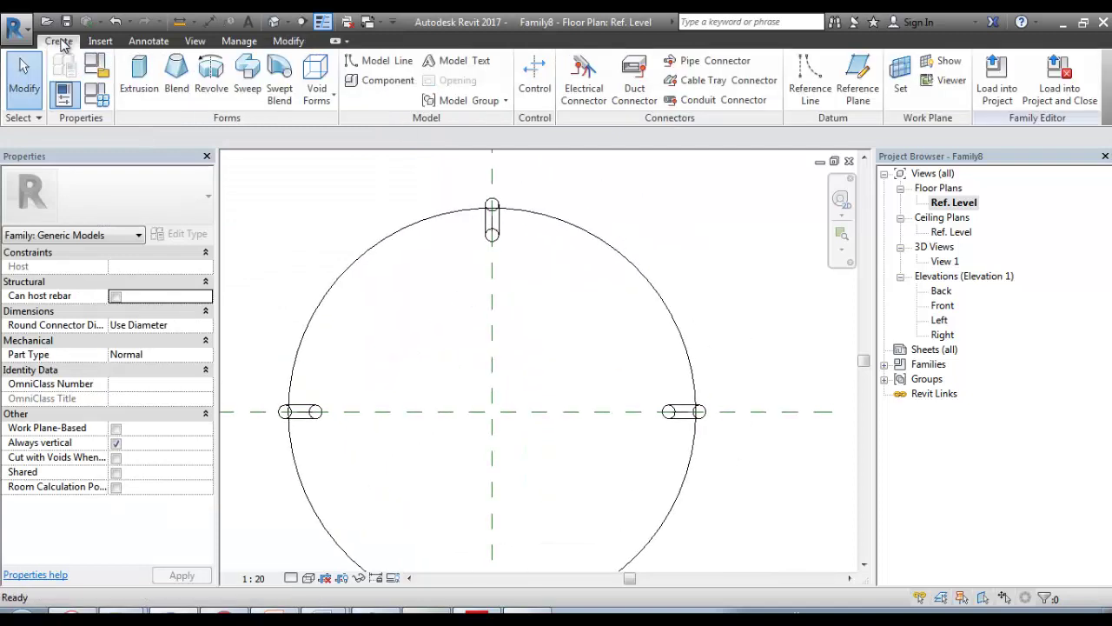
left_click(592, 248)
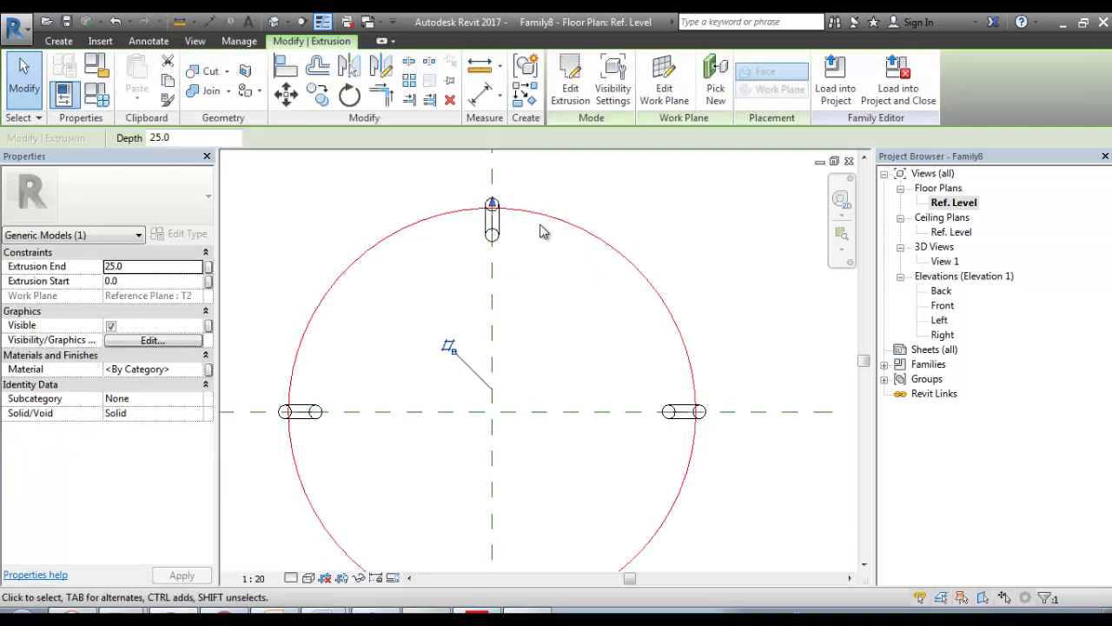
left_click(73, 41)
left_click(138, 79)
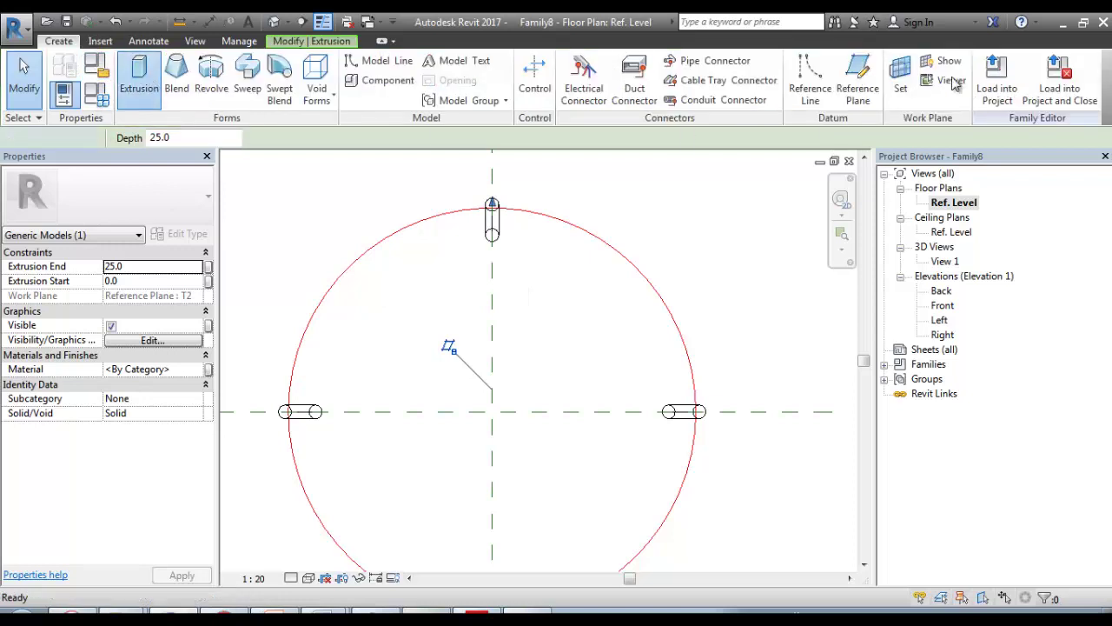
left_click(706, 77)
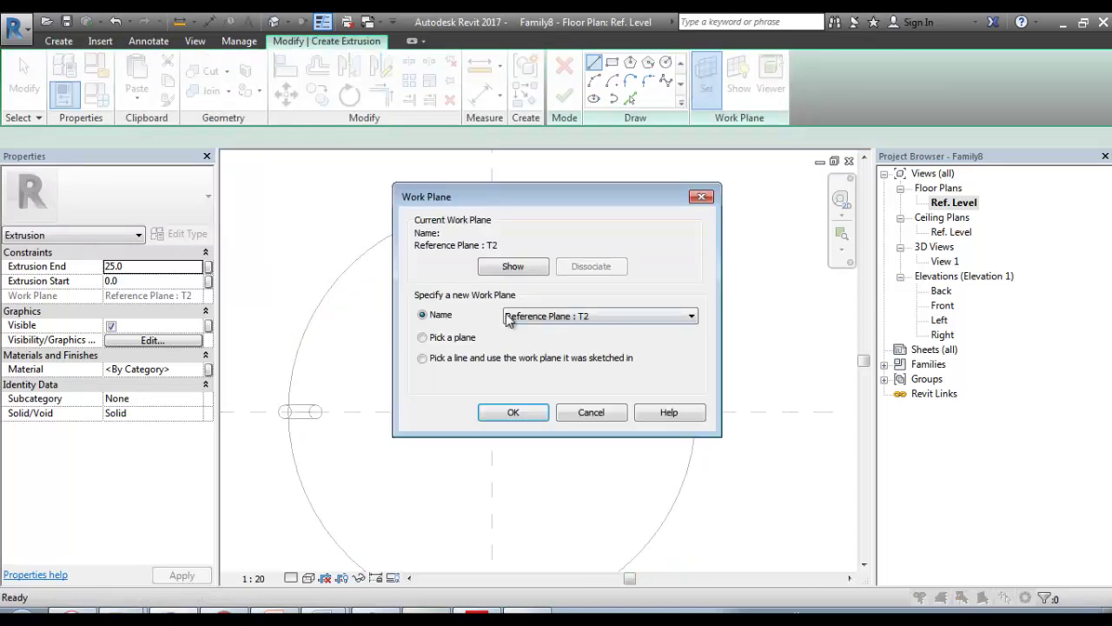
left_click(549, 317)
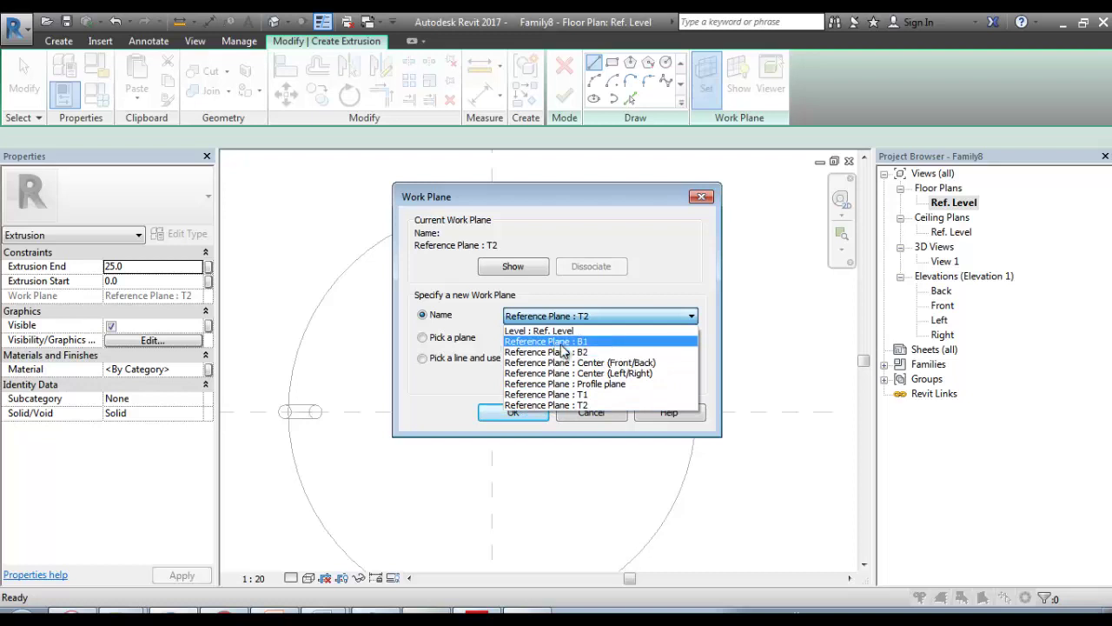
left_click(561, 342)
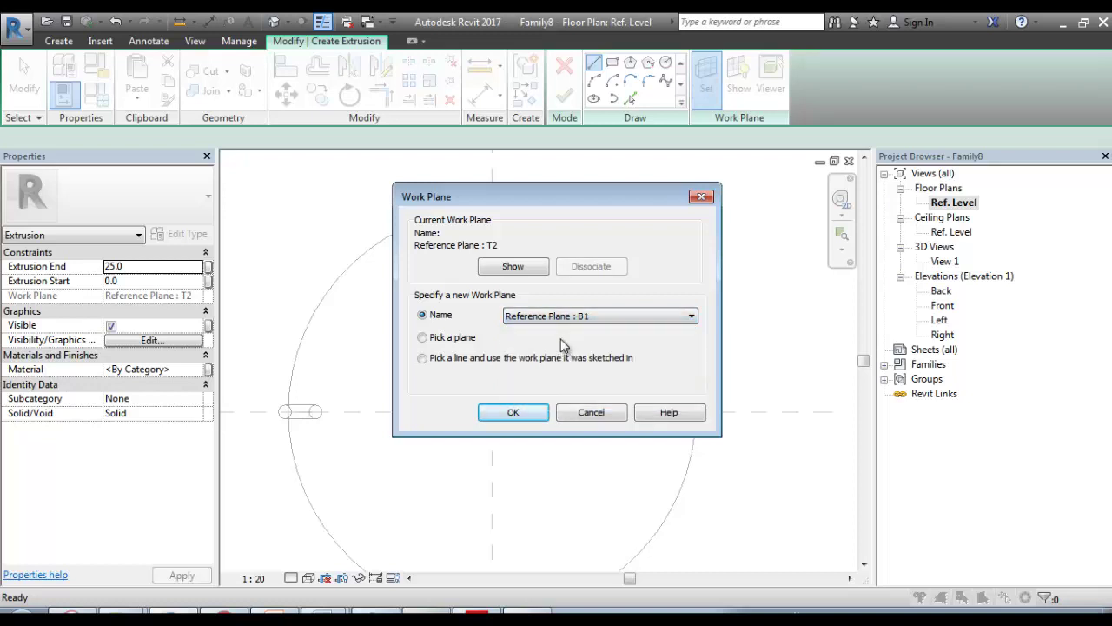
left_click(513, 411)
Step: Sketch two concentric circles centred on the reference planes' intersection, the outer about 1120 in radius, and finish the 25 deep ring extrusion
left_click(666, 62)
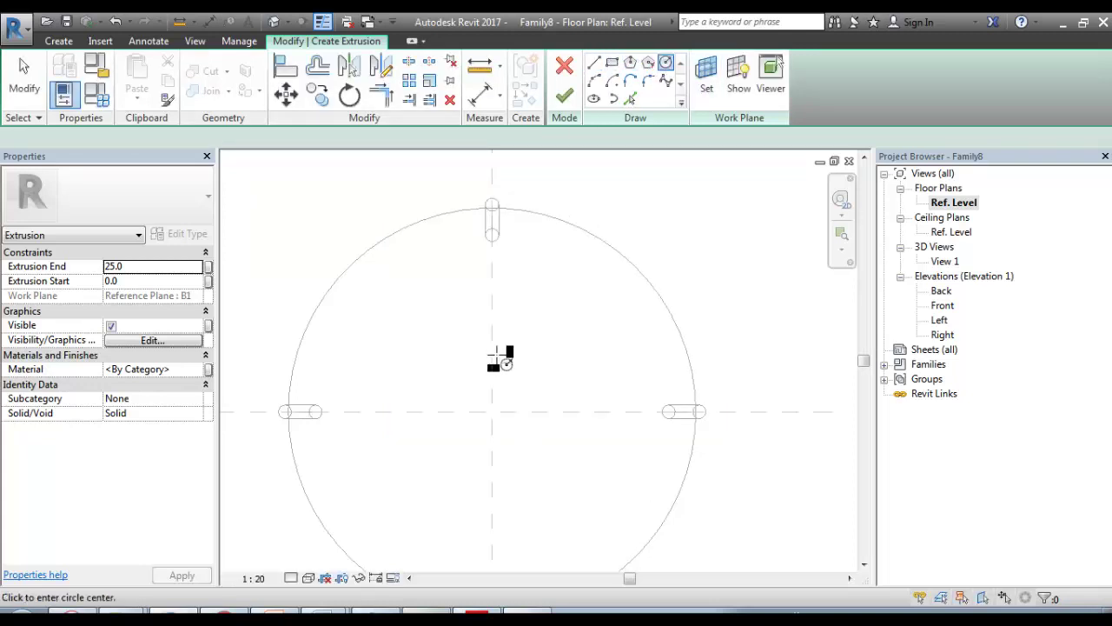
left_click(491, 412)
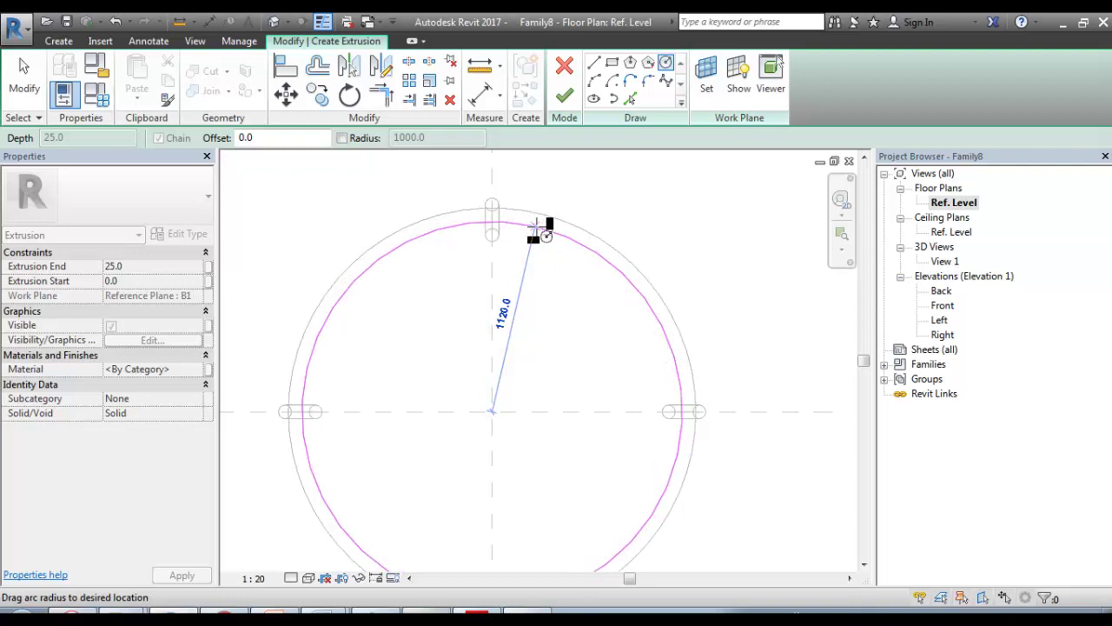
left_click(537, 228)
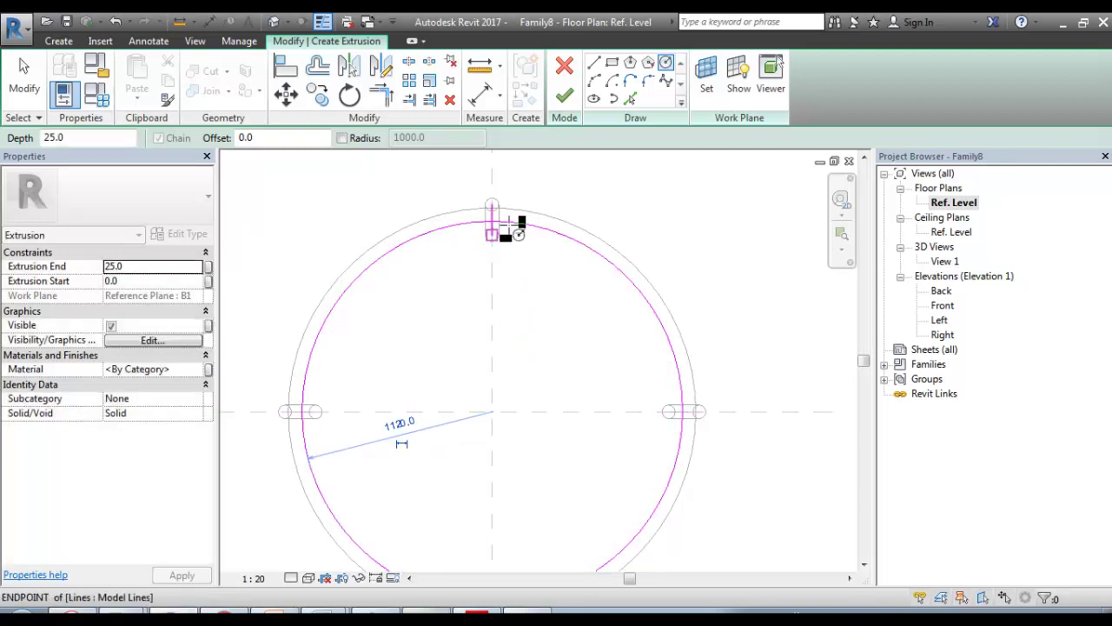
left_click(491, 411)
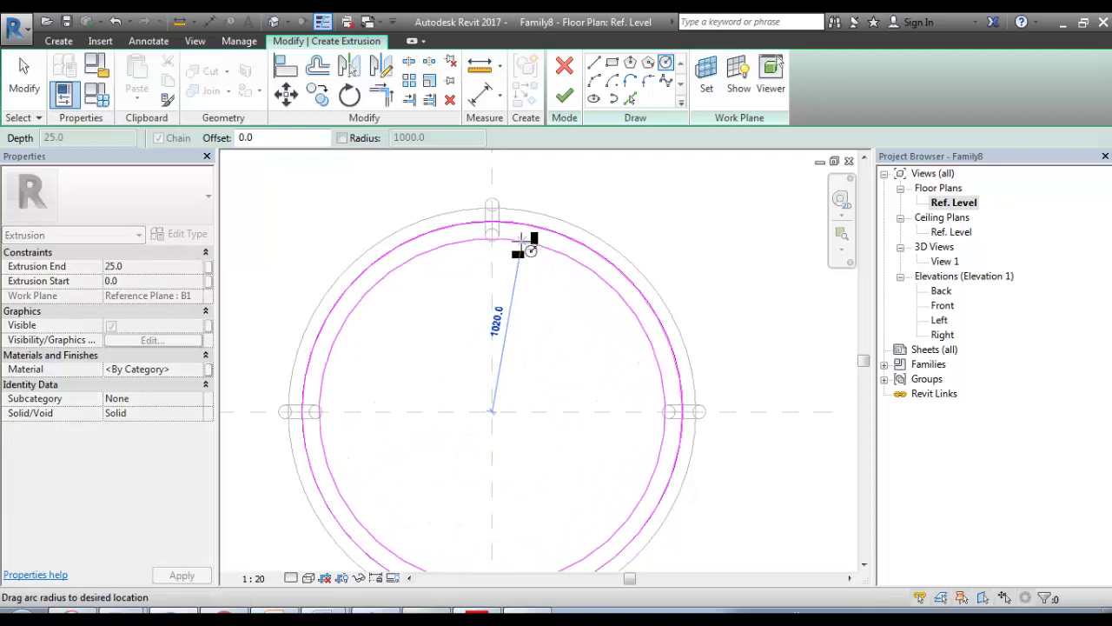
left_click(522, 243)
key("Escape")
key("Escape")
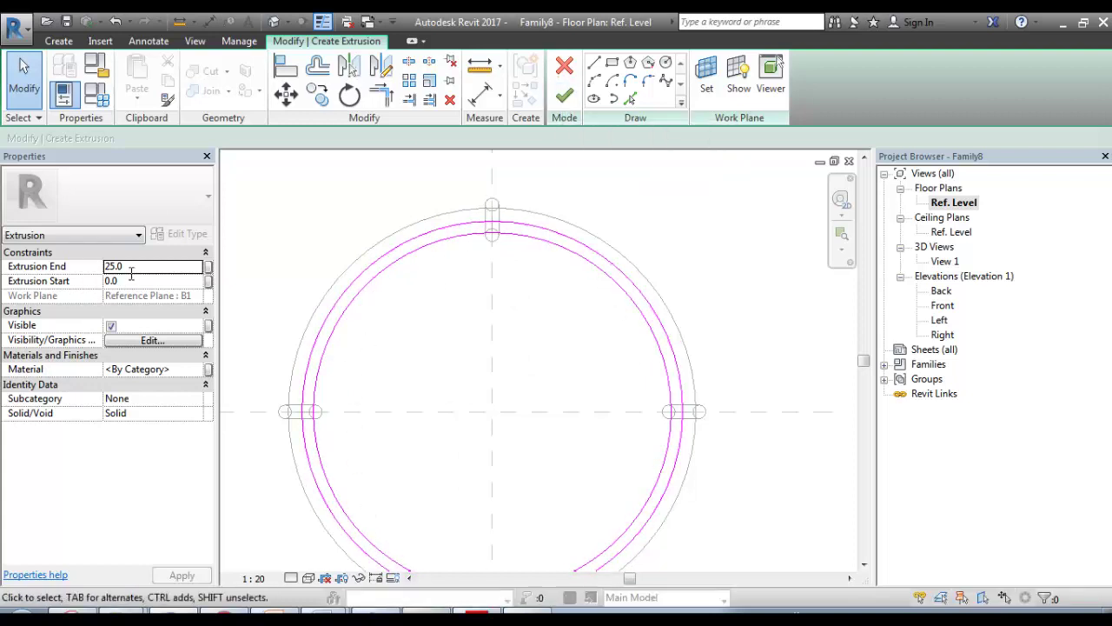
left_click(563, 95)
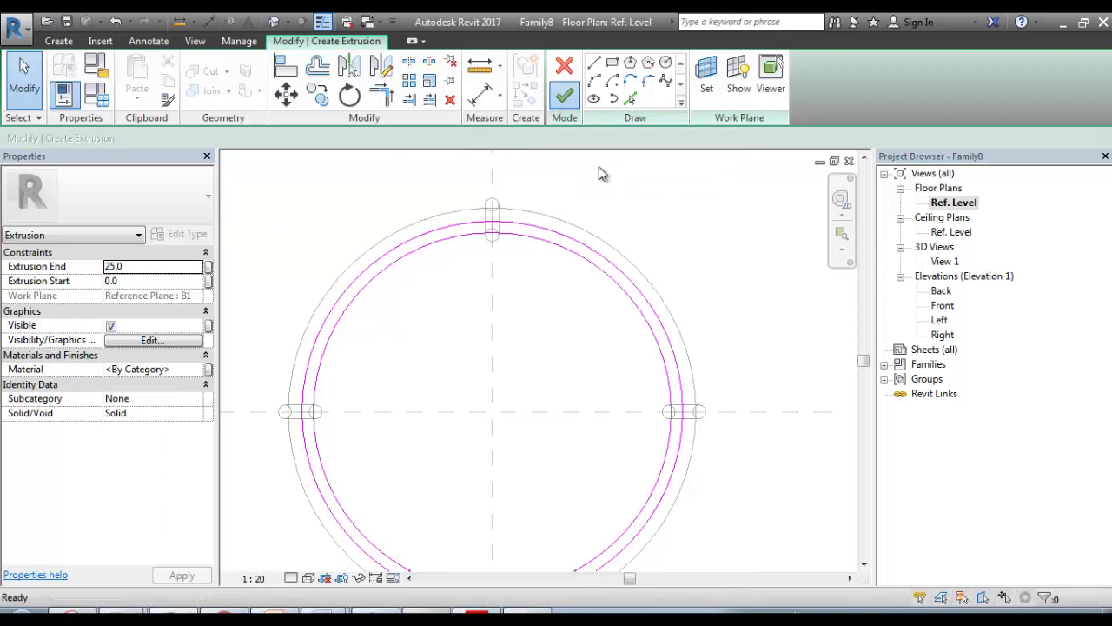
Step: In the Front elevation, pull the ring's upper face down to reference plane B2, giving a depth of -25, and lock it there
double_click(943, 305)
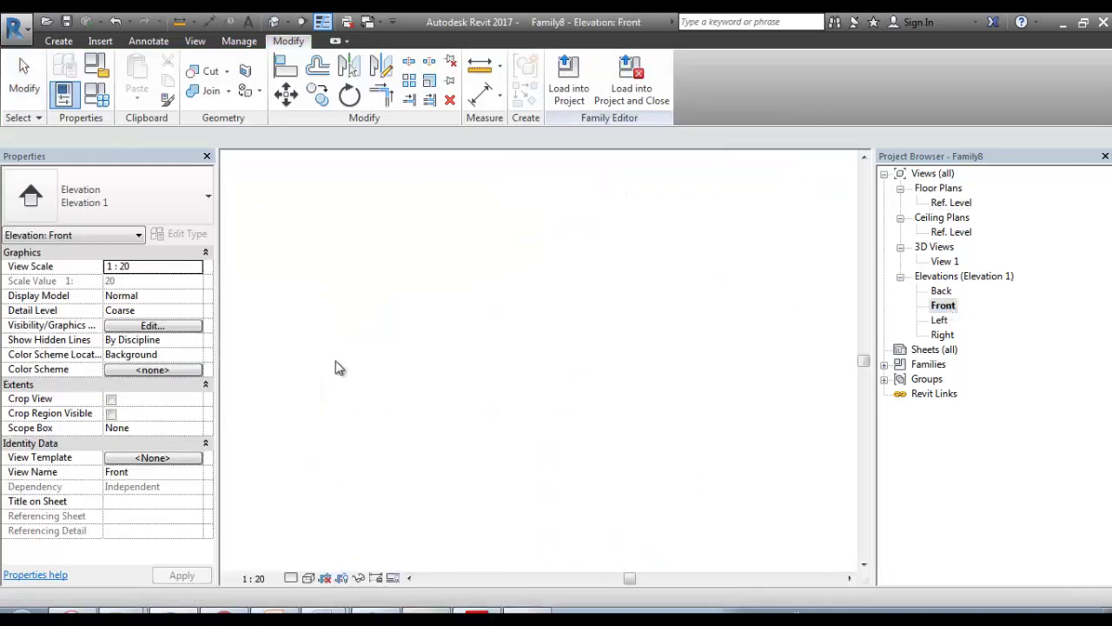
middle_click_drag(517, 457, 505, 376)
scroll(473, 393, "up", 2)
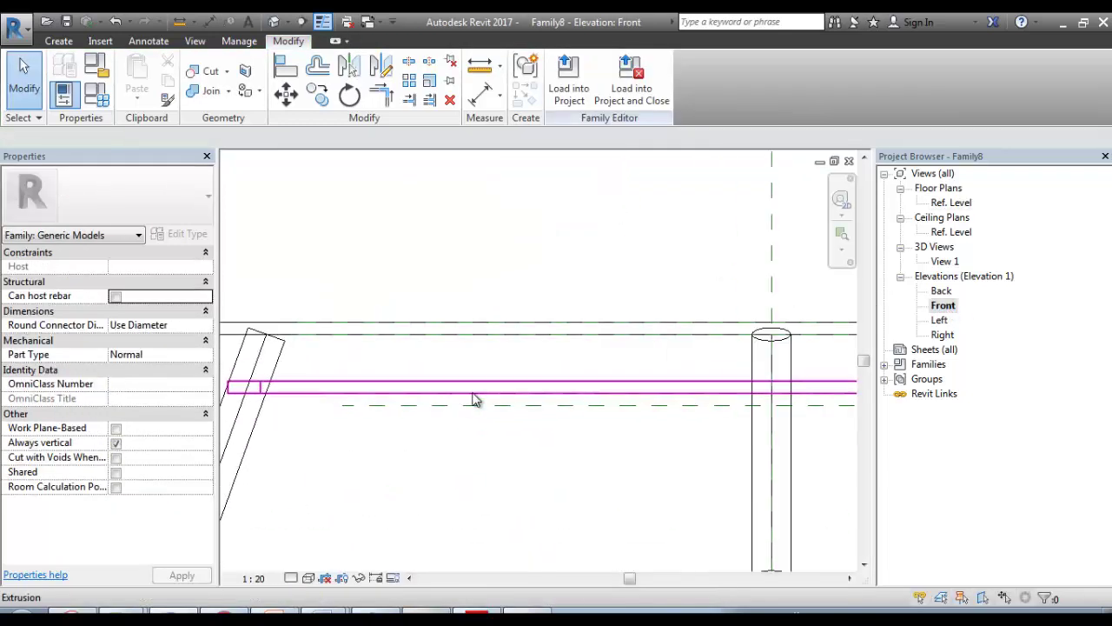
left_click(566, 400)
middle_click_drag(625, 382, 422, 379)
scroll(570, 375, "up", 4)
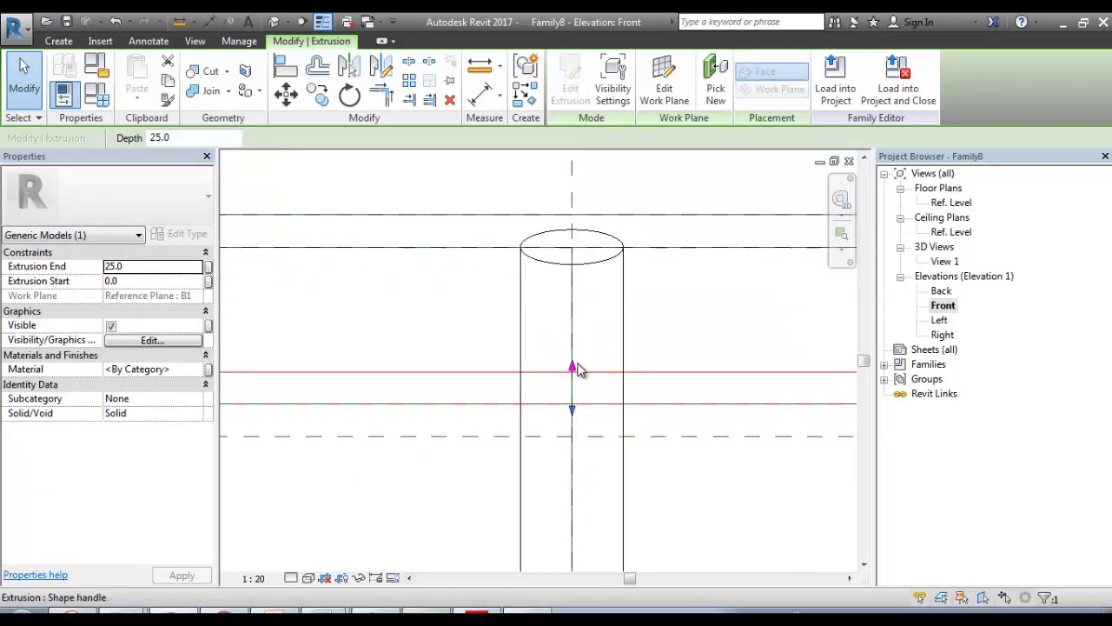
left_click_drag(578, 369, 576, 447)
scroll(514, 464, "down", 2)
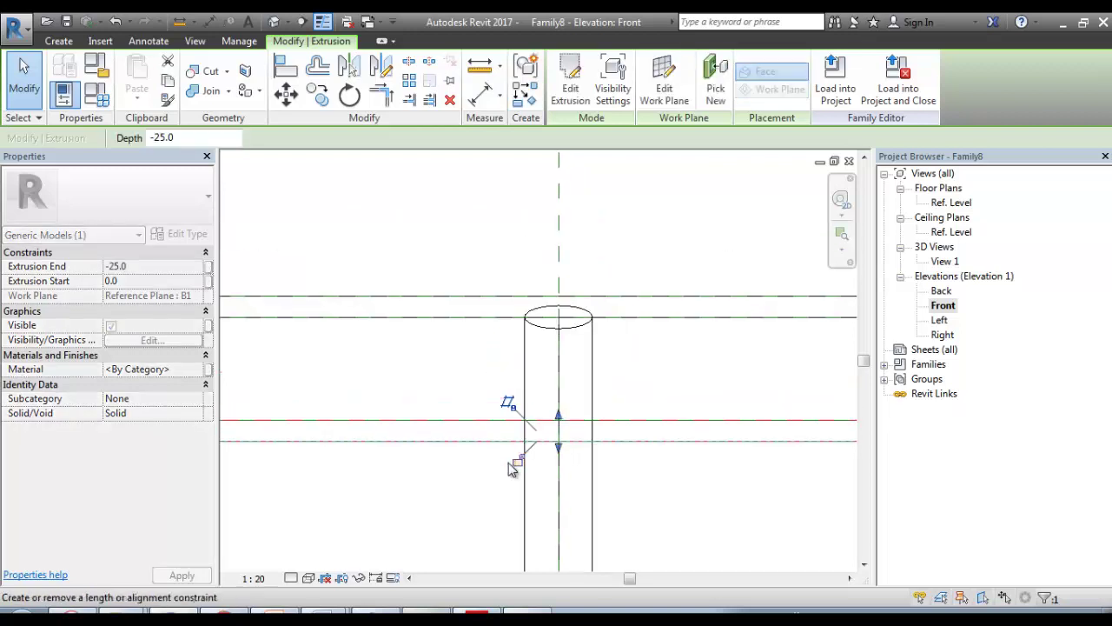
left_click(471, 464)
Step: Examine in the Front elevation how both ends of the ring meet the sloped legs beneath the seat
scroll(568, 466, "down", 2)
middle_click_drag(569, 466, 517, 427)
scroll(513, 422, "down", 2)
scroll(545, 412, "down", 1)
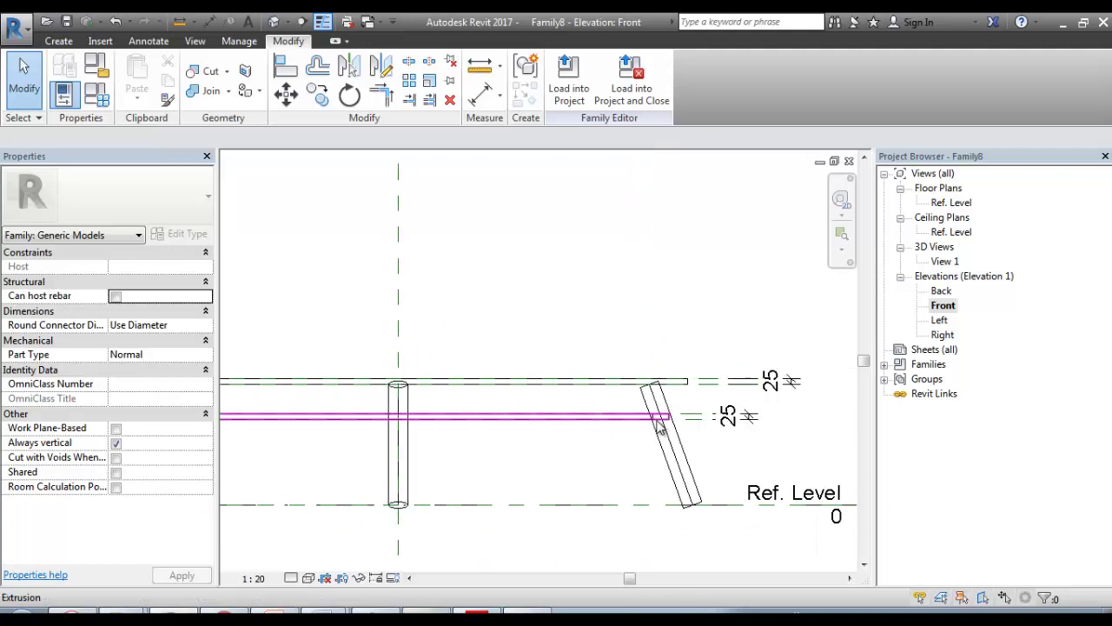
scroll(655, 420, "up", 2)
scroll(651, 424, "up", 1)
scroll(674, 403, "down", 6)
middle_click_drag(611, 417, 662, 395)
scroll(662, 395, "down", 3)
middle_click_drag(423, 415, 526, 423)
scroll(524, 436, "up", 2)
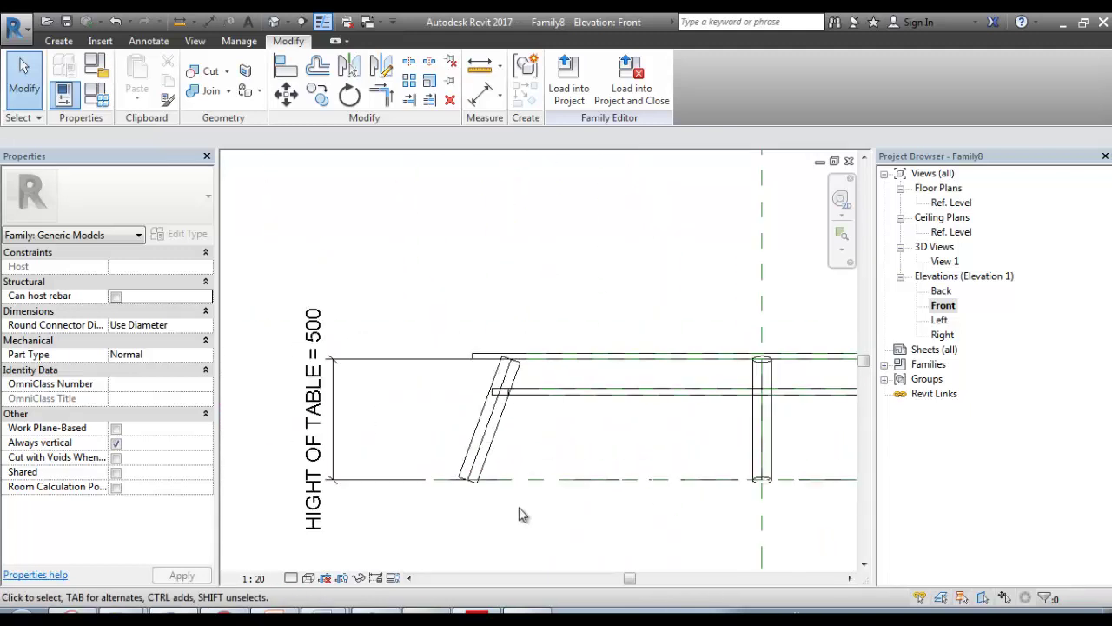
Step: Dimension the height from Ref. Level to the ring's underside and label it with a new family parameter named h
key("i")
left_click(552, 479)
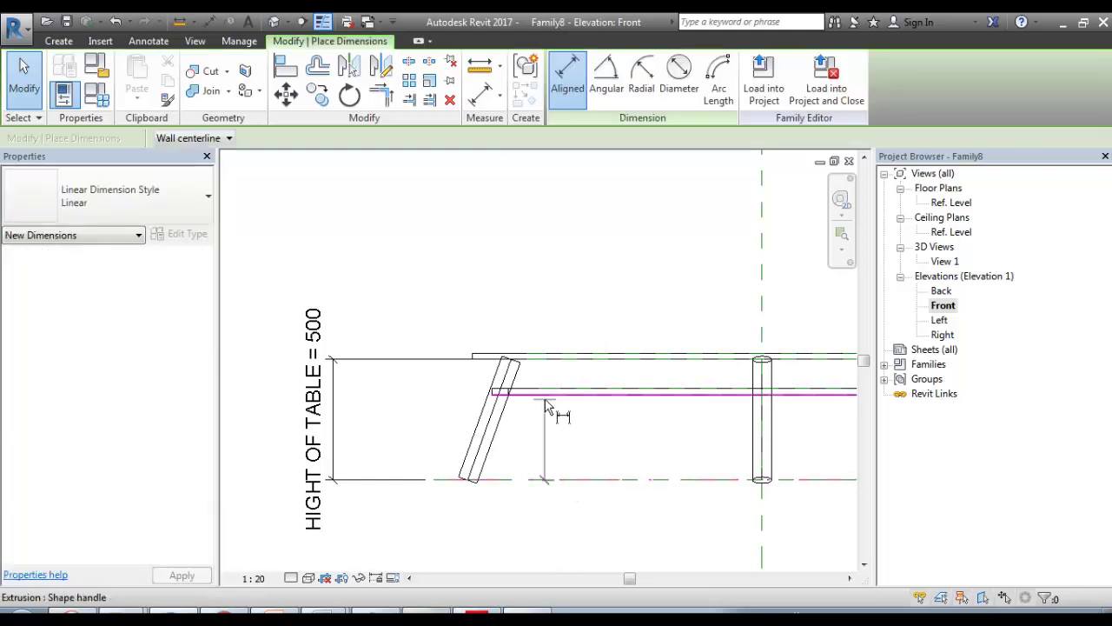
left_click(545, 404)
left_click(442, 423)
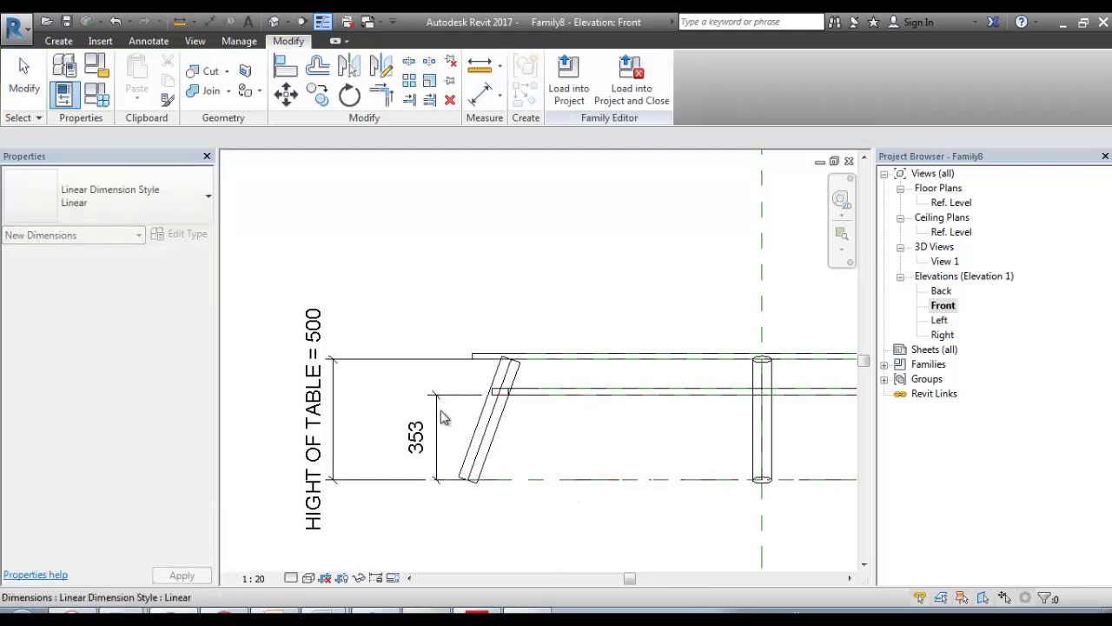
key("Escape")
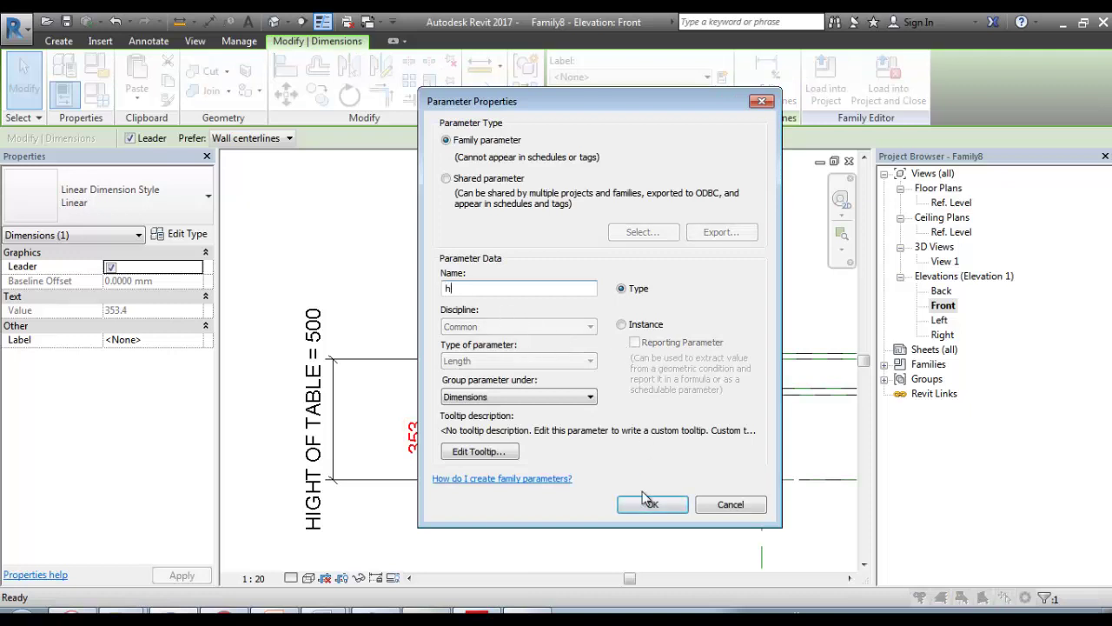
left_click(651, 504)
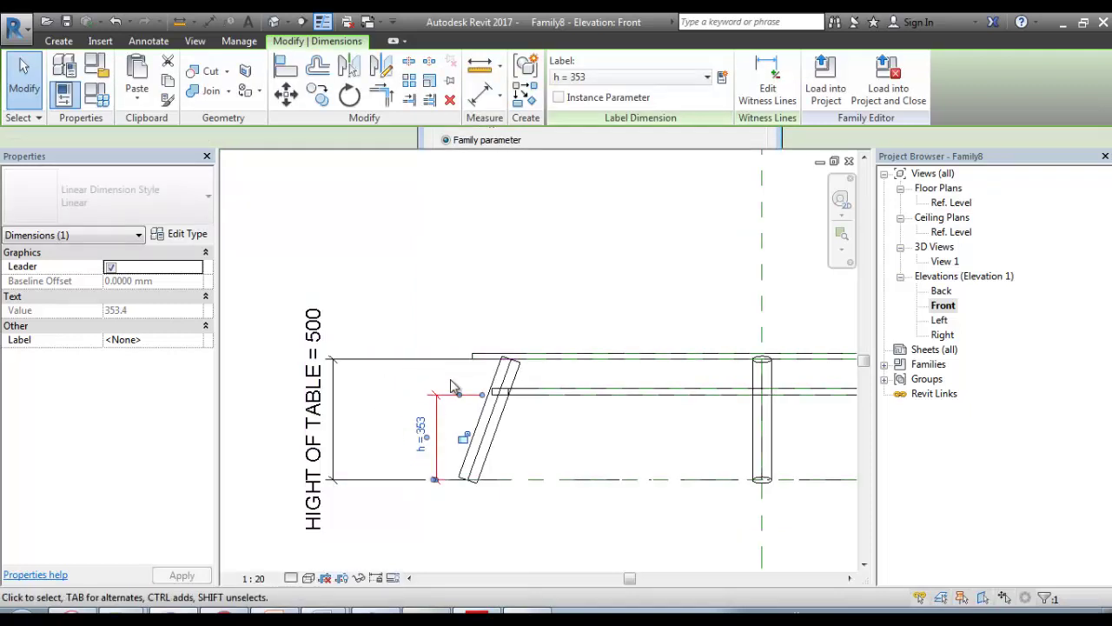
left_click(579, 454)
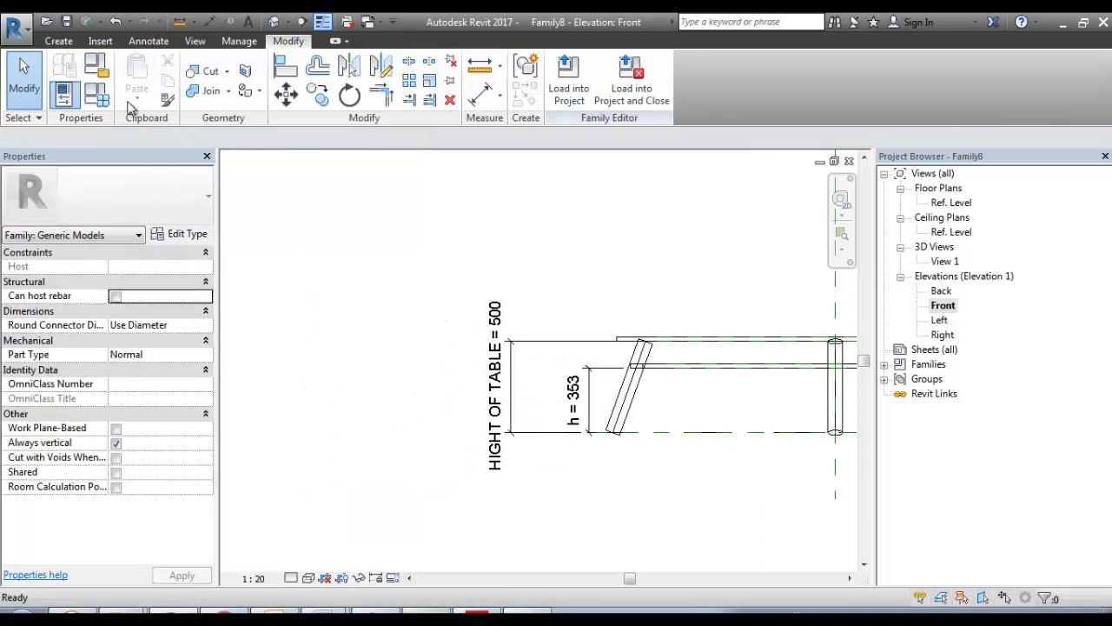
Step: Try to set the HIGHT OF TABLE parameter to 600 and h to 400, then discard the changes
left_click(97, 97)
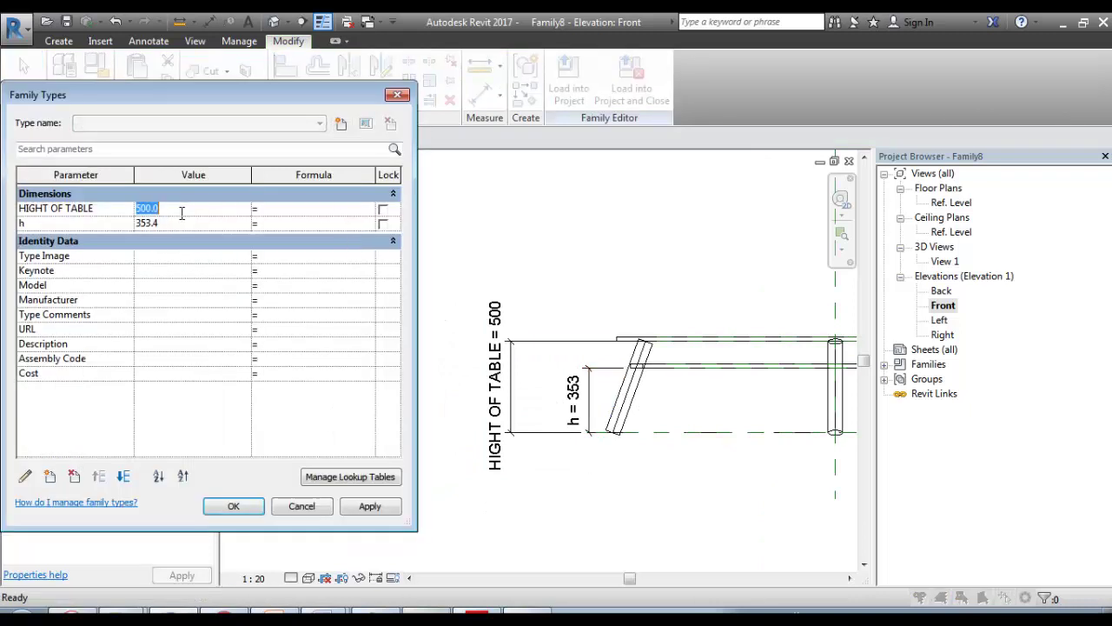
type("600")
left_click(169, 223)
left_click(369, 507)
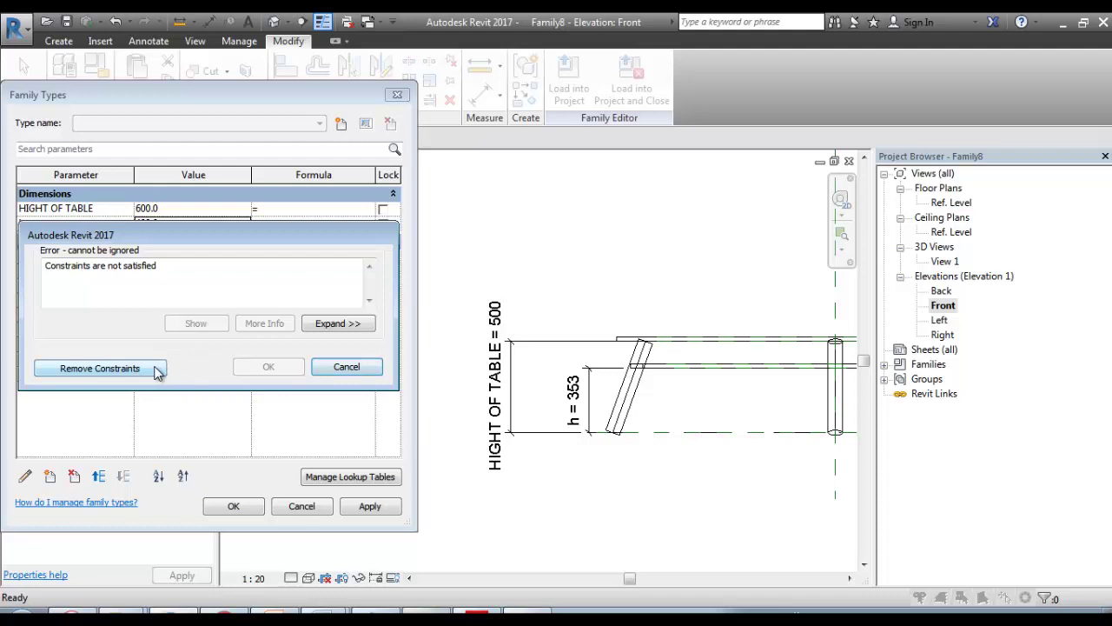
left_click(346, 367)
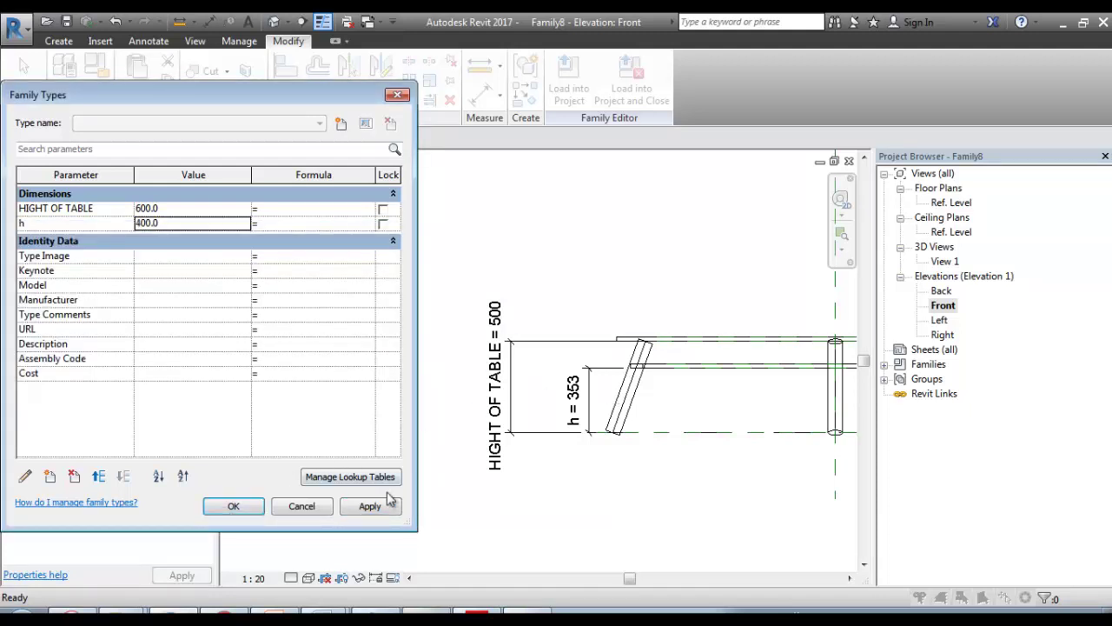
left_click(263, 512)
key("Escape")
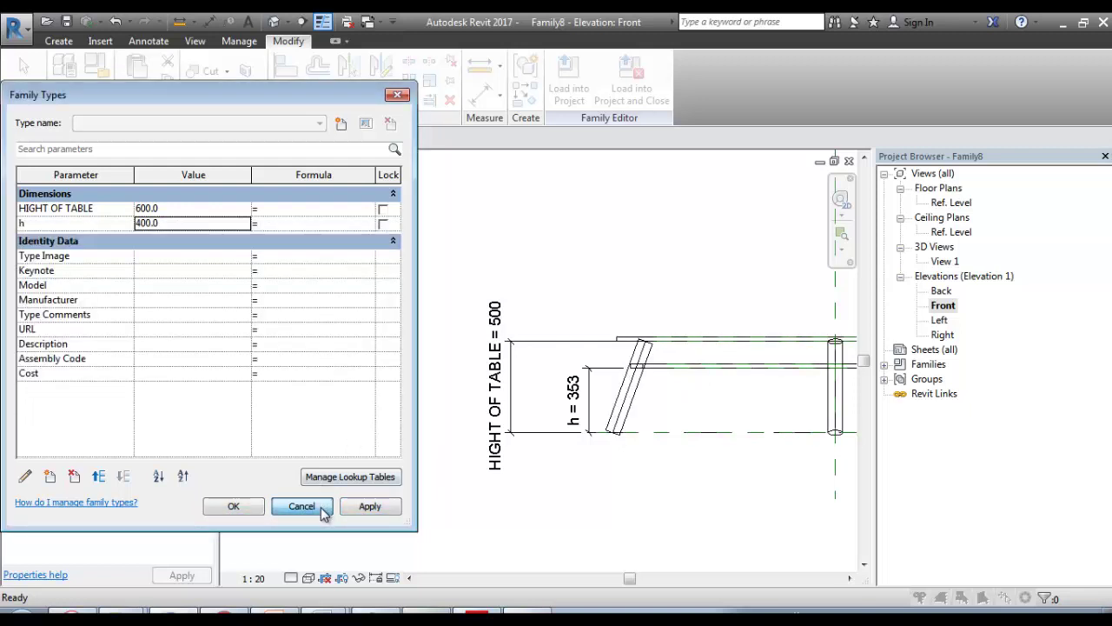
left_click(320, 508)
scroll(499, 385, "up", 3)
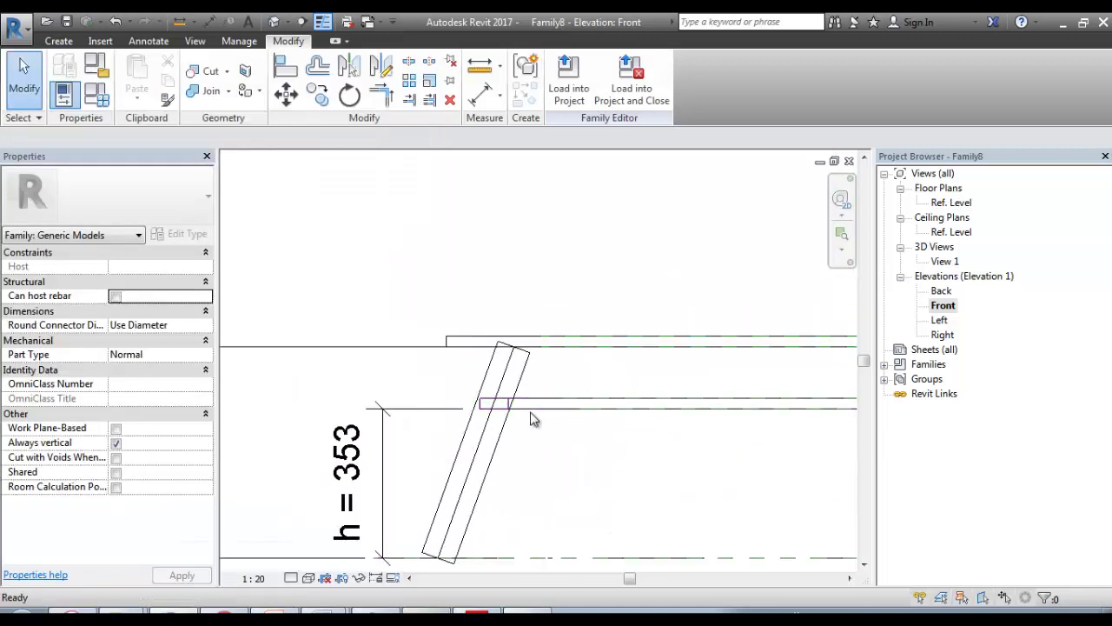
Step: Delete the h dimension and the ring extrusion beneath the seat in the Front elevation
key("d")
key("i")
key("Escape")
left_click(392, 378)
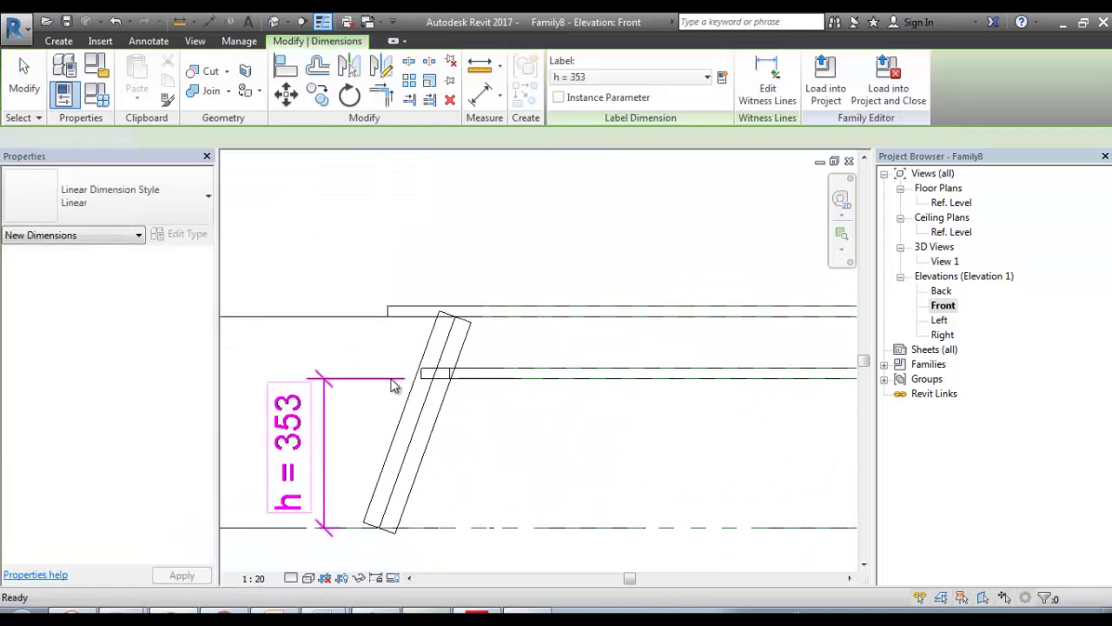
key("Delete")
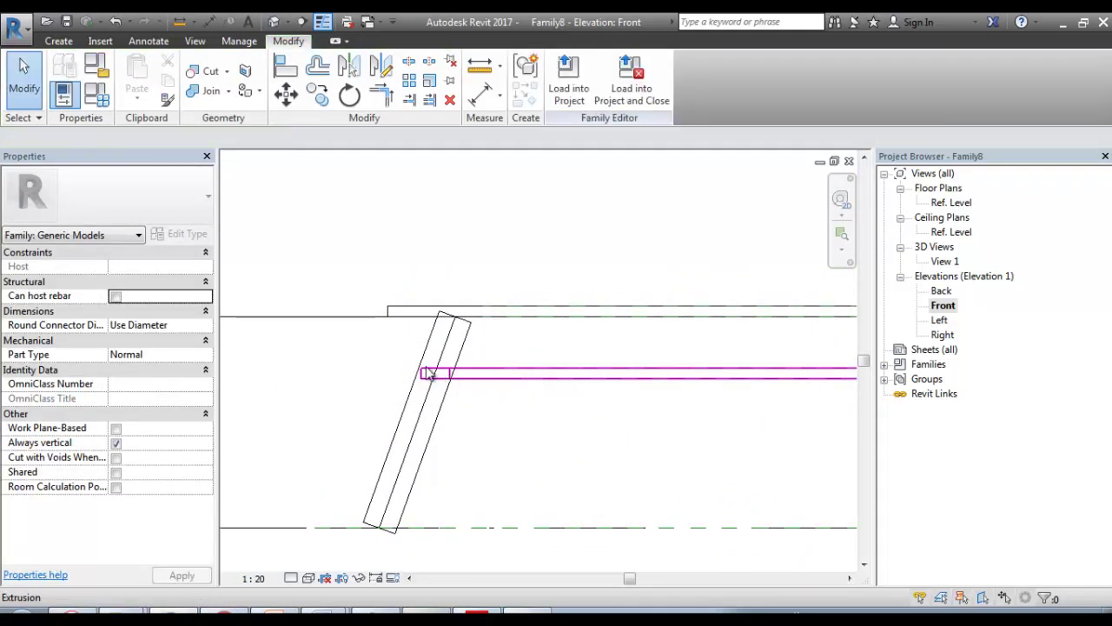
left_click(422, 371)
key("Delete")
Step: Dimension the height from Ref. Level to the lower of the two foot rest reference planes and label it with parameter h
key("d")
key("i")
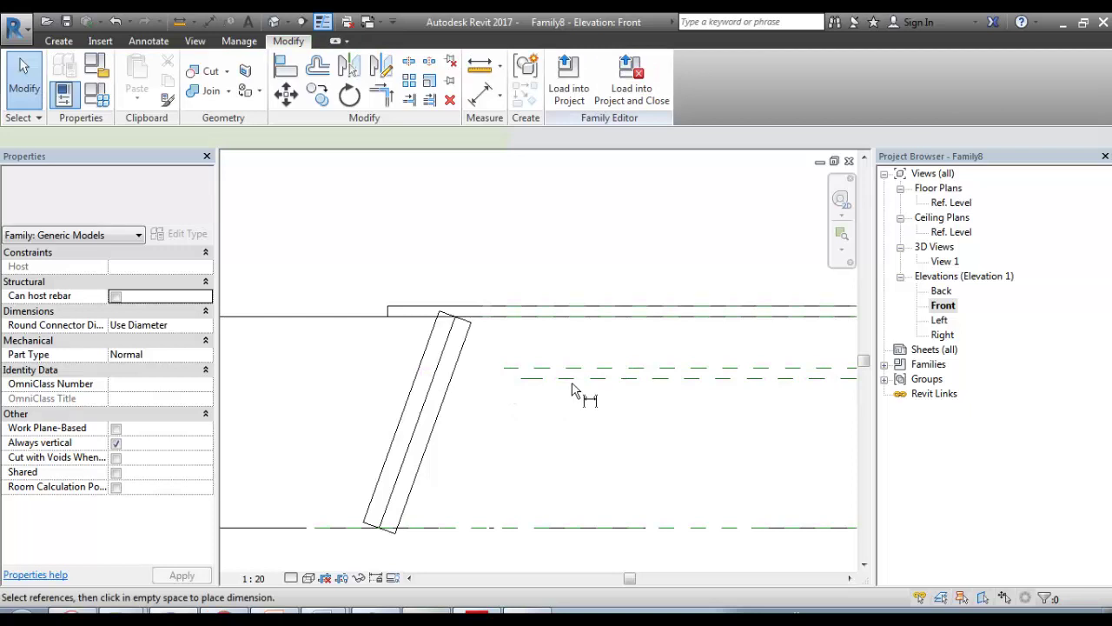
left_click(559, 376)
left_click(507, 474)
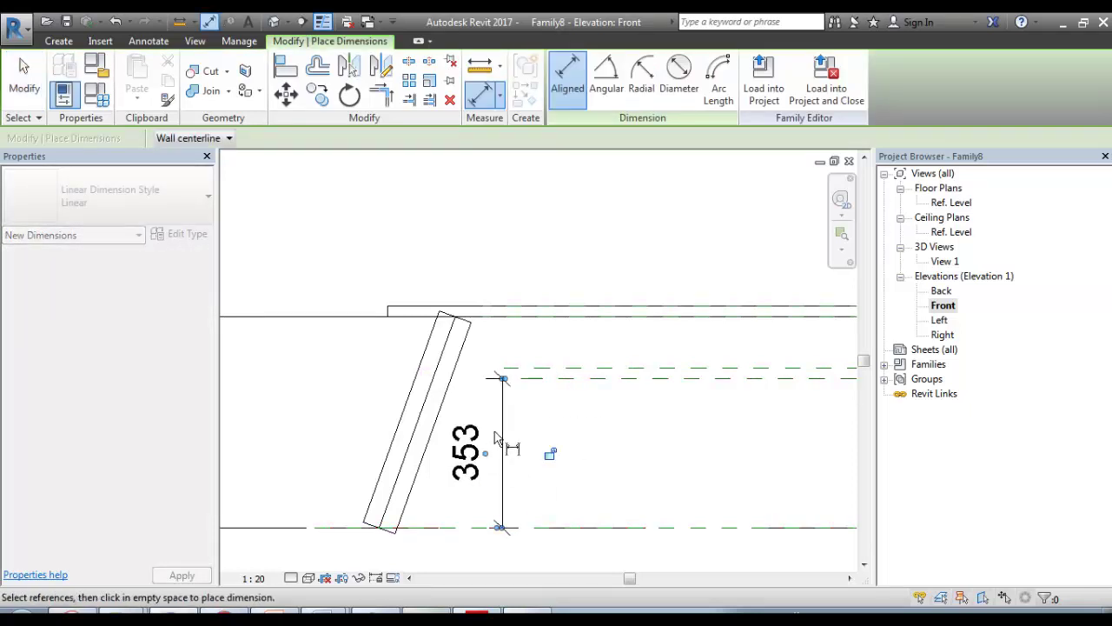
key("Escape")
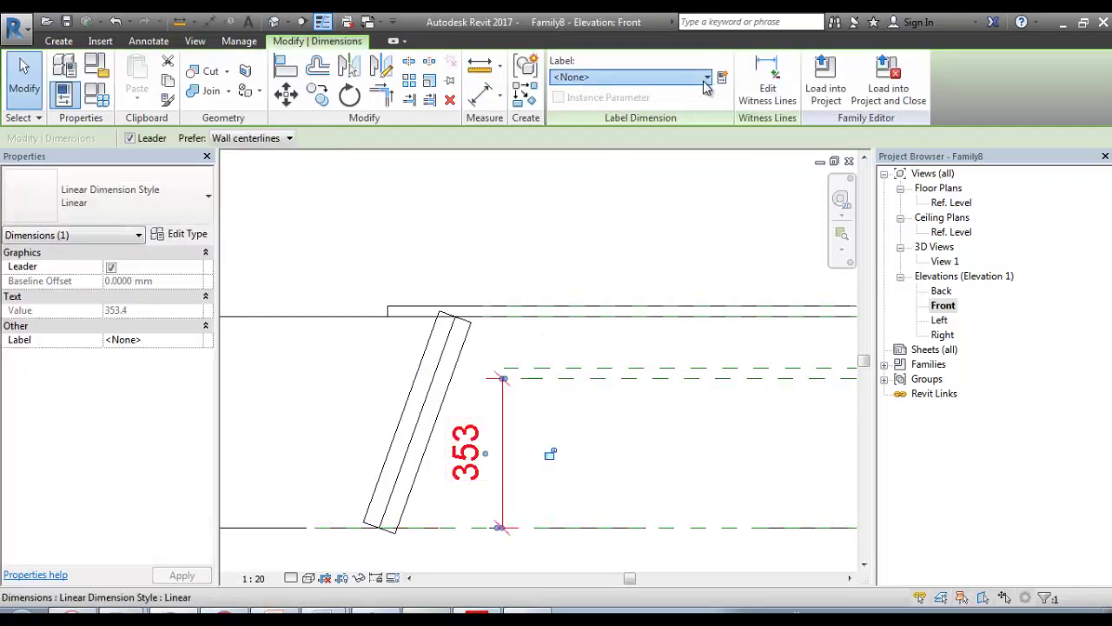
left_click(629, 77)
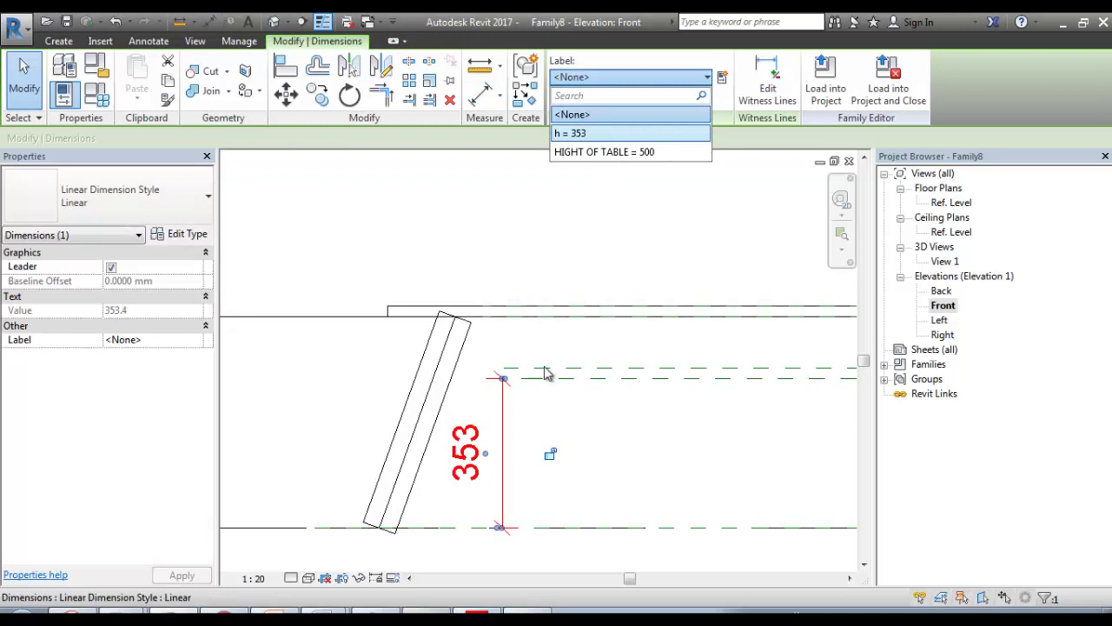
left_click(644, 416)
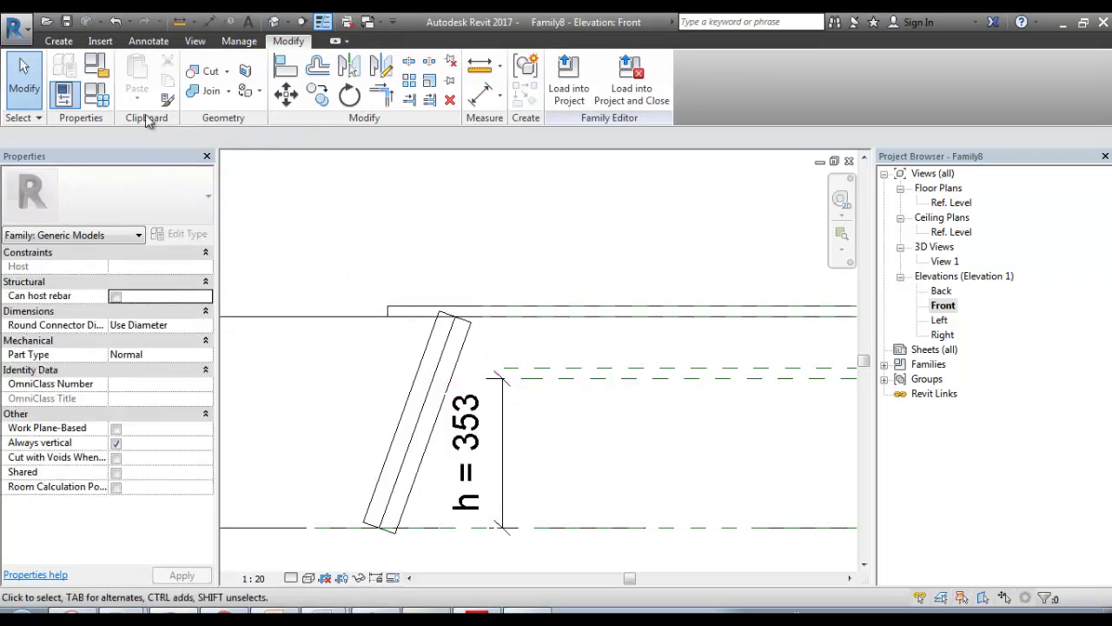
Step: Set the h parameter to 360 in the family types
left_click(107, 96)
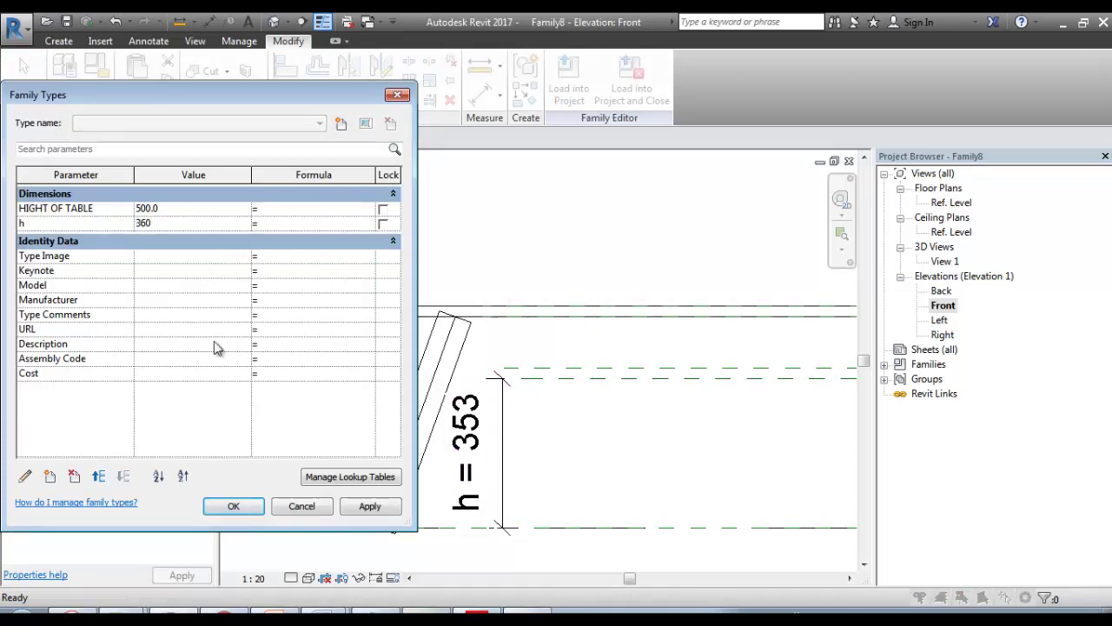
left_click(389, 510)
left_click(235, 507)
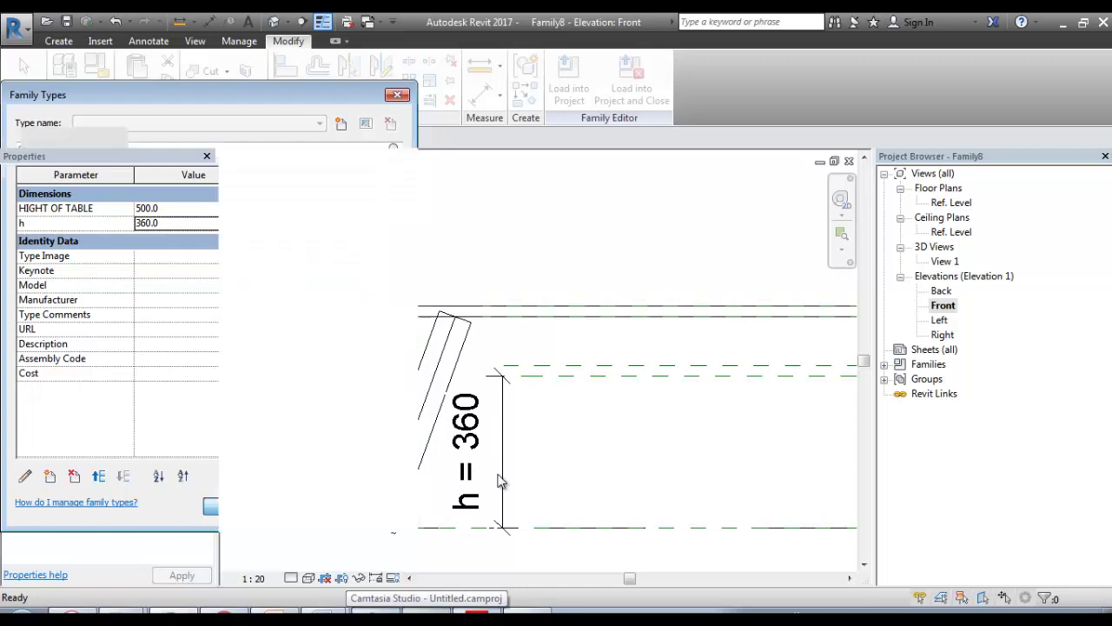
Step: Start a new extrusion in the Ref. Level plan and set its work plane to Reference Plane : B2
scroll(560, 409, "down", 2)
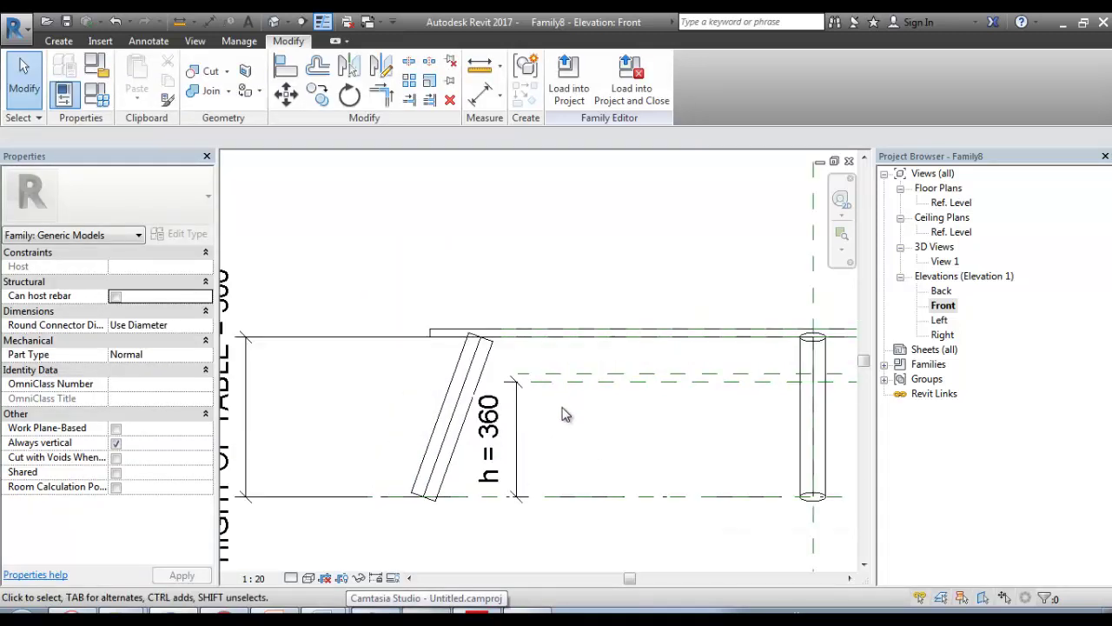
scroll(585, 409, "down", 1)
middle_click_drag(605, 422, 538, 388)
key("ctrl+Tab")
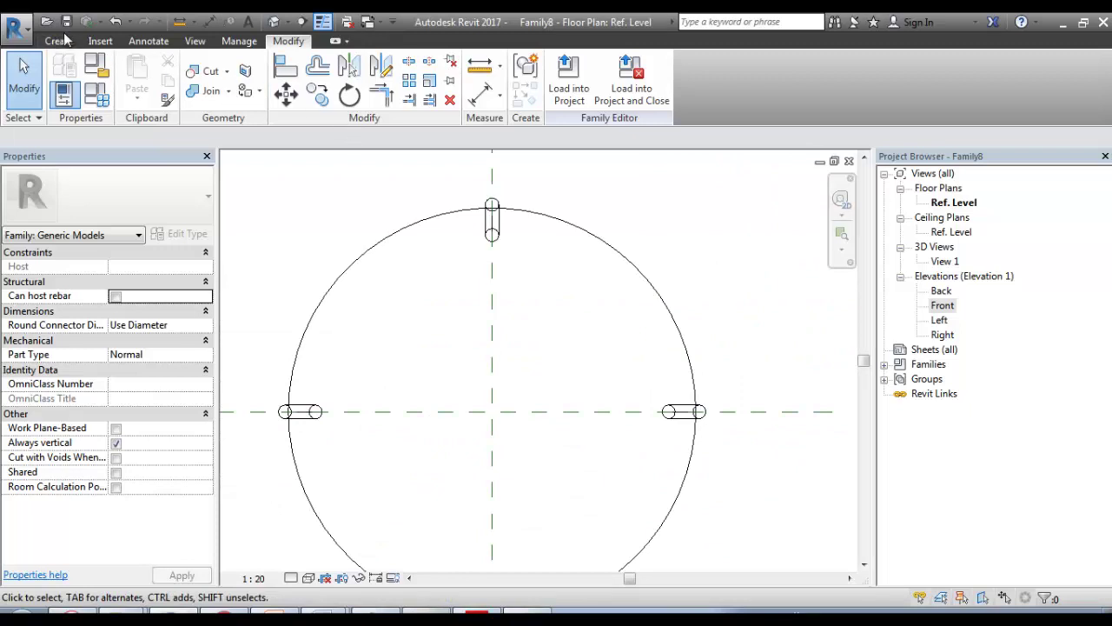
left_click(59, 41)
left_click(139, 80)
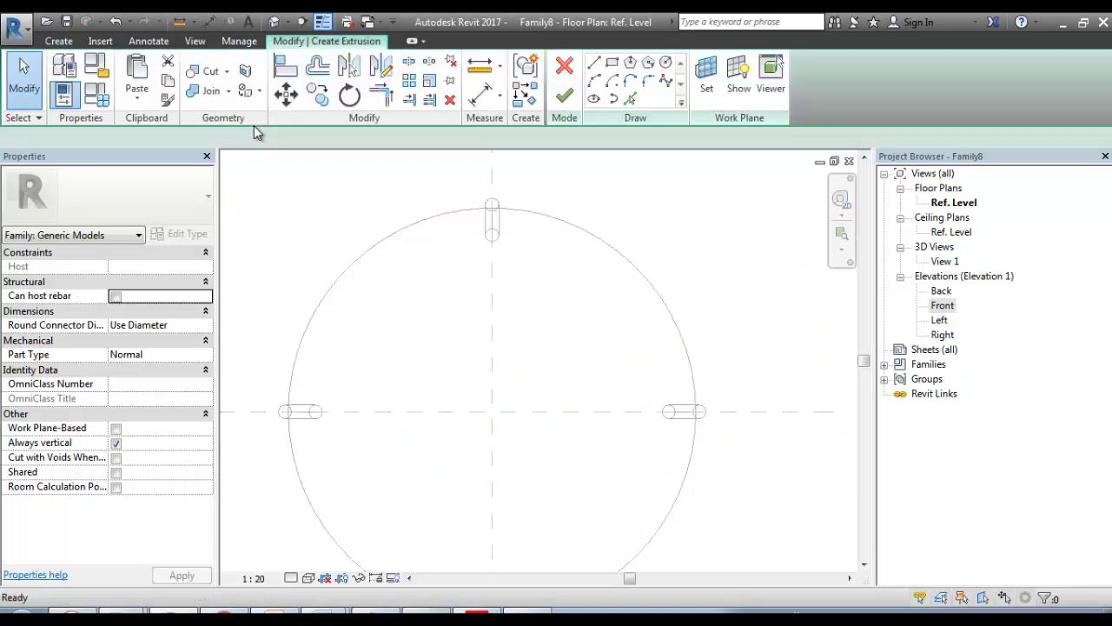
left_click(706, 75)
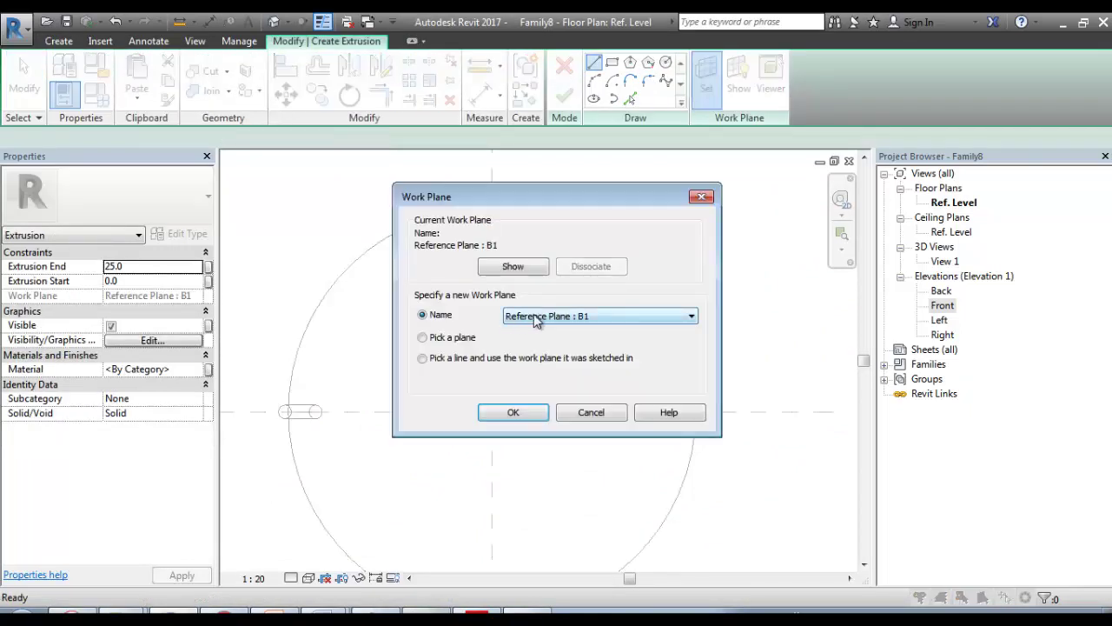
left_click(535, 320)
left_click(553, 350)
left_click(529, 410)
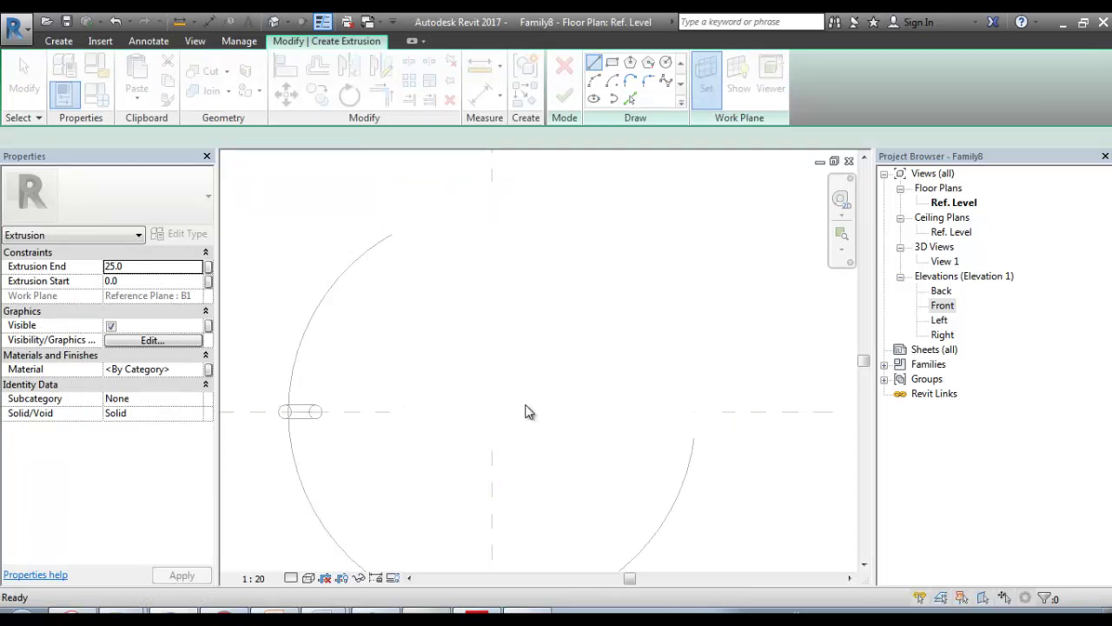
Step: Sketch two circles centred on the reference plane intersection, radii about 1130 and 1040, and finish the 25 deep ring extrusion
left_click(666, 63)
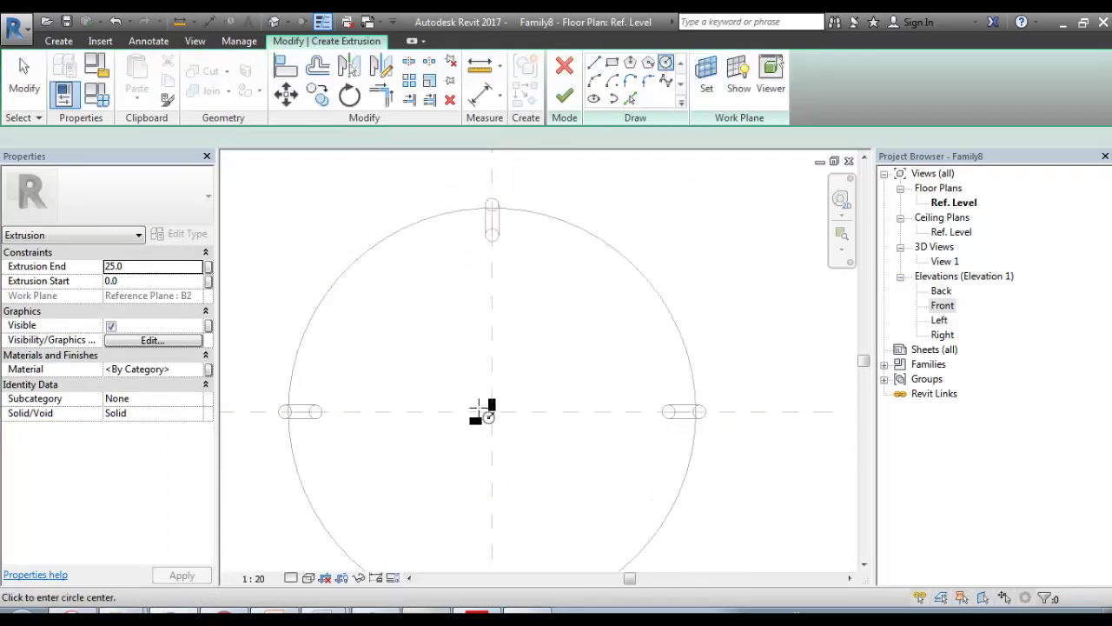
left_click(492, 411)
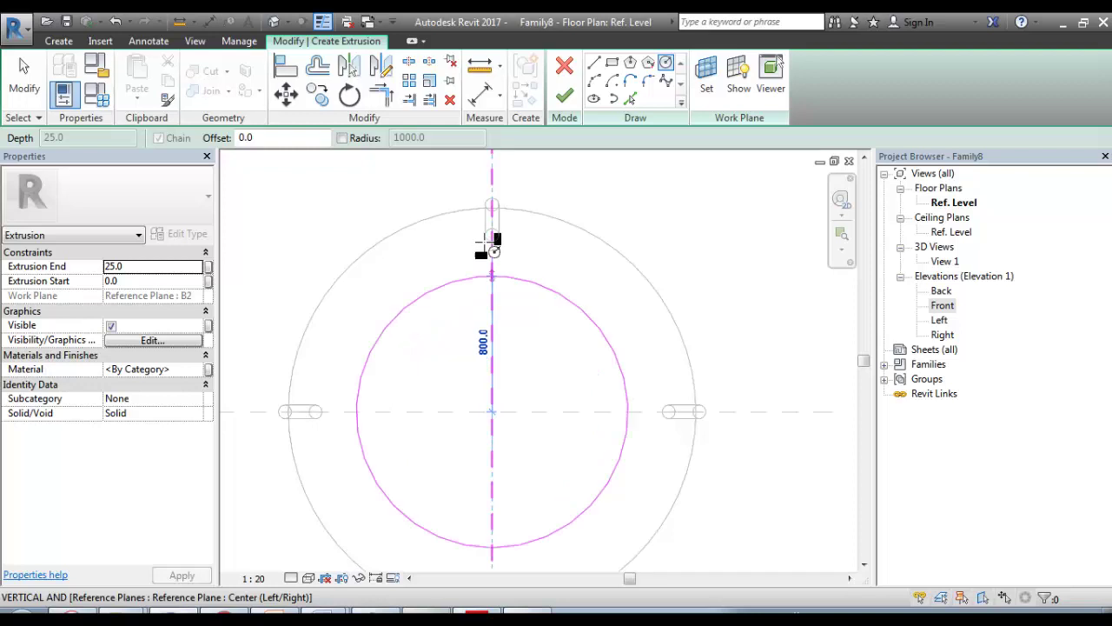
left_click(495, 221)
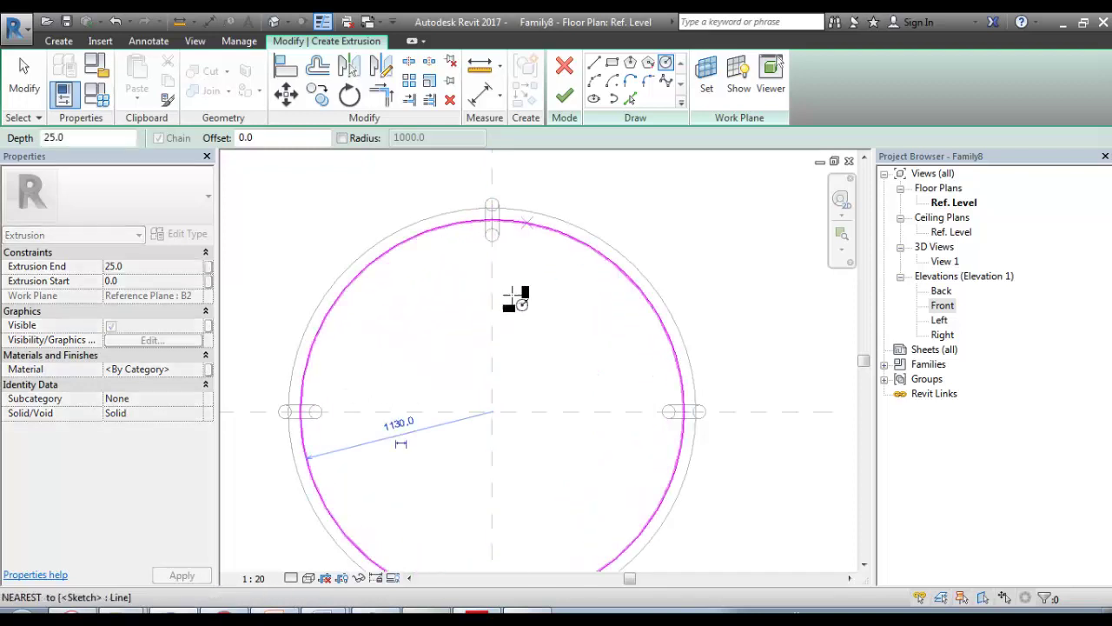
left_click(492, 411)
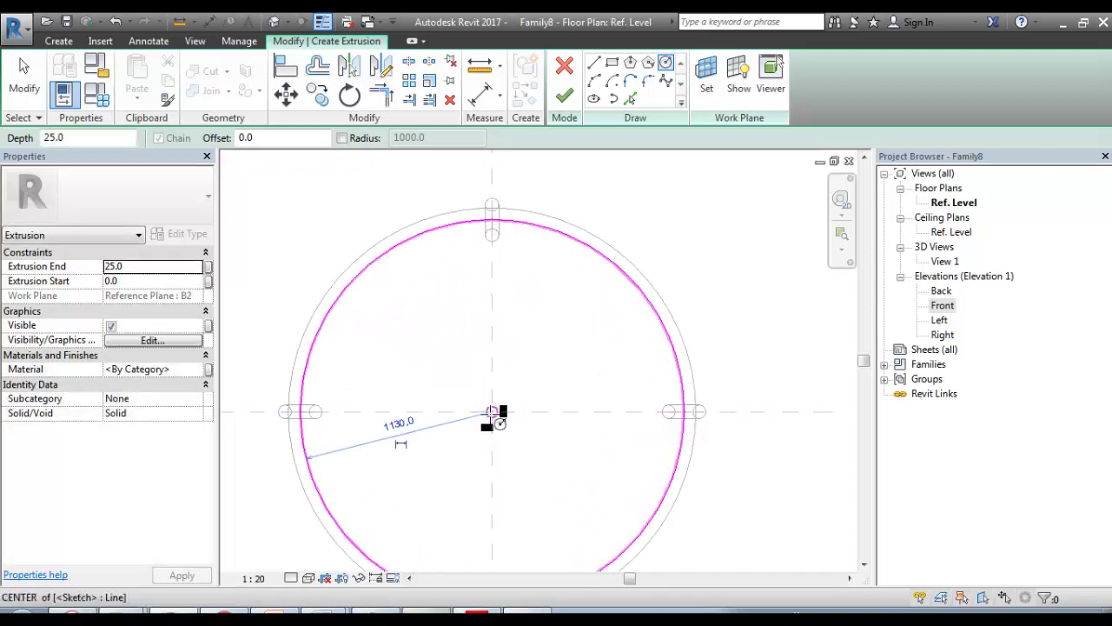
left_click(493, 238)
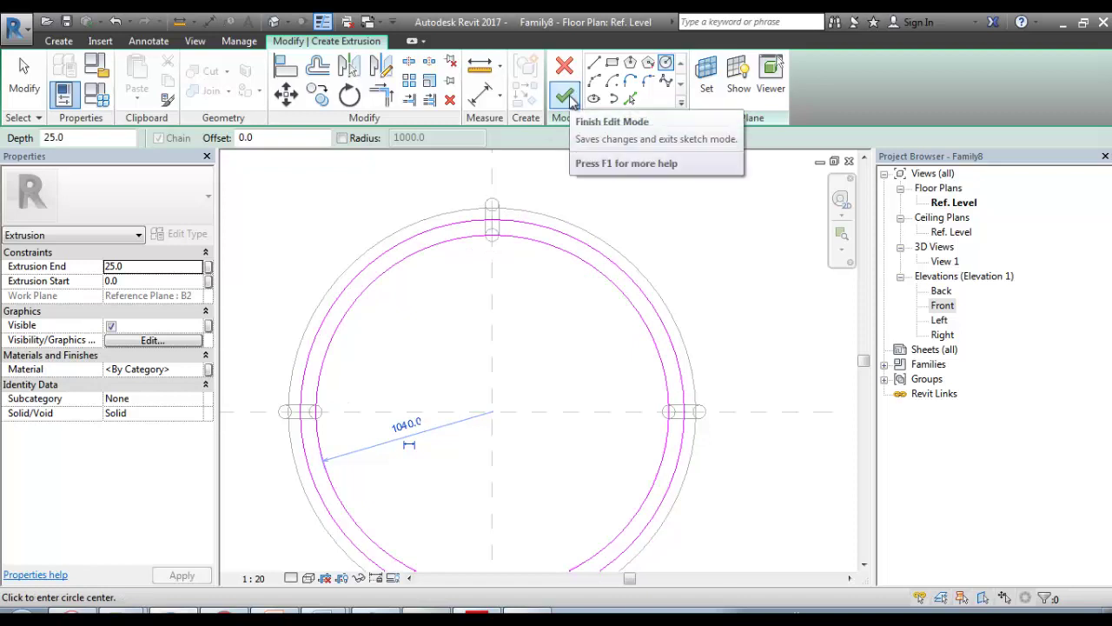
middle_click_drag(511, 341, 522, 283)
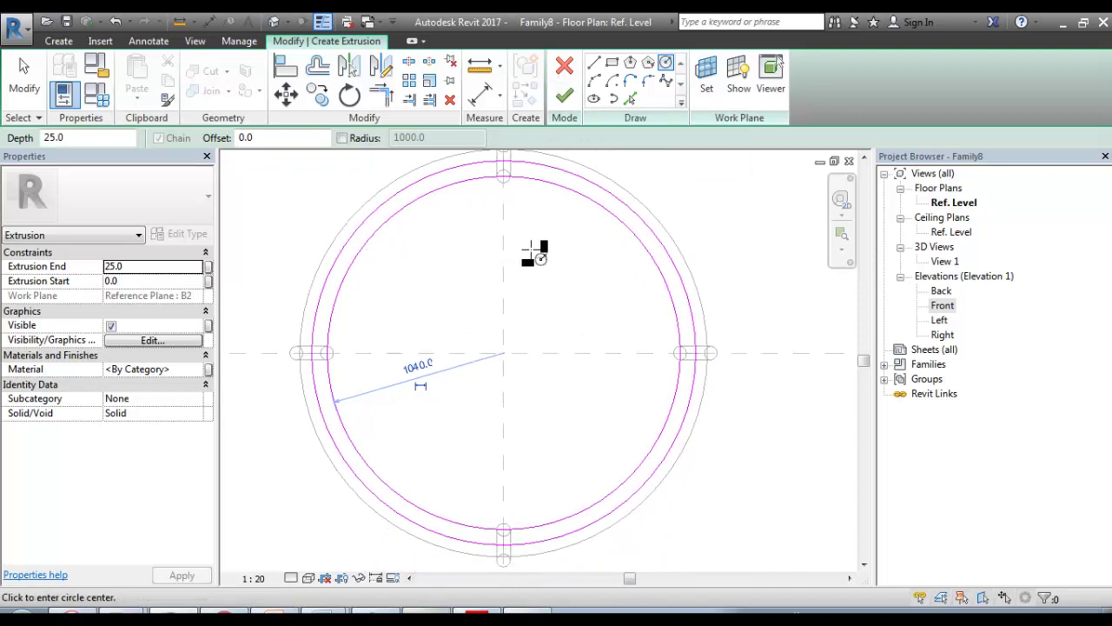
left_click(567, 104)
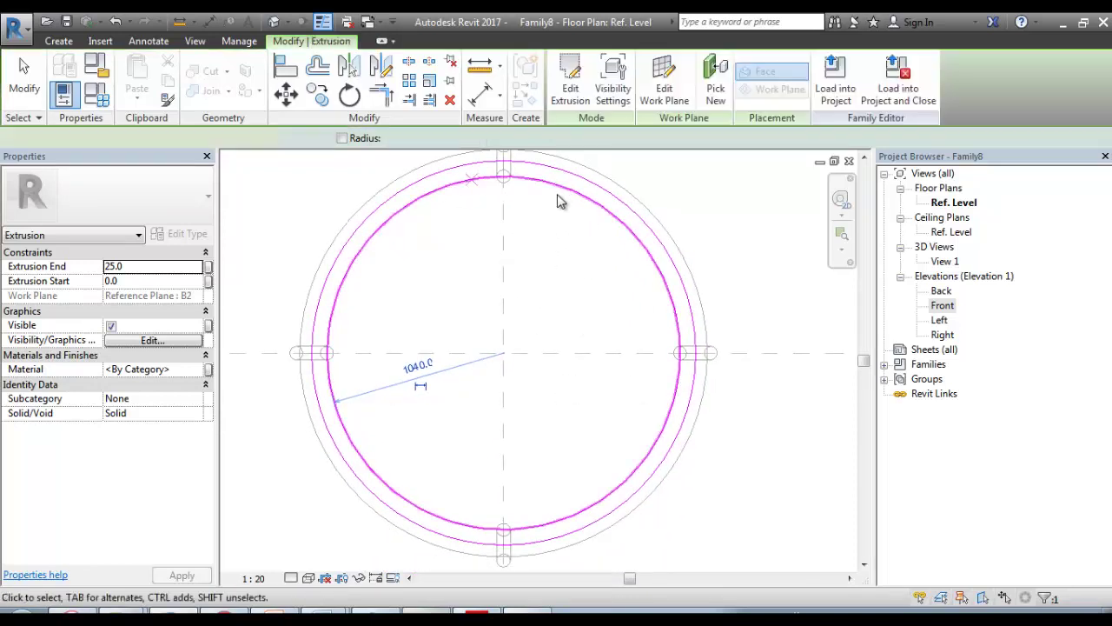
key("Escape")
Step: Select the new ring in the Front elevation and examine its upper and lower faces against the reference planes at the middle leg
left_click(942, 306)
double_click(942, 305)
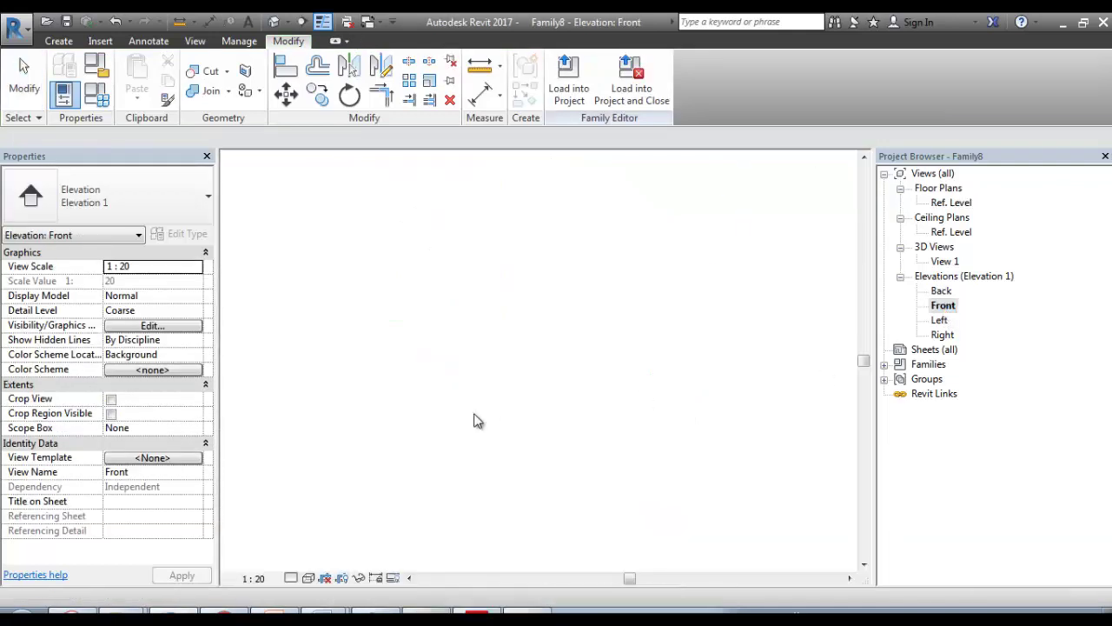
scroll(463, 331, "up", 3)
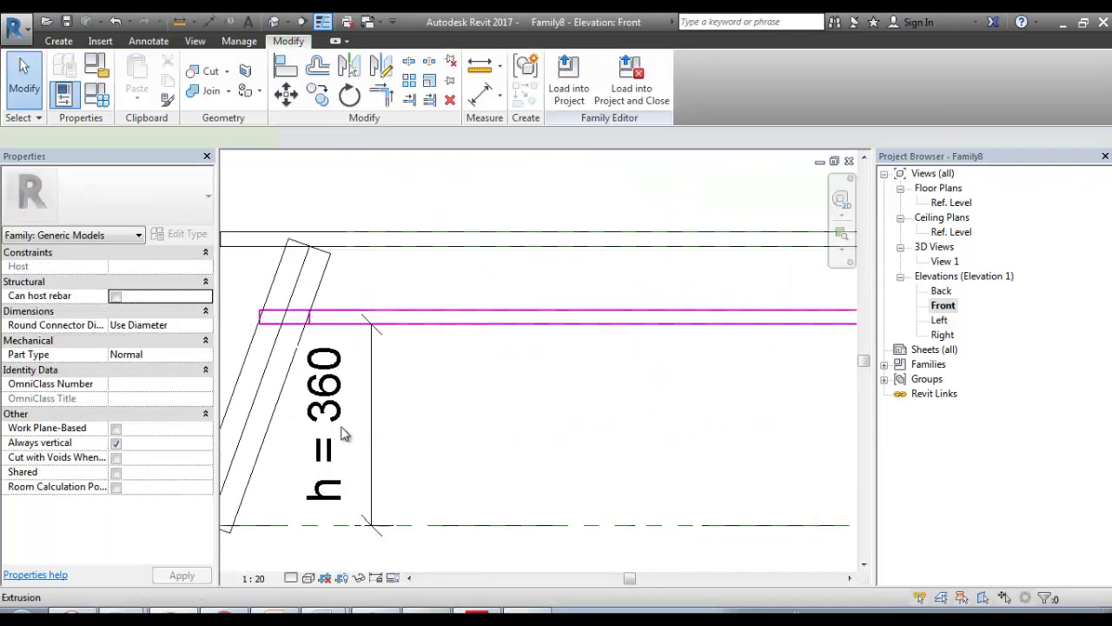
left_click(341, 322)
scroll(479, 386, "down", 2)
scroll(703, 347, "up", 2)
scroll(700, 346, "down", 1)
scroll(633, 370, "up", 2)
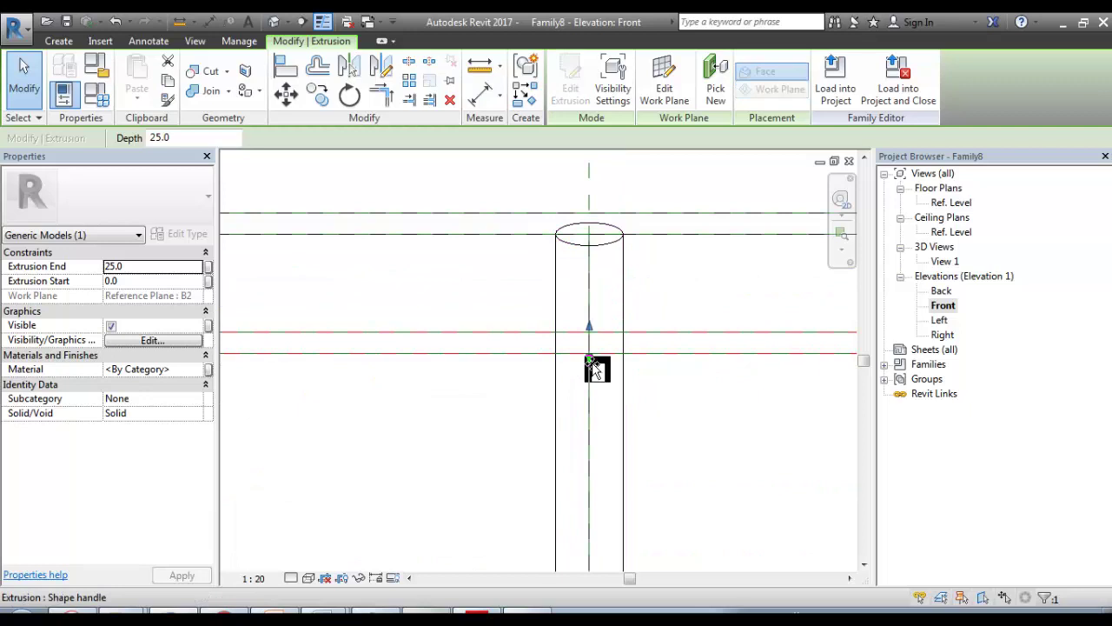
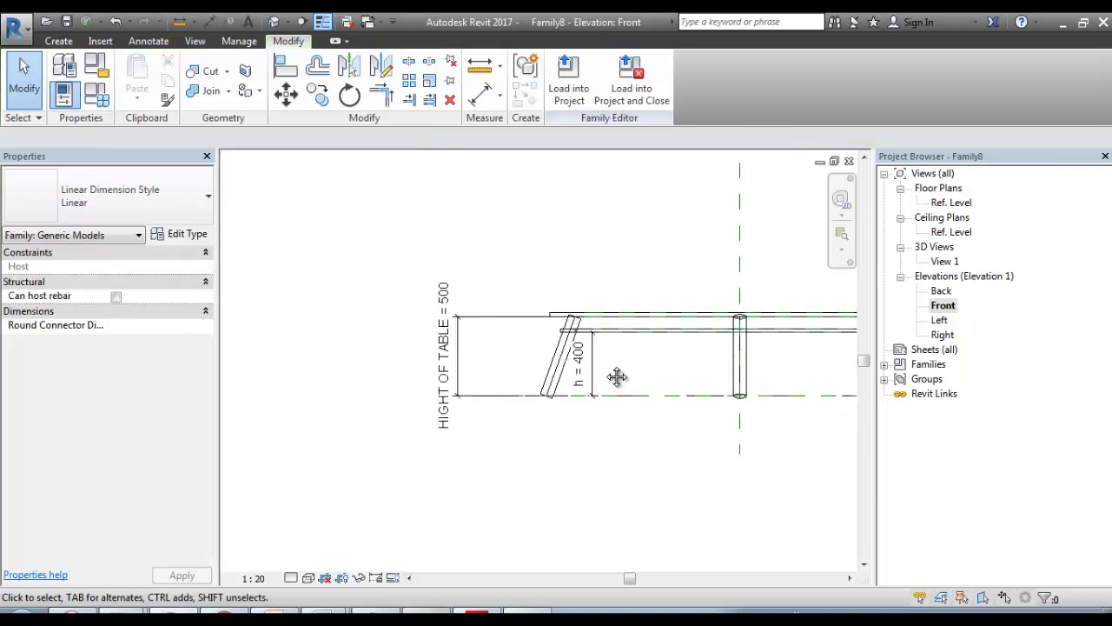
Step: Open 3D View 1 and examine from a low angle how the ring sits beneath the seat and against the legs
double_click(945, 262)
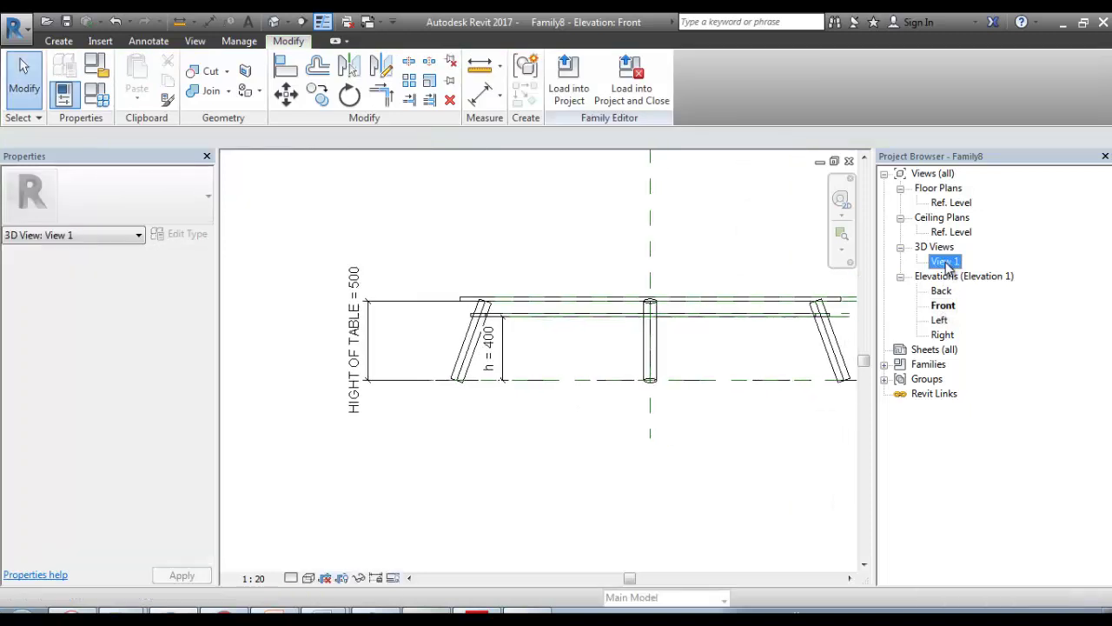
middle_click_drag(588, 402, 598, 348, "shift")
scroll(591, 374, "up", 2)
middle_click_drag(583, 390, 530, 405, "shift")
left_click(484, 335)
key("Escape")
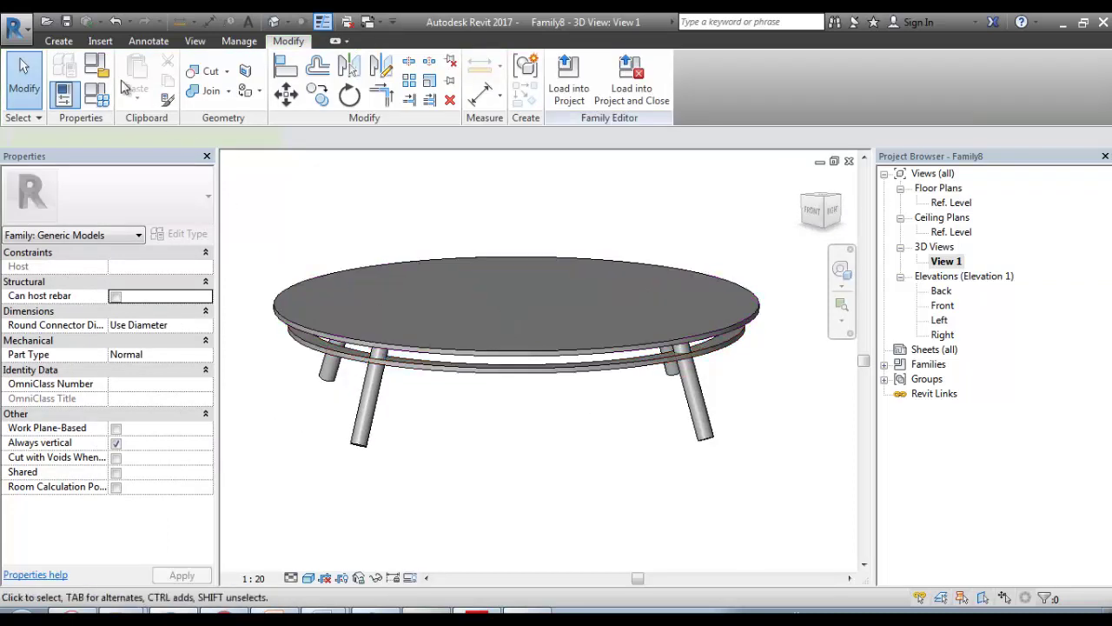
Step: Set HIGHT OF TABLE to 900 and h to 500, and check the resized stool from the front in 3D
left_click(95, 94)
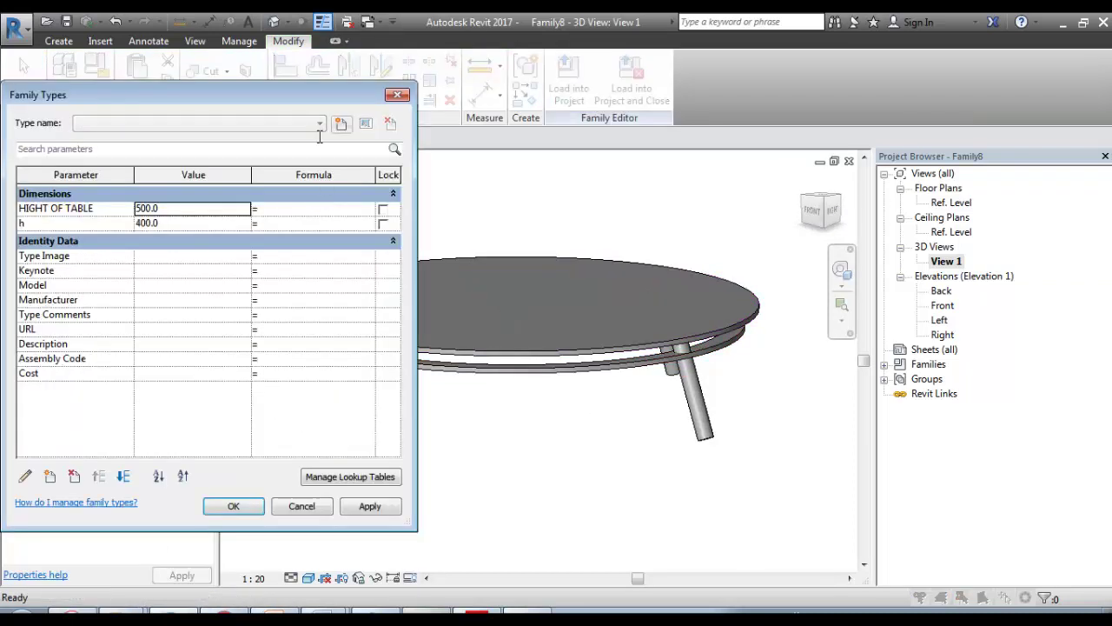
left_click(185, 207)
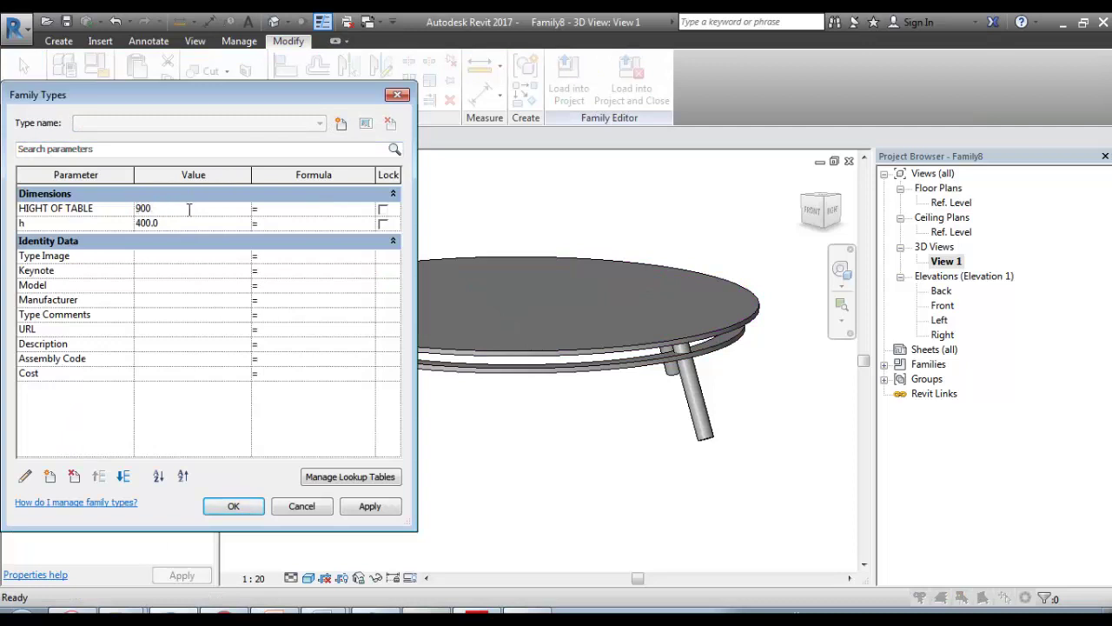
left_click(200, 224)
left_click(233, 506)
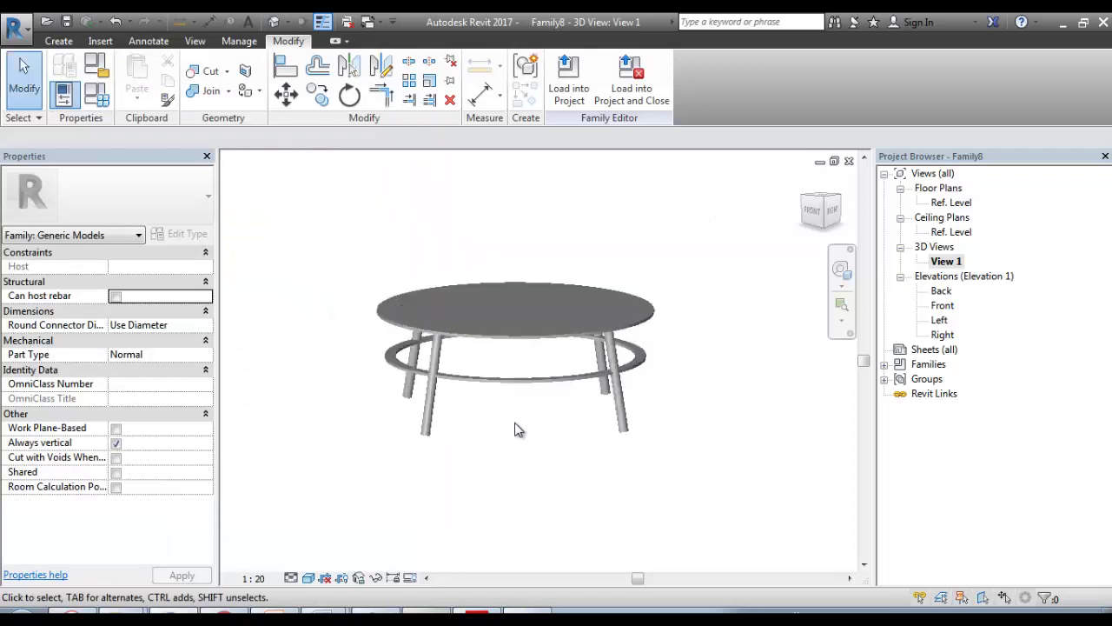
middle_click_drag(516, 430, 670, 392, "shift")
scroll(701, 360, "up", 1)
middle_click_drag(365, 332, 358, 353, "shift")
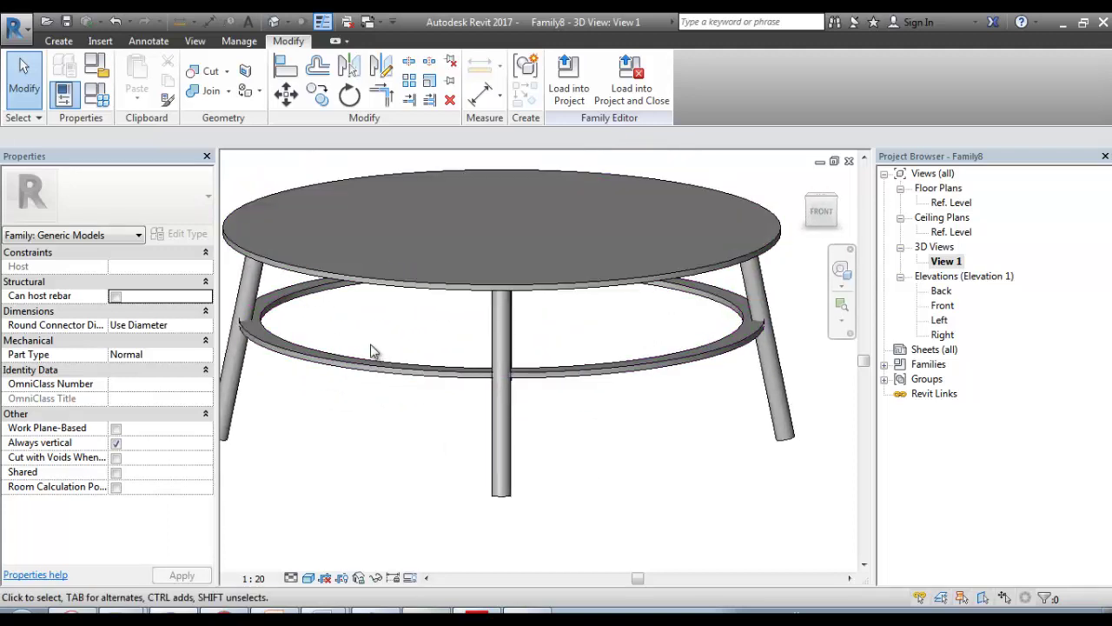
Step: Start a new extrusion in the Ref. Level floor plan with Reference Plane : B2 as its work plane
key("ctrl+Tab")
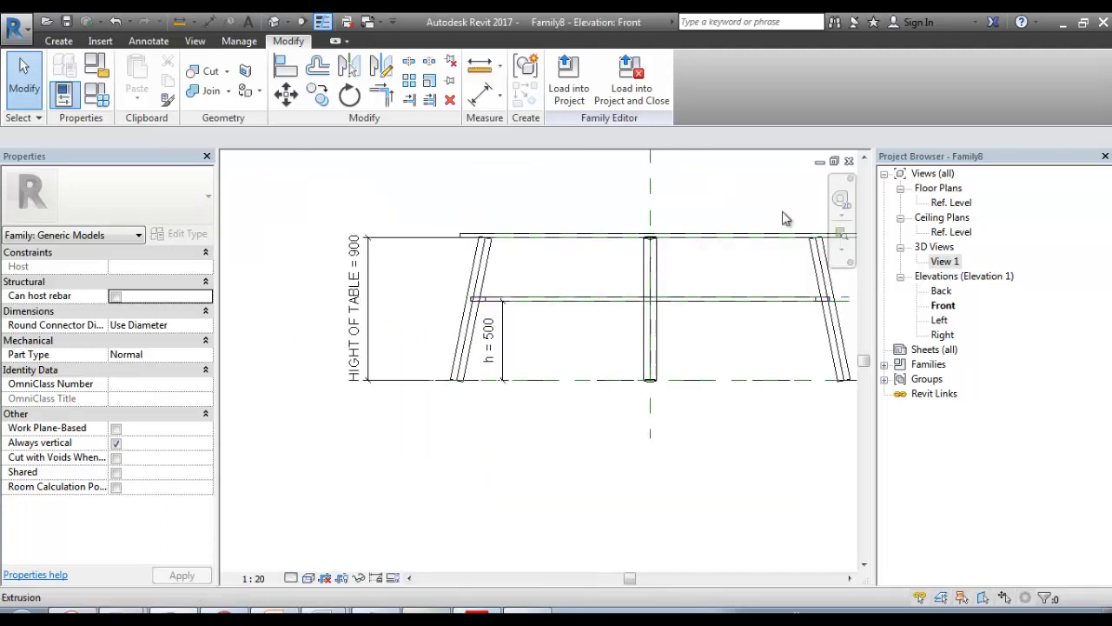
double_click(956, 203)
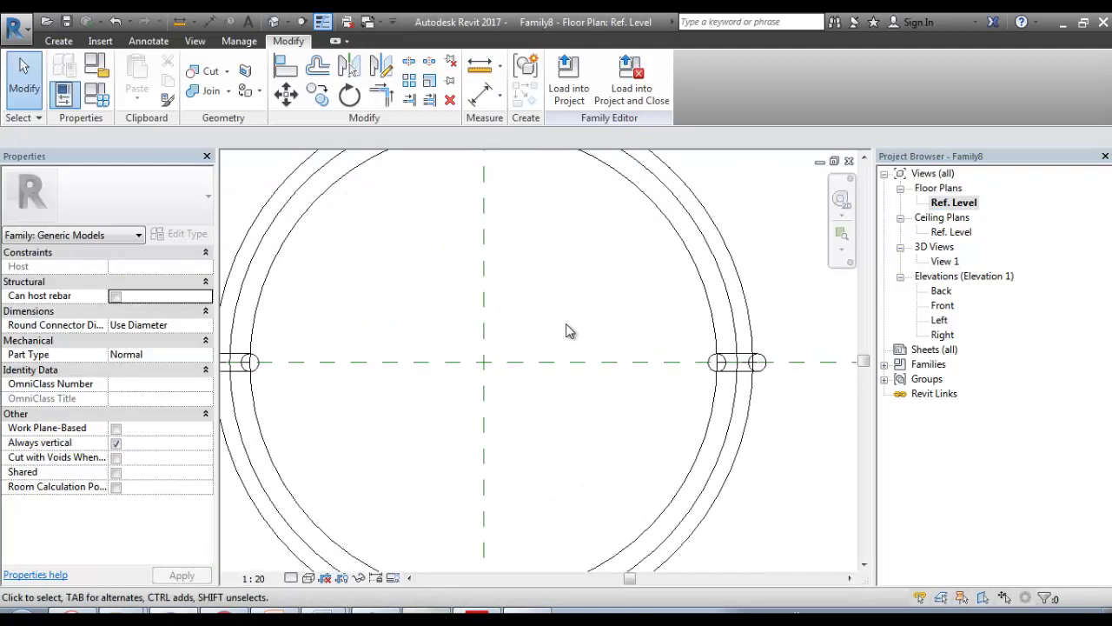
left_click(58, 41)
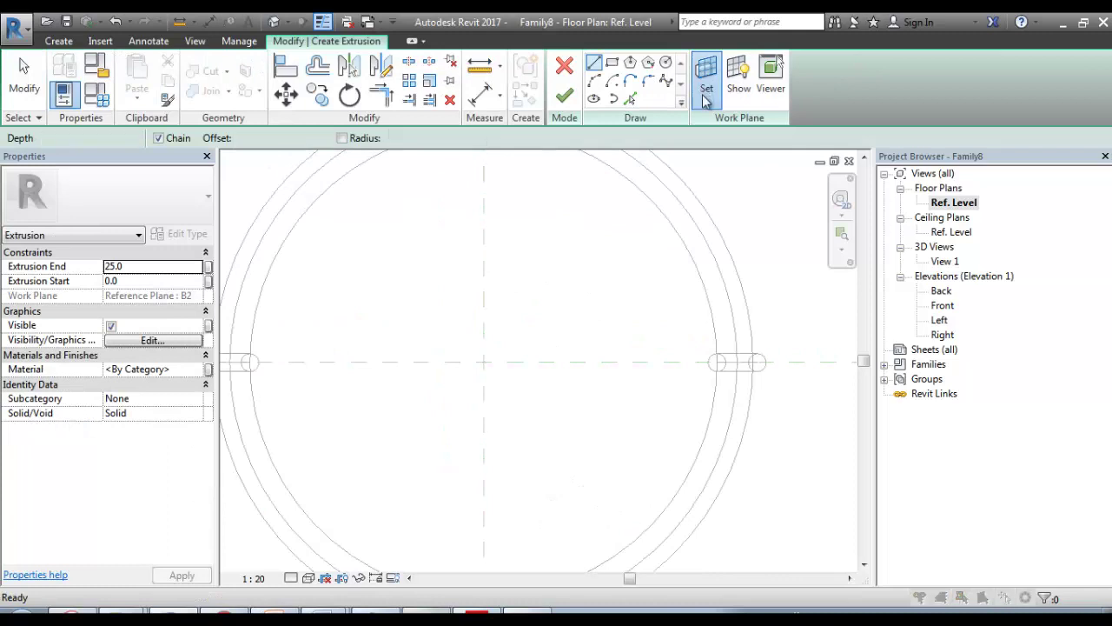
left_click(706, 78)
left_click(538, 316)
left_click(543, 330)
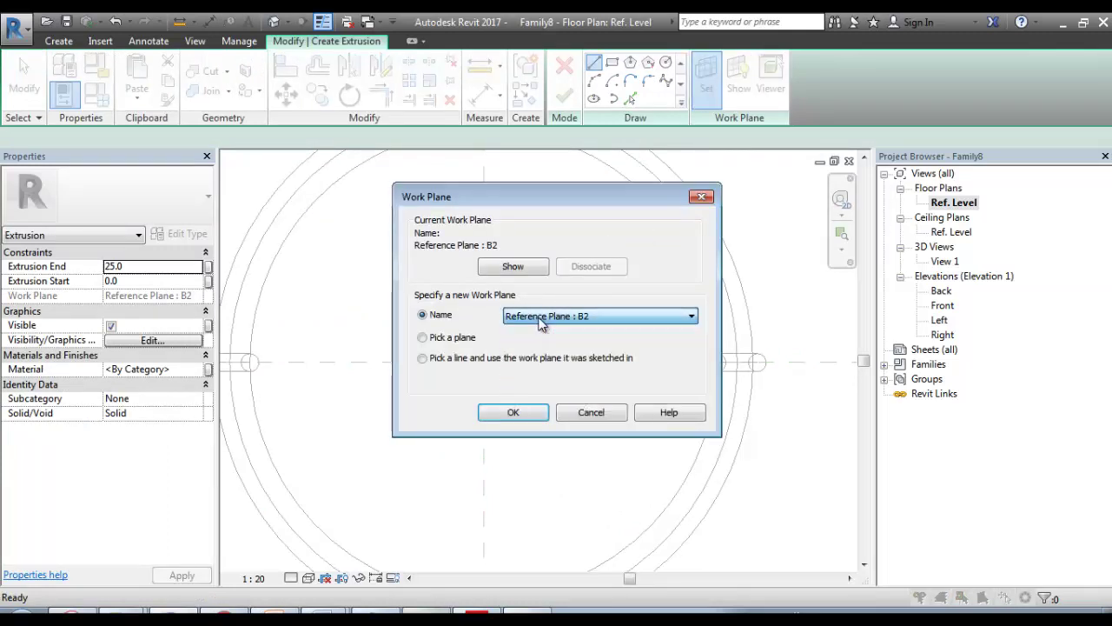
left_click(513, 414)
Step: Sketch a circle of radius 1040 centred on the reference plane intersection and finish the 25 deep disc extrusion
left_click(486, 365)
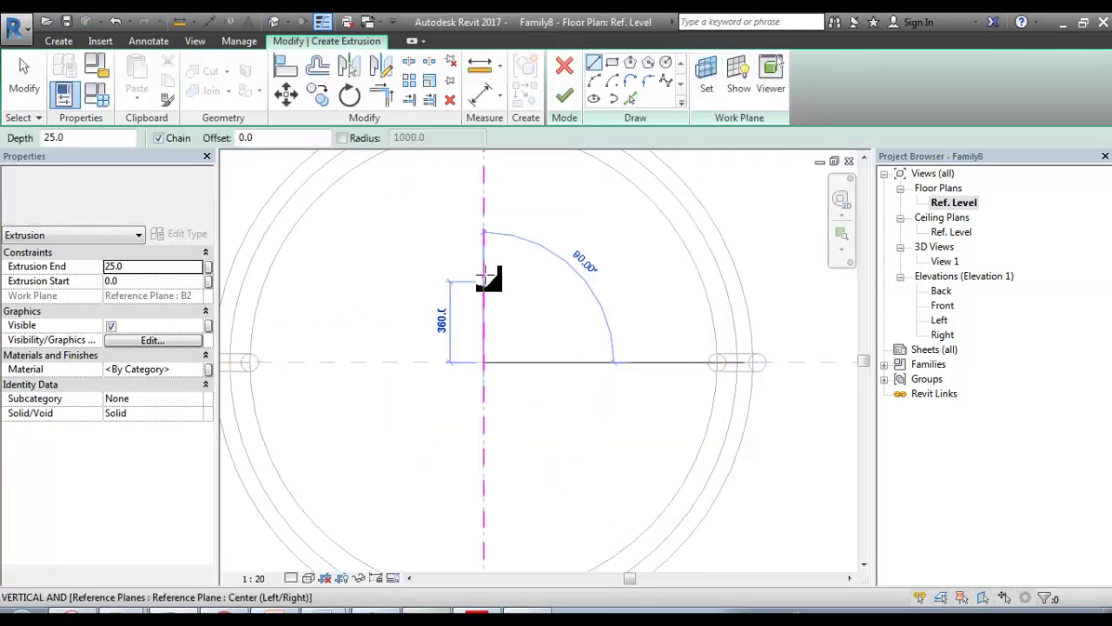
left_click(666, 62)
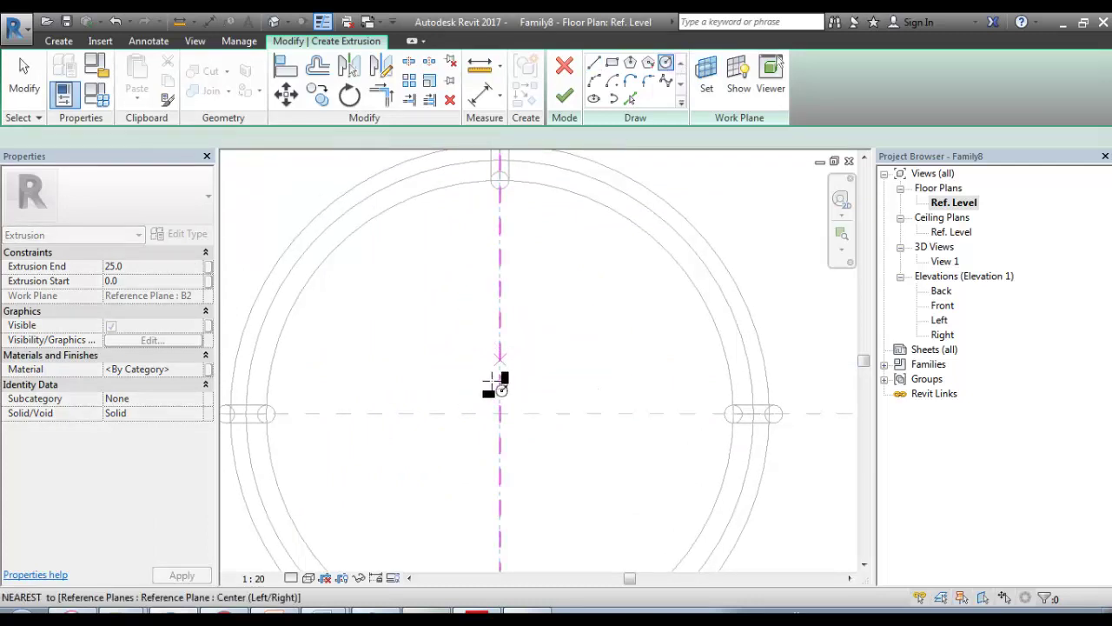
left_click(499, 414)
left_click(500, 163)
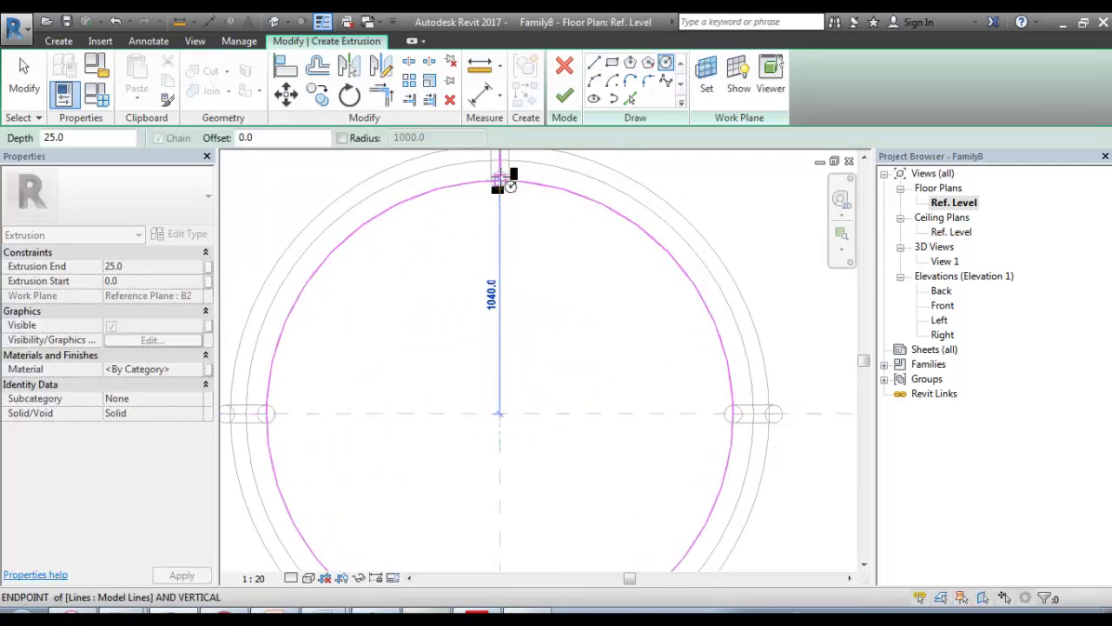
left_click(565, 97)
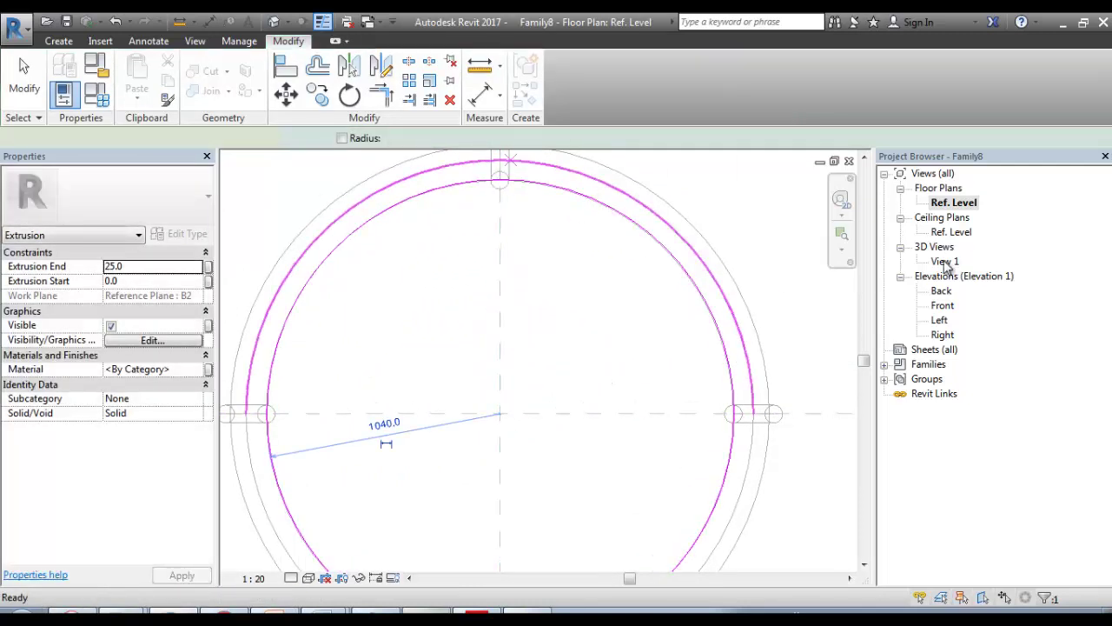
Step: Open 3D View 1 and examine how the new disc fills the opening of the foot rest ring
double_click(942, 261)
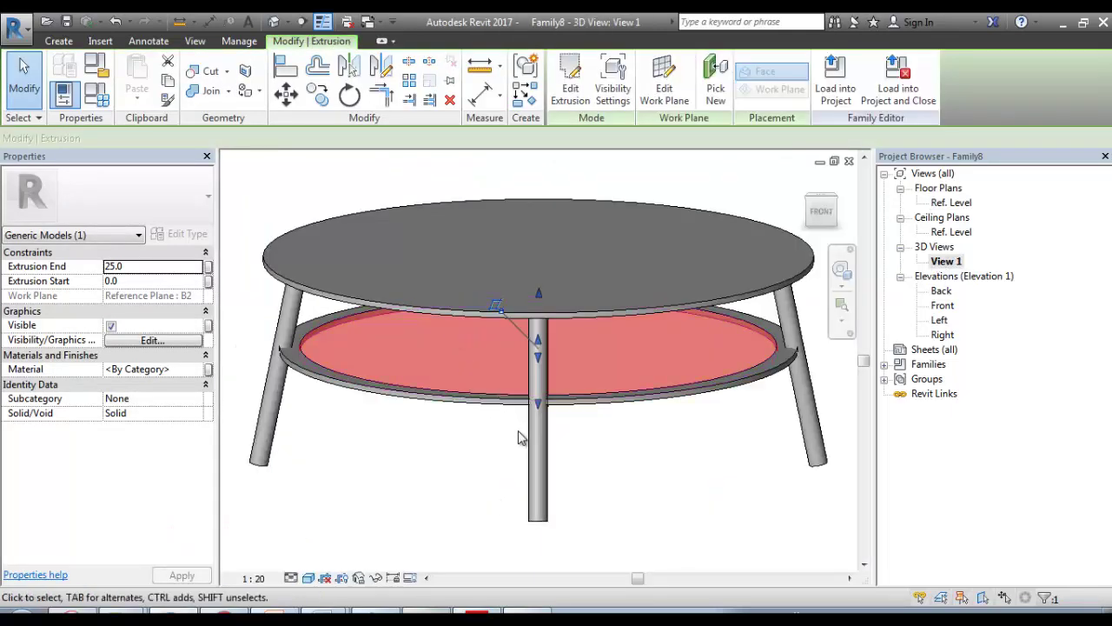
left_click(472, 427)
scroll(473, 428, "down", 1)
middle_click_drag(473, 428, 470, 453, "shift")
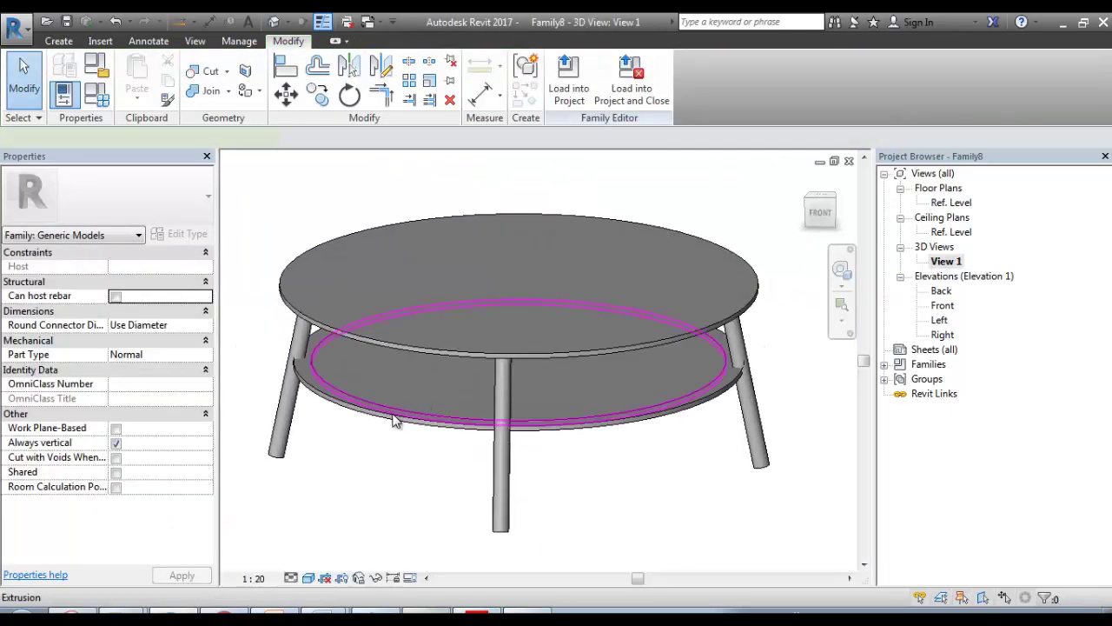
left_click(393, 418)
middle_click_drag(403, 424, 546, 380)
left_click(519, 432)
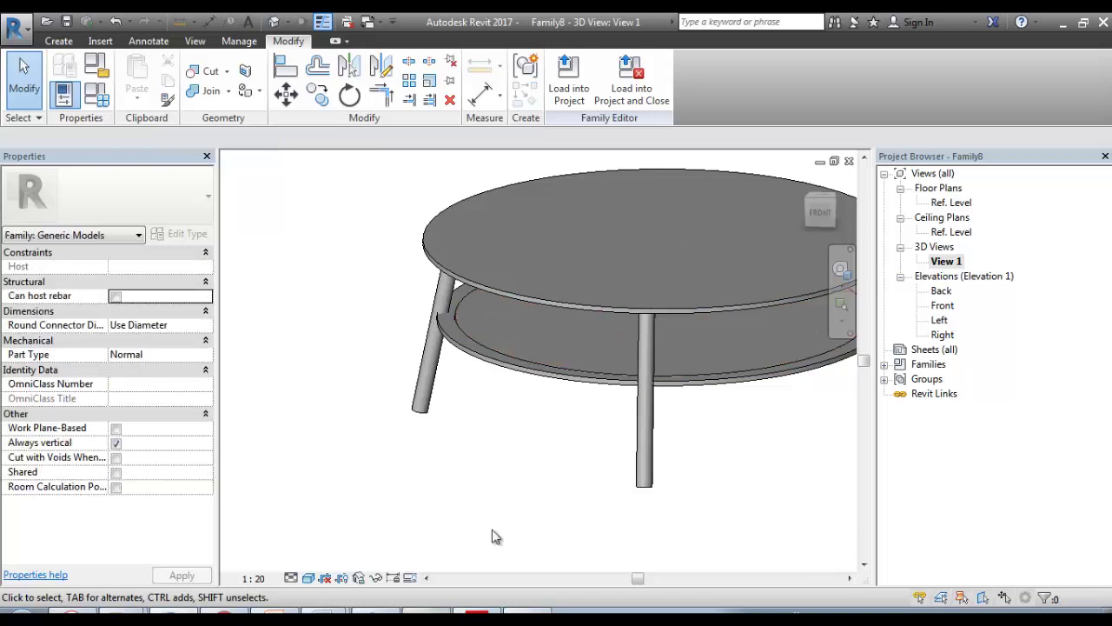
Step: Switch to TUTORIAL 12.pdf in Adobe Reader, read Step 5 on assigning shaded and realistic materials, and return to Revit
left_click(481, 612)
scroll(498, 341, "down", 2)
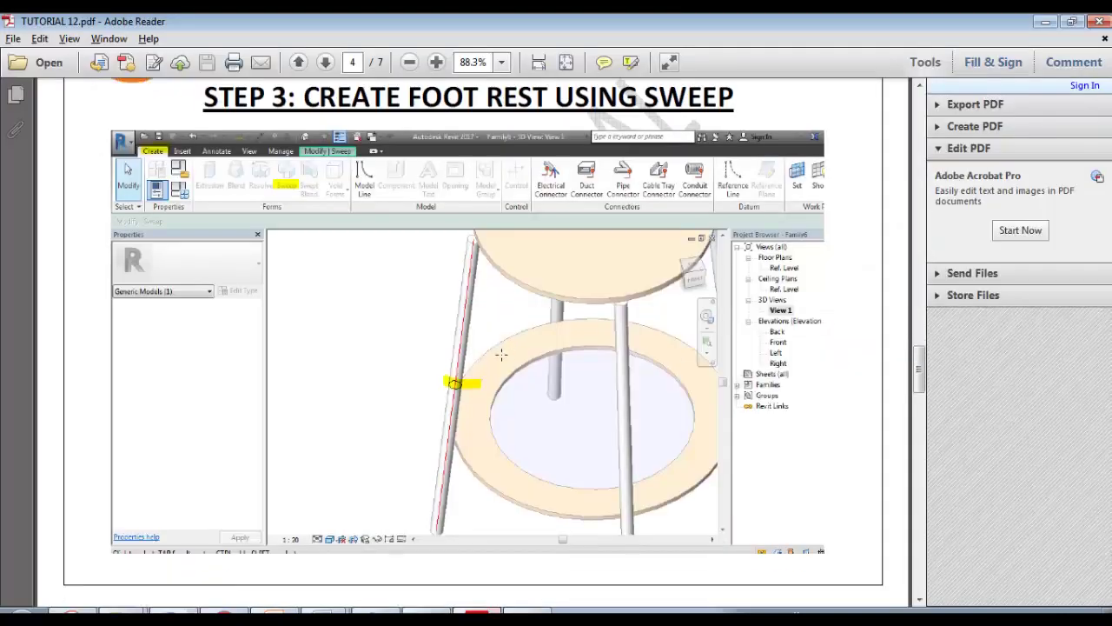
scroll(491, 301, "down", 15)
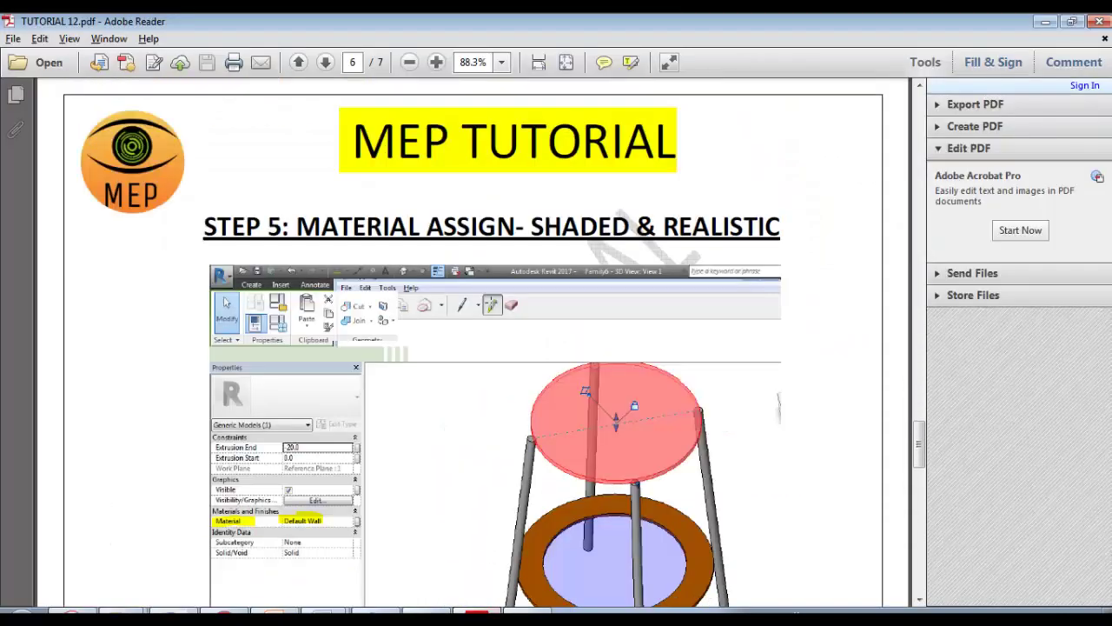
scroll(478, 370, "down", 1)
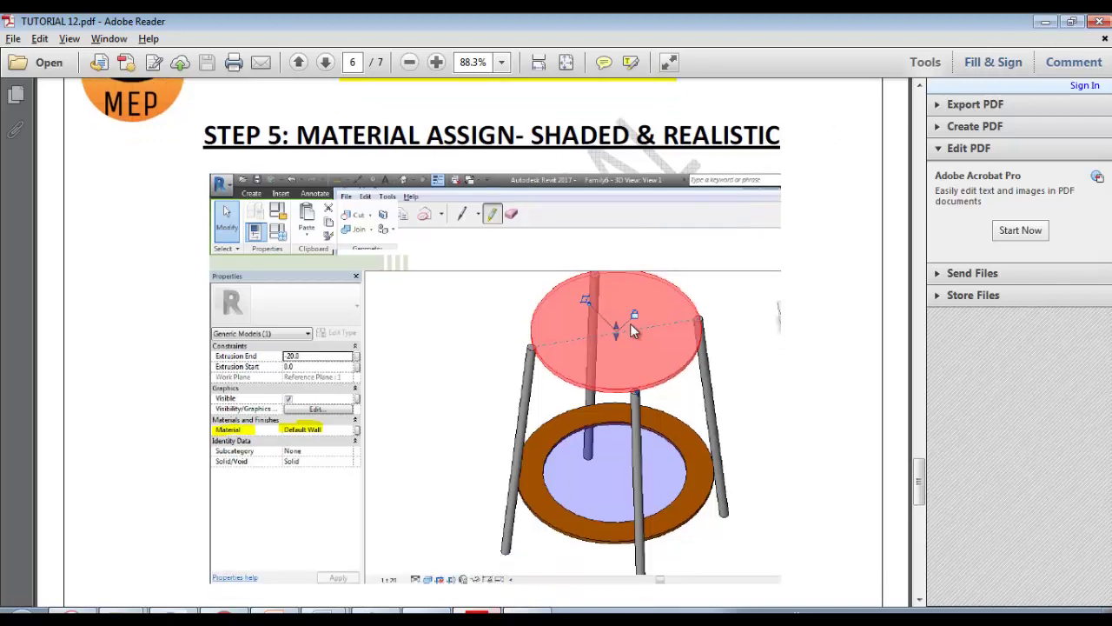
key("alt+Tab")
Step: Assign the Glass material to the disc inside the foot rest ring
left_click(579, 299)
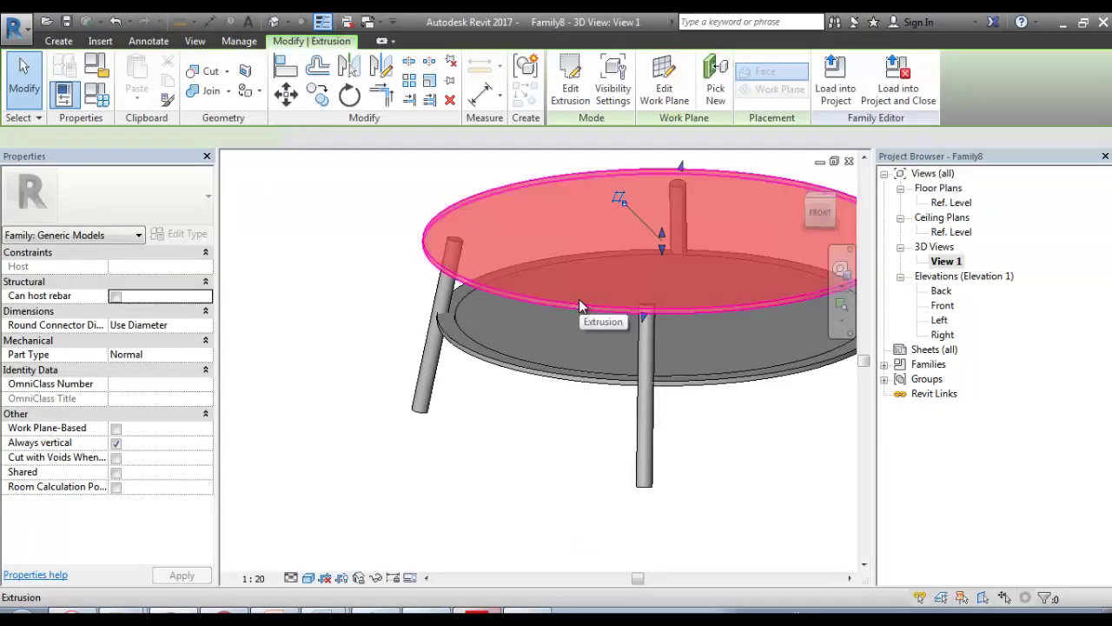
left_click(574, 343)
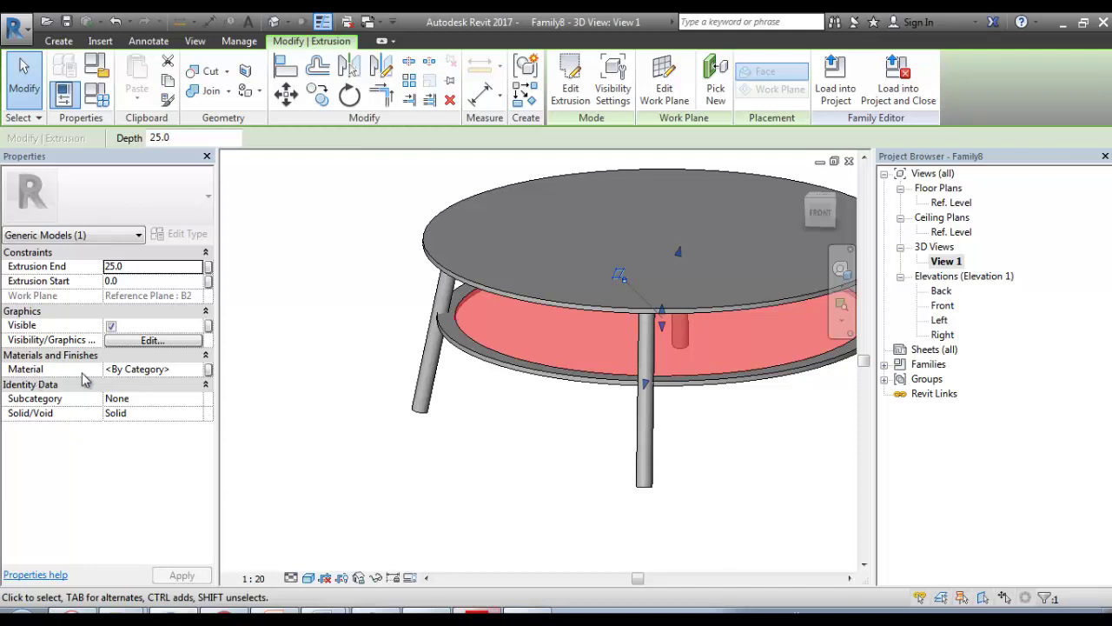
left_click(198, 373)
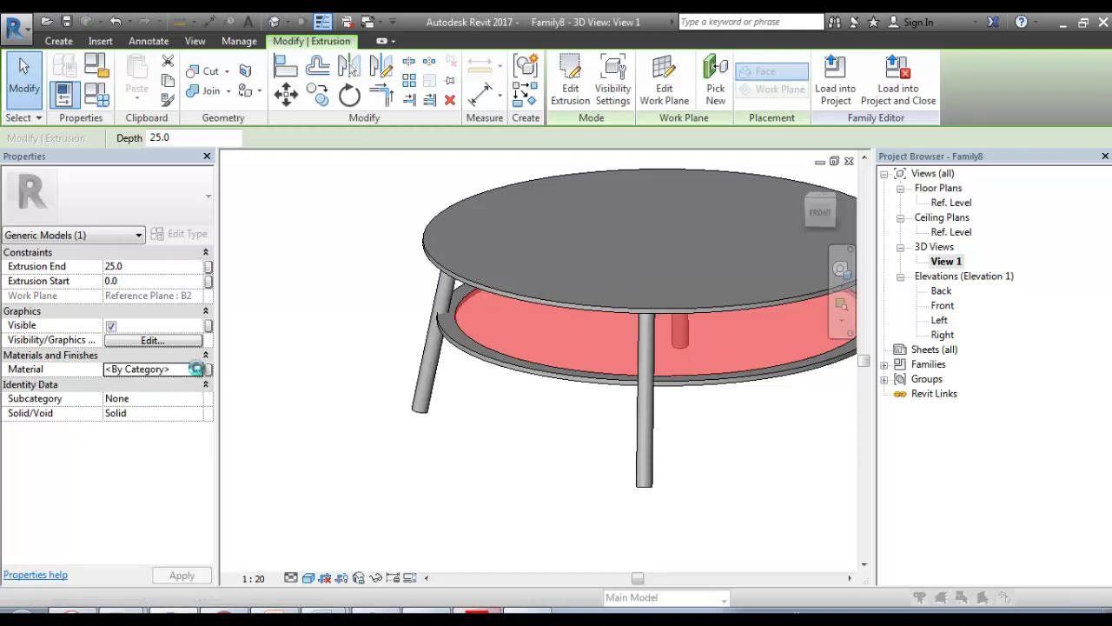
left_click(196, 370)
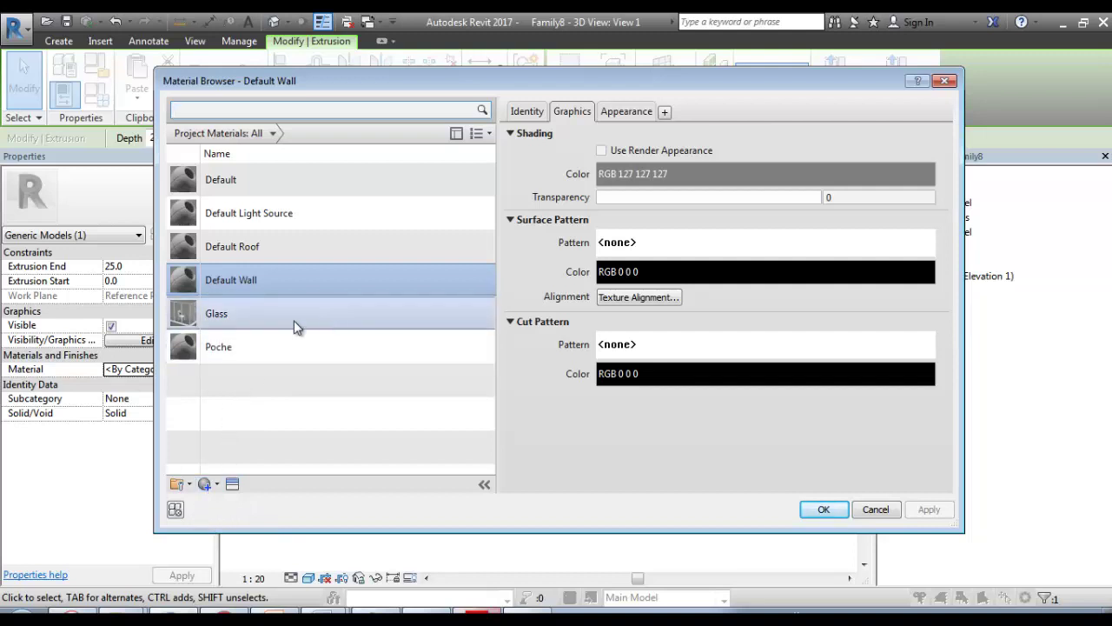
left_click(249, 314)
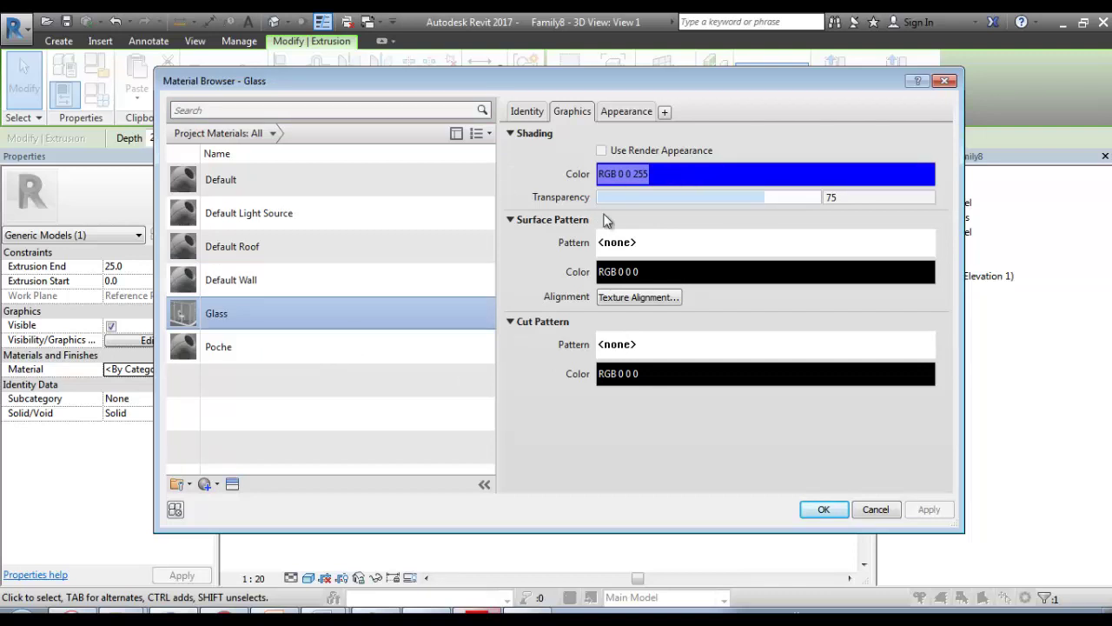
left_click(823, 510)
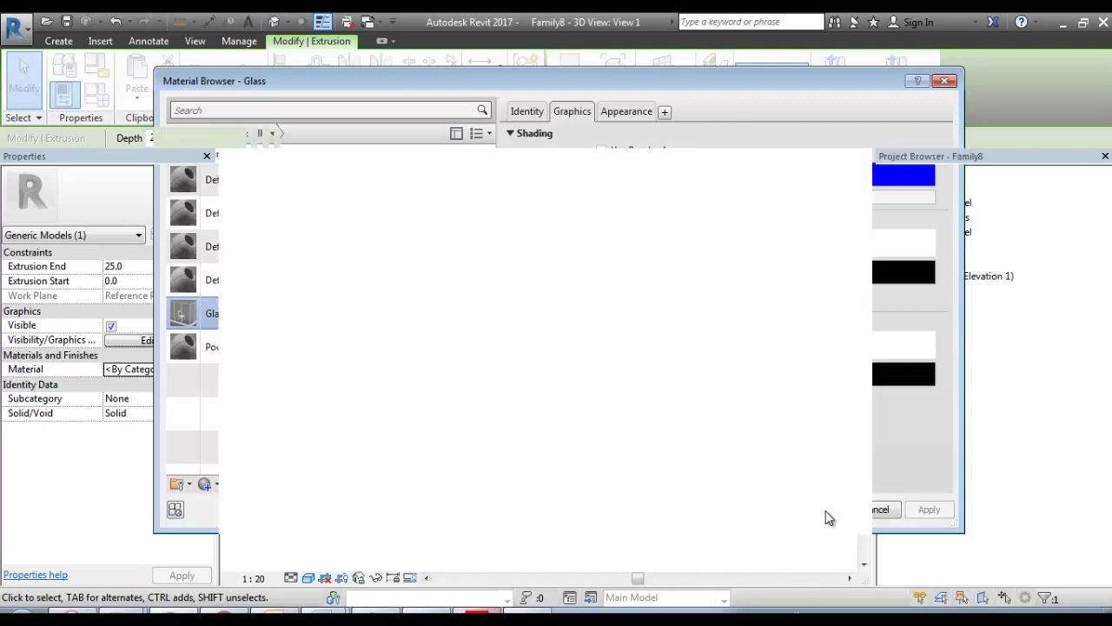
left_click(536, 438)
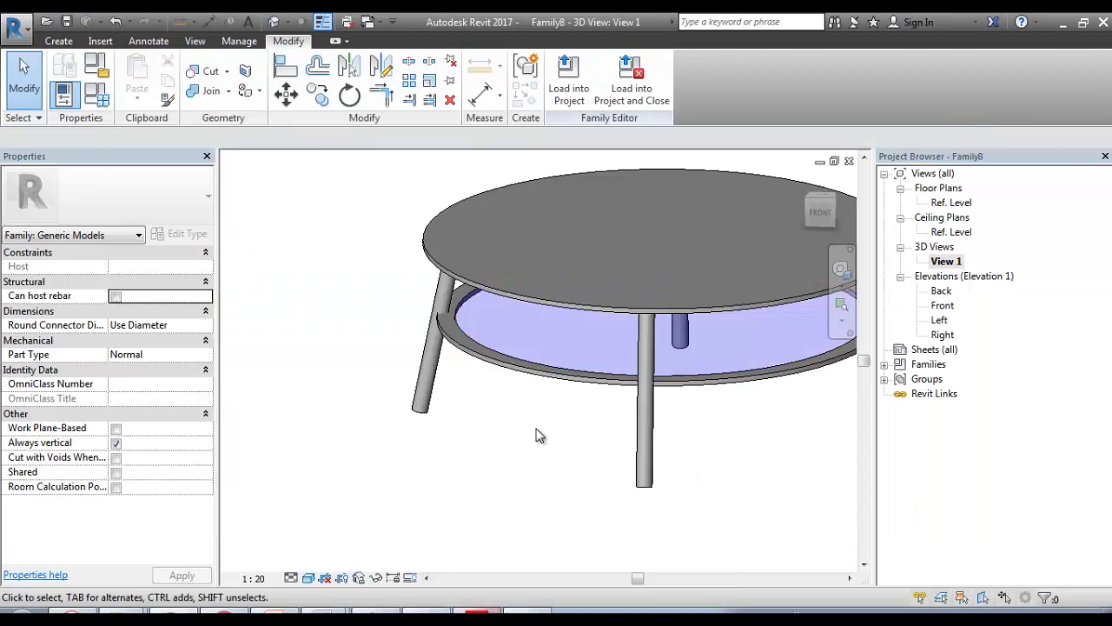
Step: Choose the Default Wall material for the round seat and set its shading colour to RGB 128 64 0
scroll(536, 436, "down", 3)
middle_click_drag(546, 437, 596, 445, "shift")
left_click(605, 382)
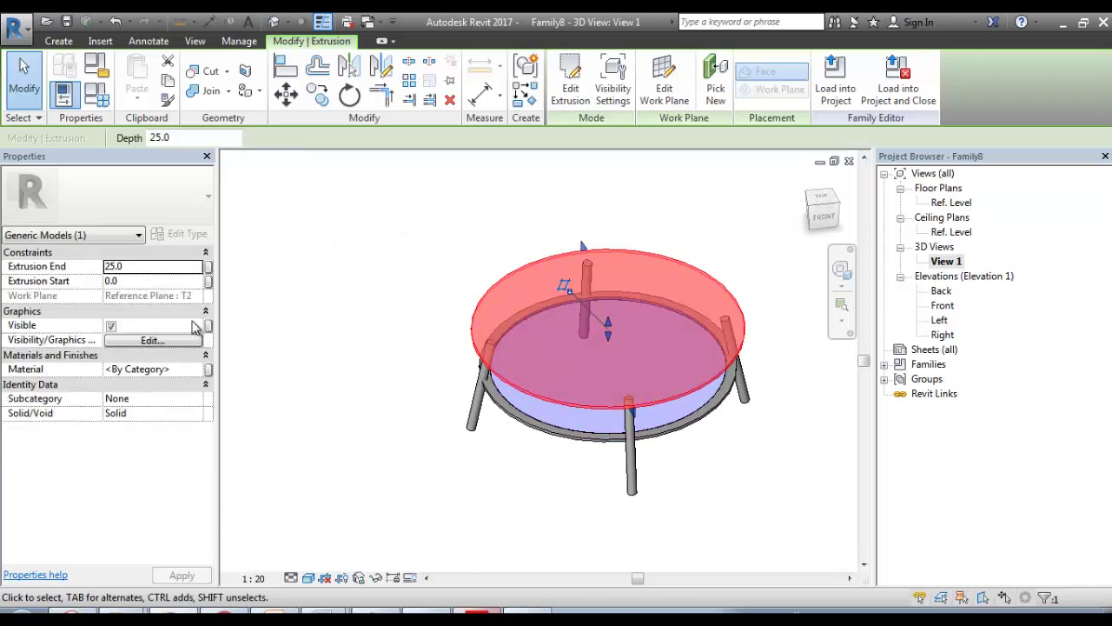
left_click(193, 371)
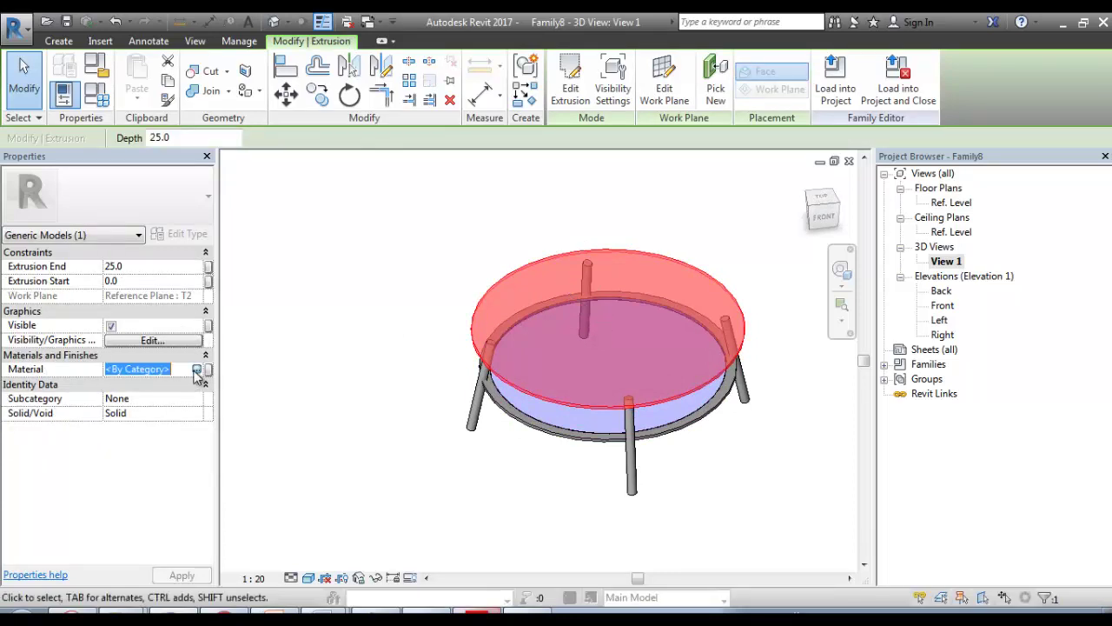
left_click(197, 369)
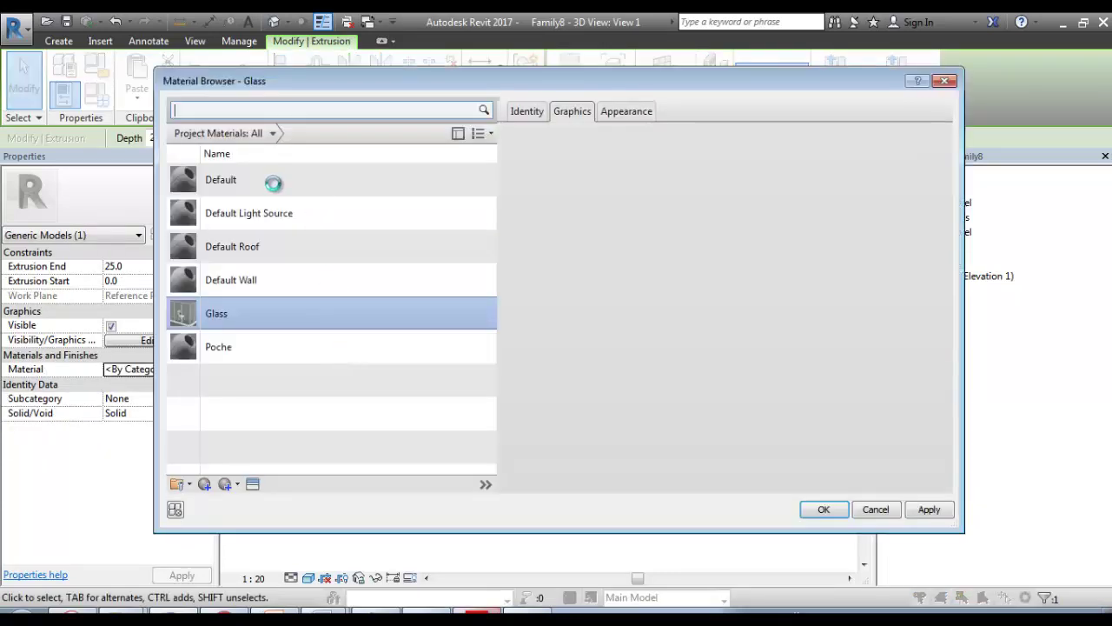
left_click(269, 287)
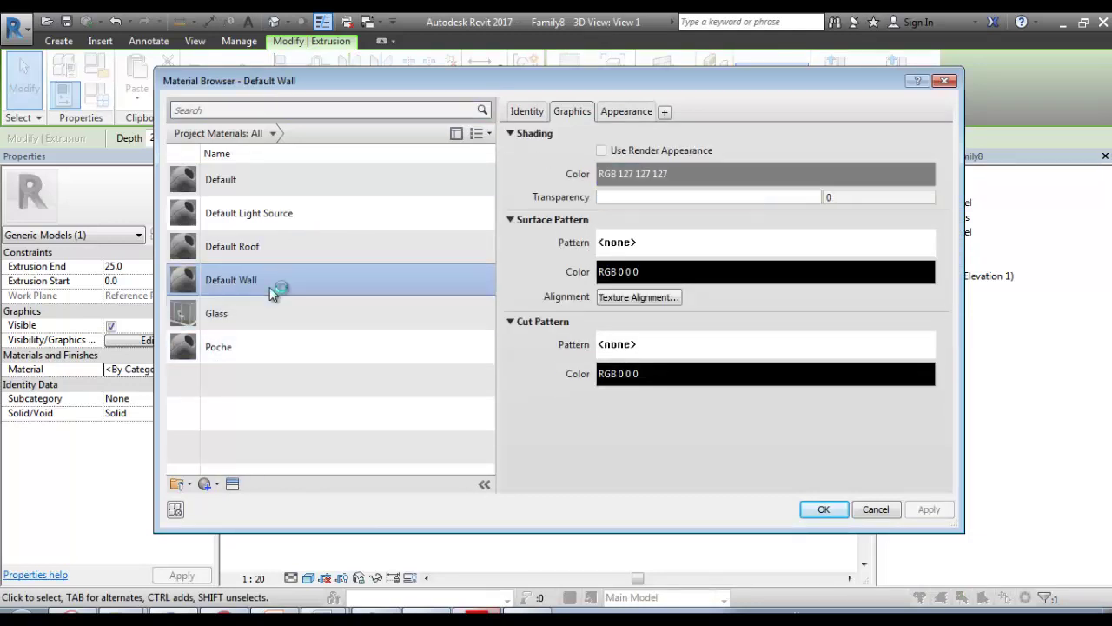
left_click(652, 173)
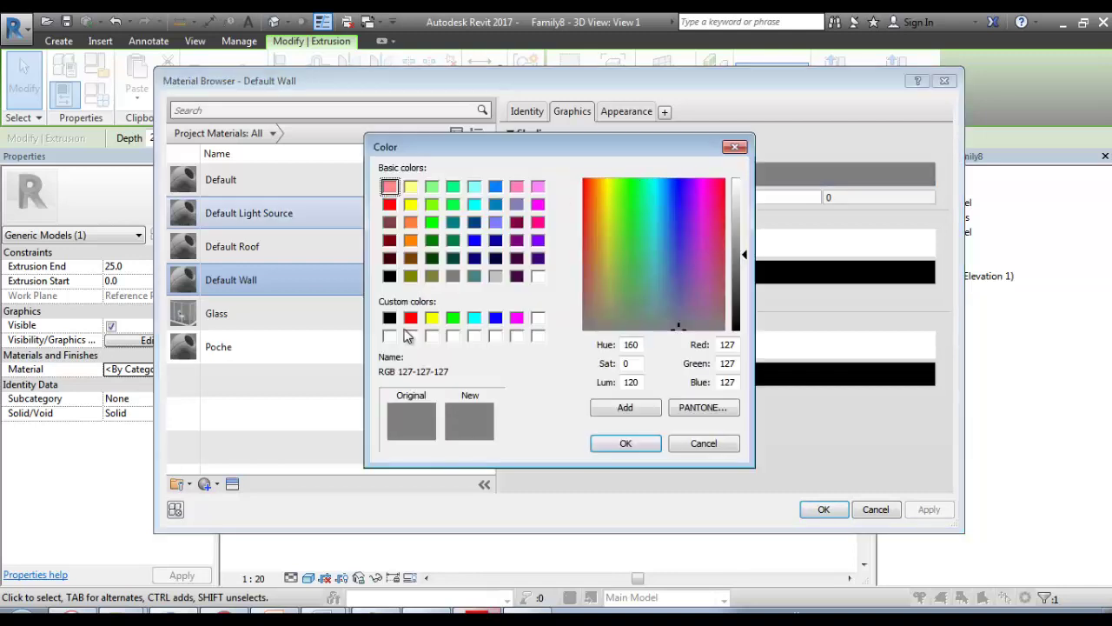
left_click(410, 259)
left_click(625, 443)
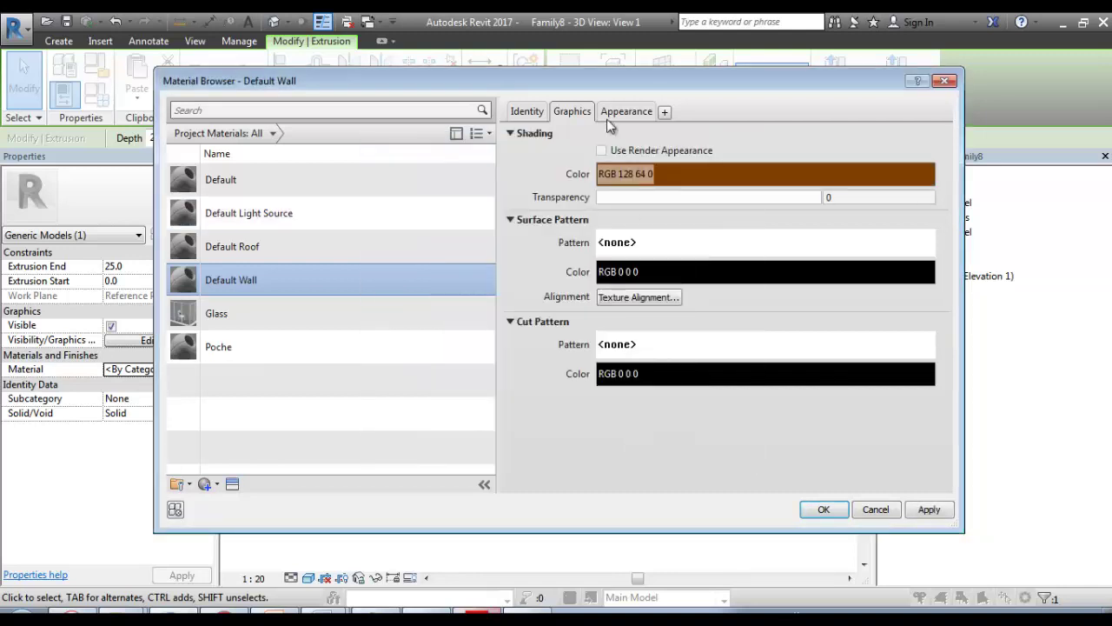
Step: Set the Default Wall material's appearance colour to RGB 0 255 0 and apply the material to the seat
left_click(626, 112)
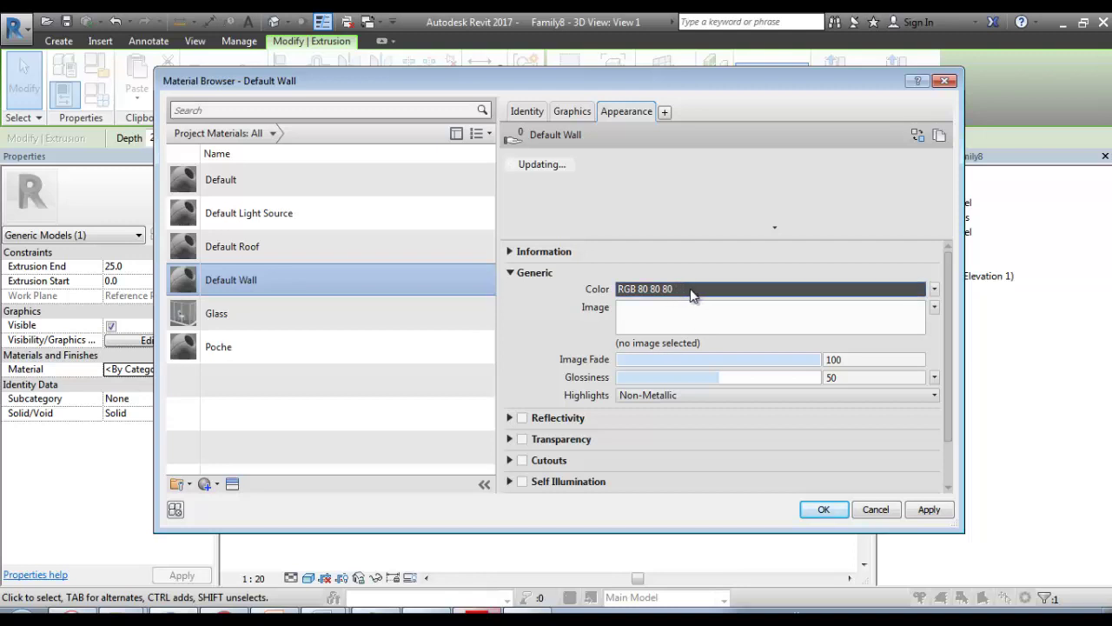
left_click(689, 290)
left_click(453, 317)
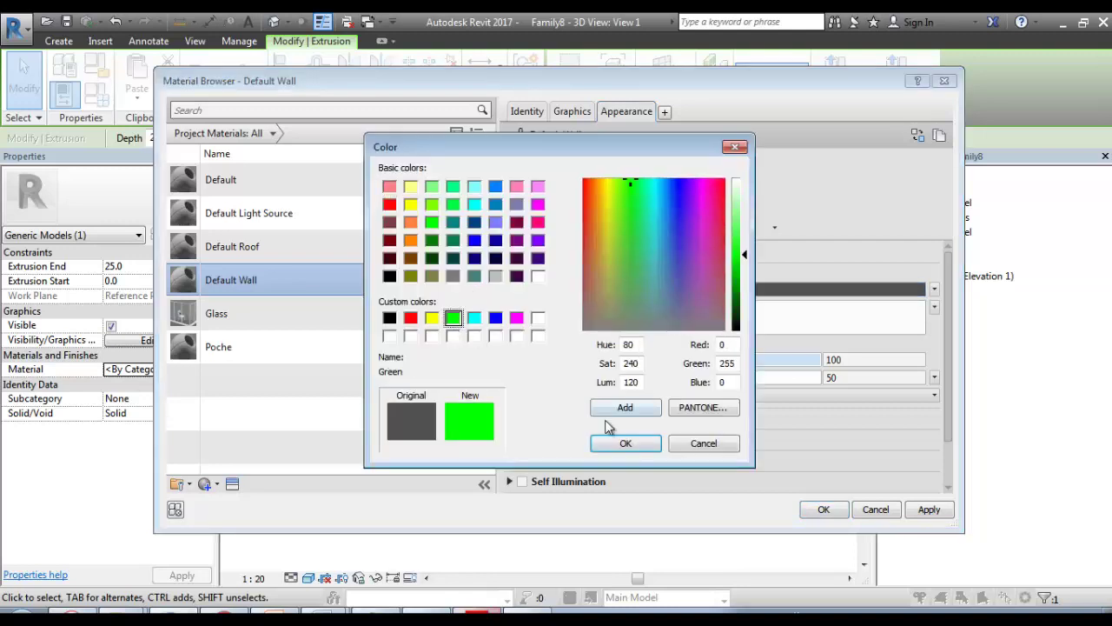
left_click(626, 443)
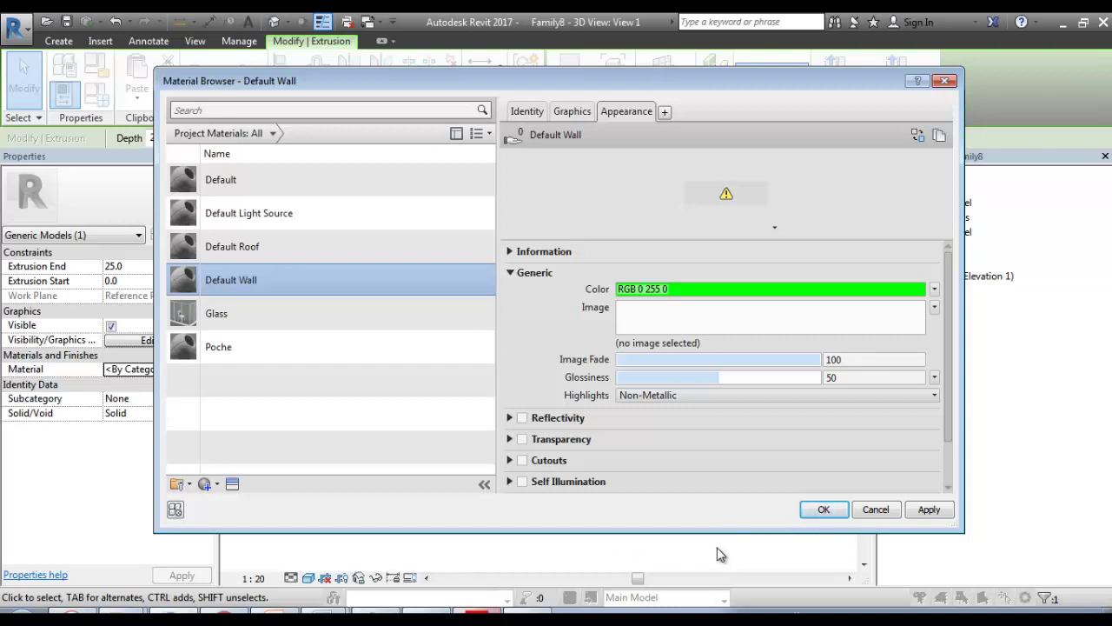
left_click(822, 510)
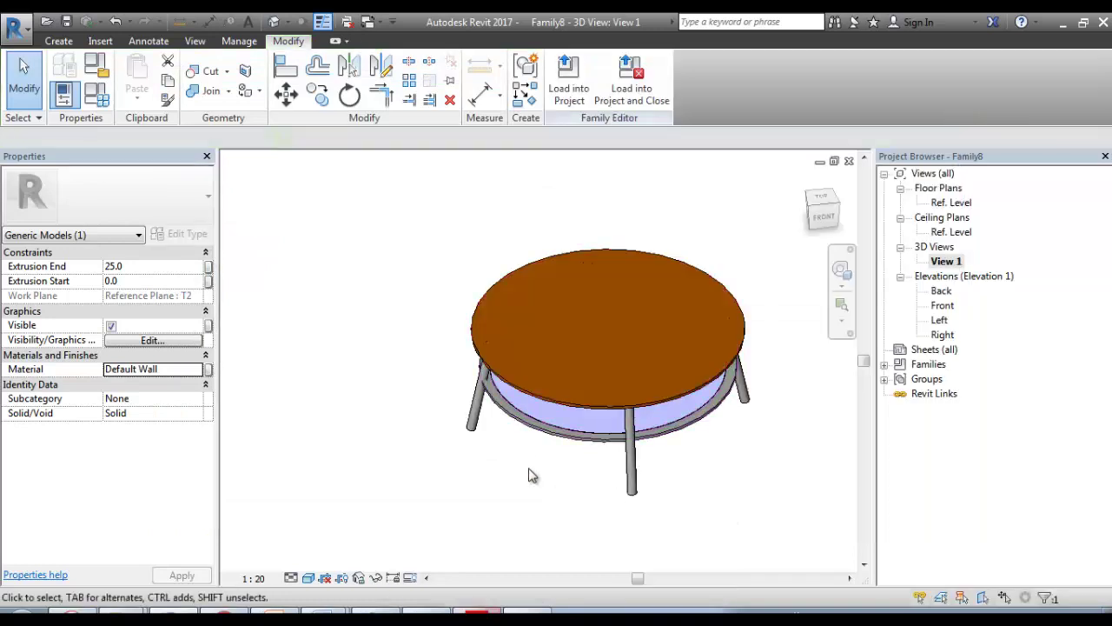
Step: Compare the stool's materials in the Realistic and Consistent Colors visual styles, and finish with the 3D view in Shaded
left_click(532, 475)
middle_click_drag(531, 484, 522, 457)
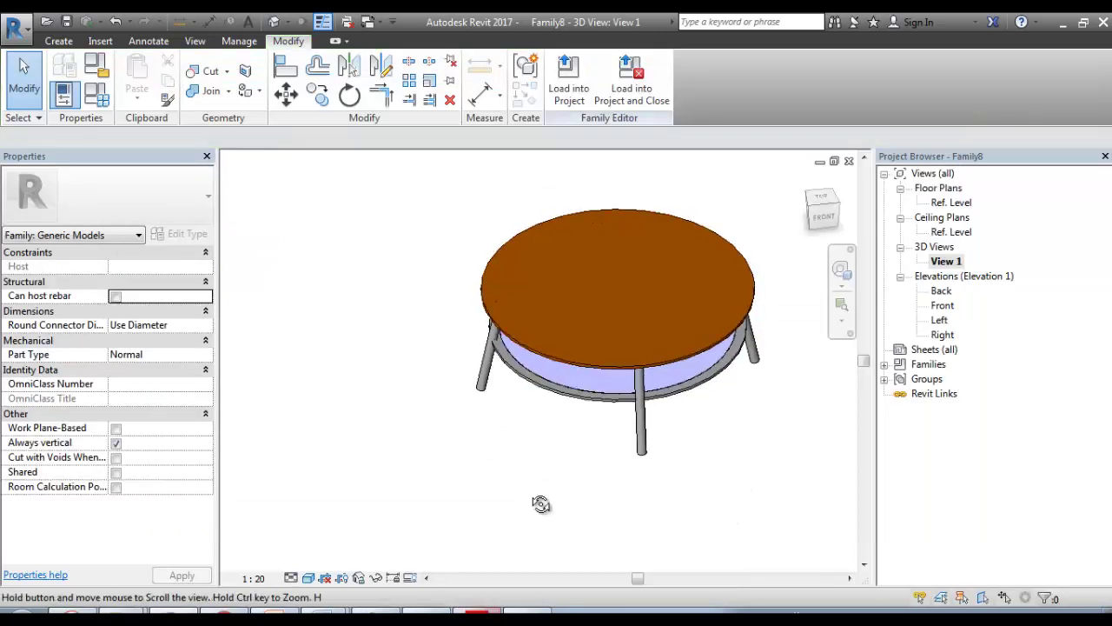
middle_click_drag(540, 504, 573, 379, "shift")
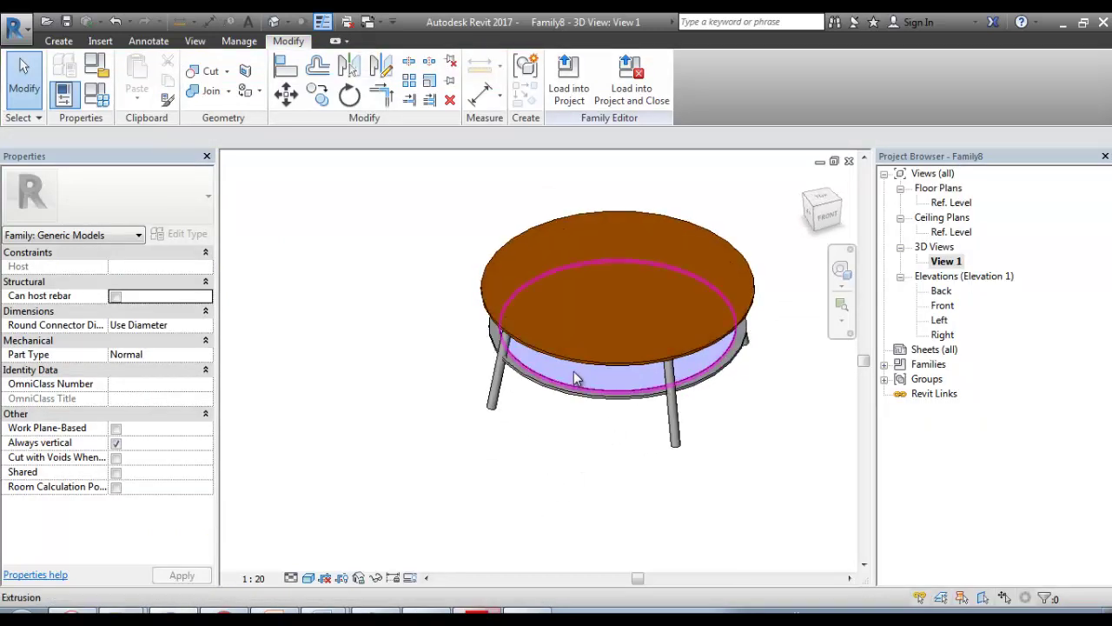
left_click(309, 578)
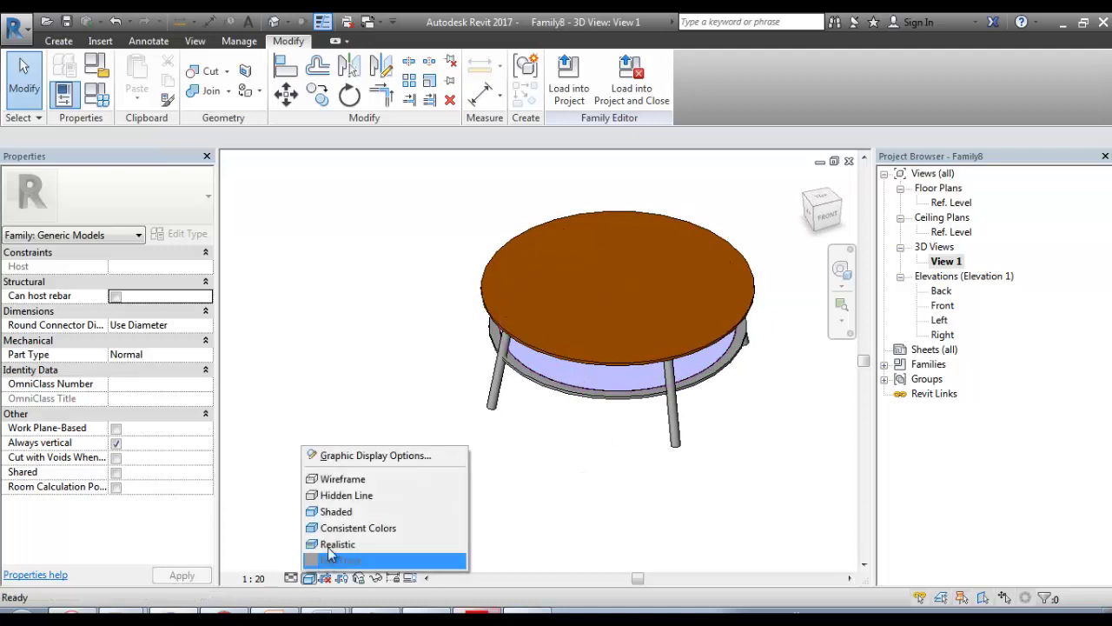
left_click(328, 558)
left_click(310, 577)
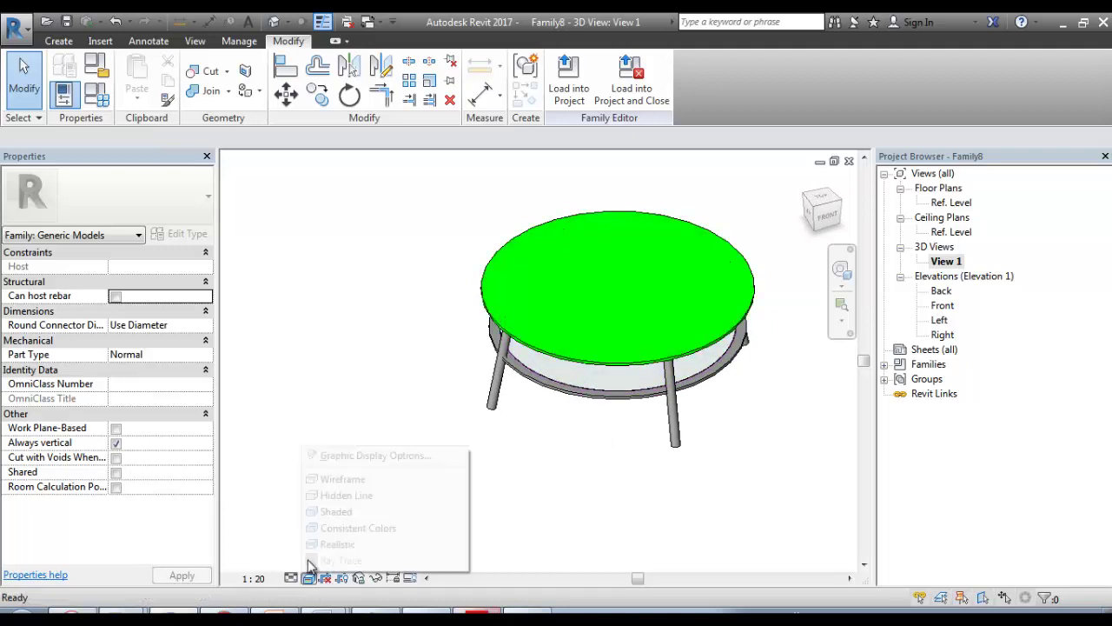
left_click(339, 527)
left_click(309, 577)
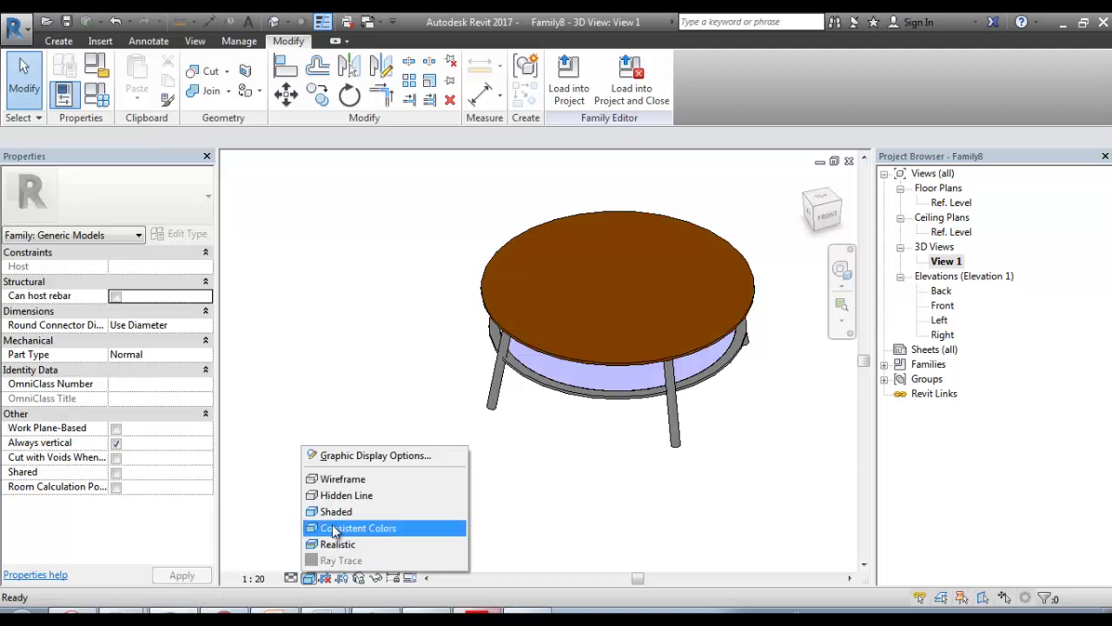
left_click(335, 511)
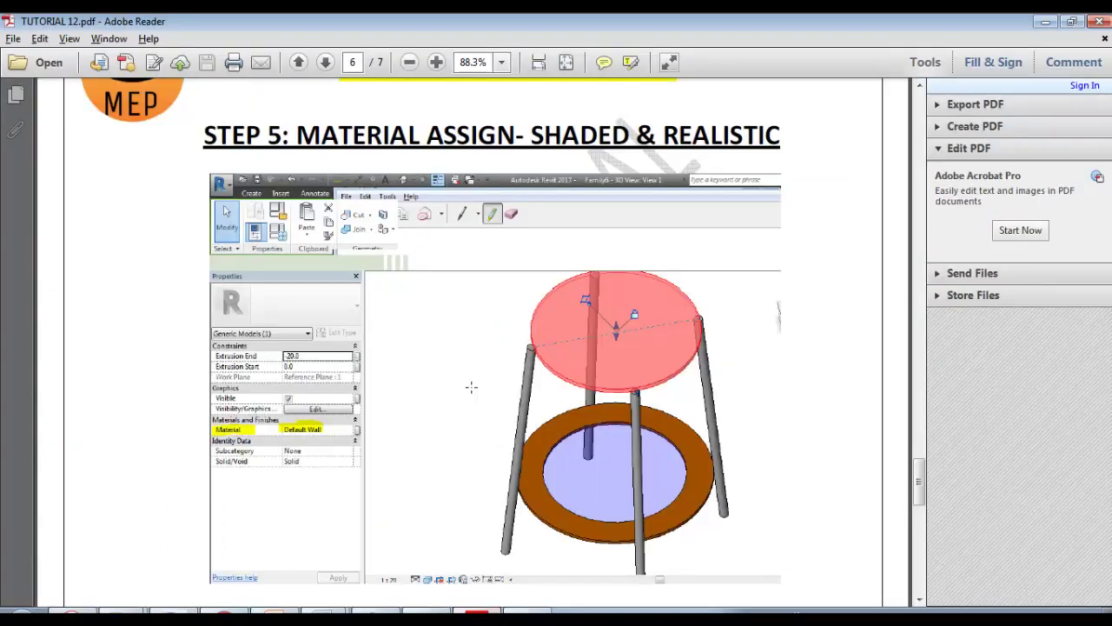
Step: Switch to TUTORIAL 12.pdf in Adobe Reader and read the page 7 notes on graphics for shaded and consistent colours and appearance for realistic colour
scroll(473, 347, "down", 5)
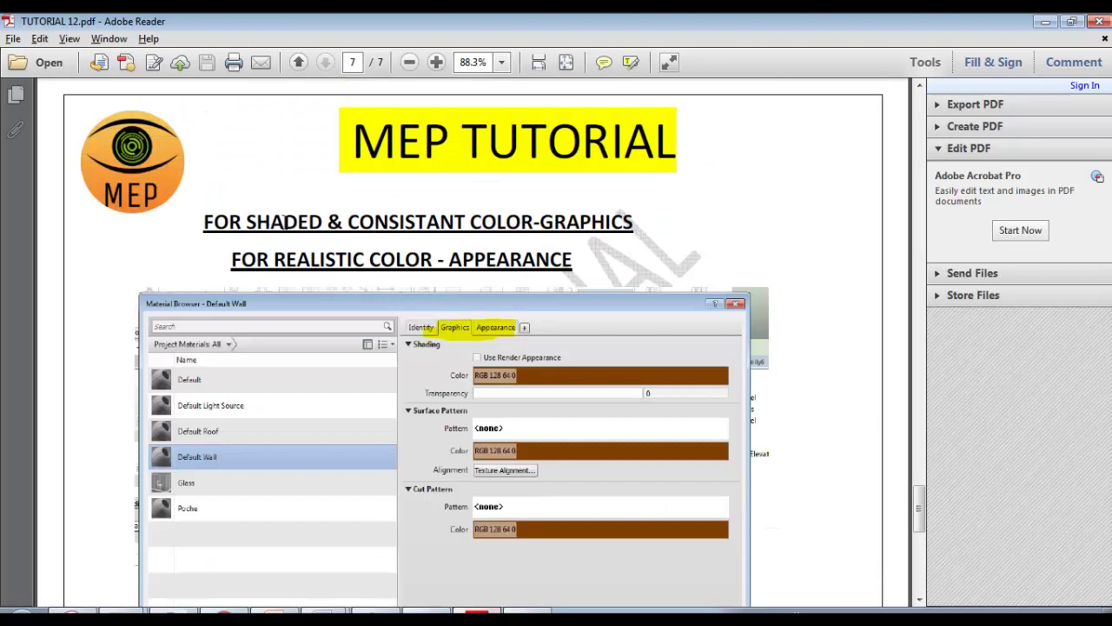
left_click_drag(248, 219, 481, 217)
left_click_drag(275, 258, 575, 260)
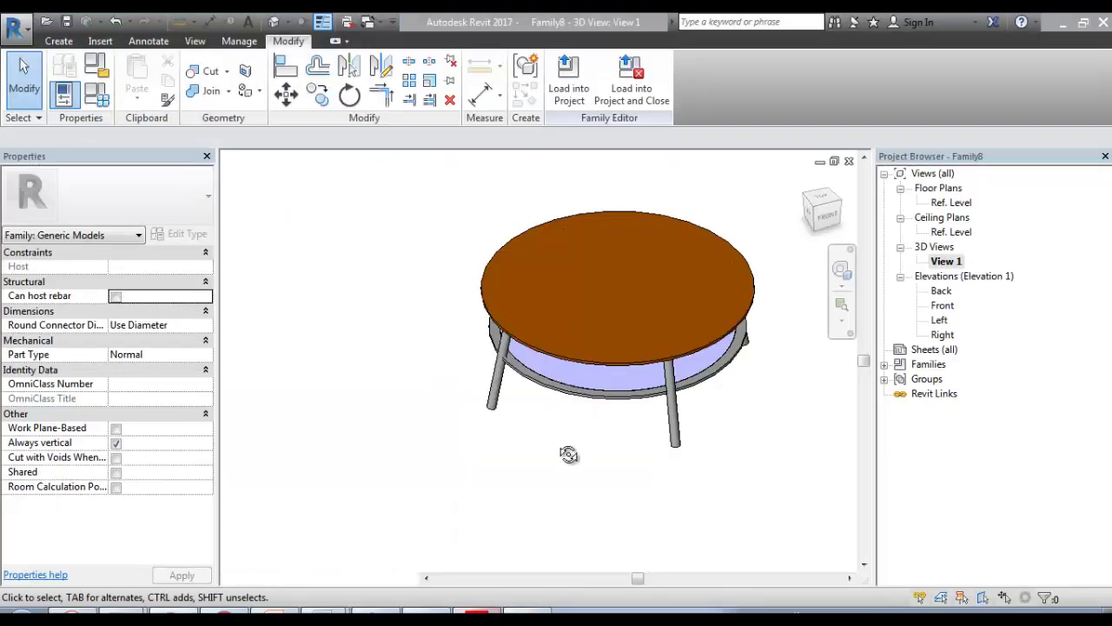
Step: Return to Revit and set the family parameters HIGHT OF TABLE to 1500 and h to 300, checking the resized stool in 3D
middle_click_drag(569, 453, 280, 388, "shift")
left_click(71, 99)
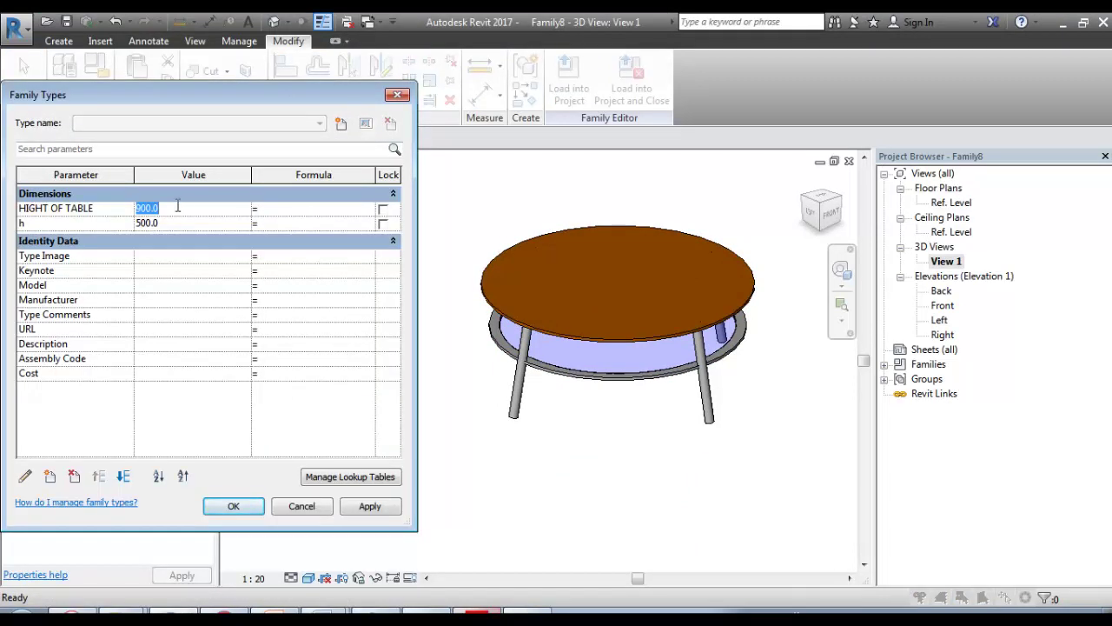
left_click_drag(205, 96, 216, 128)
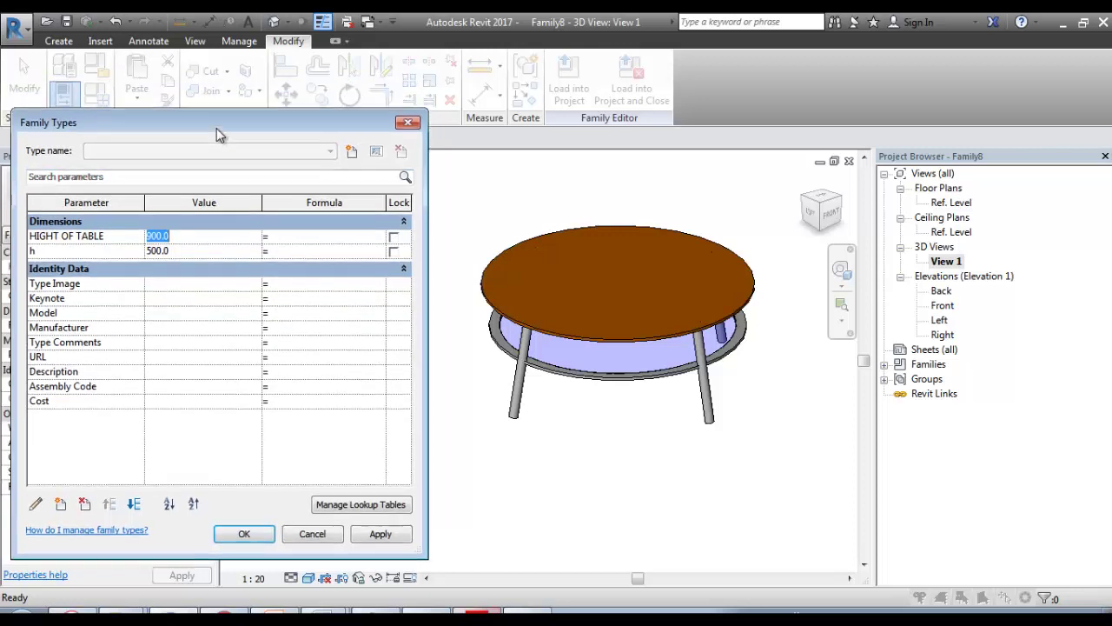
left_click(188, 240)
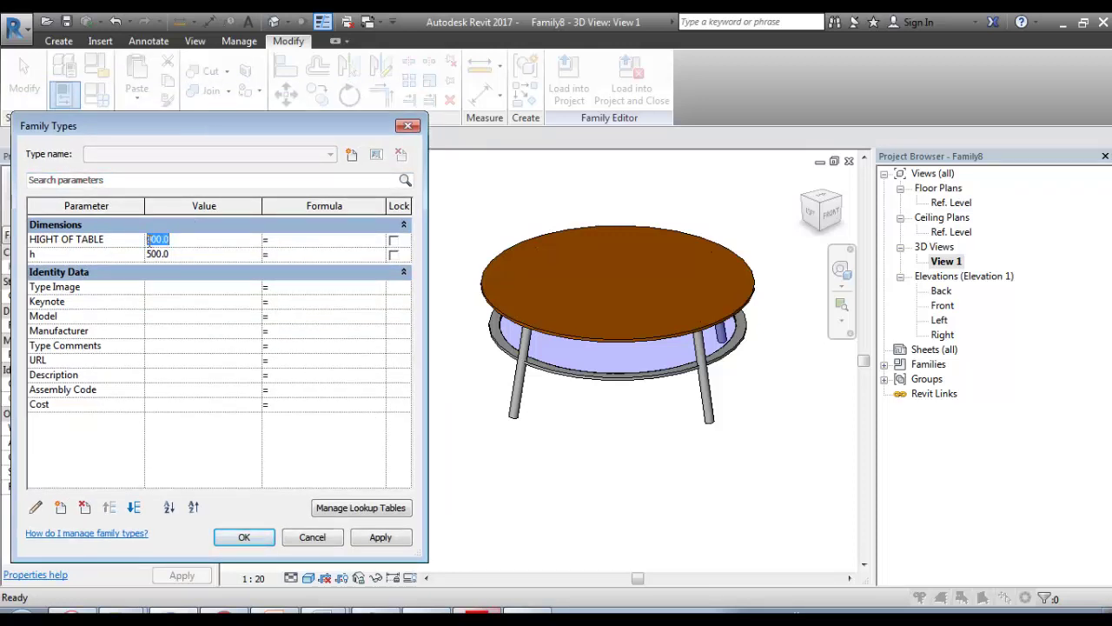
left_click(192, 254)
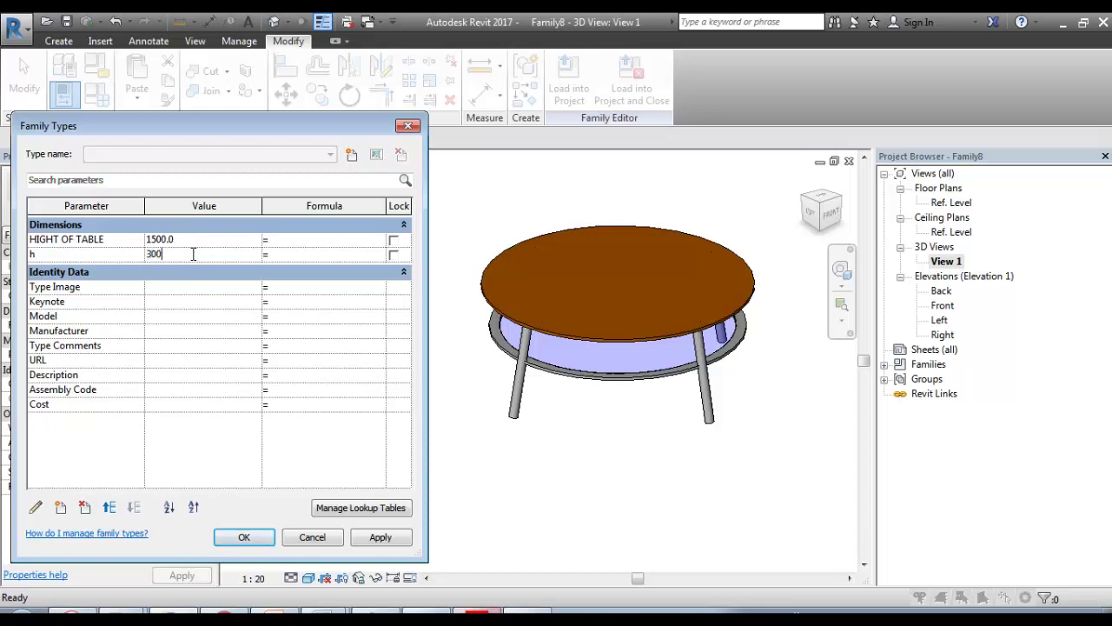
left_click(244, 537)
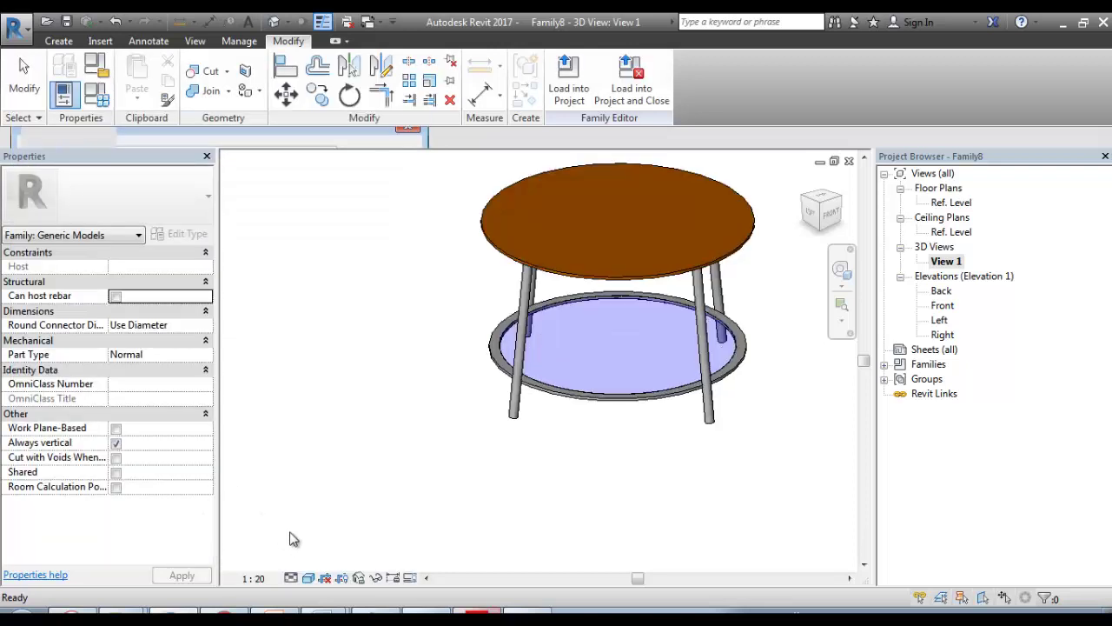
middle_click_drag(450, 577, 588, 486, "shift")
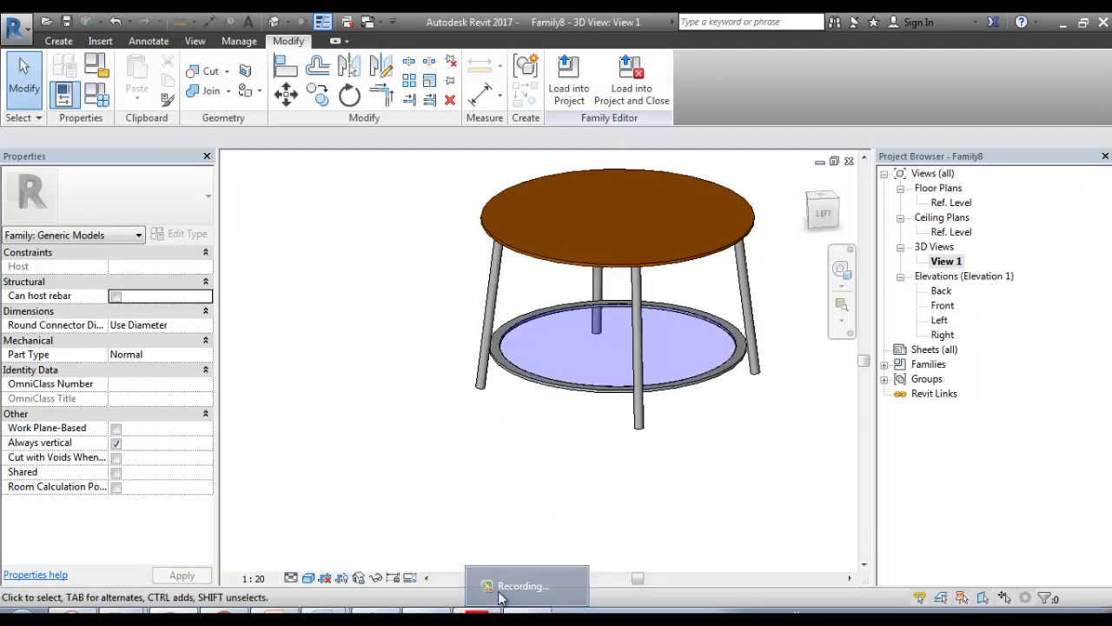
Step: Switch to the browser and look over the uploaded videos on the MEP TUTORIAL YouTube channel
left_click(399, 608)
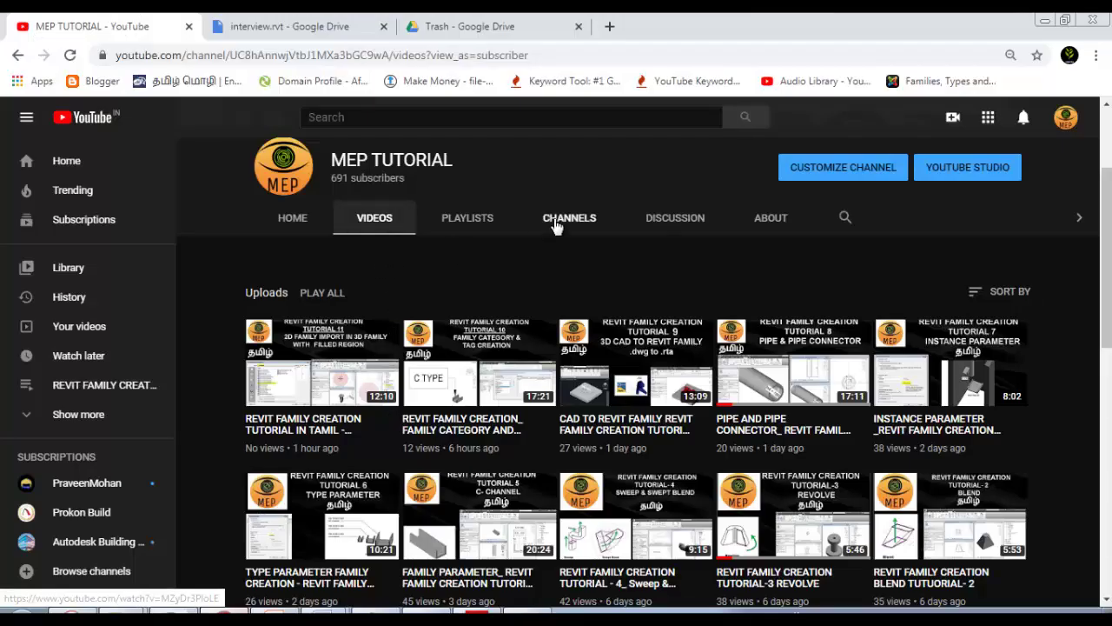
scroll(551, 223, "up", 2)
scroll(667, 331, "down", 2)
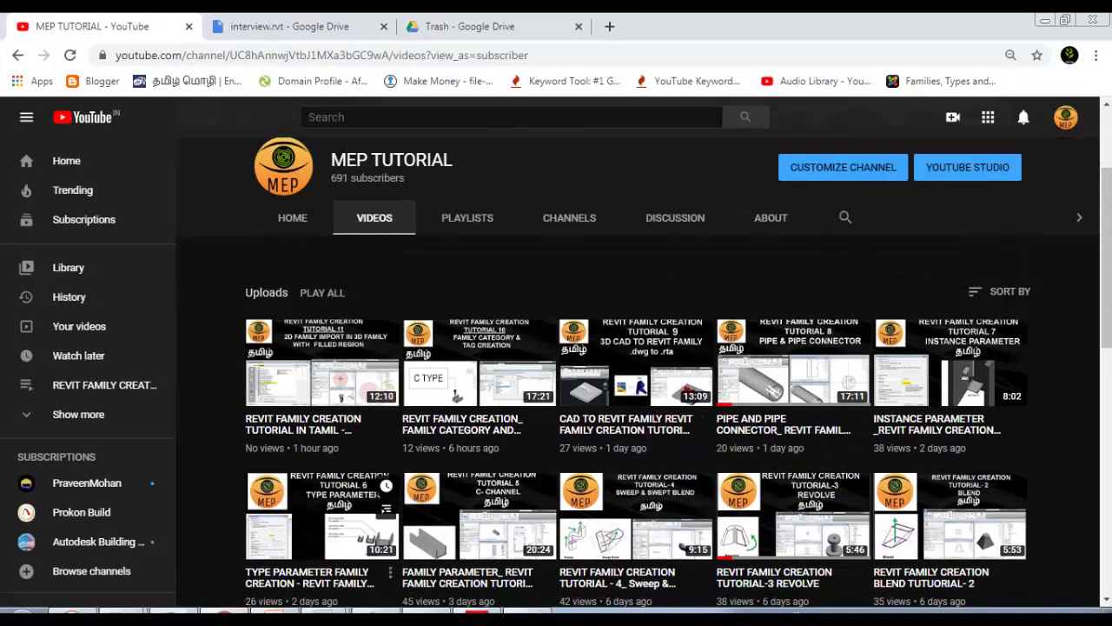
left_click(538, 611)
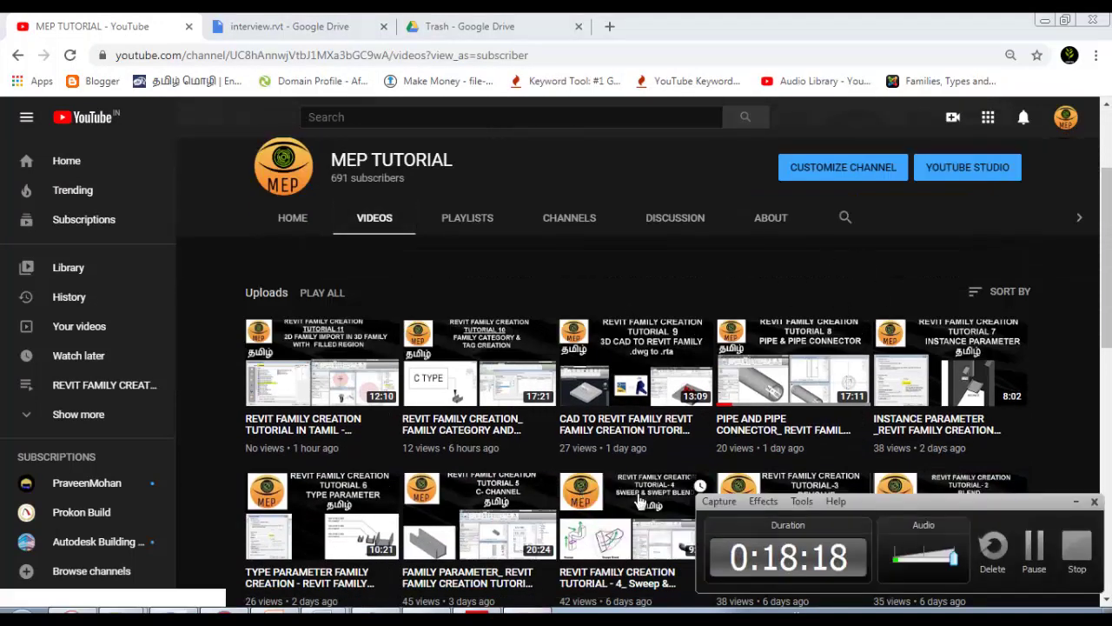
left_click(1076, 546)
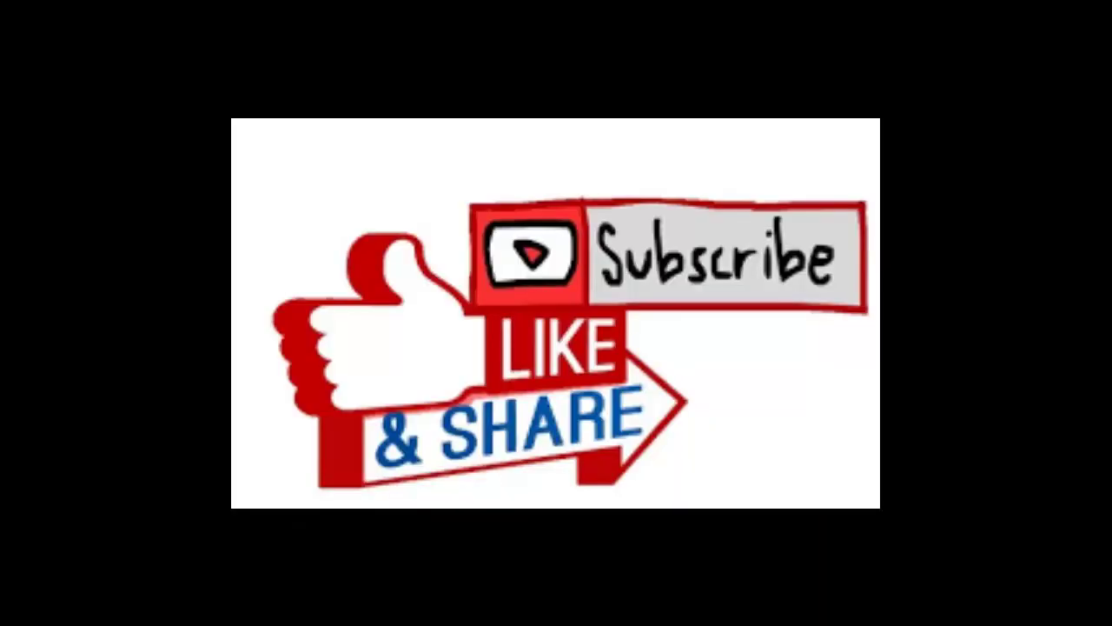